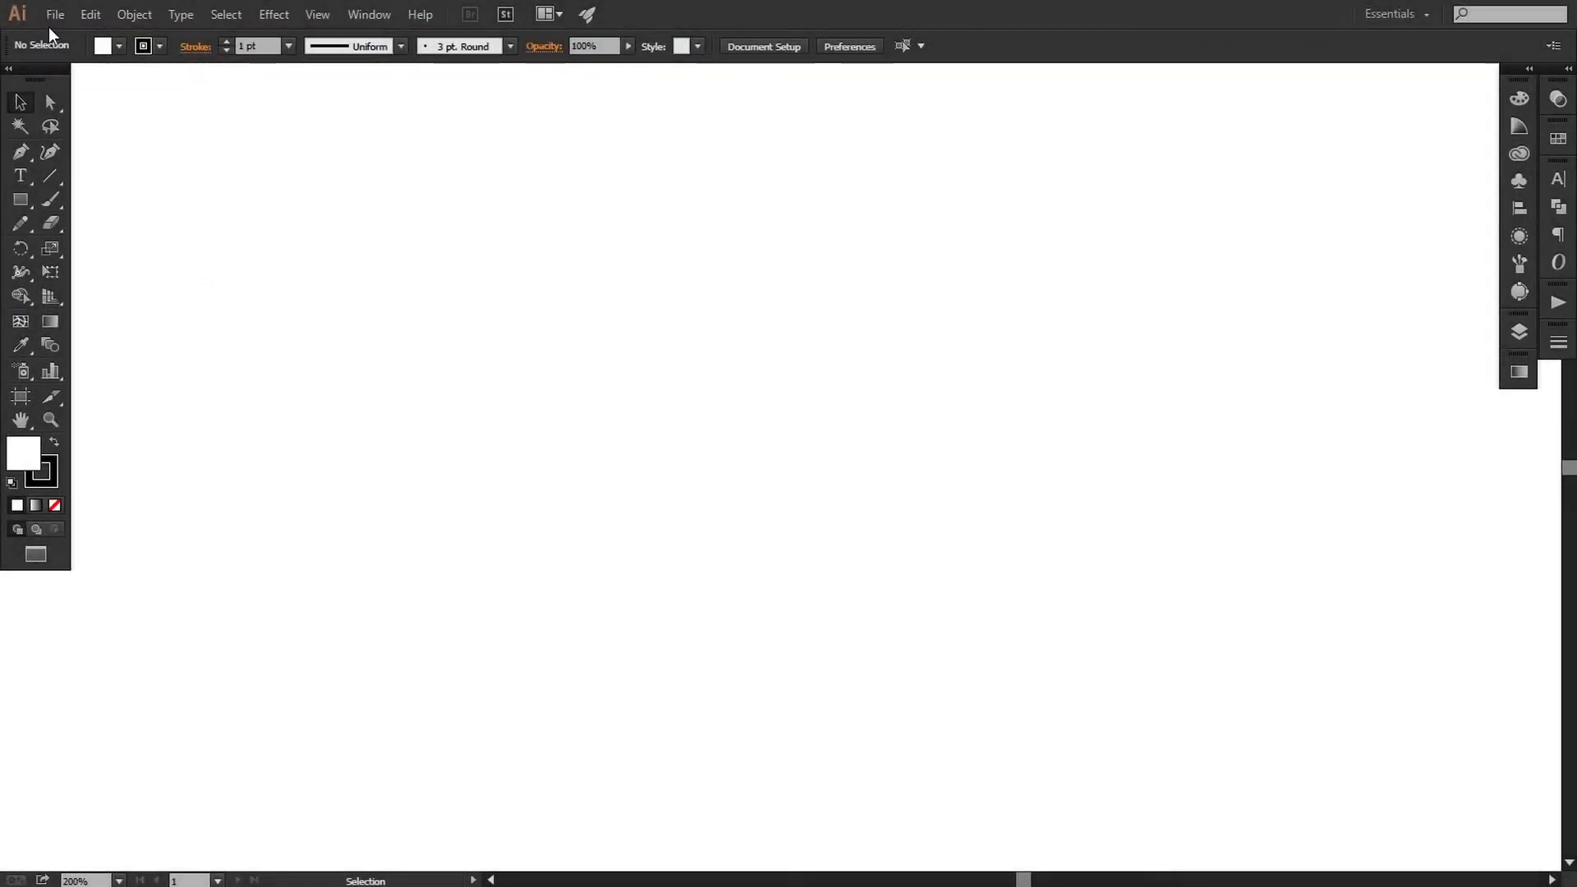
# Start a new document named "Creative business card design" with the Print profile and 2 artboards.
pyautogui.click(50, 20)
pyautogui.click(73, 34)
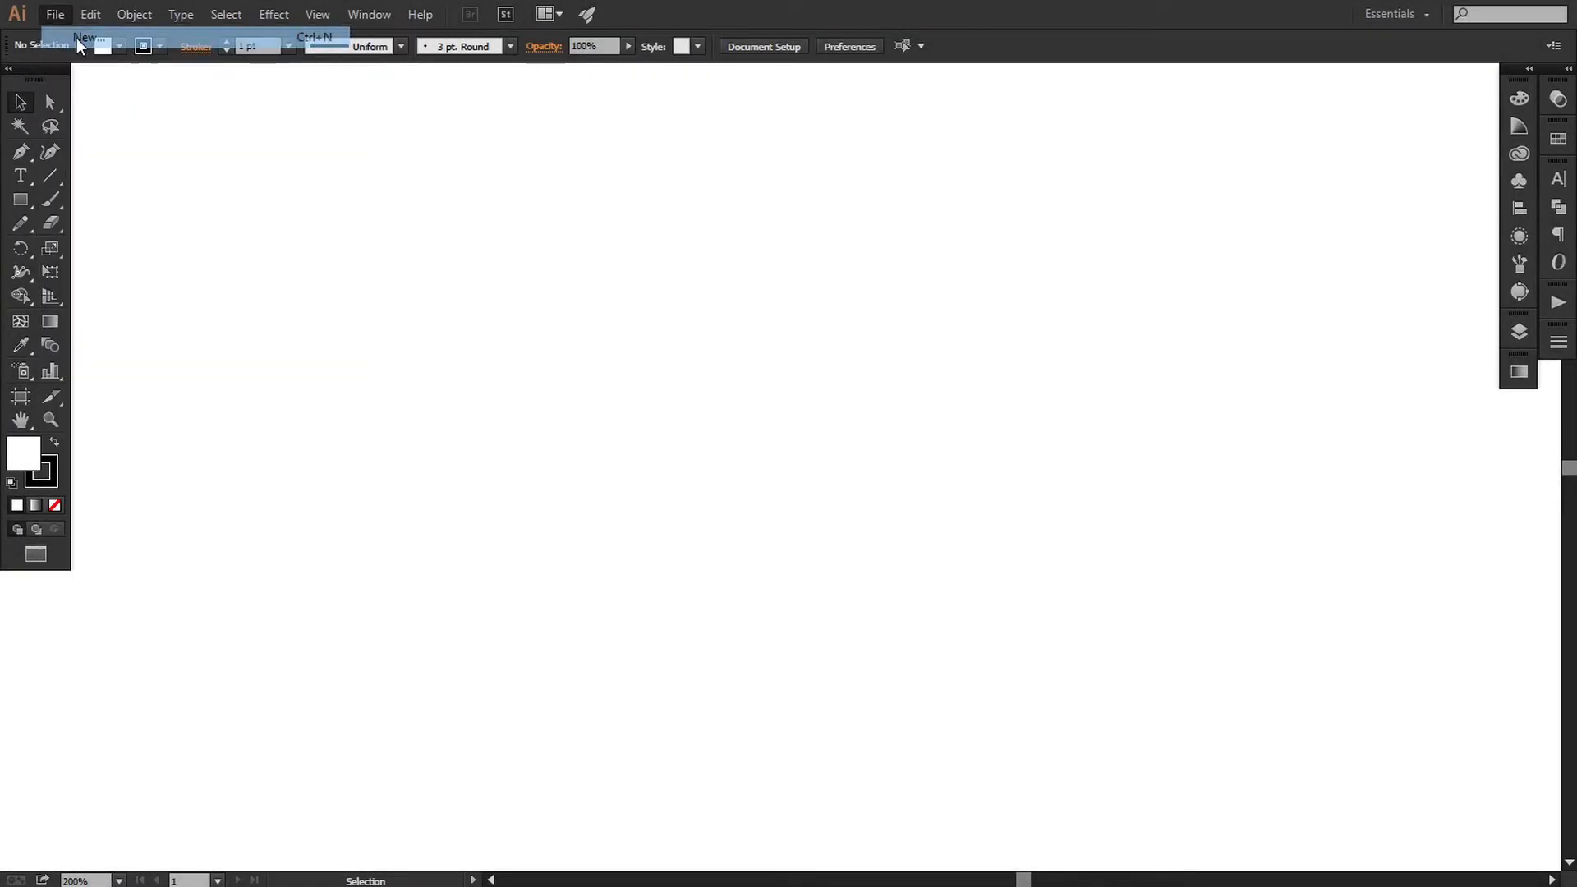
pyautogui.write('Creative')
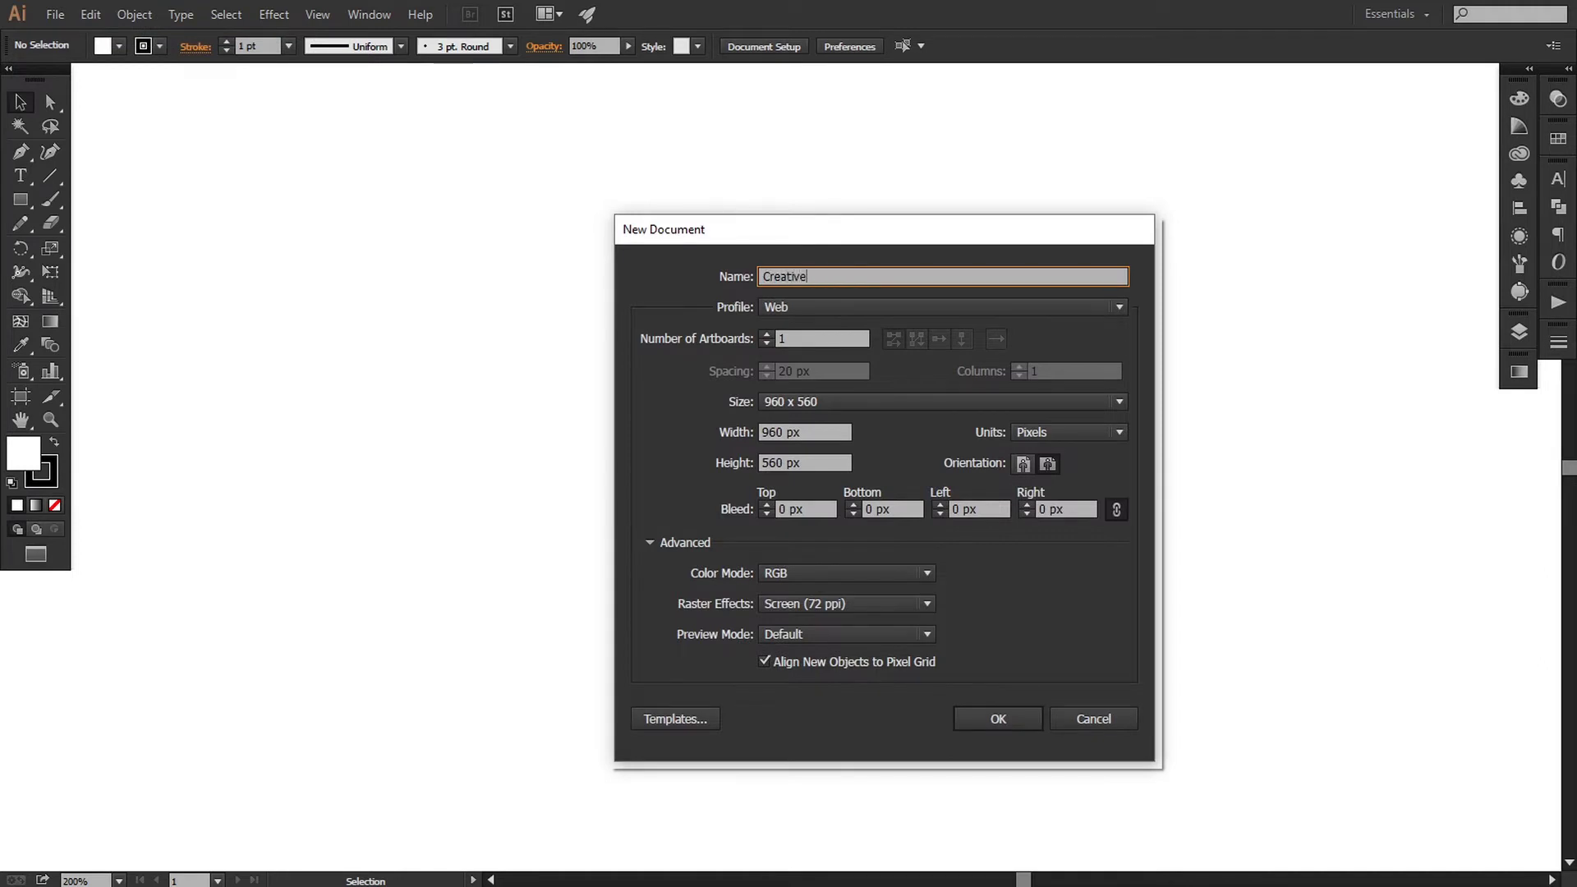
pyautogui.write(' business card design')
pyautogui.click(833, 302)
pyautogui.click(806, 348)
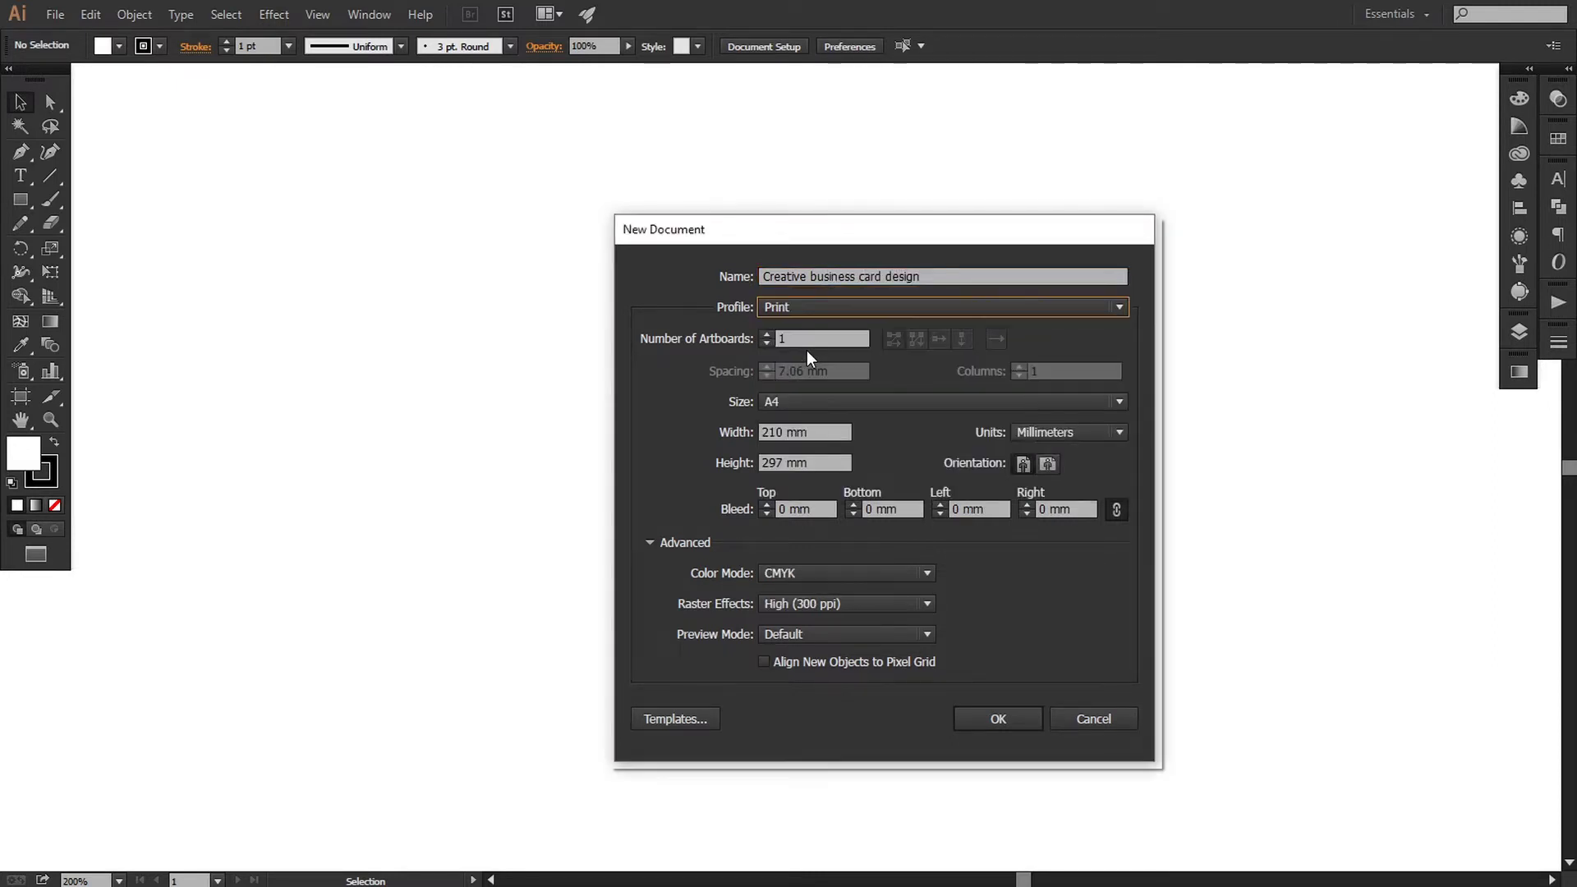
pyautogui.click(792, 336)
pyautogui.write('2')
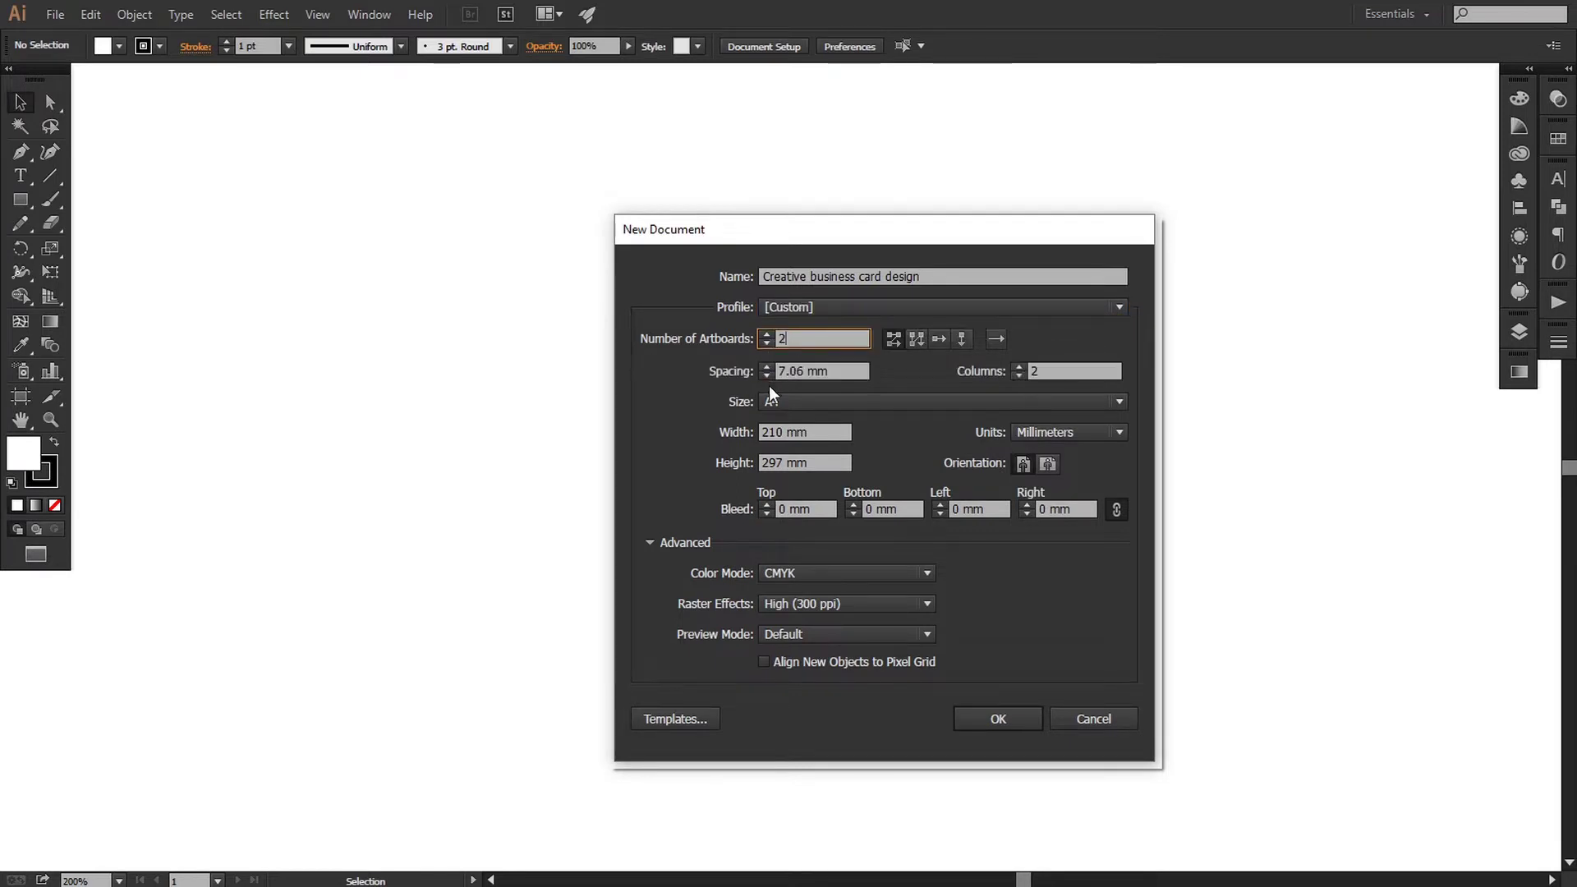
# Set the new document's units to inches, with a width of 3.5 in and a height of 2 in.
pyautogui.click(1084, 441)
pyautogui.click(1052, 495)
pyautogui.moveTo(790, 433); pyautogui.dragTo(749, 432)
pyautogui.write('3.5in')
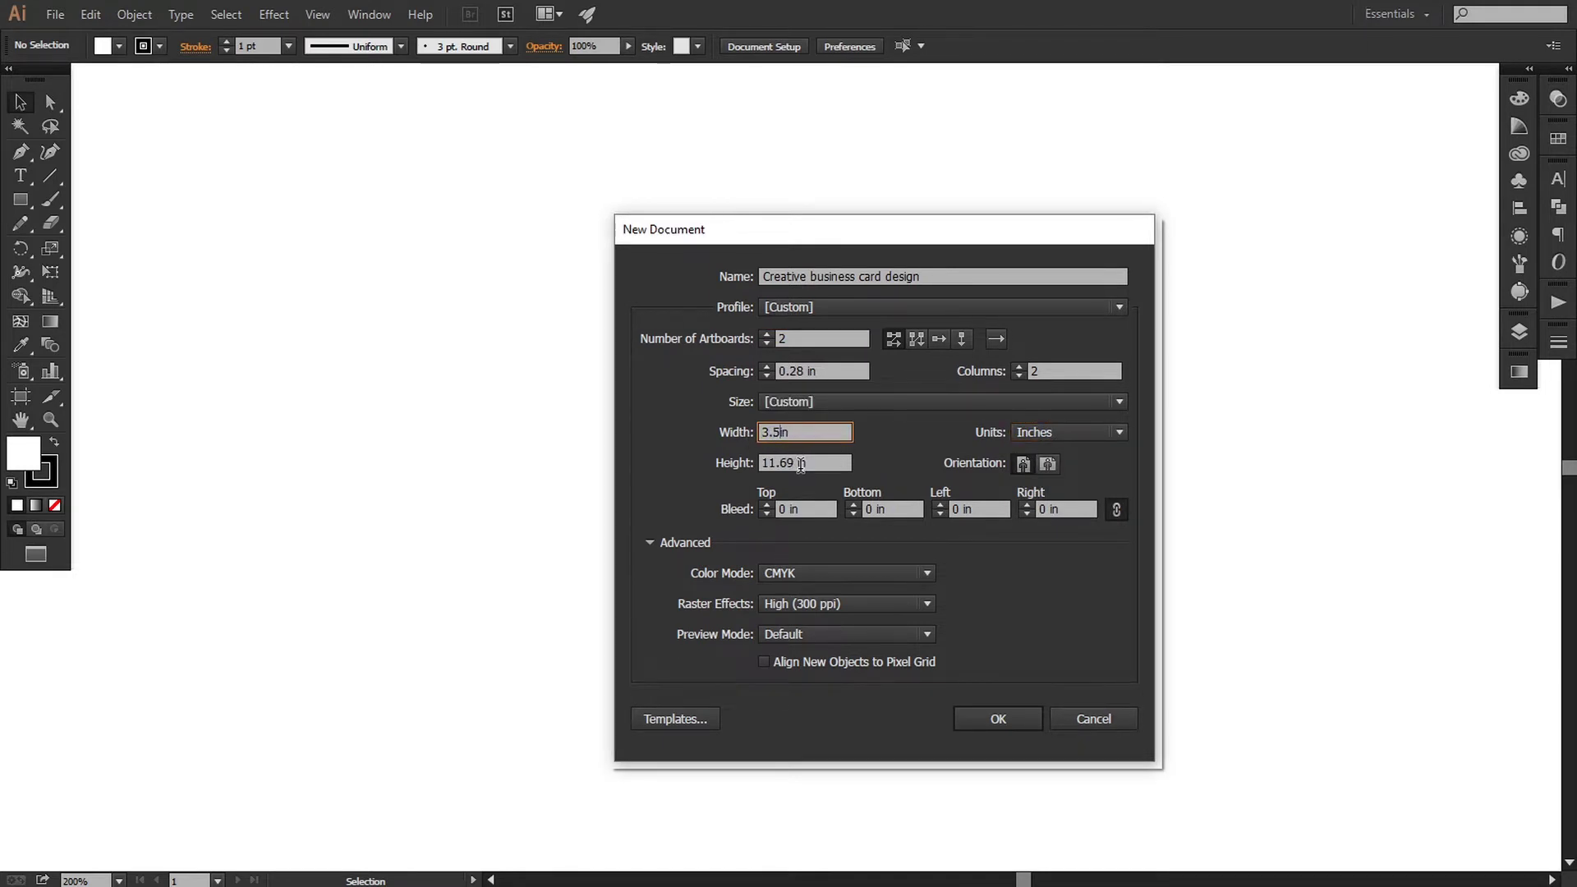
pyautogui.moveTo(801, 465); pyautogui.dragTo(782, 461)
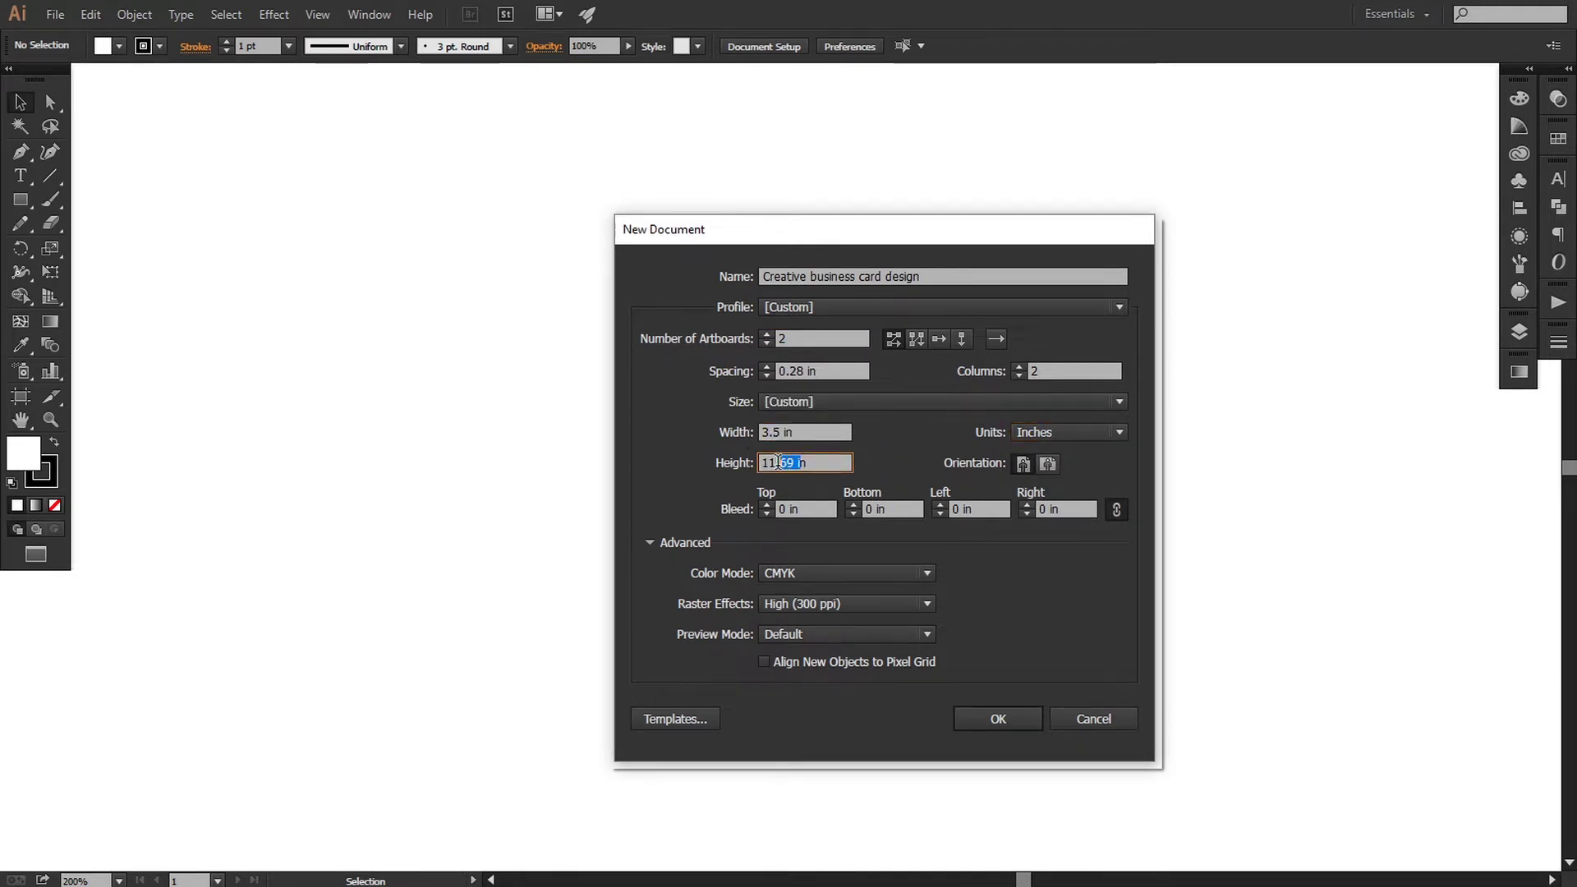
pyautogui.press('BackSpace')
pyautogui.press('BackSpace')
pyautogui.write('2 in')
# Set the bleed to 0.125 in on all sides and create the document.
pyautogui.click(789, 509)
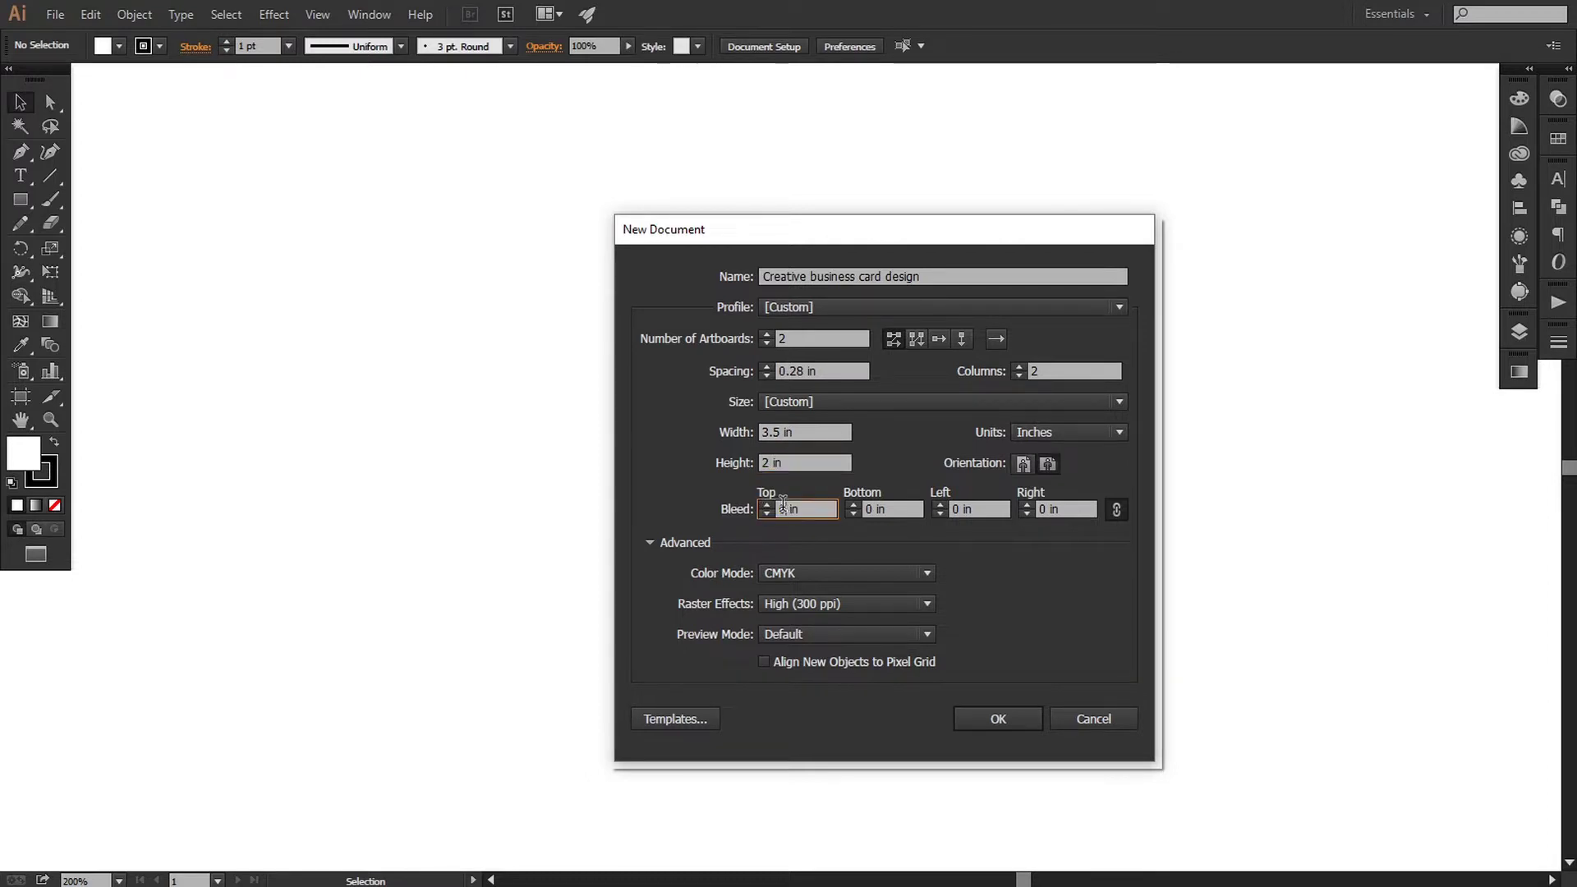
pyautogui.write('.125')
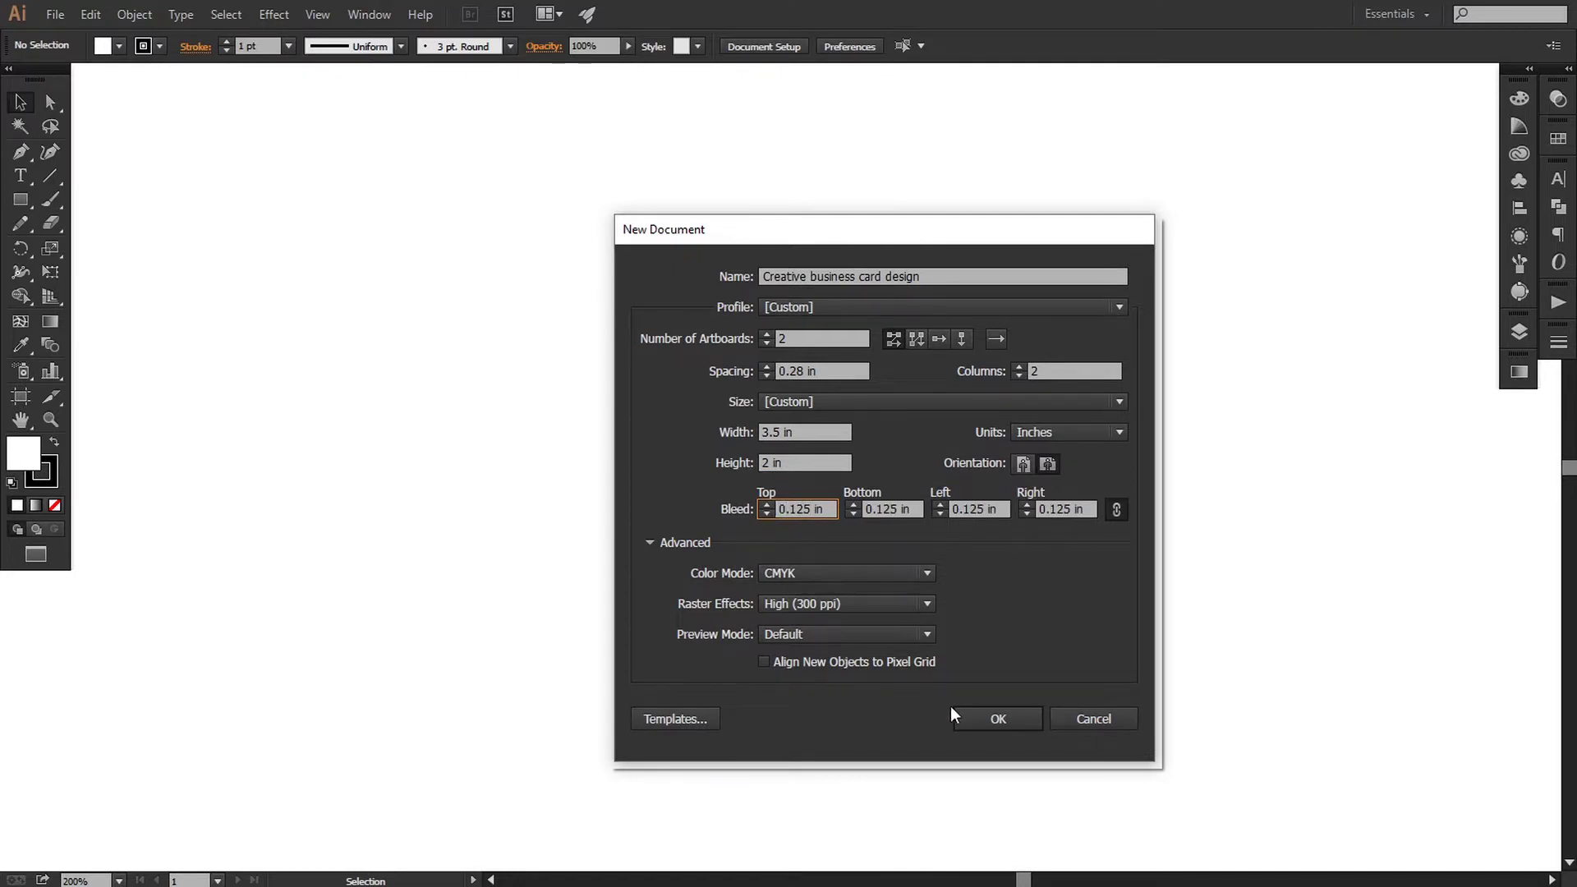
pyautogui.click(978, 716)
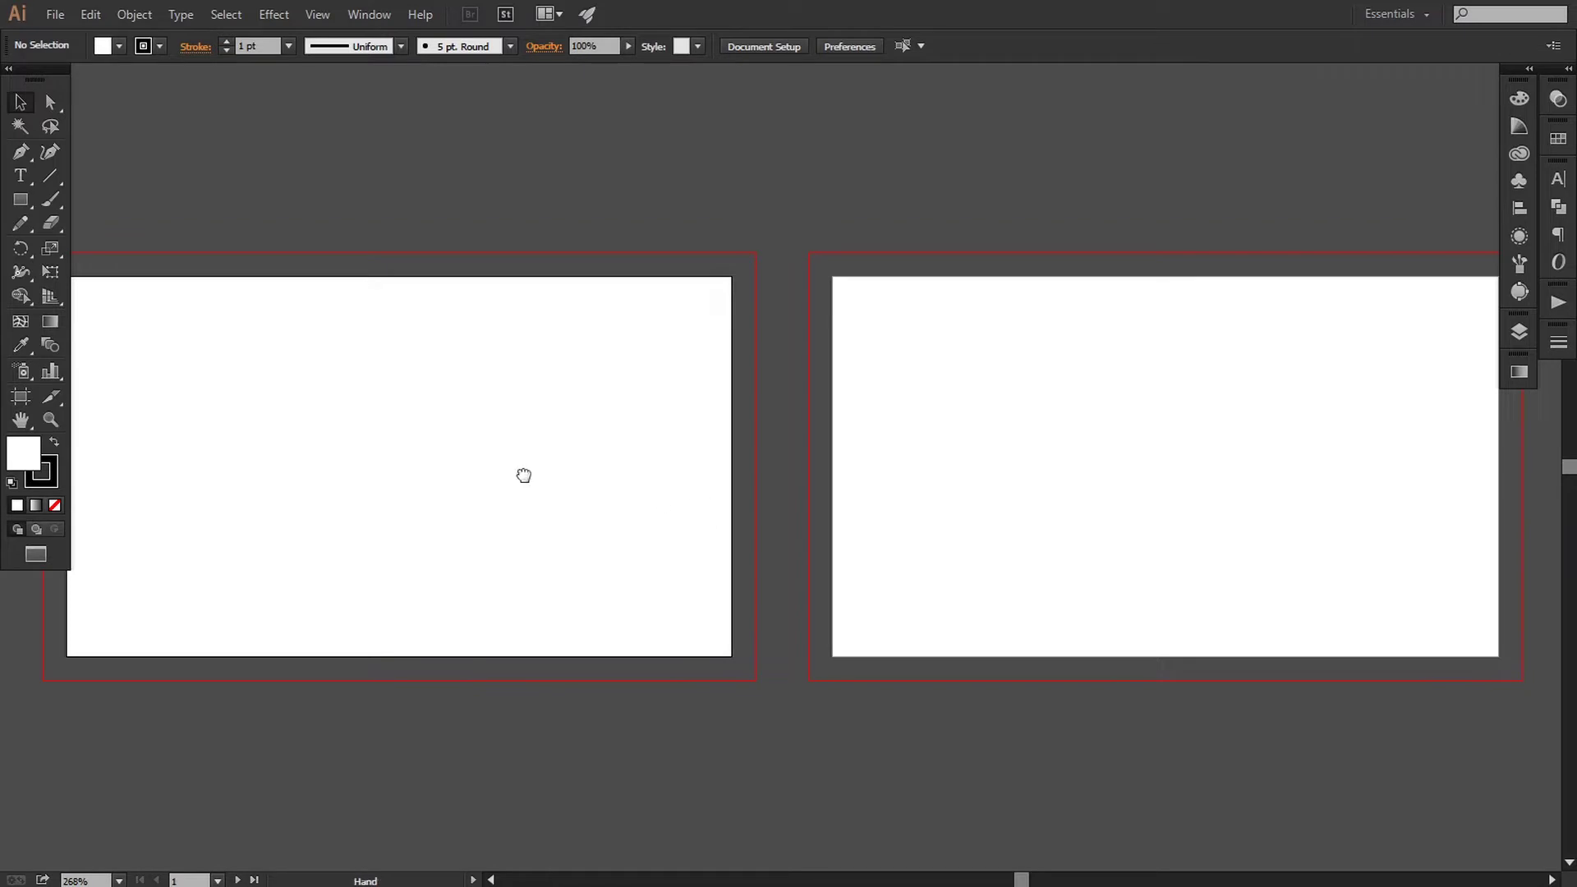
# Paste the copied business card texts and color swatches, scale them down slightly and move them left of the first artboard.
pyautogui.moveTo(514, 468); pyautogui.dragTo(588, 483)
pyautogui.hotkey('ctrl', 'v')
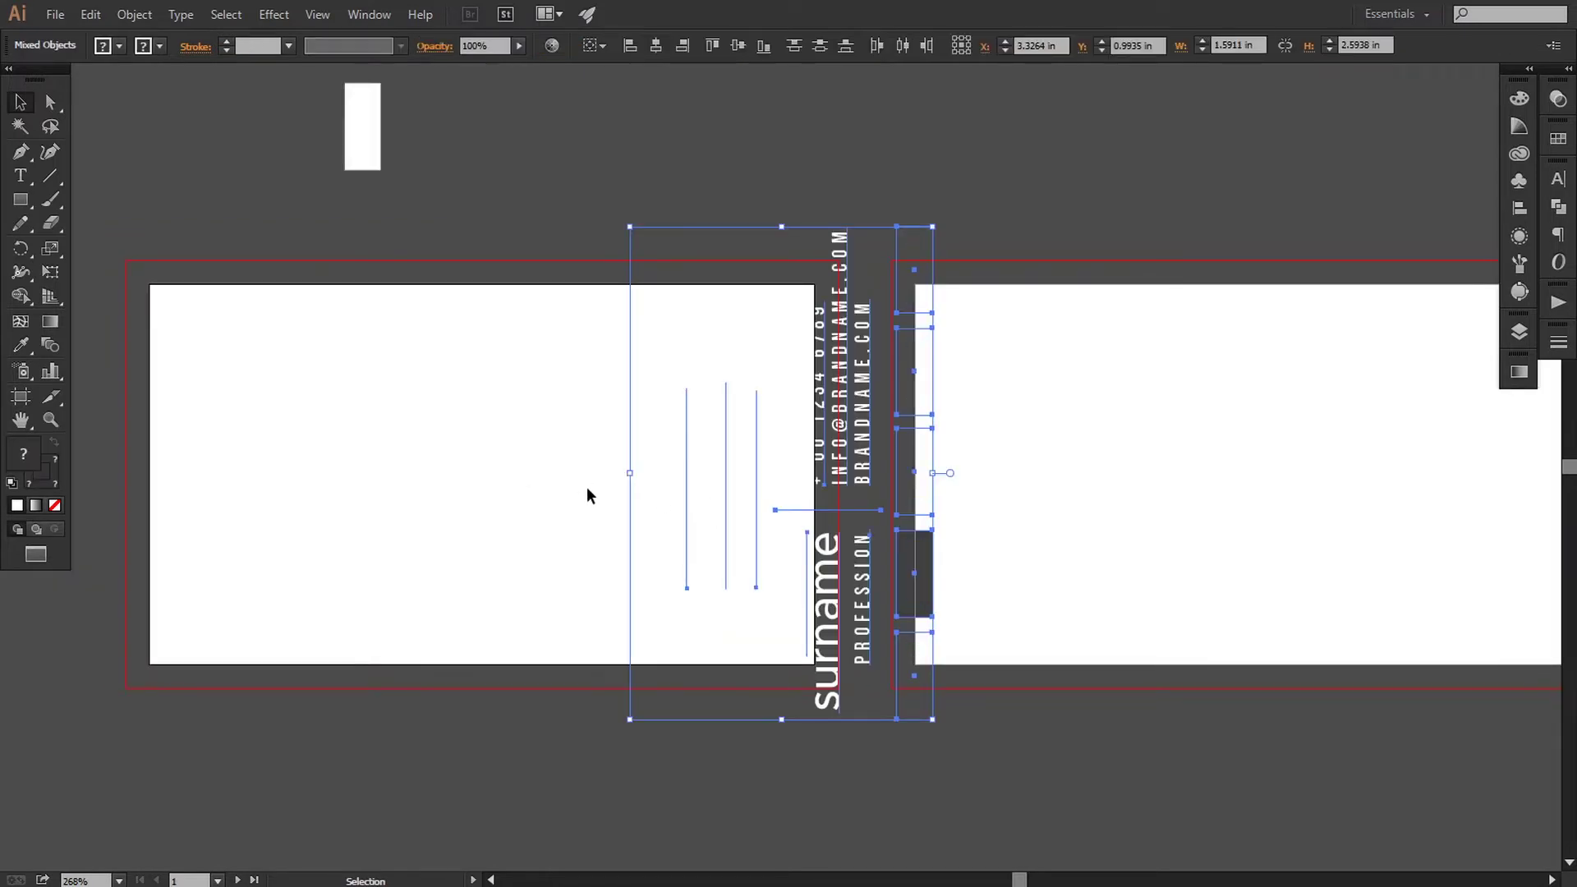
pyautogui.moveTo(933, 225); pyautogui.dragTo(917, 253)
pyautogui.moveTo(789, 384); pyautogui.dragTo(346, 387)
pyautogui.moveTo(419, 451); pyautogui.dragTo(276, 470)
pyautogui.moveTo(370, 502); pyautogui.dragTo(453, 504)
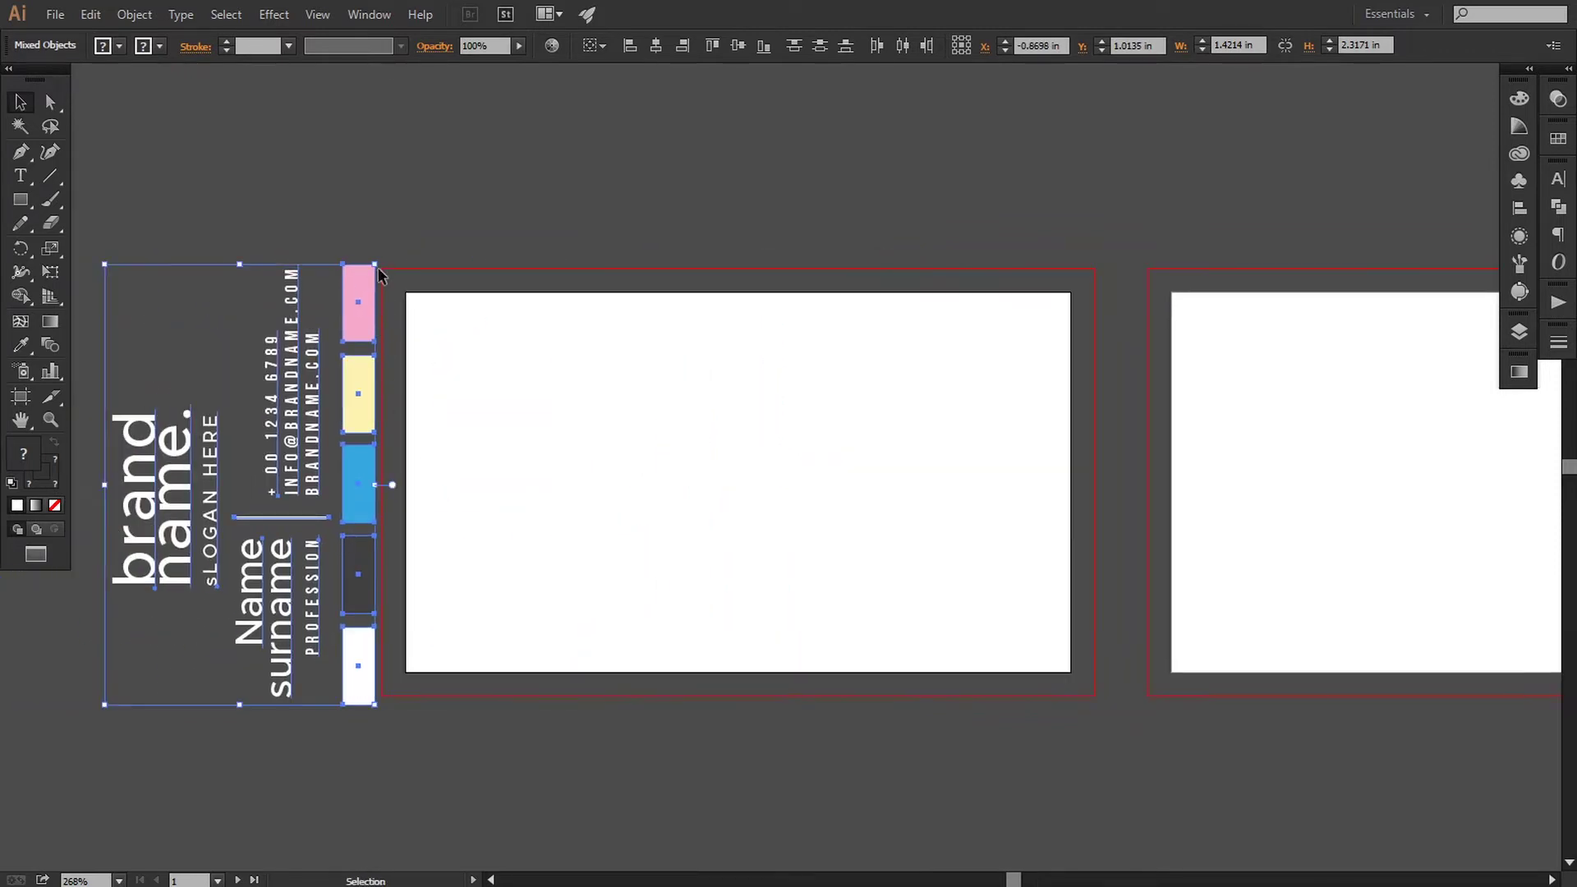
# Scale the pasted texts and swatches down to about 1.02 × 1.65 in, place them just left of the first artboard's bleed, and deselect.
pyautogui.moveTo(376, 265); pyautogui.dragTo(345, 331)
pyautogui.moveTo(325, 429); pyautogui.dragTo(348, 422)
pyautogui.moveTo(659, 797); pyautogui.dragTo(599, 778)
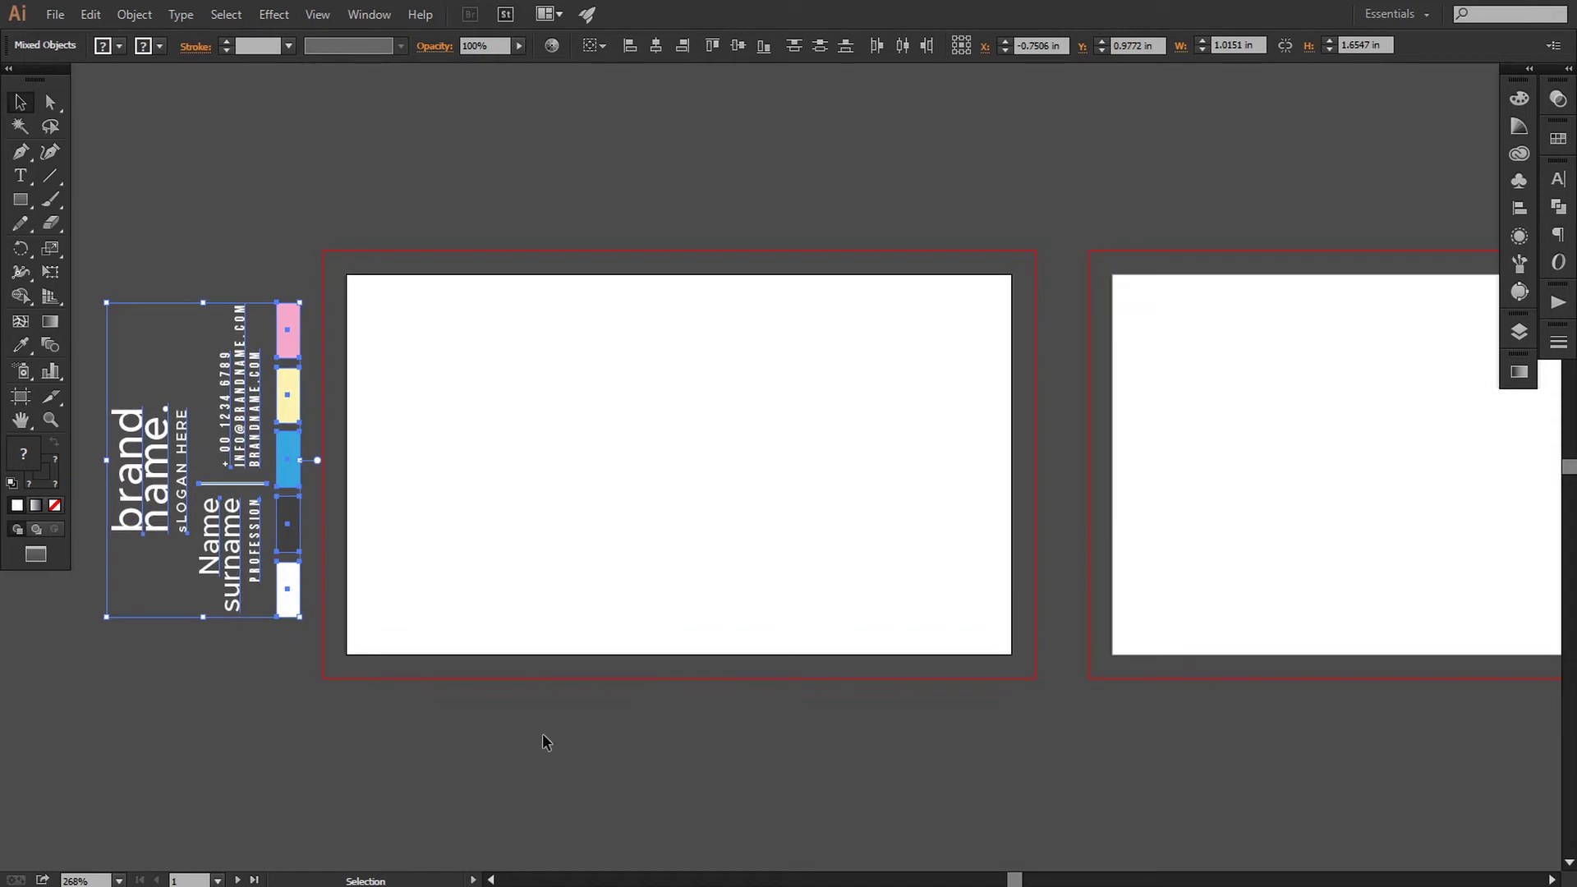
pyautogui.click(489, 739)
pyautogui.moveTo(468, 733); pyautogui.dragTo(485, 733)
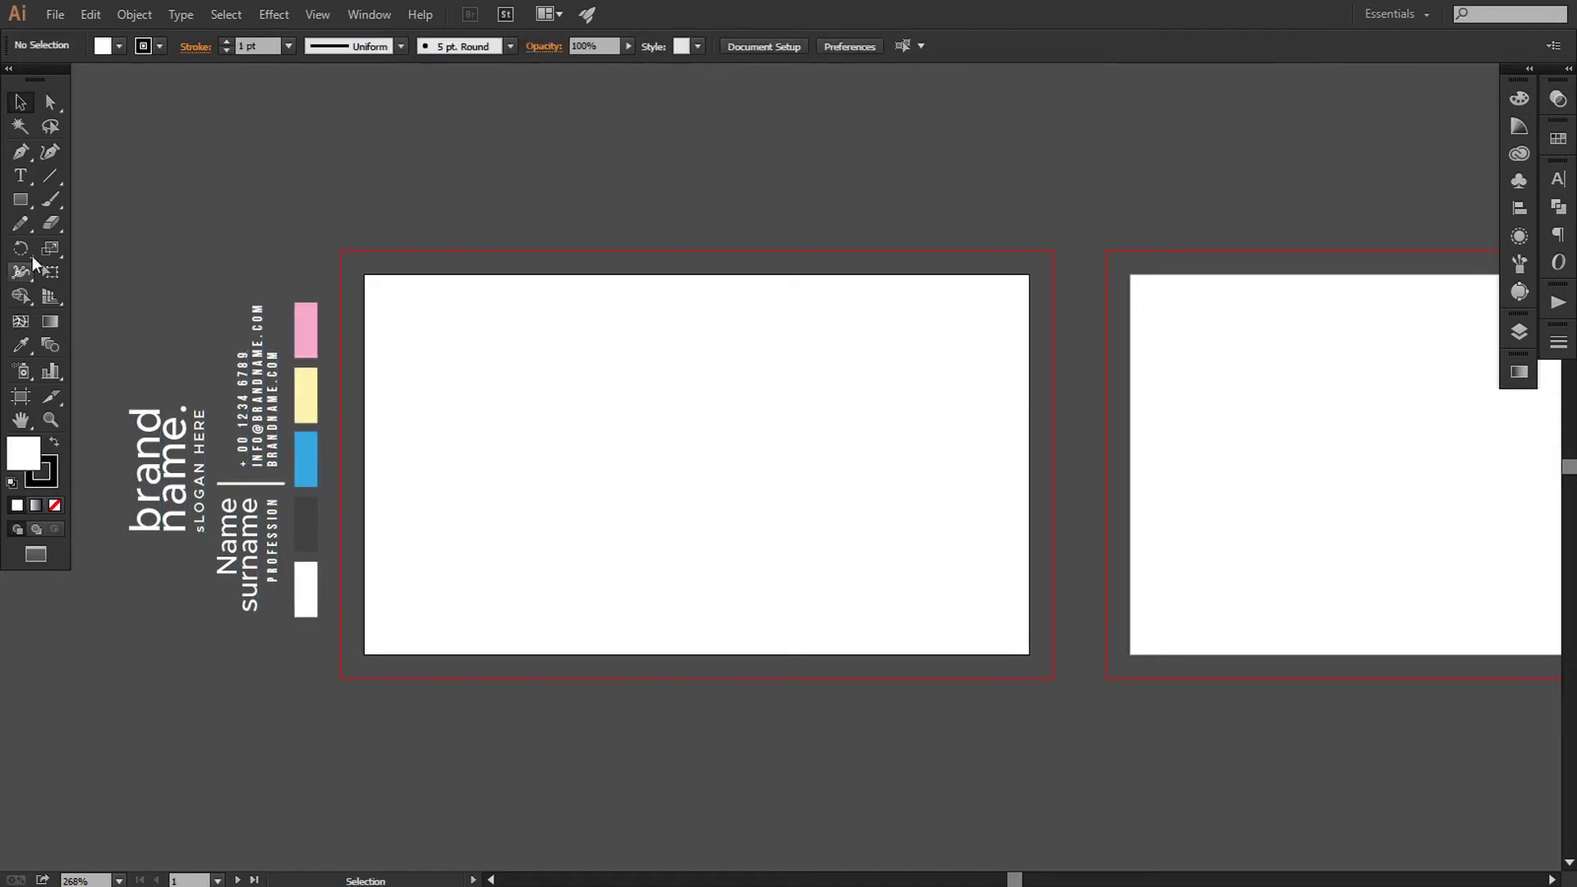
# Draw a 3.75 × 2.25 in white rectangle without a stroke covering the first artboard up to its bleed edges.
pyautogui.click(20, 200)
pyautogui.moveTo(702, 411); pyautogui.dragTo(814, 418)
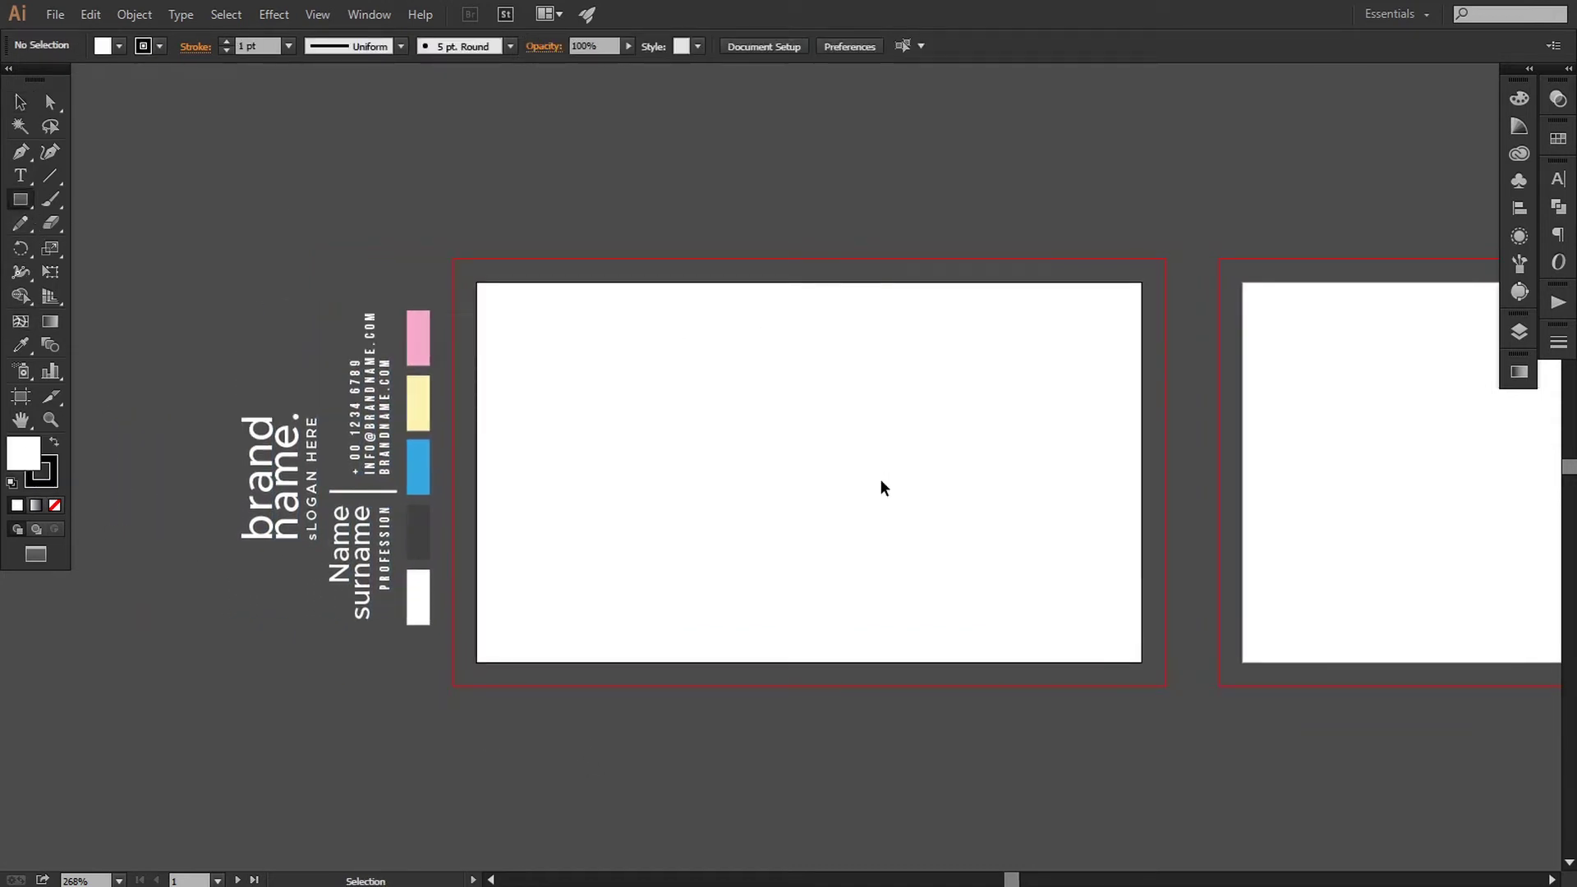
pyautogui.hotkey('ctrl', '+')
pyautogui.moveTo(855, 479); pyautogui.dragTo(731, 475)
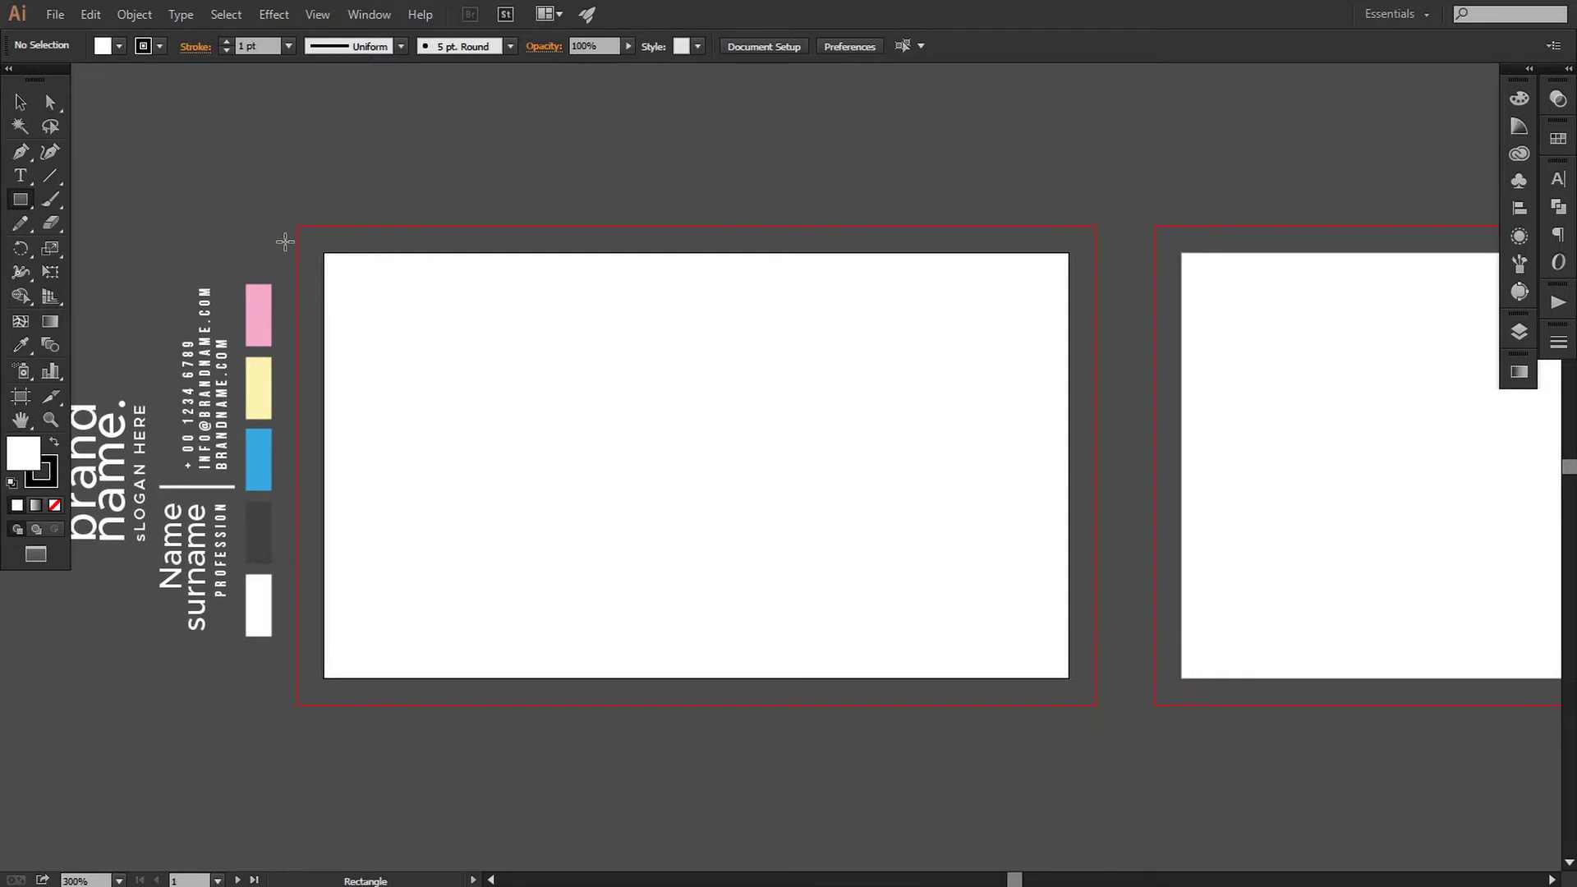
pyautogui.moveTo(297, 226)
pyautogui.mouseDown()
pyautogui.moveTo(591, 528)
pyautogui.moveTo(777, 658)
pyautogui.moveTo(1074, 662)
pyautogui.moveTo(1095, 704)
pyautogui.mouseUp()
pyautogui.press('v')
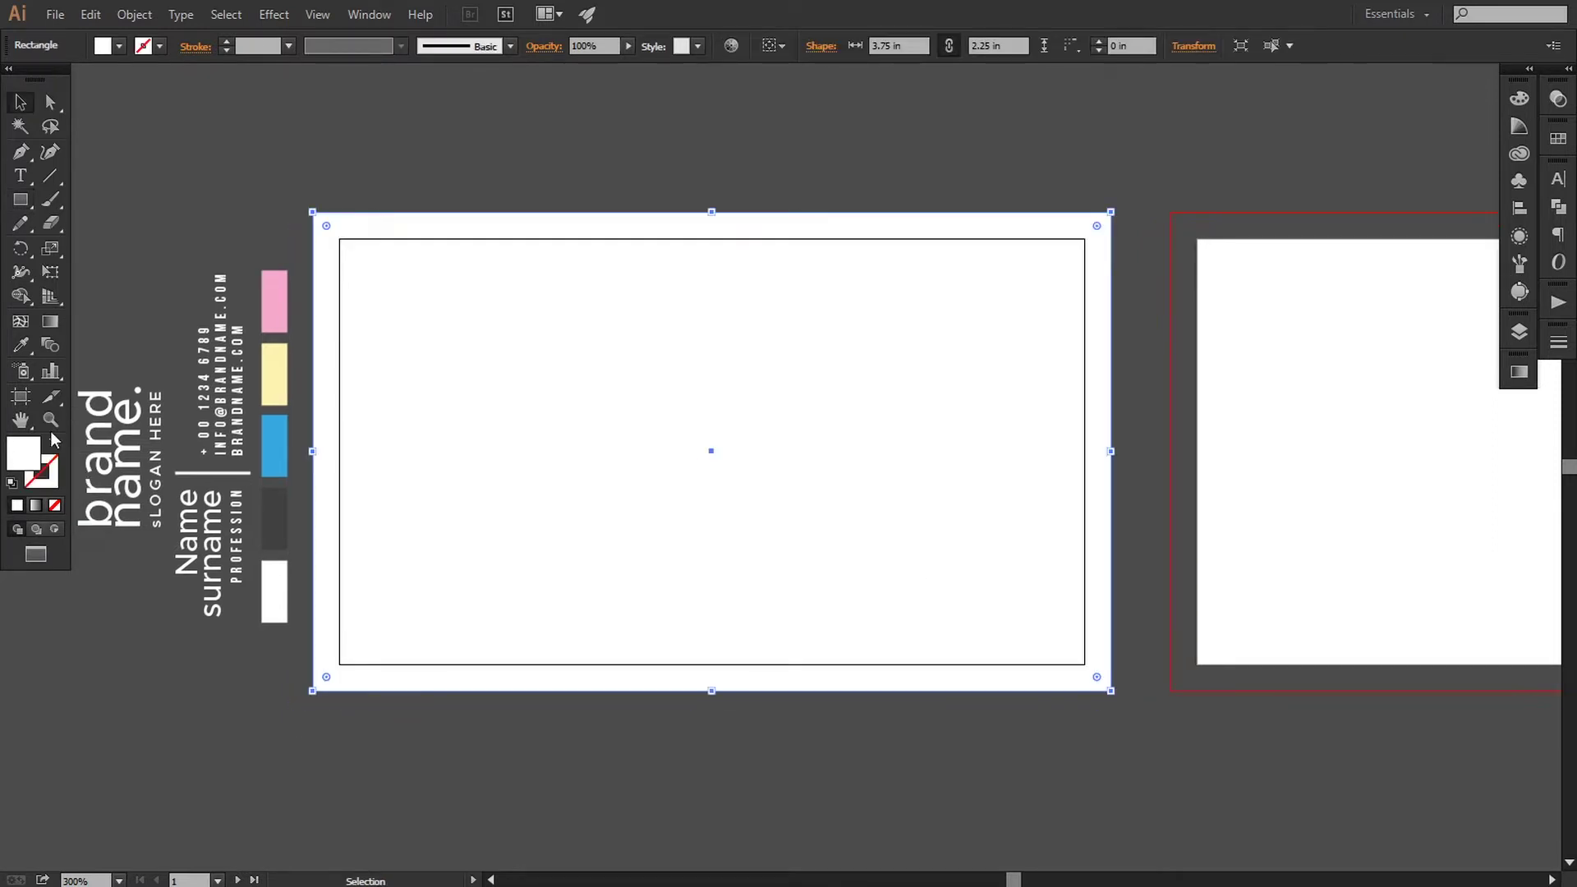
# Add a gradient mesh point to the rectangle at about X 1.10 in, Y 0.35 in and color it with the pink swatch.
pyautogui.click(21, 324)
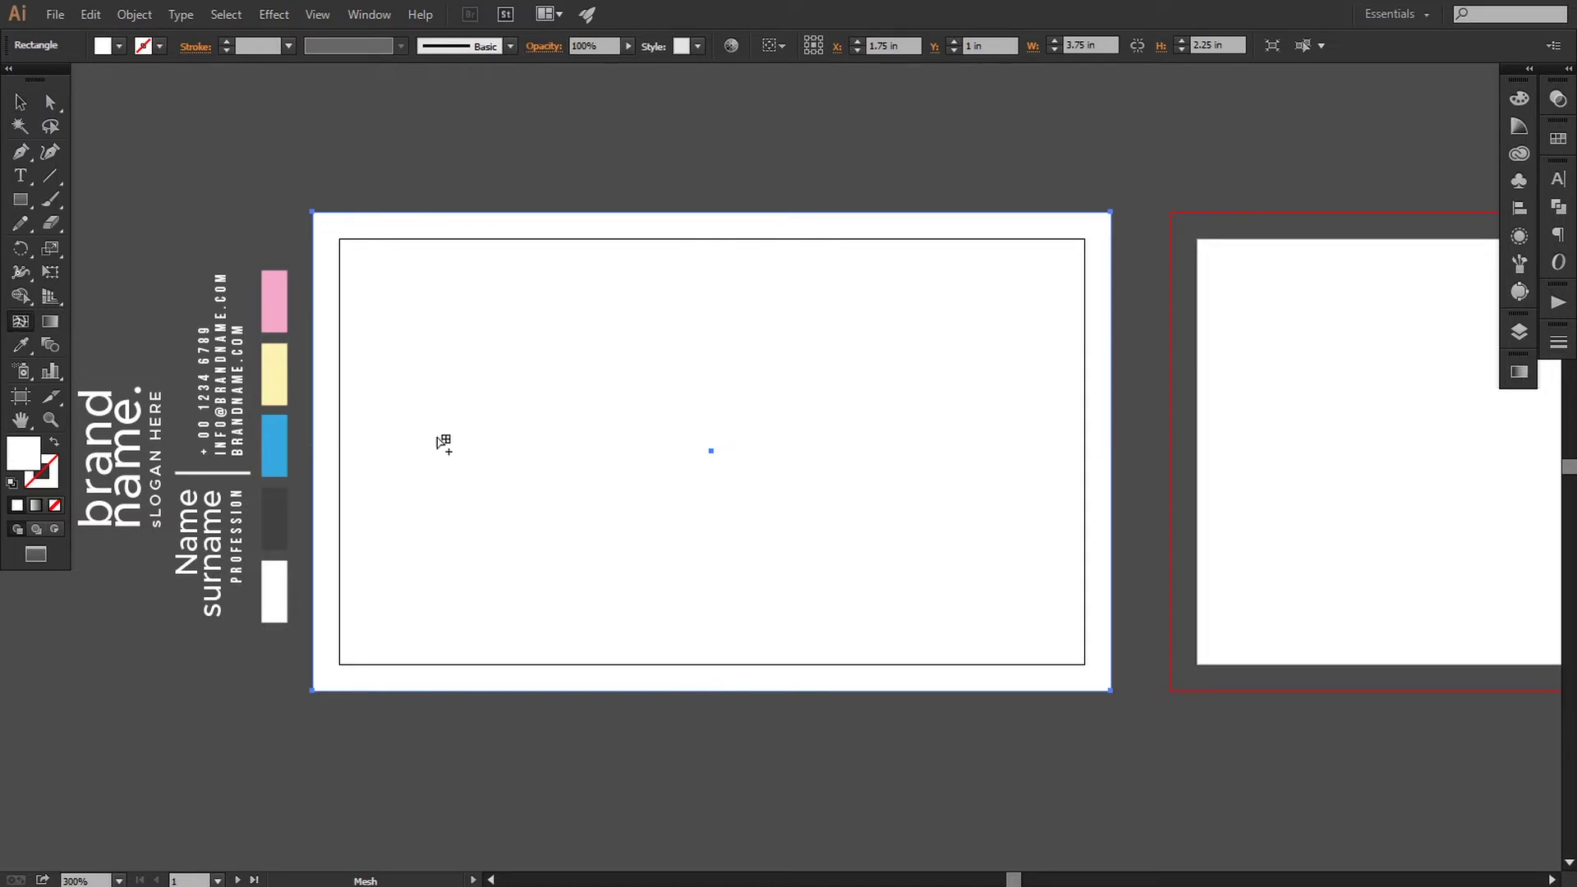
pyautogui.click(573, 313)
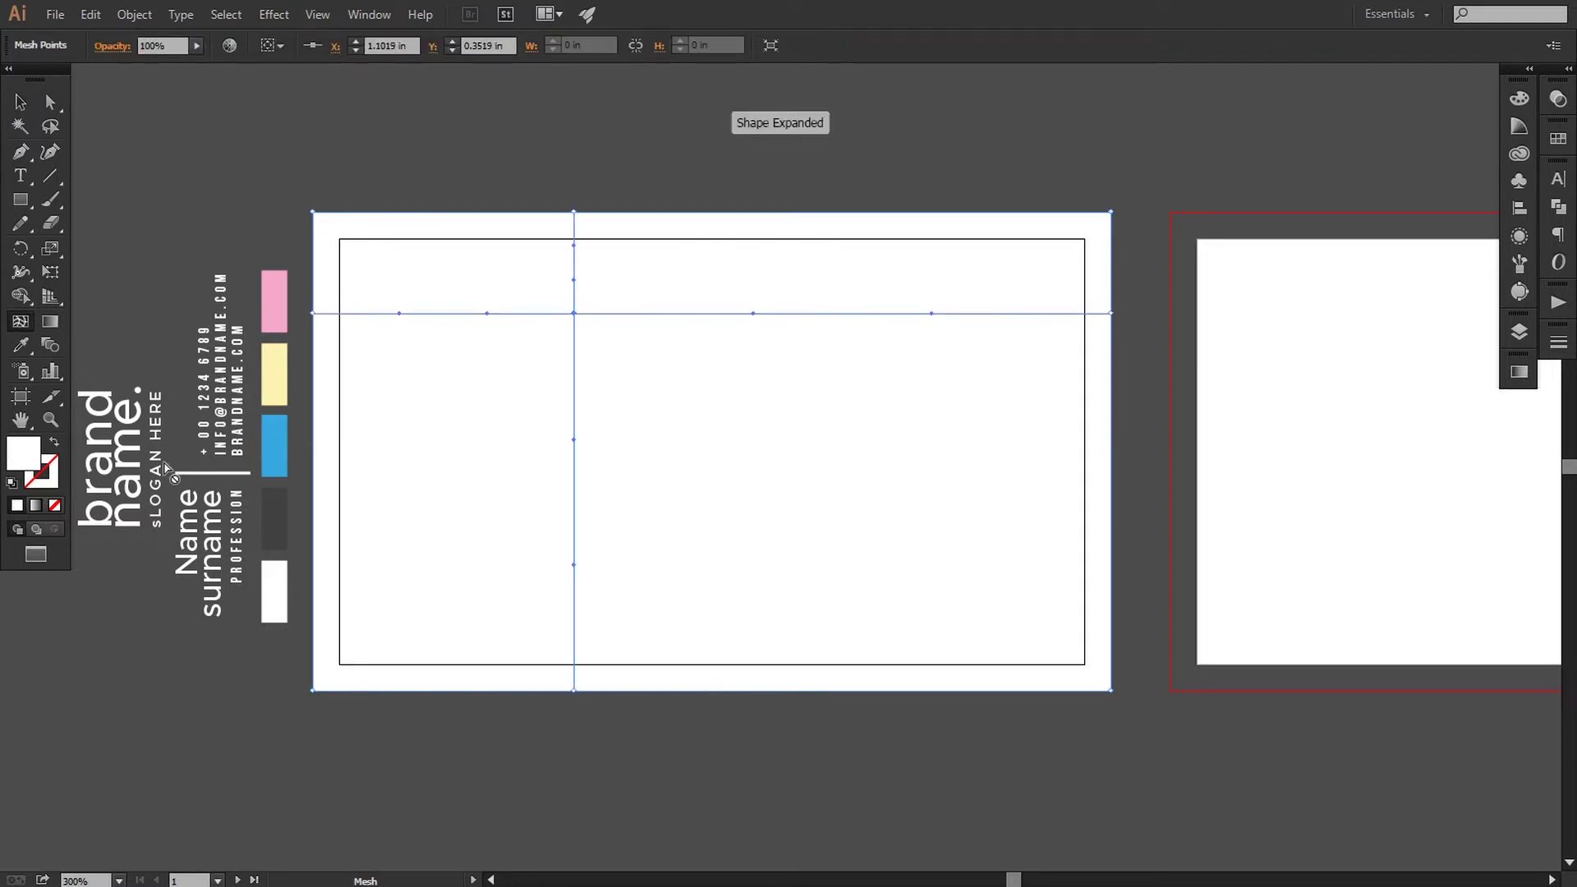
pyautogui.moveTo(328, 424); pyautogui.dragTo(356, 428)
pyautogui.click(65, 100)
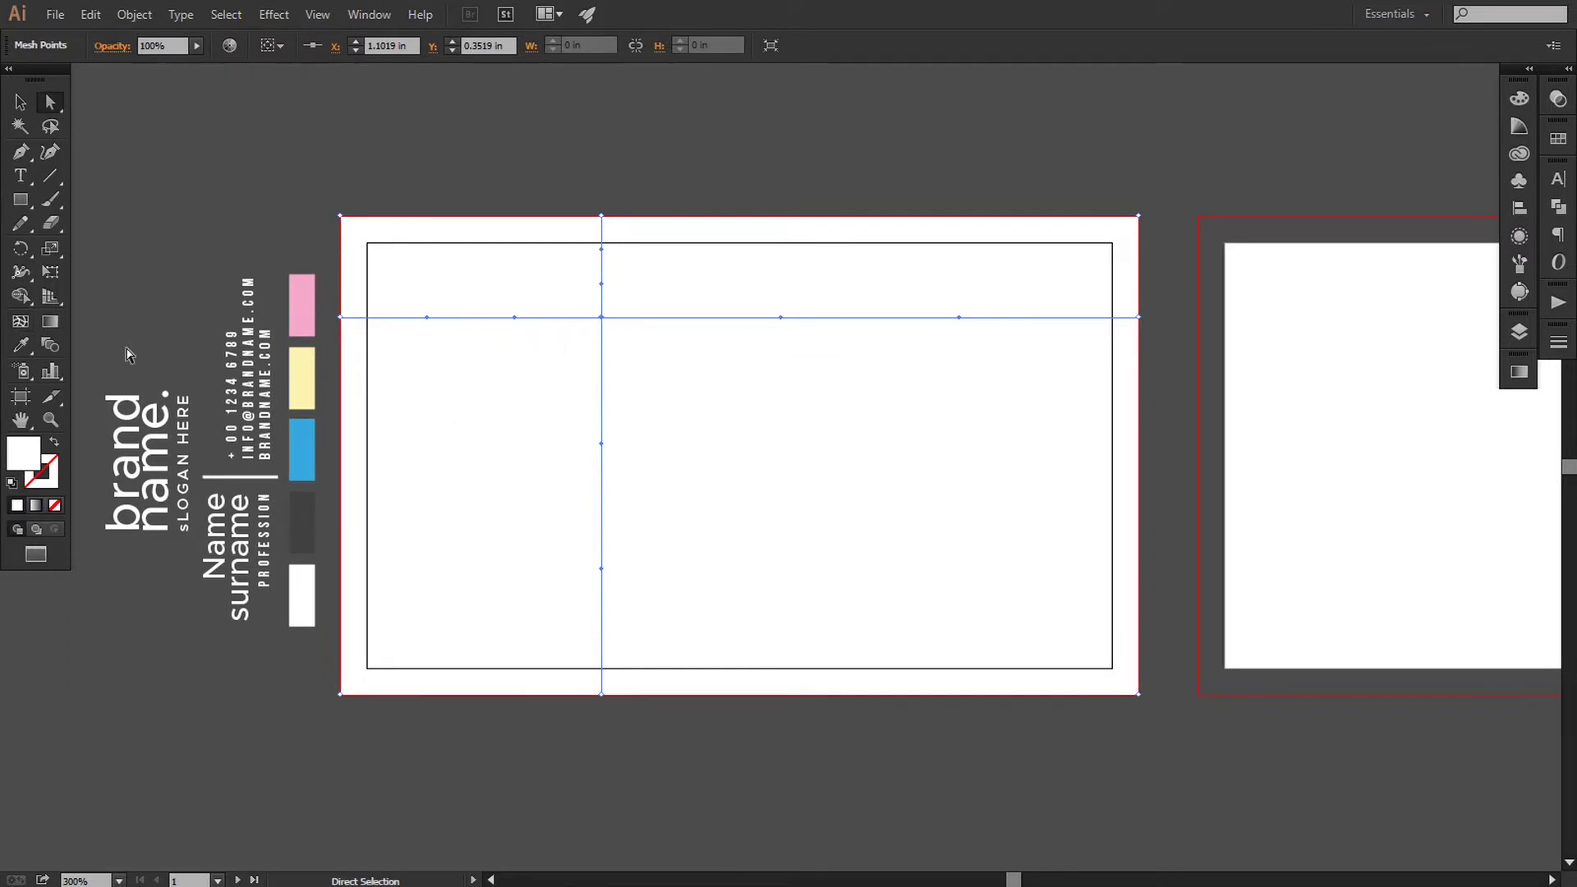
pyautogui.click(21, 345)
pyautogui.click(295, 308)
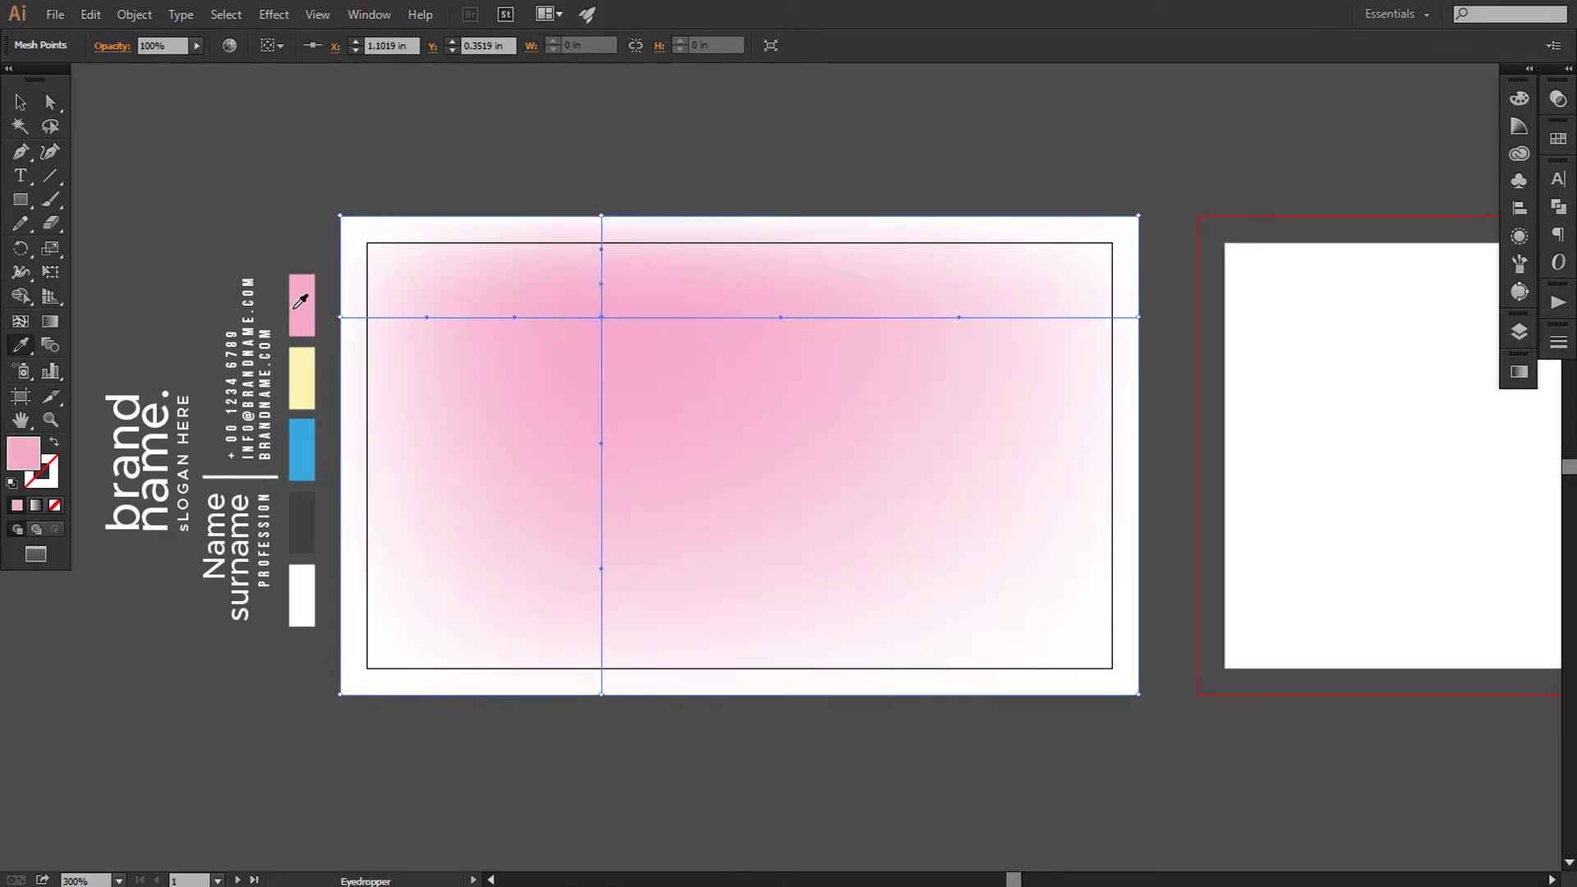
# Color the rectangle's upper-left corner and top-edge mesh points with the pink swatch.
pyautogui.click(50, 102)
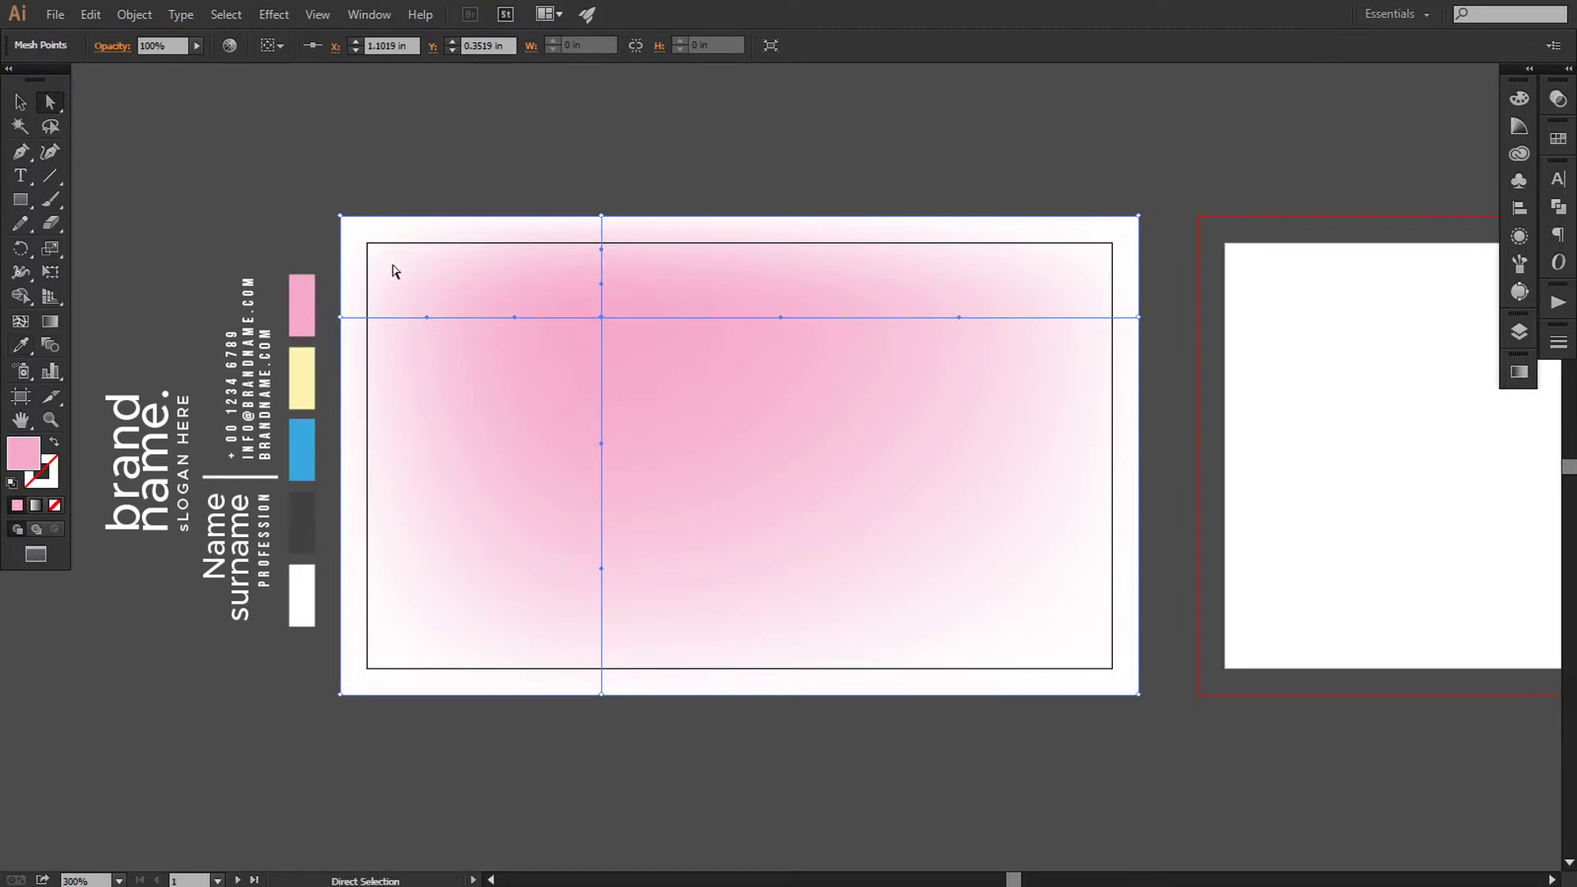
pyautogui.click(340, 217)
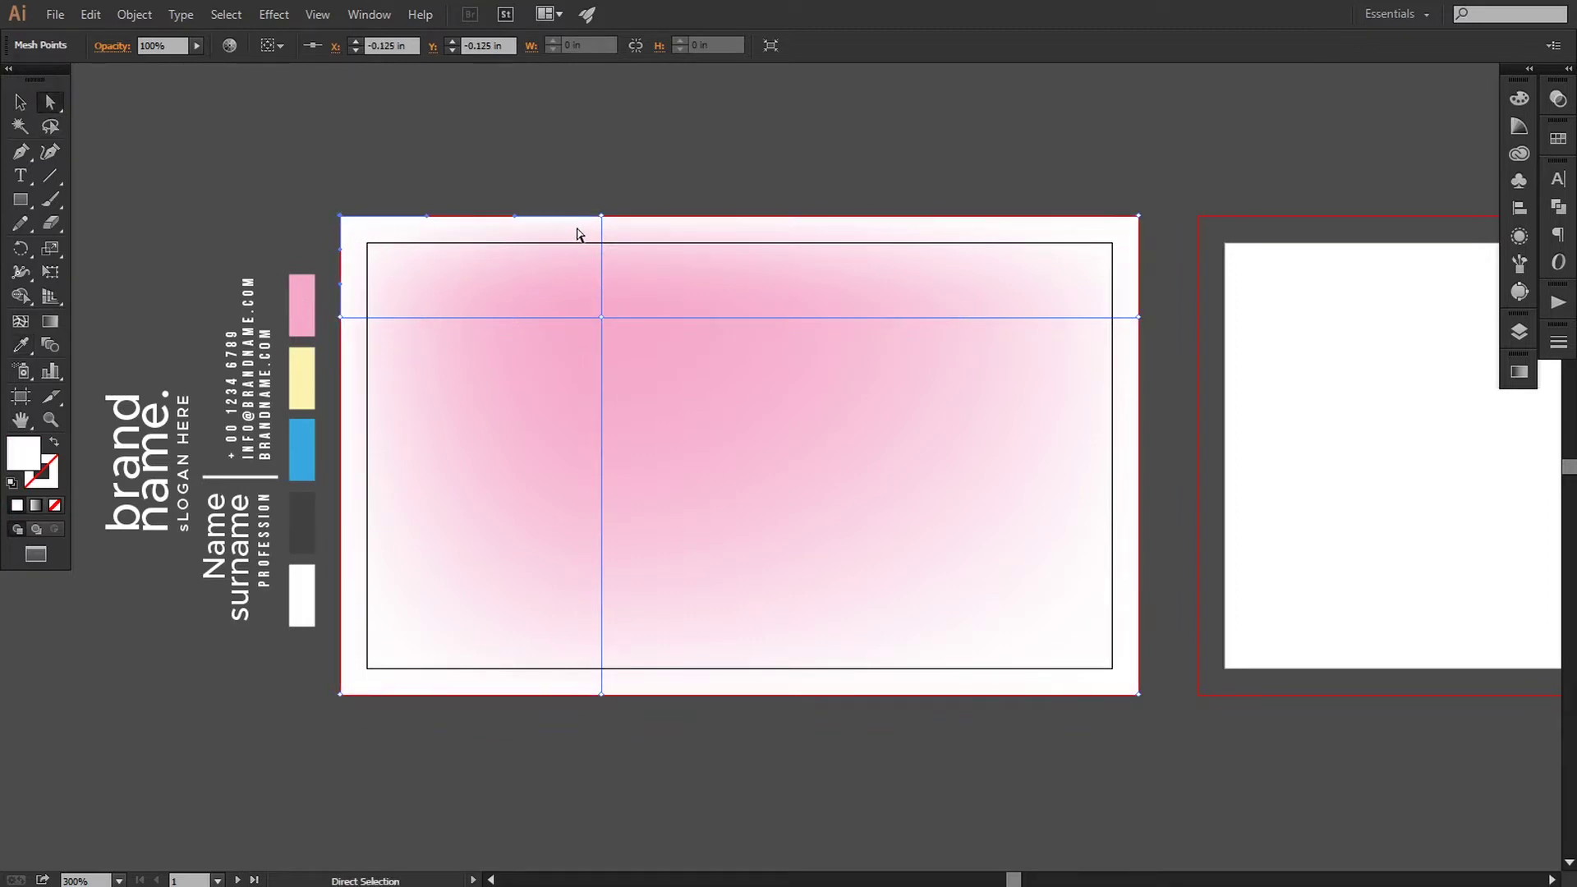
pyautogui.keyDown('shift'); pyautogui.click(602, 217); pyautogui.keyUp('shift')
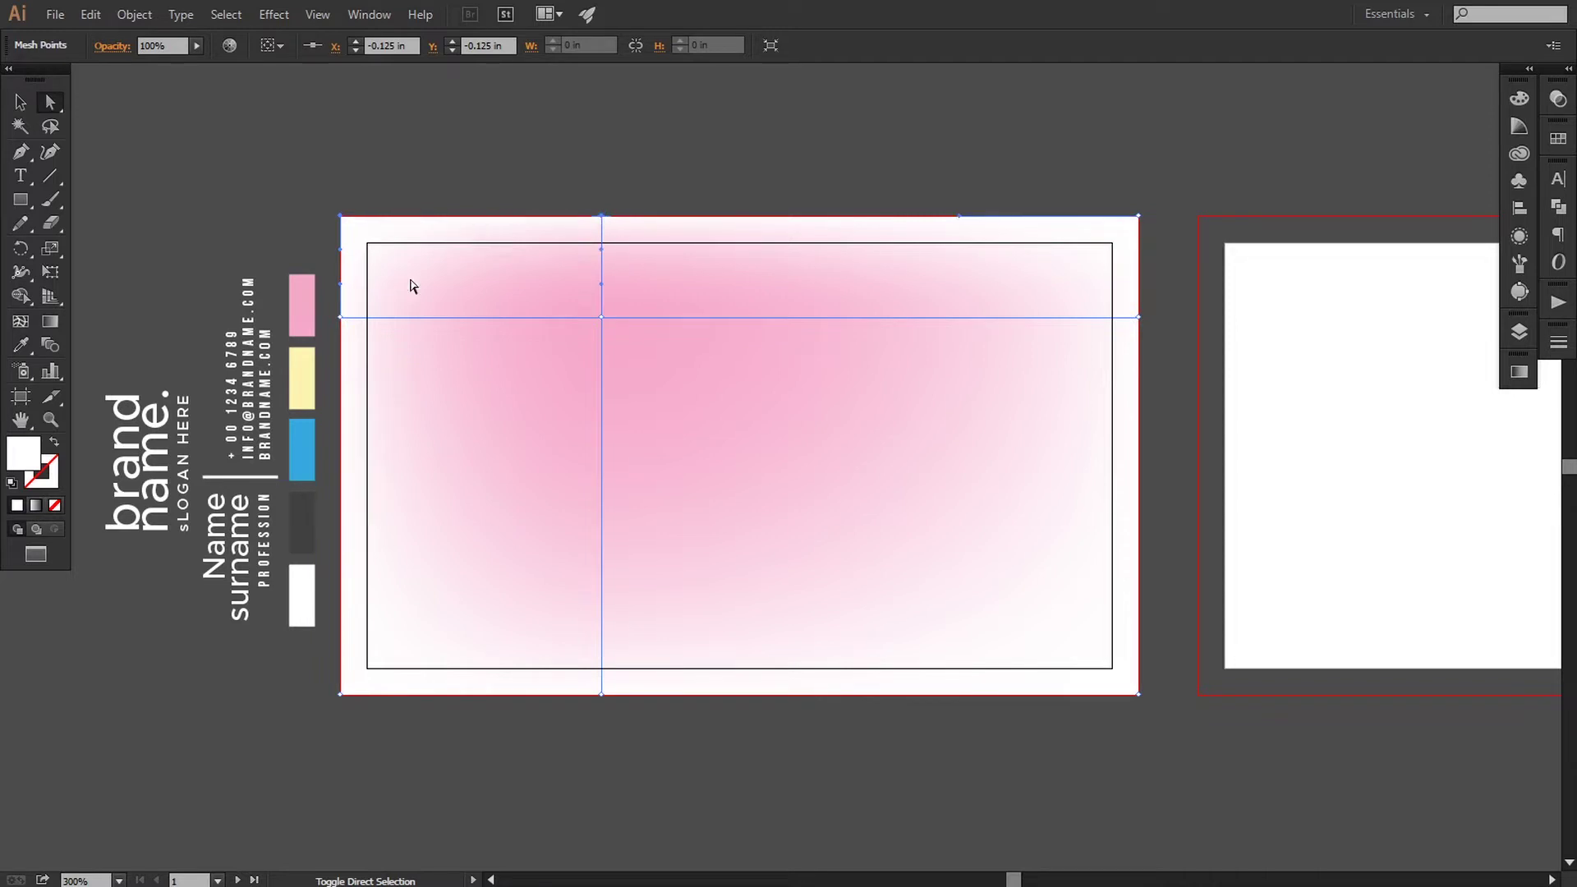
pyautogui.click(20, 346)
pyautogui.click(305, 295)
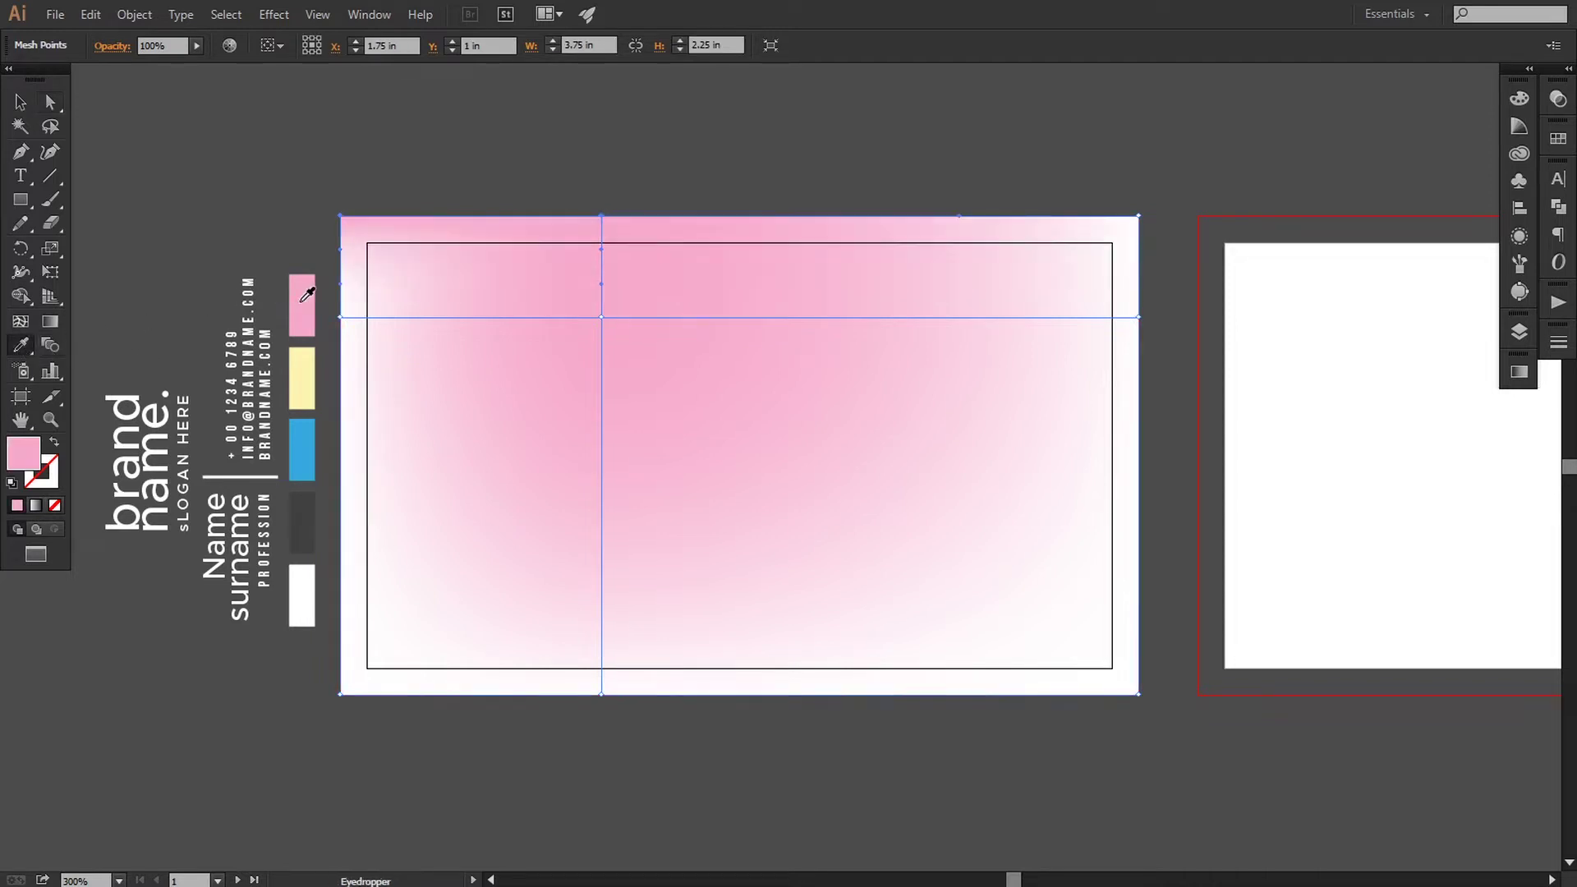
# Color the mesh point on the rectangle's left edge with the pink swatch and deselect the mesh.
pyautogui.click(50, 102)
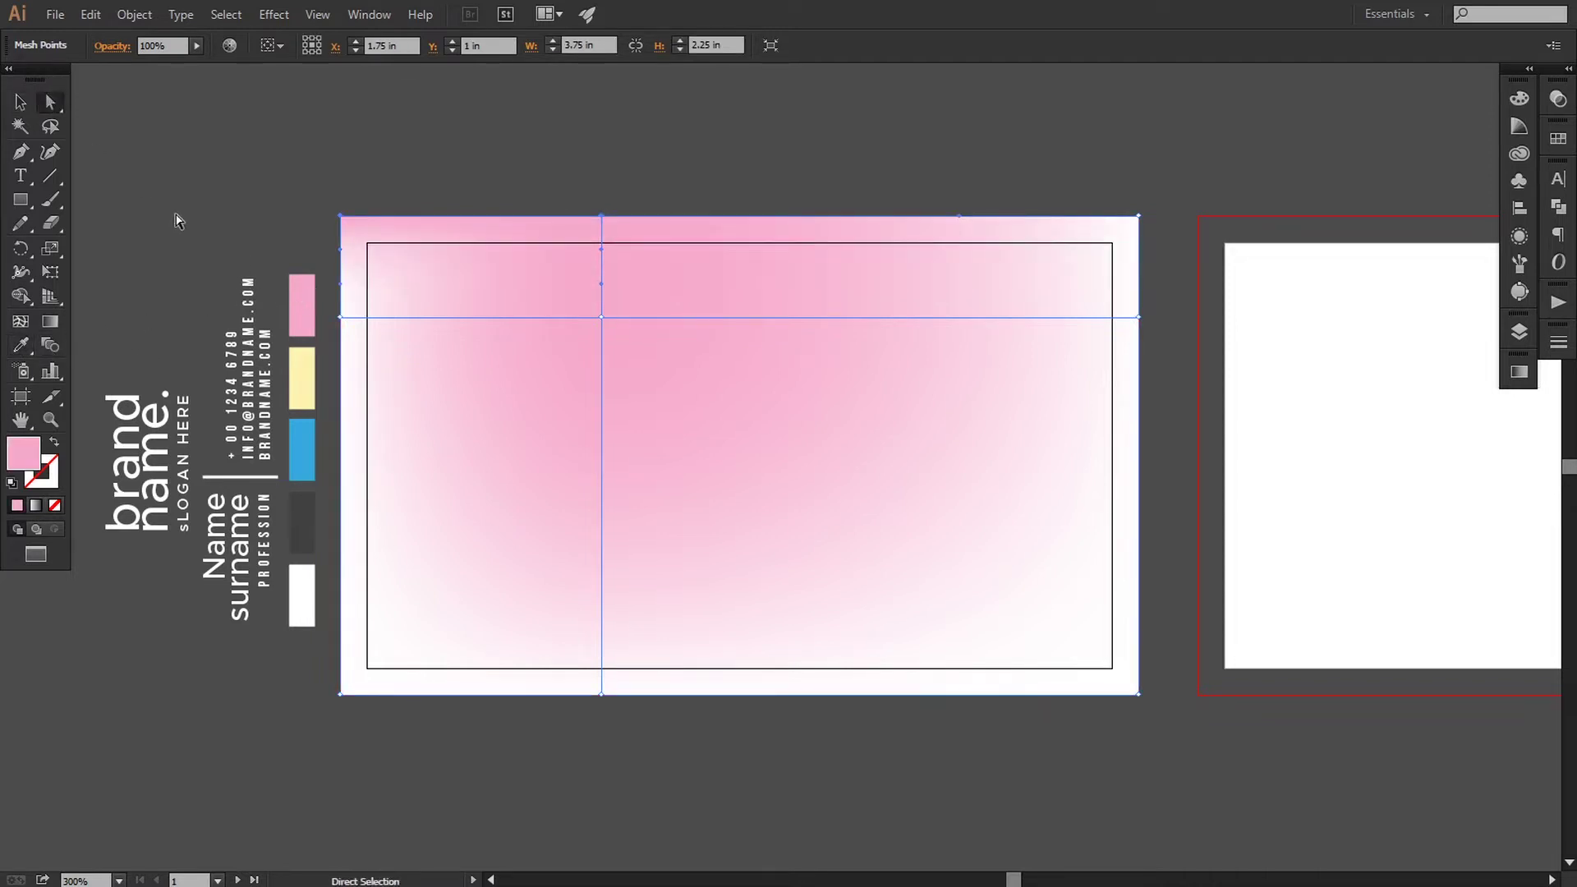
pyautogui.click(340, 317)
pyautogui.press('i')
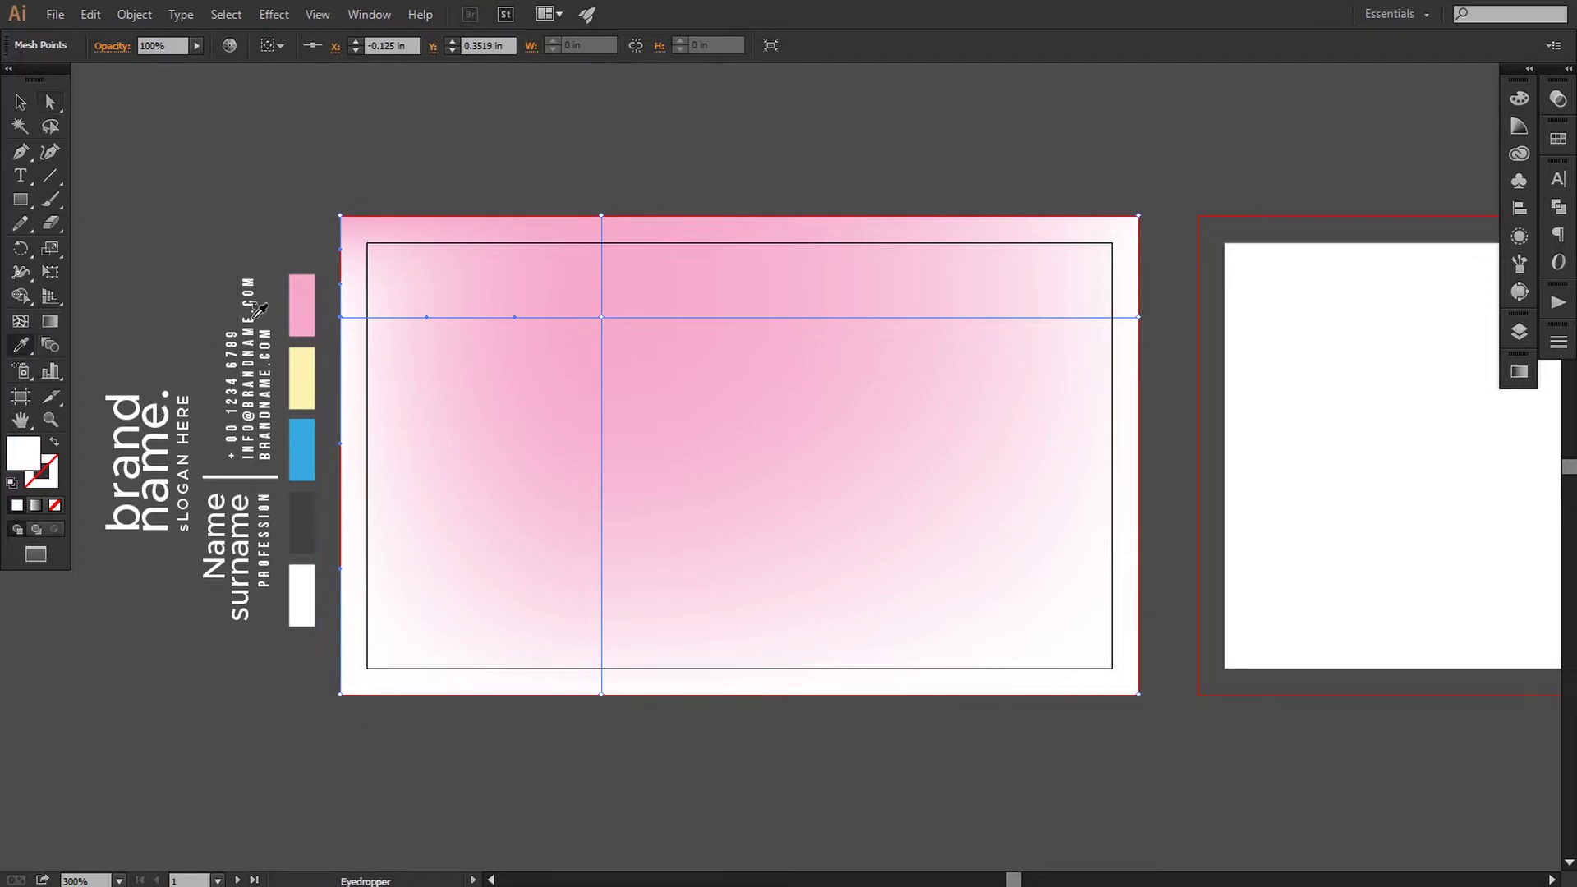
pyautogui.click(306, 297)
pyautogui.click(50, 102)
pyautogui.click(226, 199)
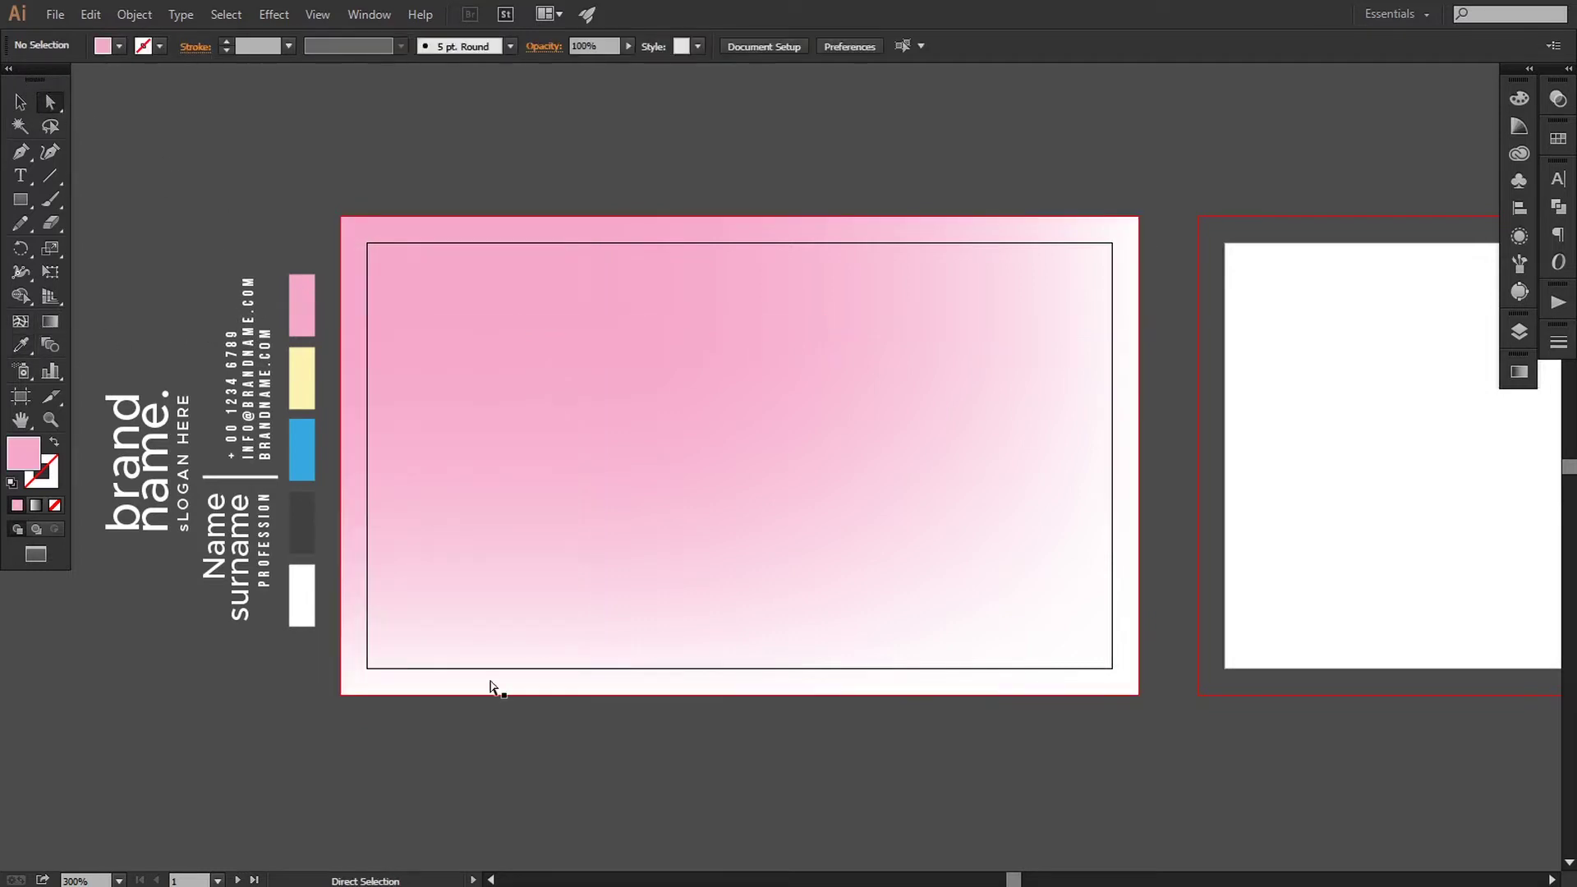
# Color the rectangle's lower-left corner and bottom-edge mesh points with the yellow swatch.
pyautogui.click(367, 694)
pyautogui.click(340, 695)
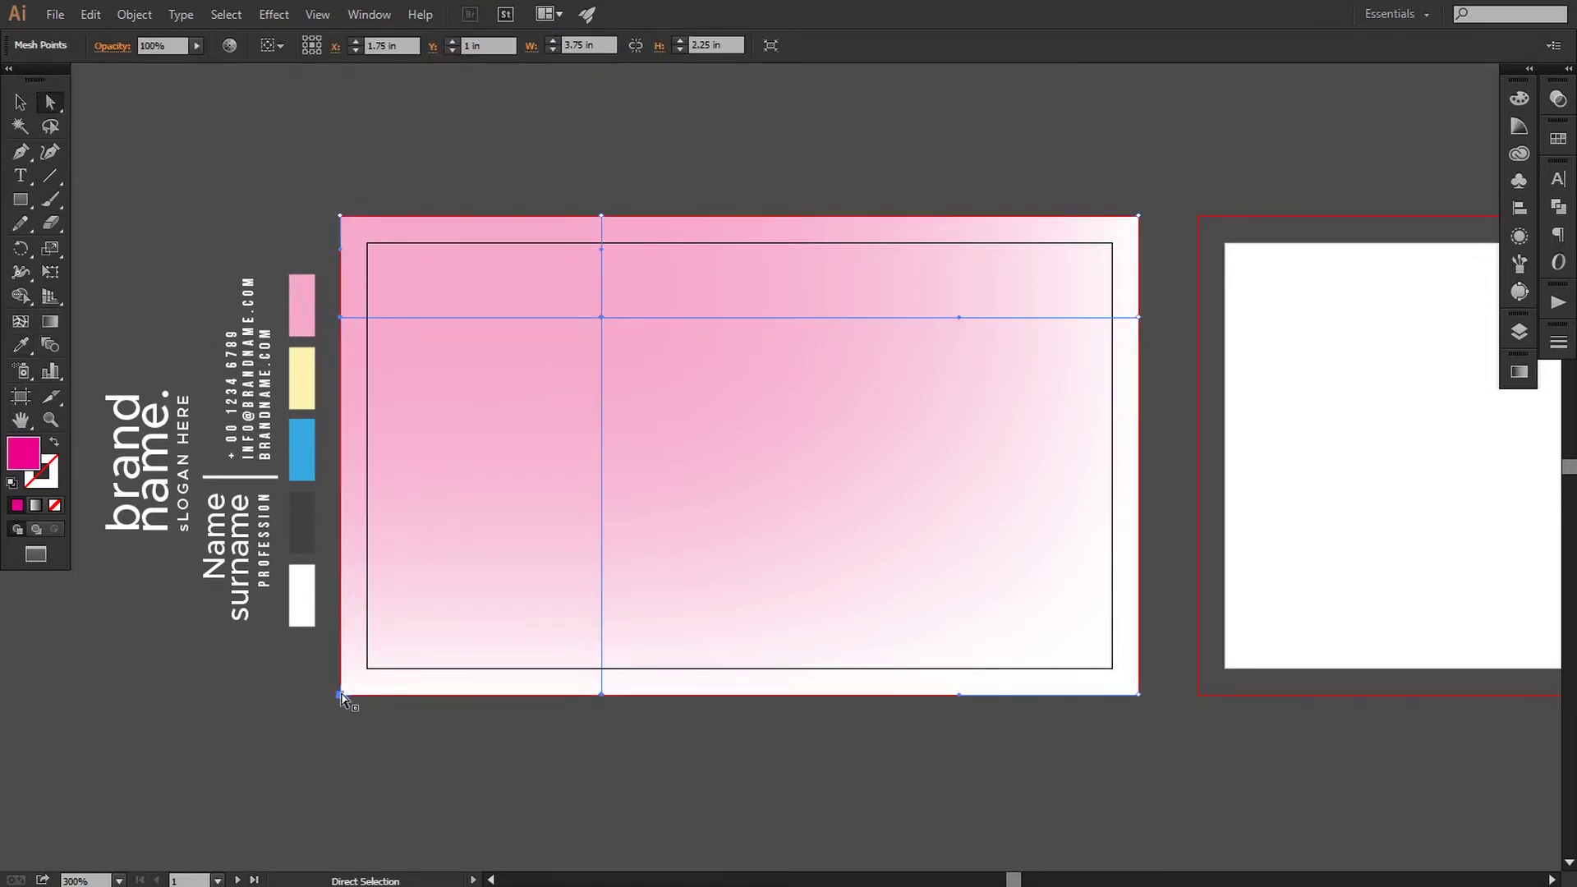
pyautogui.keyDown('shift'); pyautogui.click(601, 695); pyautogui.keyUp('shift')
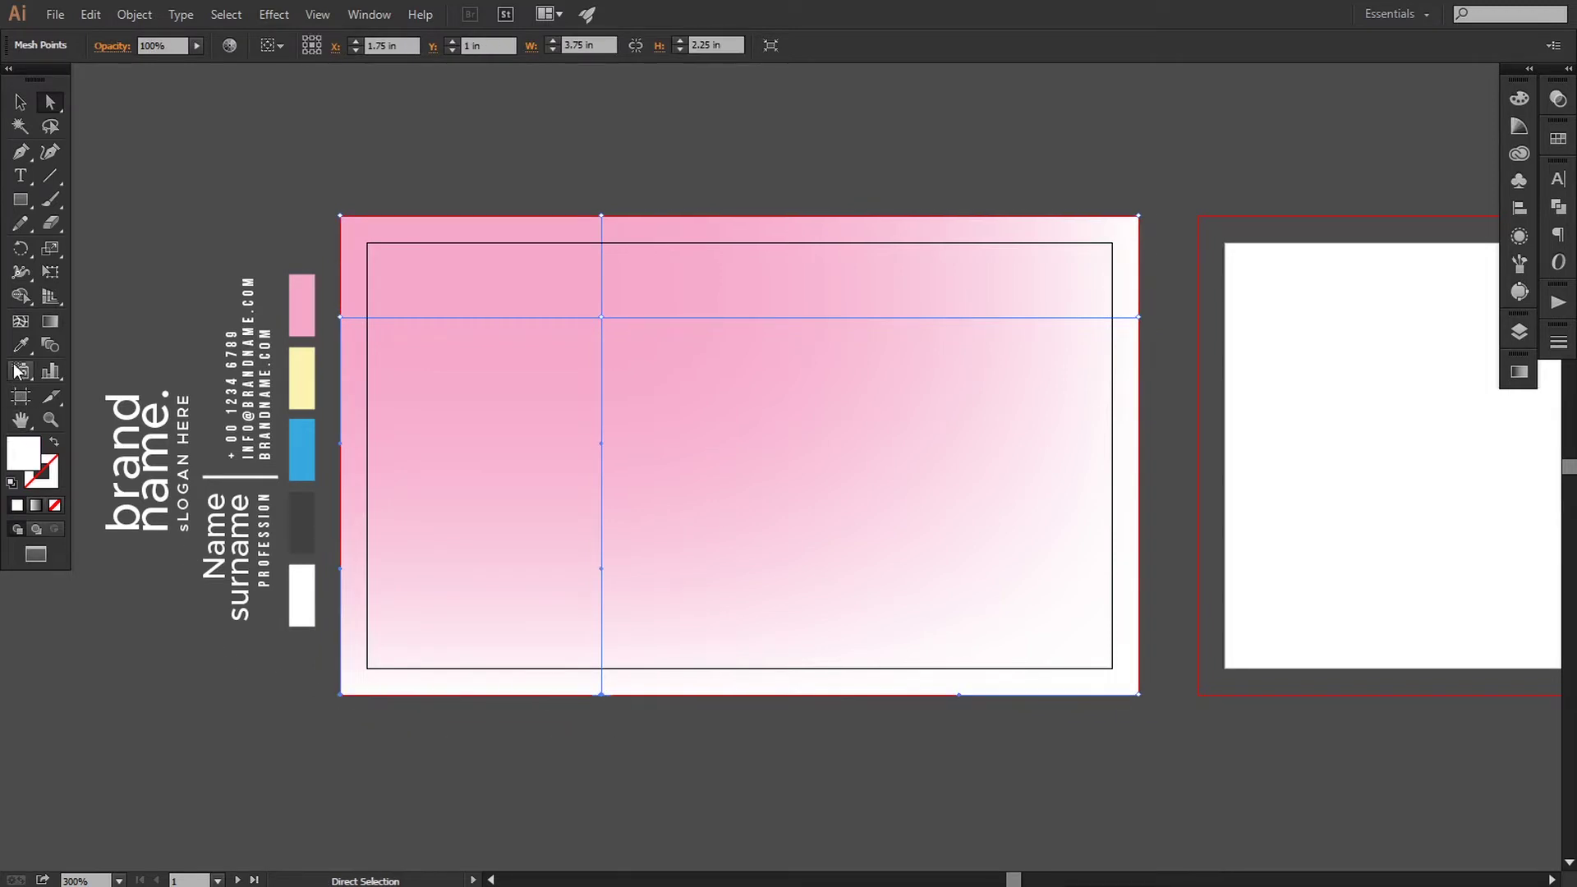
pyautogui.click(18, 350)
pyautogui.click(302, 394)
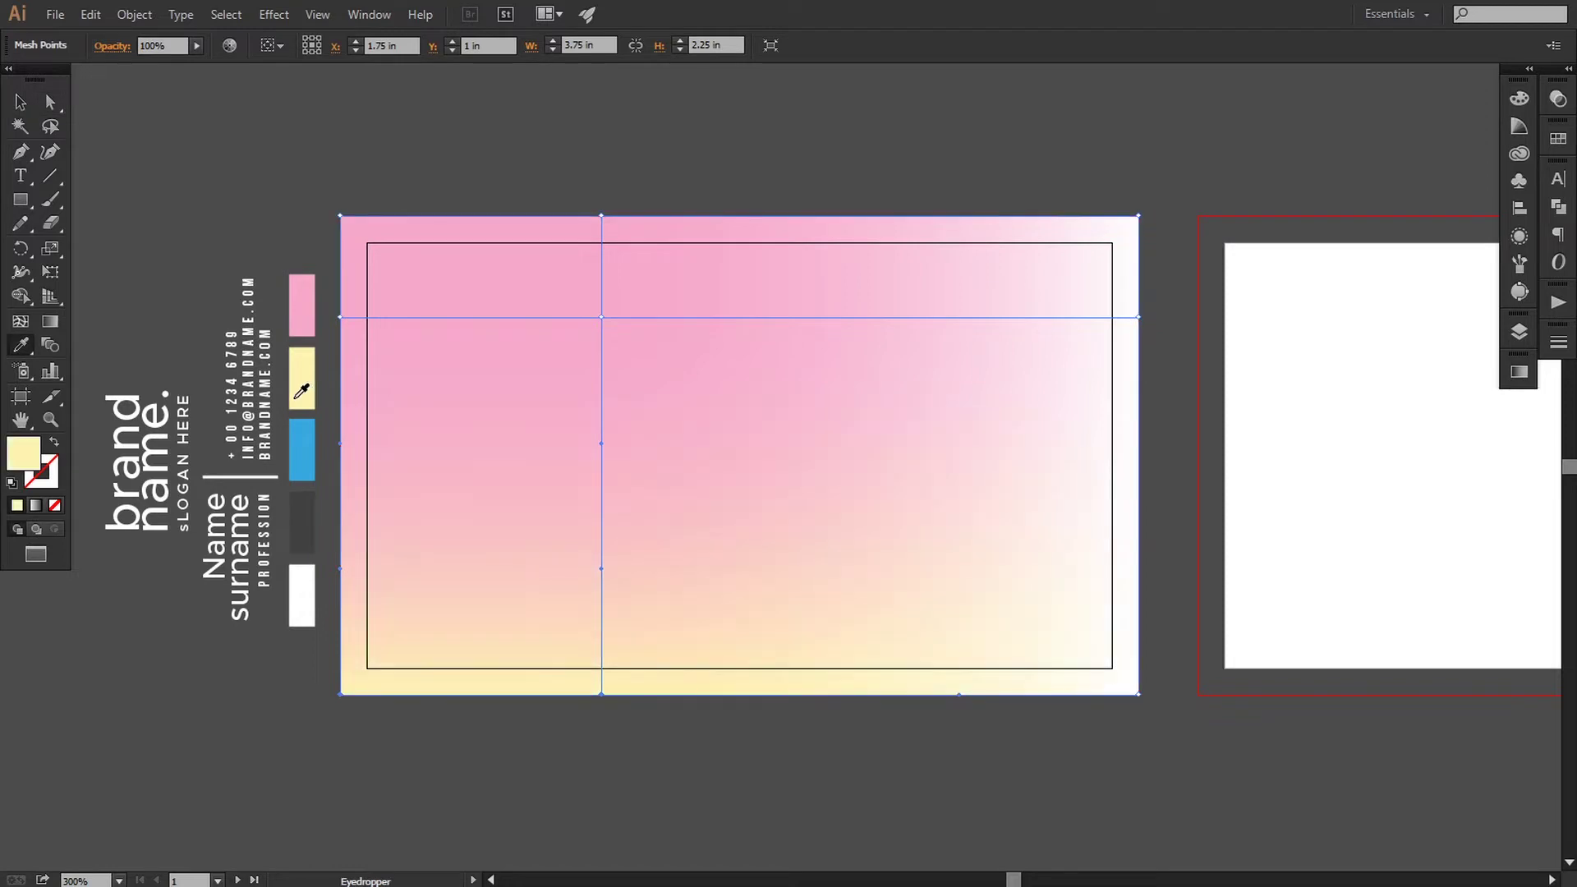
# Color all three mesh points on the rectangle's right edge with the blue swatch and deselect the mesh.
pyautogui.click(52, 103)
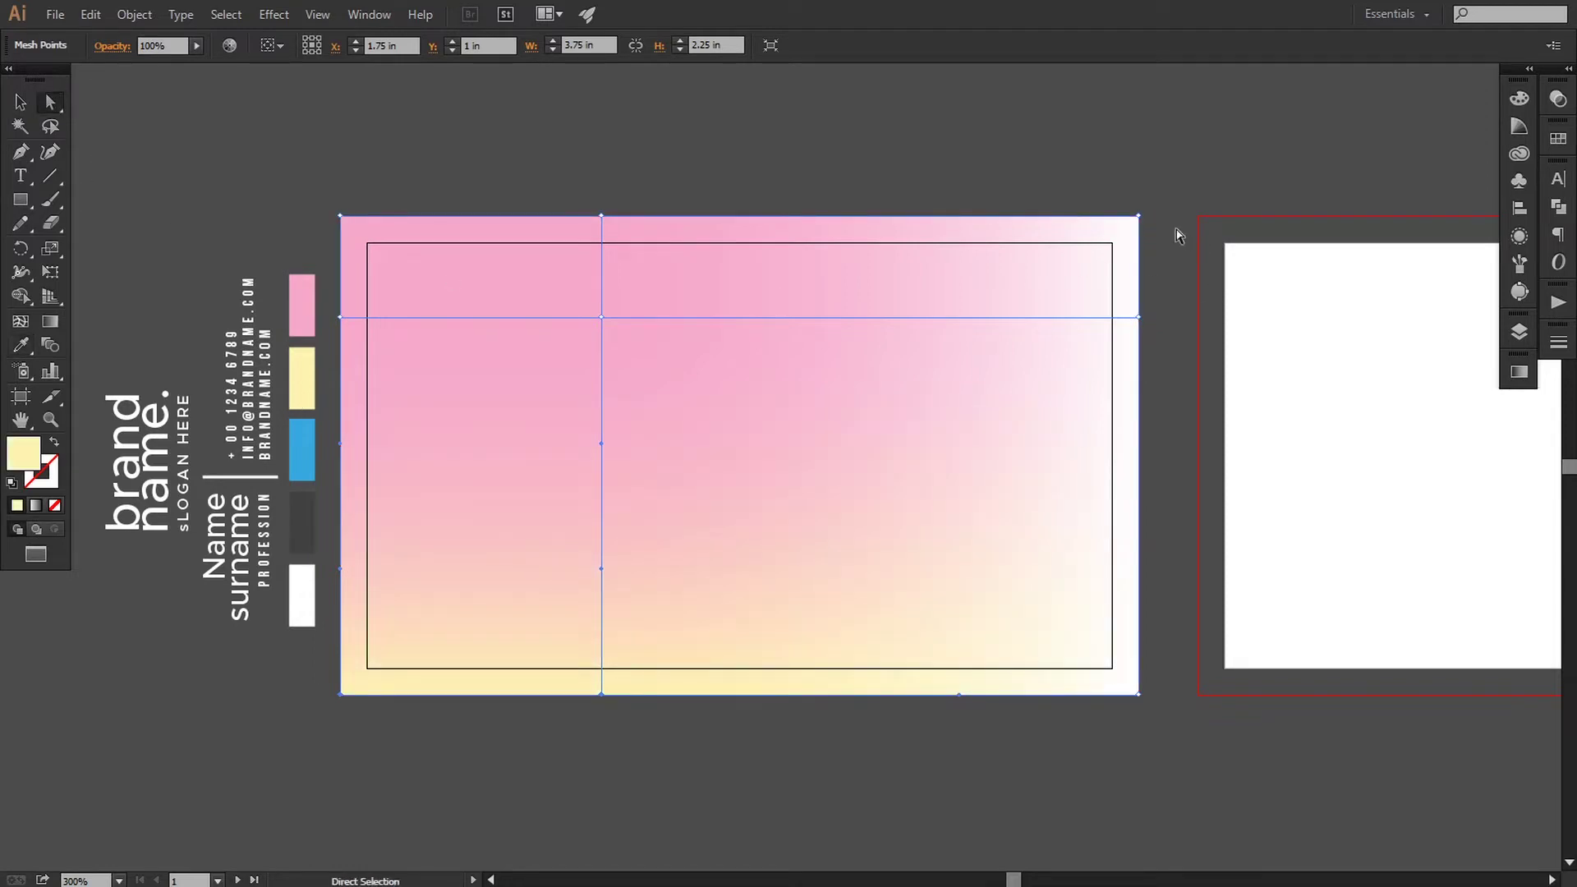
pyautogui.click(1139, 217)
pyautogui.keyDown('shift'); pyautogui.click(1139, 318); pyautogui.keyUp('shift')
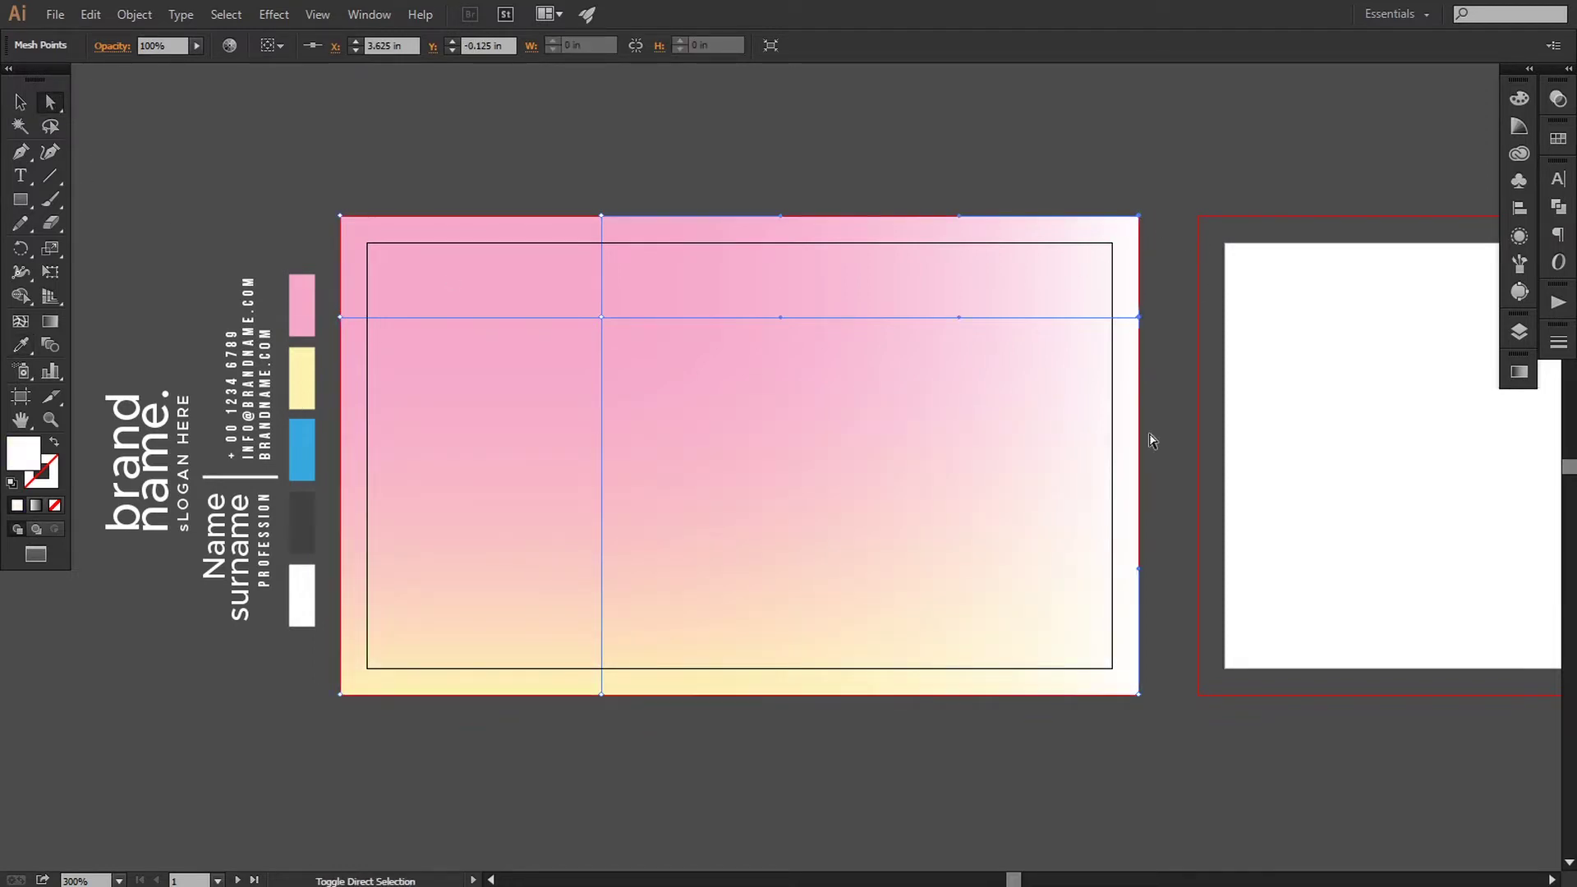
pyautogui.keyDown('shift'); pyautogui.click(1137, 694); pyautogui.keyUp('shift')
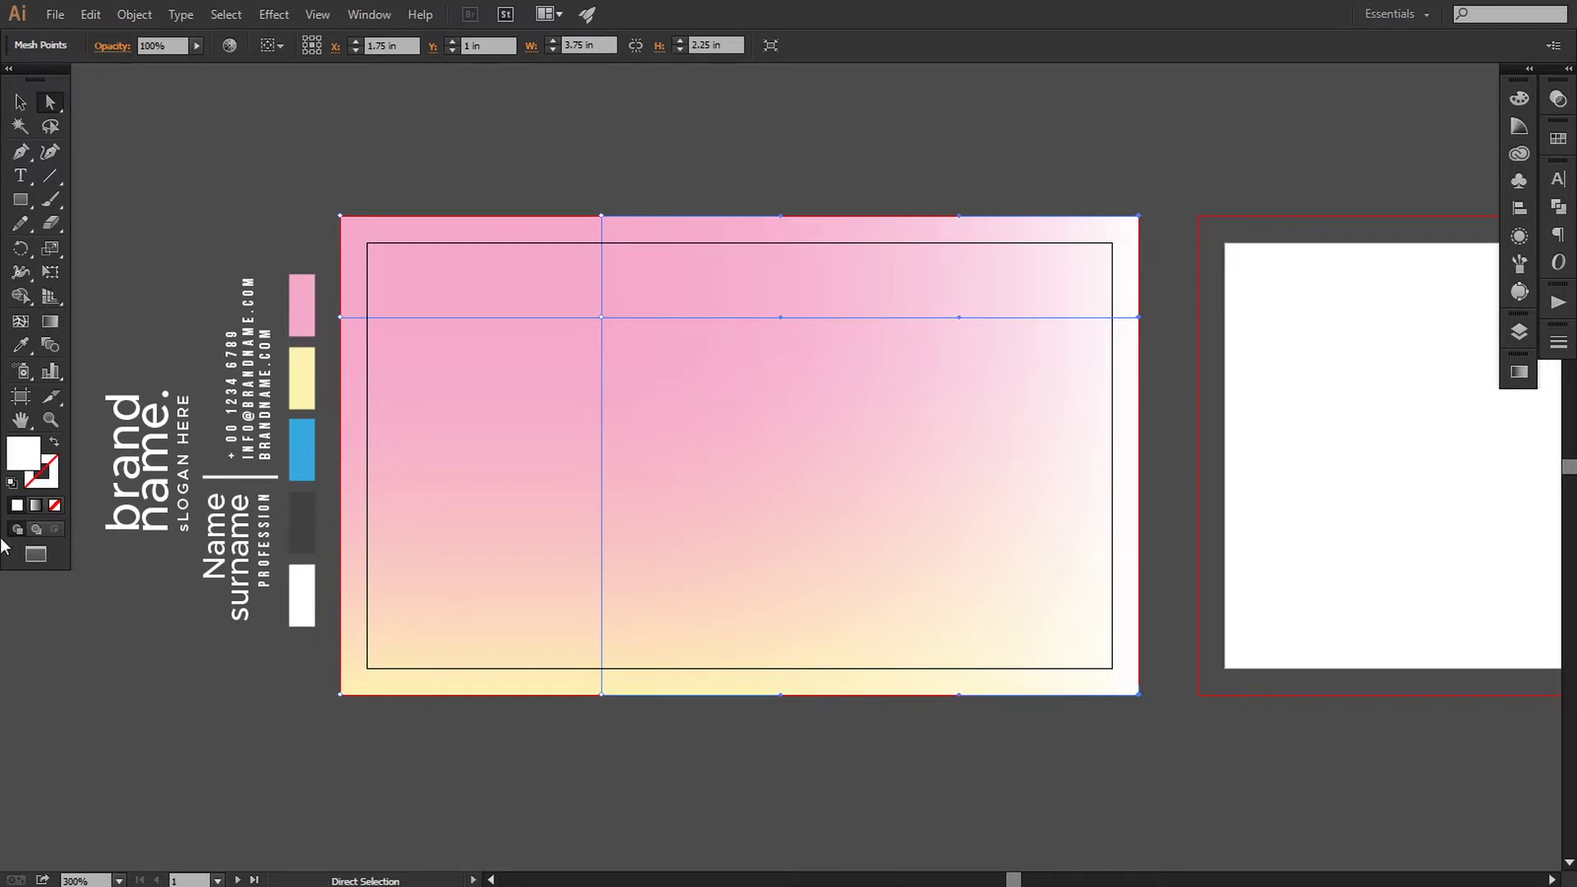
pyautogui.click(20, 344)
pyautogui.click(314, 440)
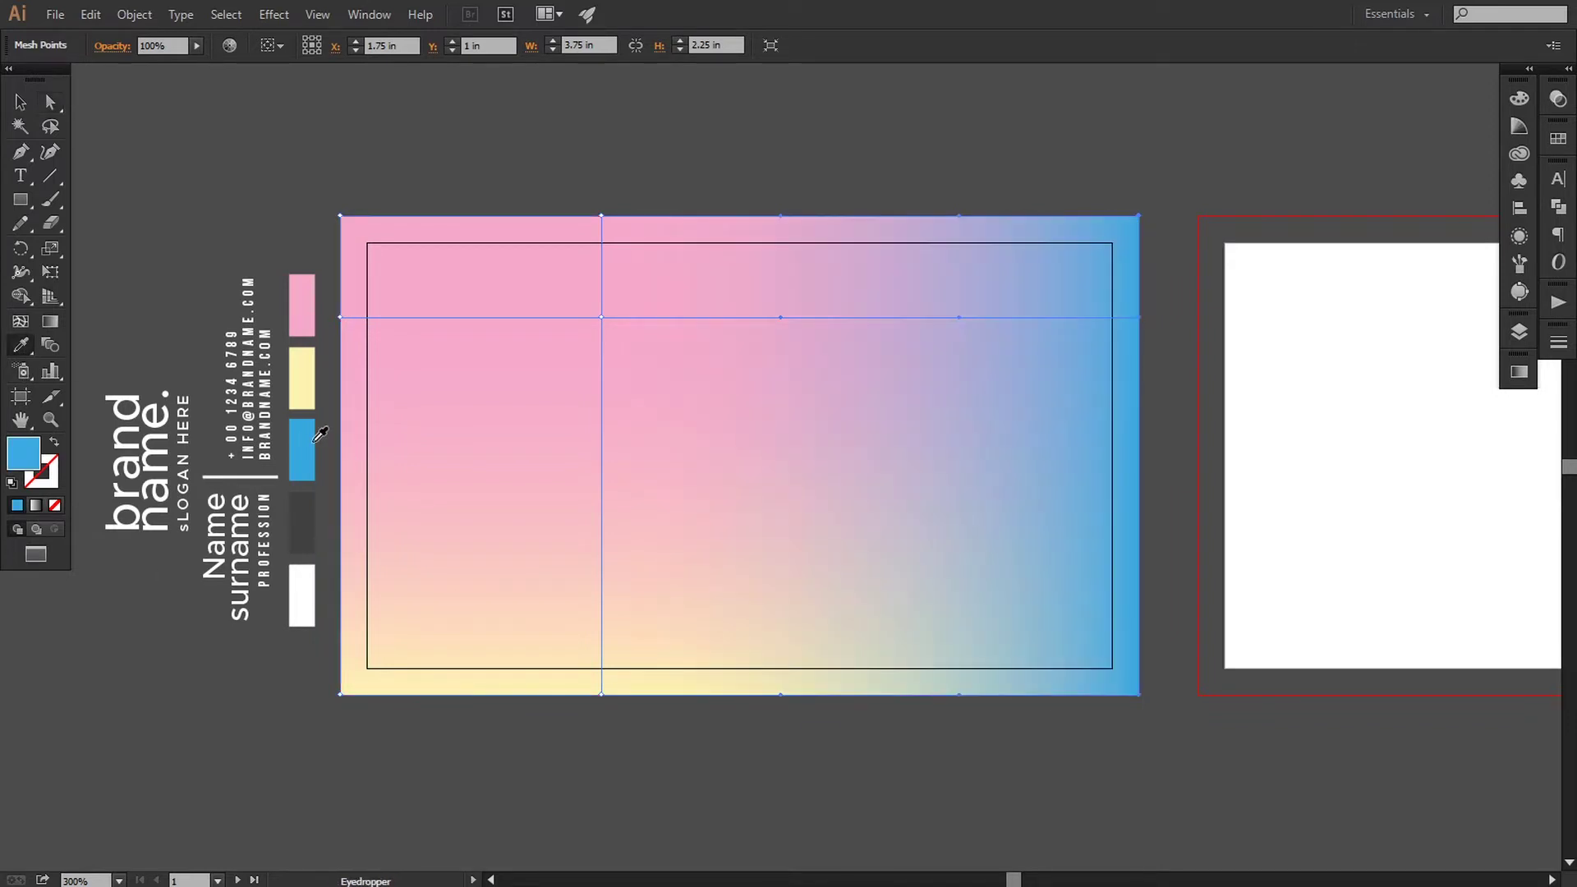
pyautogui.click(50, 102)
pyautogui.click(203, 191)
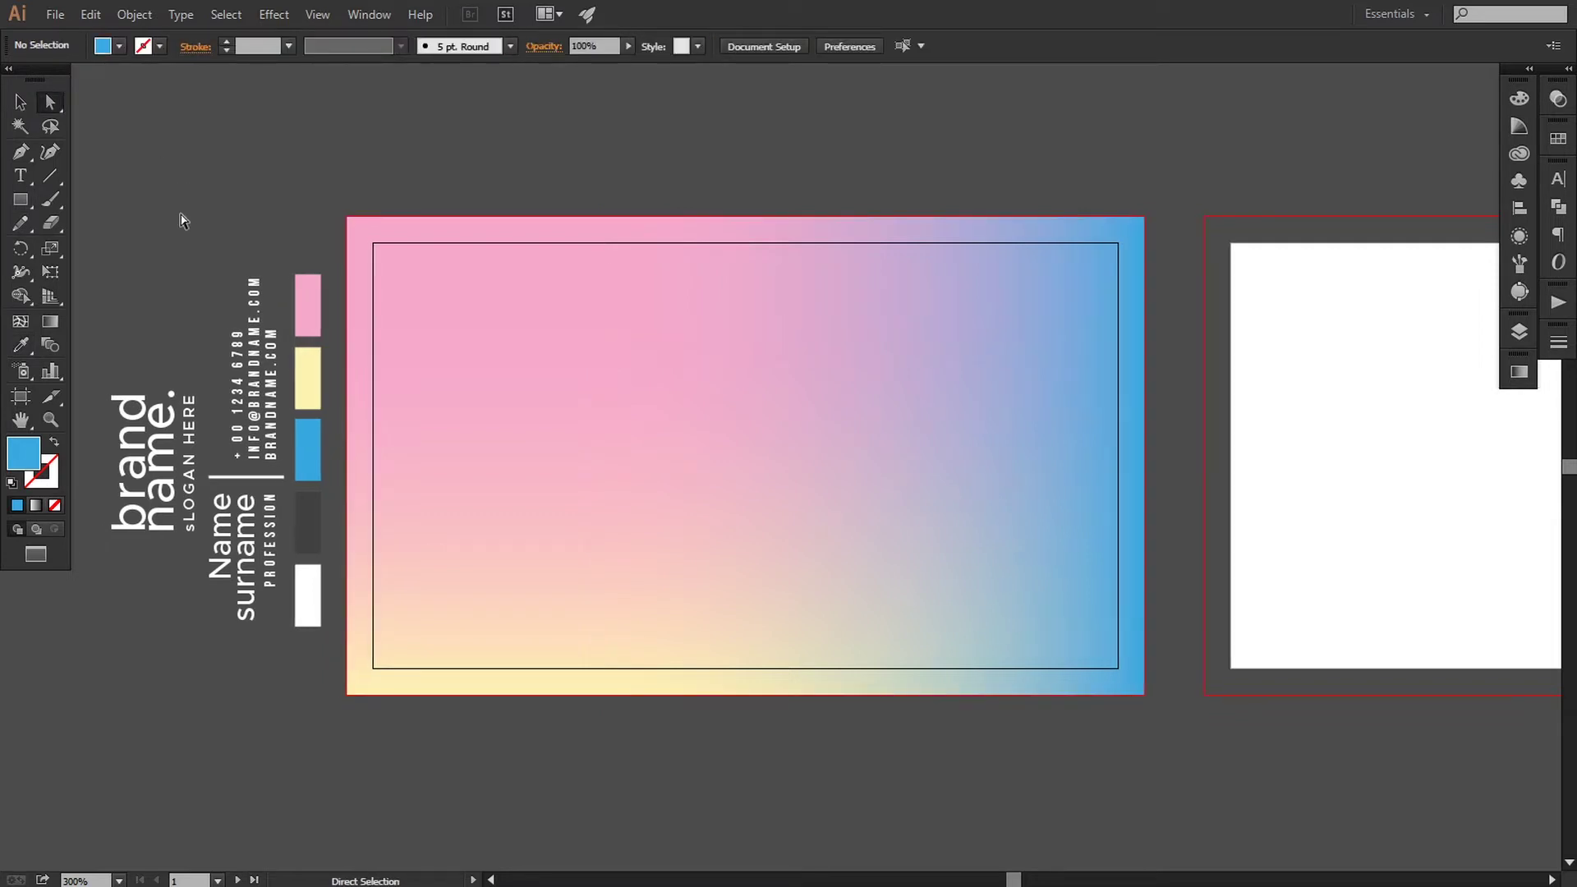
# Draw a closed four-point slanted band with the Pen tool, from a vertical end near the guide's upper-left corner up to the card's top edge.
pyautogui.click(20, 151)
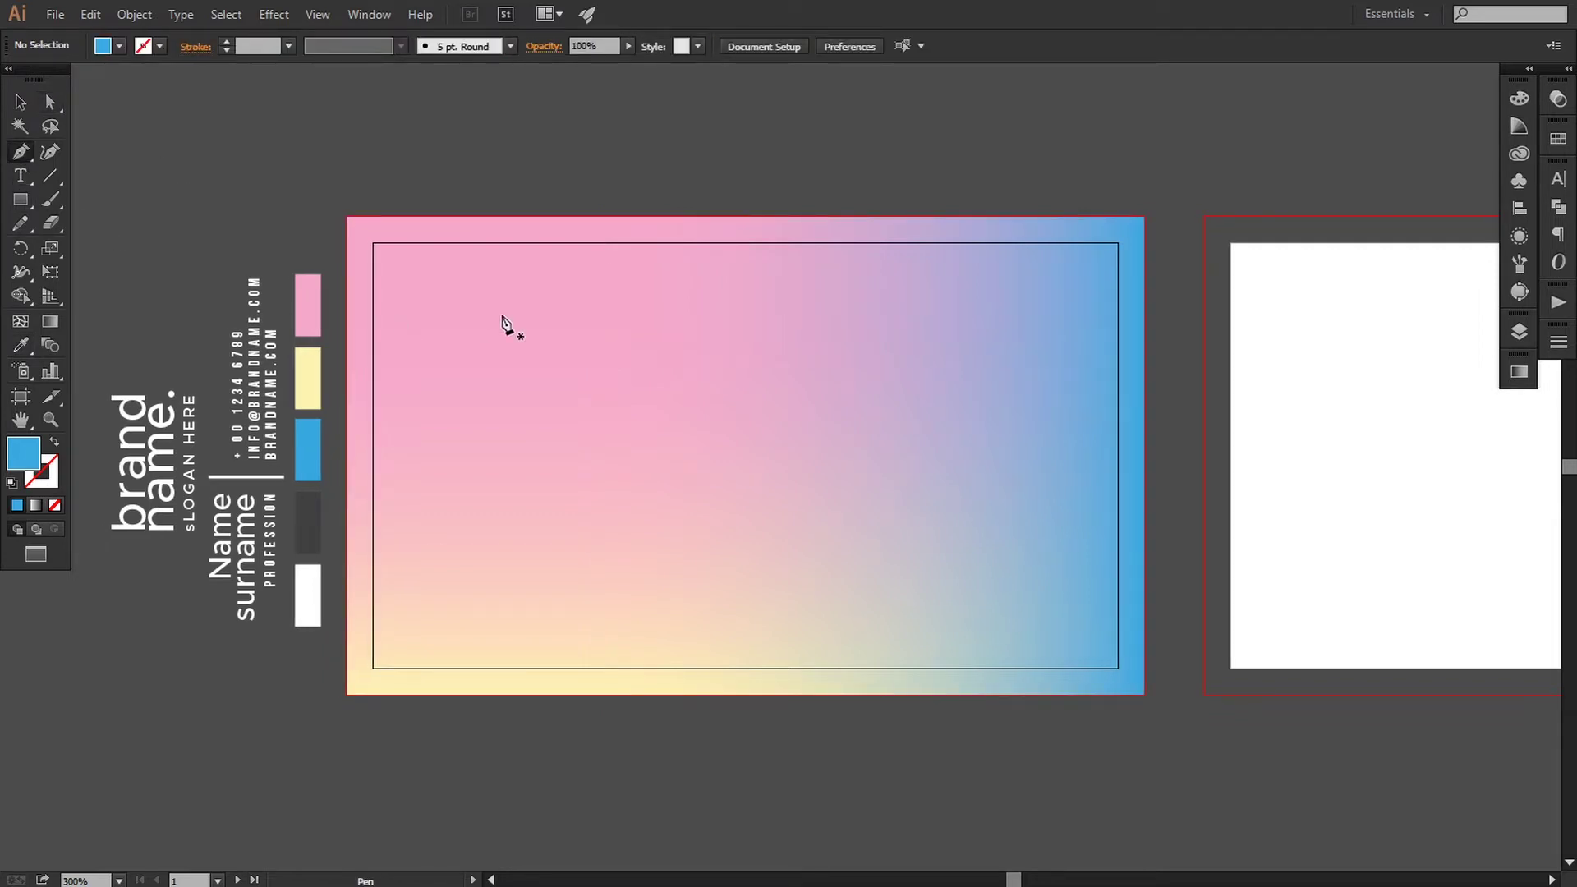
pyautogui.click(401, 294)
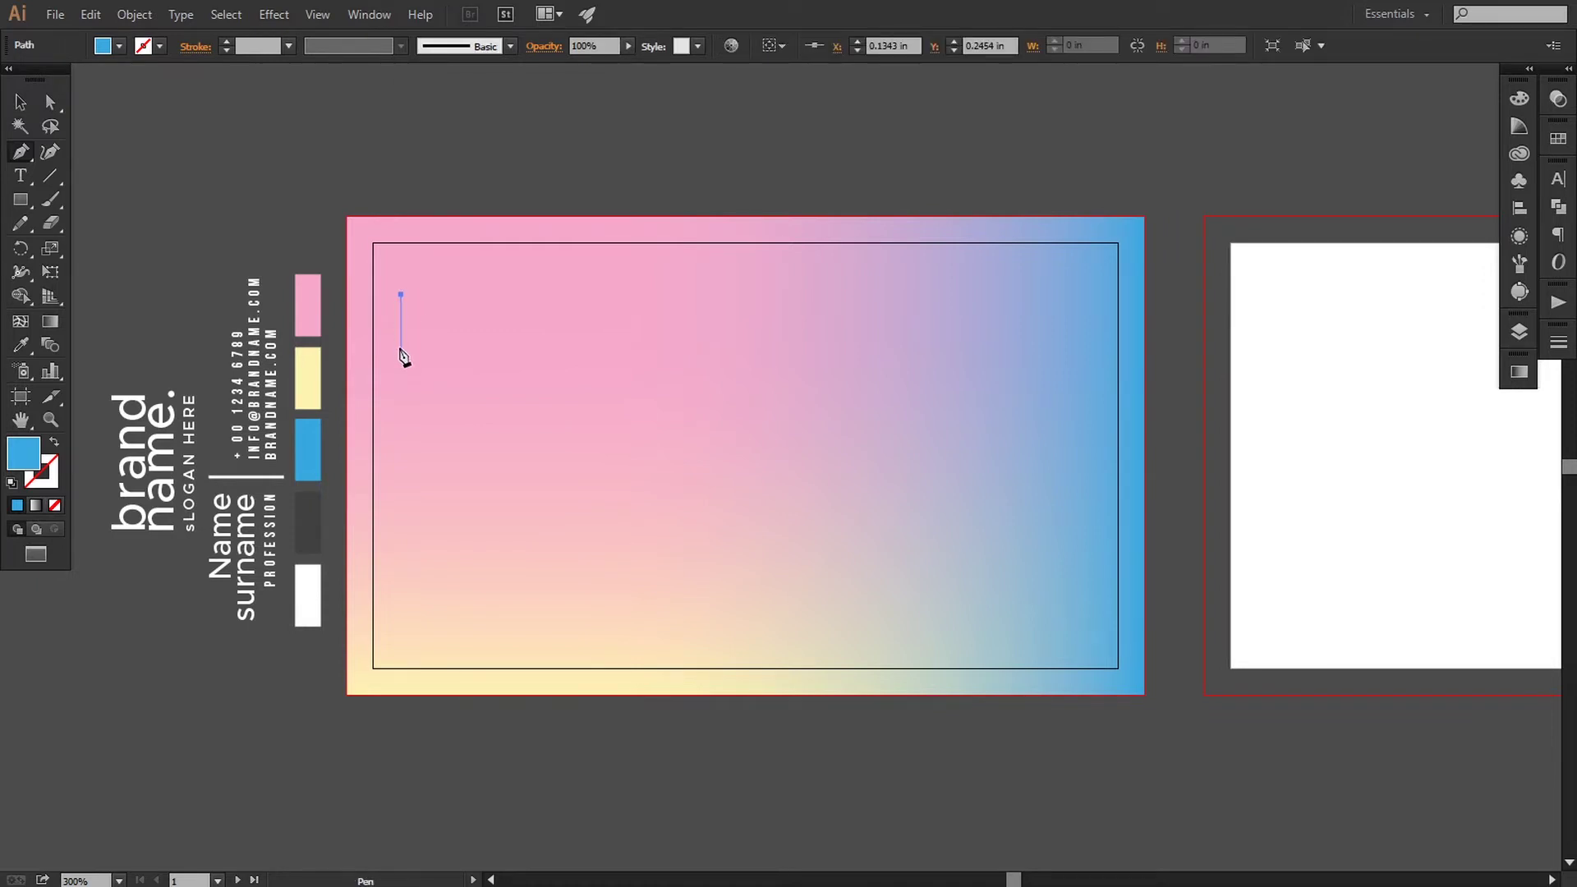
pyautogui.click(400, 358)
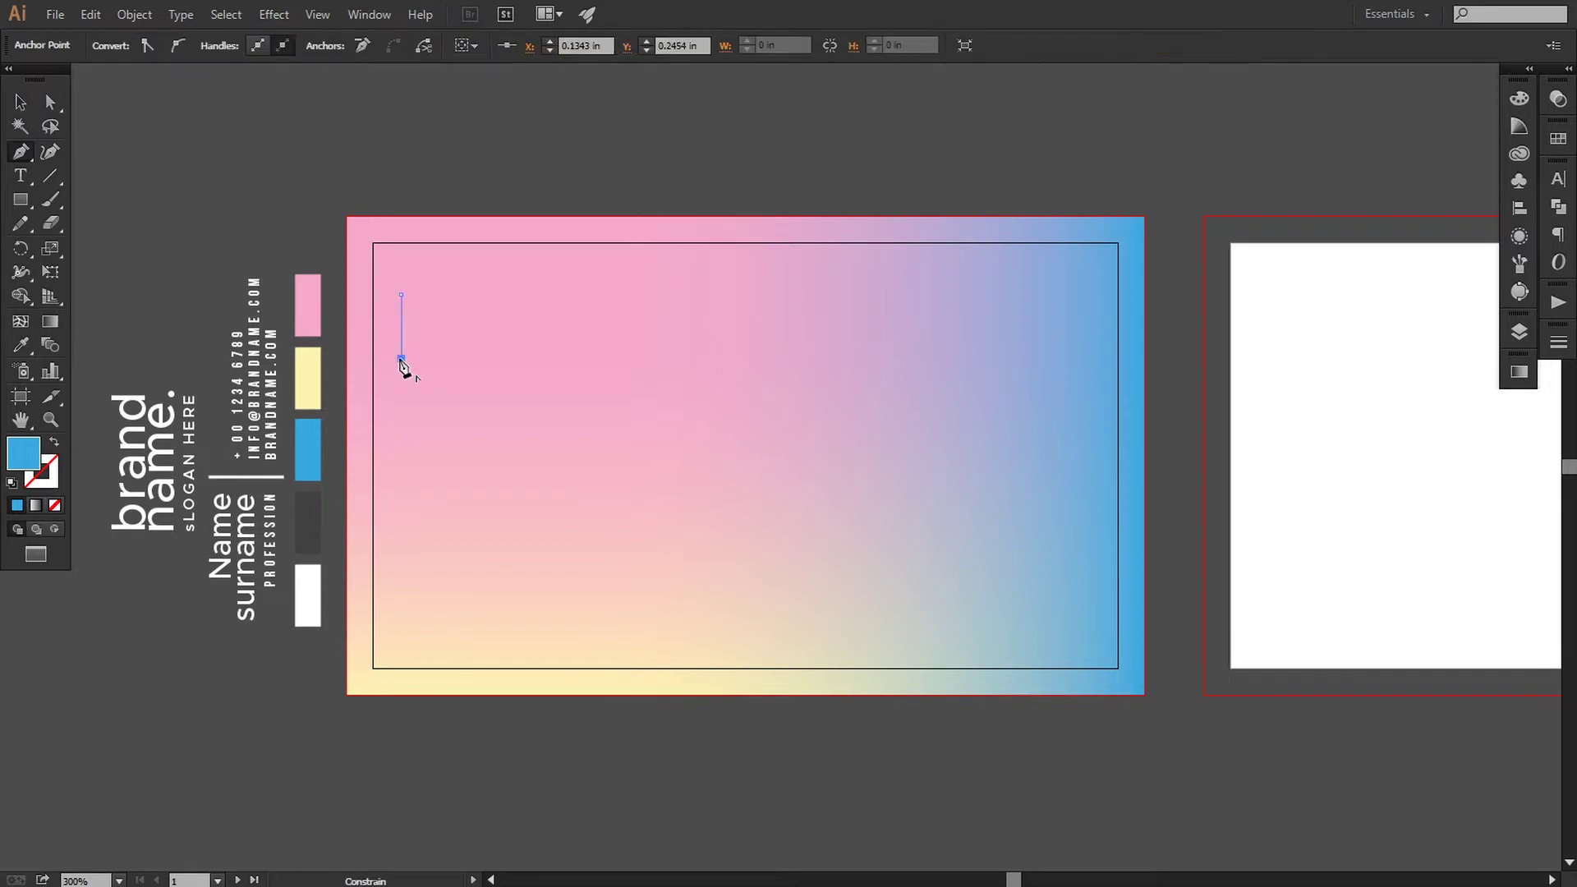
pyautogui.click(616, 218)
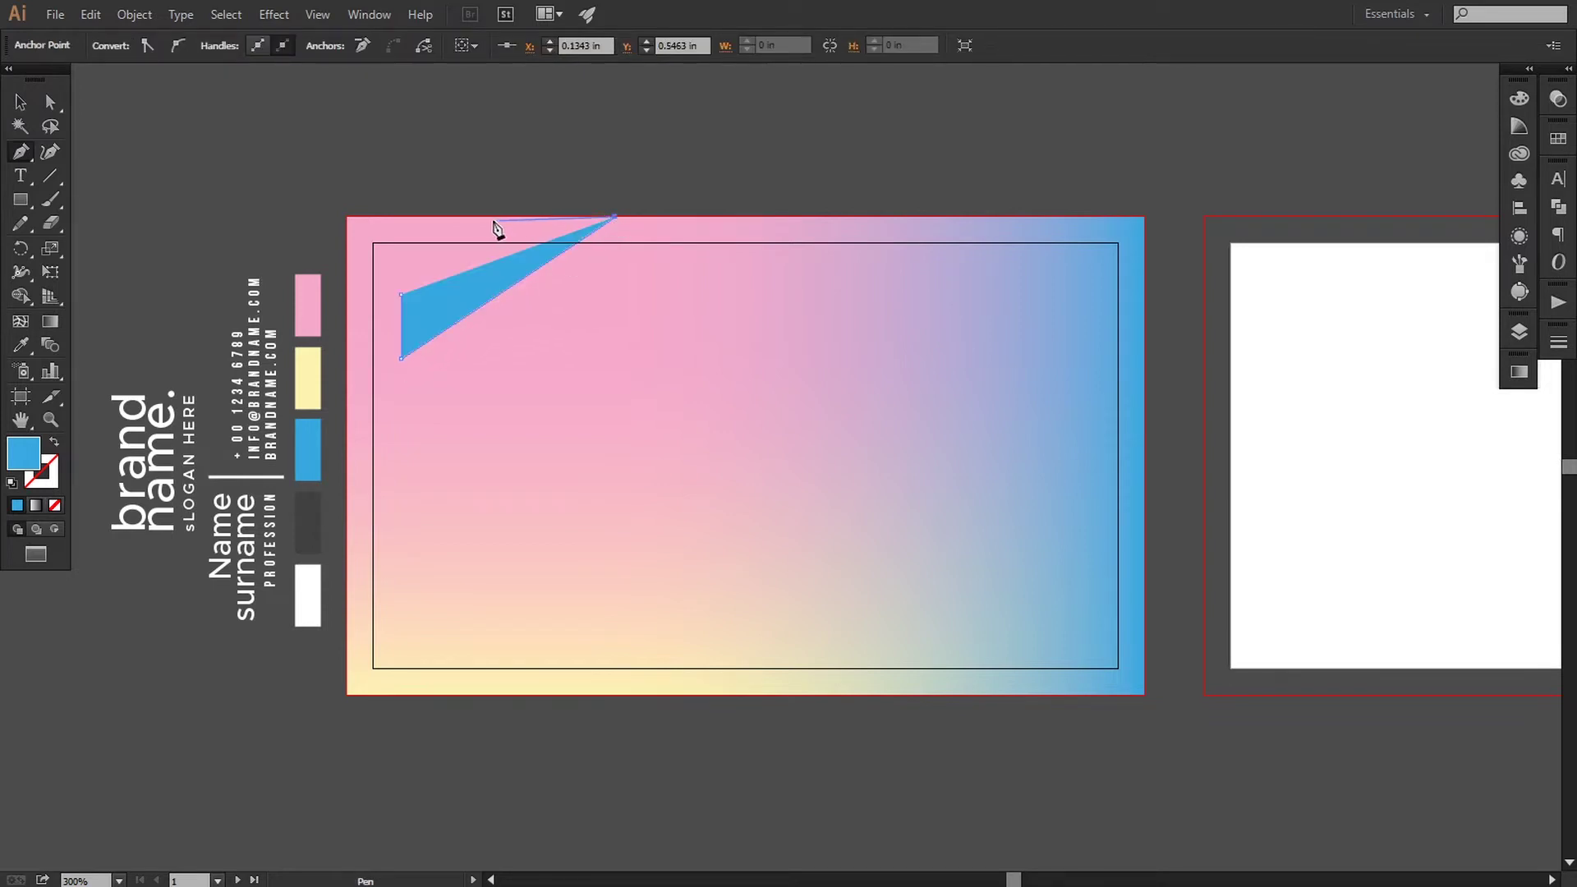
pyautogui.click(540, 217)
pyautogui.click(400, 294)
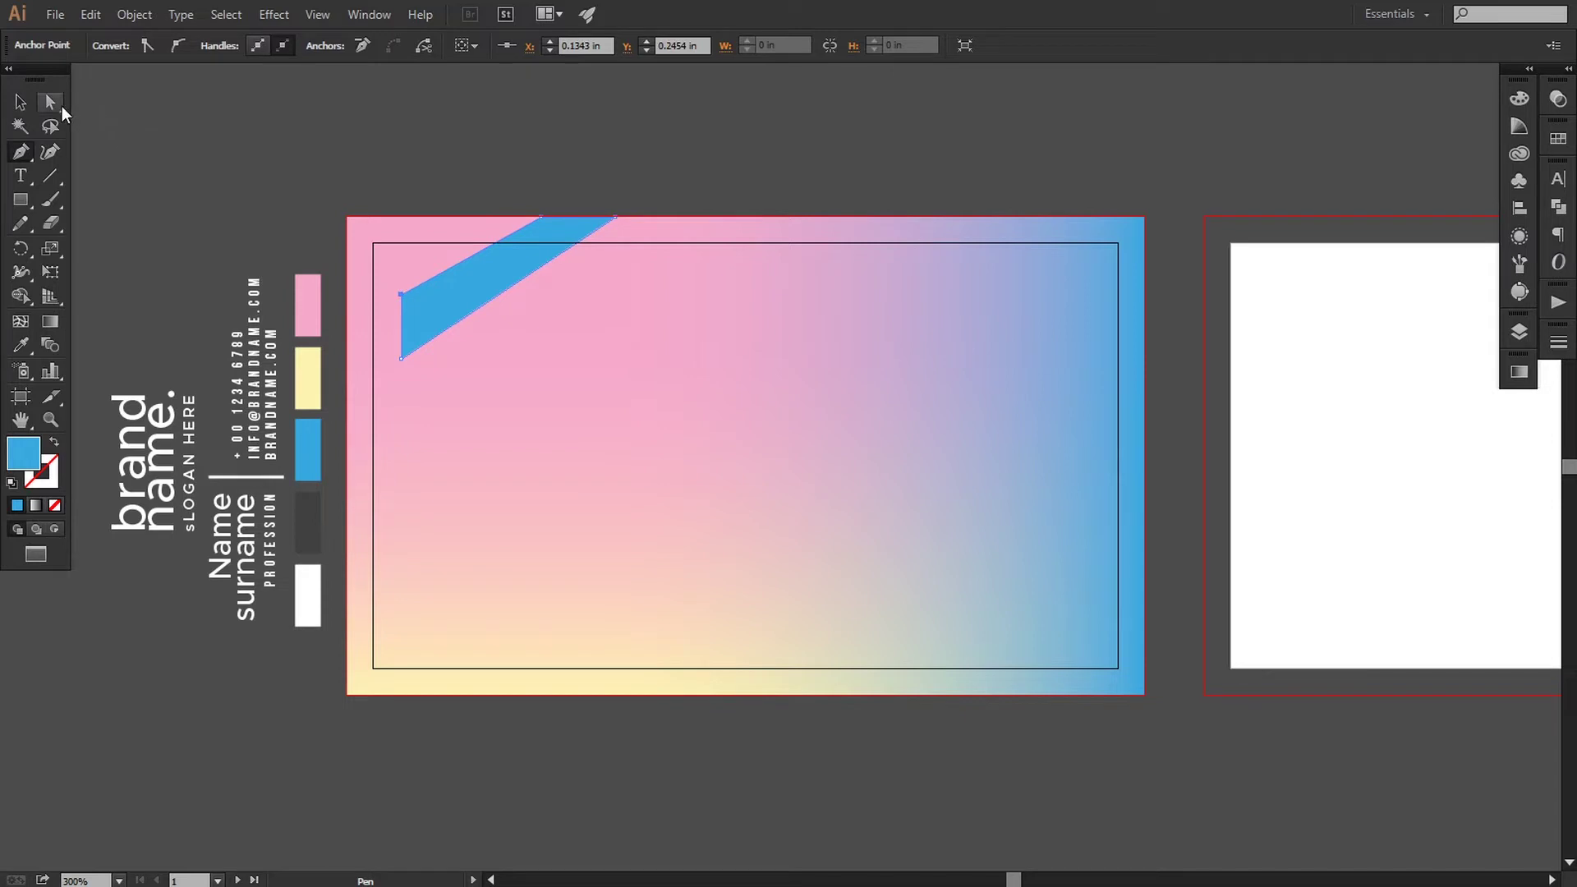
# Extend the band's two upper corner points beyond the card's top bleed line, making the band about 1.15 in wide and 0.79 in high.
pyautogui.click(62, 107)
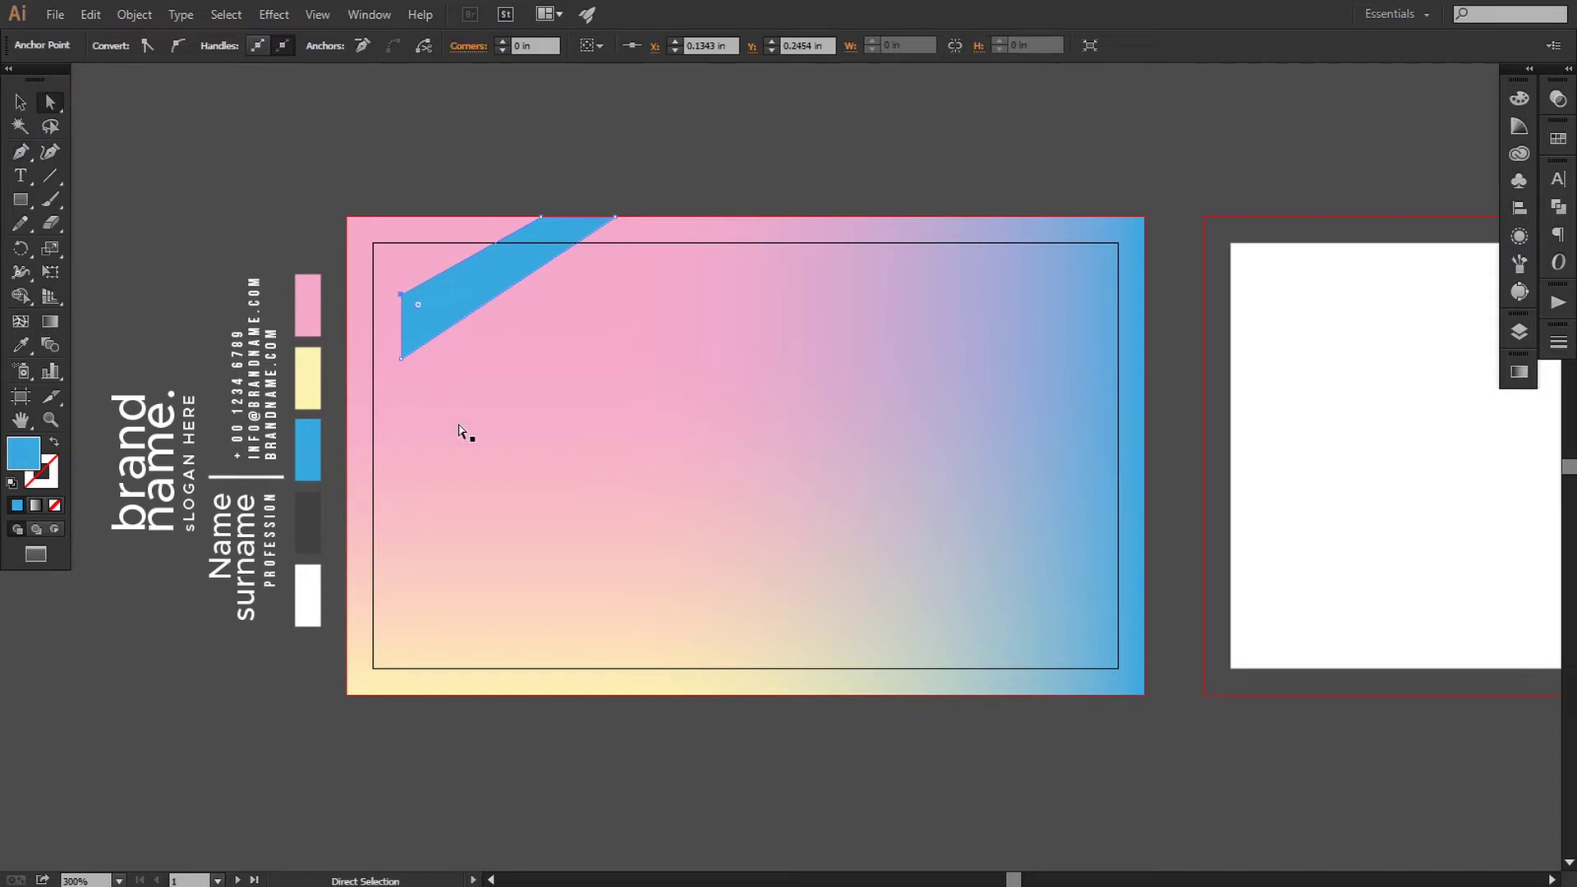
pyautogui.click(538, 217)
pyautogui.click(660, 183)
pyautogui.moveTo(660, 222); pyautogui.dragTo(731, 466)
pyautogui.hotkey('ctrl', '+')
pyautogui.hotkey('ctrl', '+')
pyautogui.hotkey('ctrl', '+')
pyautogui.hotkey('ctrl', '+')
pyautogui.hotkey('ctrl', '+')
pyautogui.moveTo(435, 515); pyautogui.dragTo(730, 598)
pyautogui.moveTo(827, 546); pyautogui.dragTo(833, 541)
pyautogui.moveTo(416, 547); pyautogui.dragTo(412, 541)
pyautogui.hotkey('ctrl', '-')
pyautogui.hotkey('ctrl', '-')
pyautogui.moveTo(970, 446); pyautogui.dragTo(1042, 392)
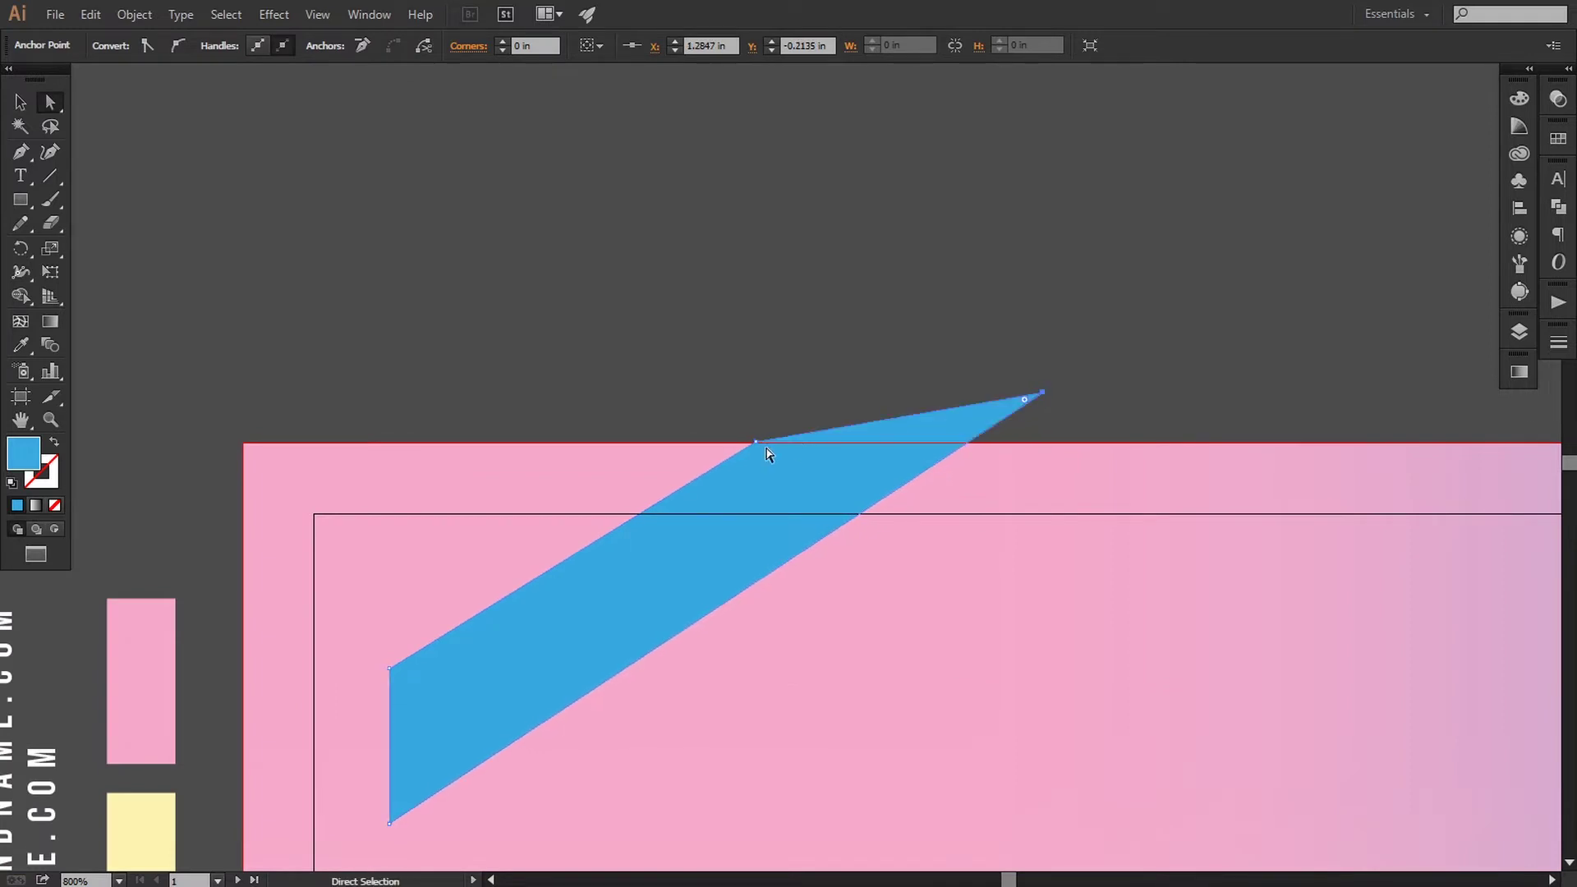
pyautogui.moveTo(756, 443); pyautogui.dragTo(866, 376)
pyautogui.moveTo(1213, 324); pyautogui.dragTo(1151, 223)
pyautogui.click(1089, 310)
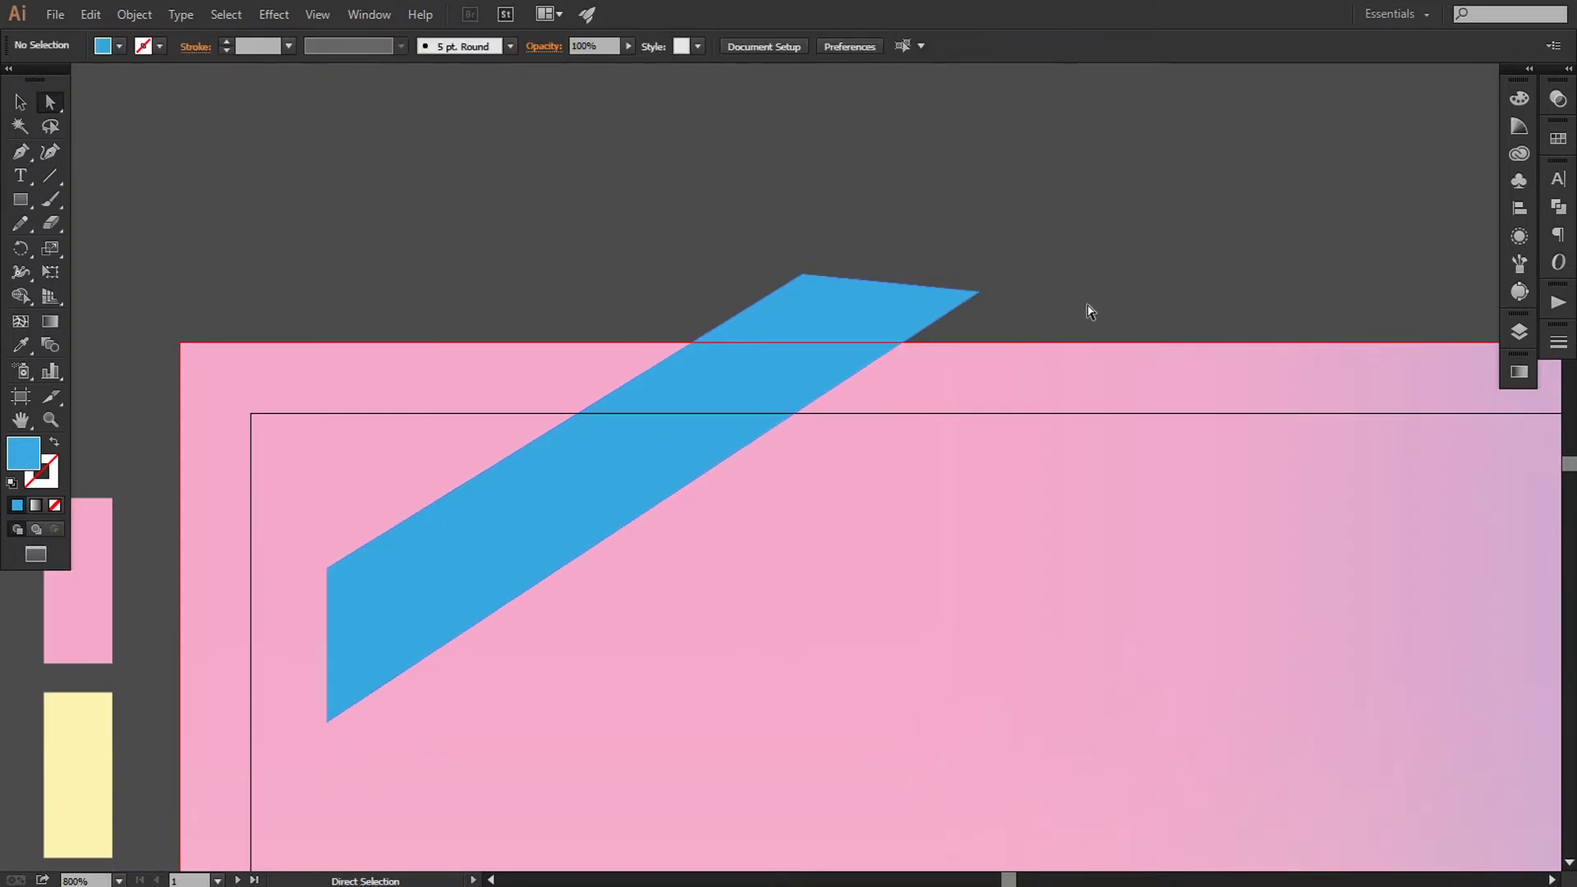
# Fill the slanted band with the dark gray swatch color using the Eyedropper.
pyautogui.hotkey('ctrl', '-')
pyautogui.hotkey('ctrl', '-')
pyautogui.hotkey('ctrl', '-')
pyautogui.hotkey('ctrl', '-')
pyautogui.hotkey('ctrl', '+')
pyautogui.moveTo(755, 566); pyautogui.dragTo(724, 556)
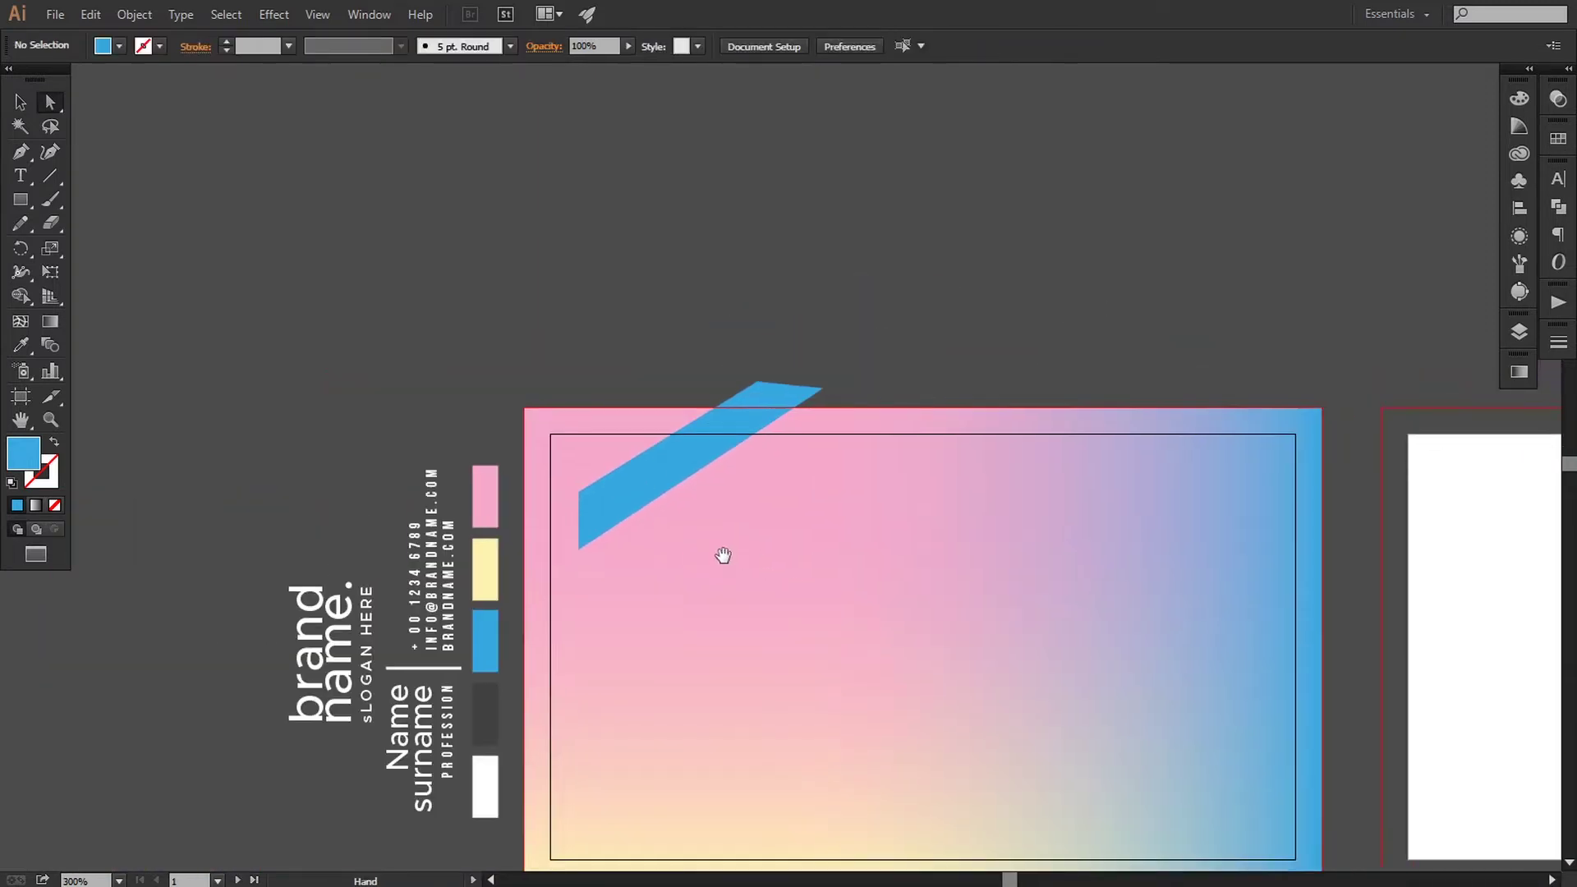
pyautogui.click(621, 500)
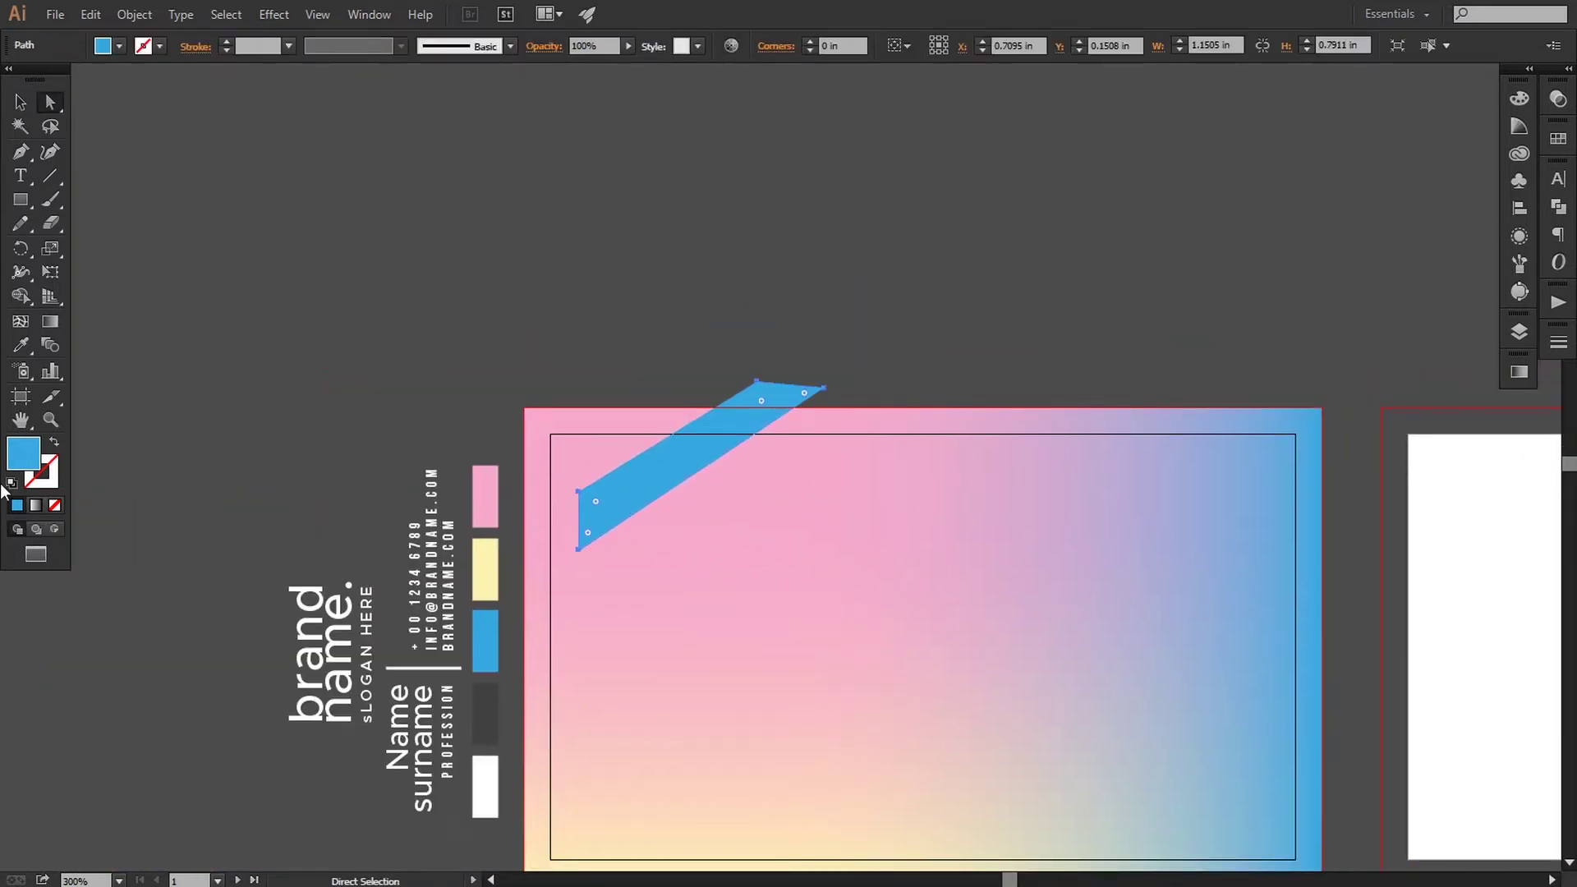
pyautogui.click(20, 344)
pyautogui.click(481, 704)
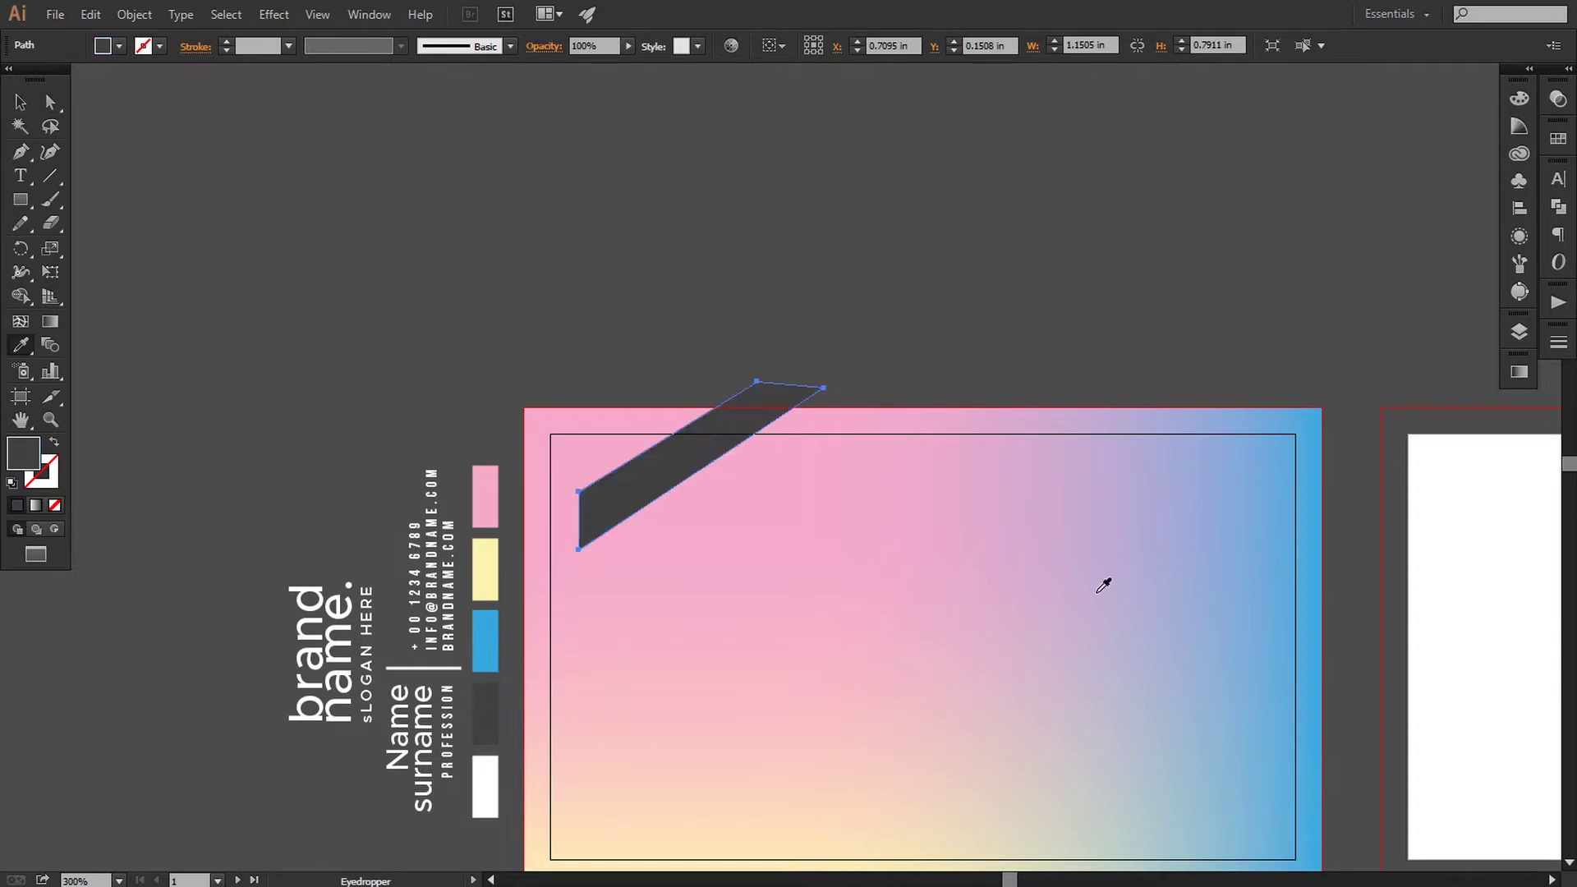
# Set the dark gray band's blending mode to Overlay and deselect it.
pyautogui.click(1558, 98)
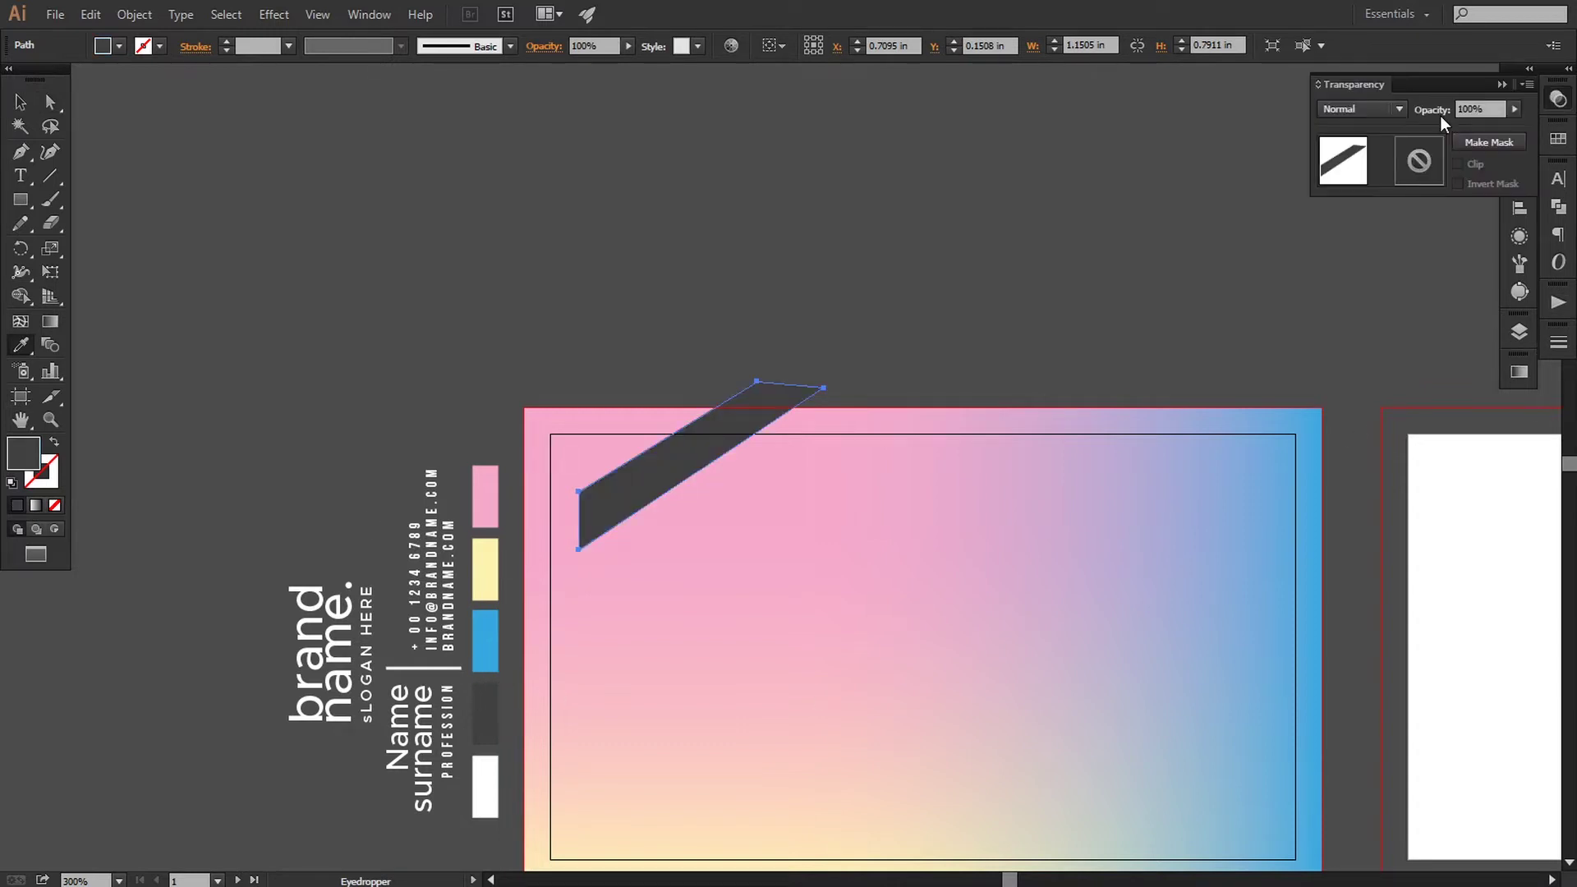
pyautogui.click(1376, 109)
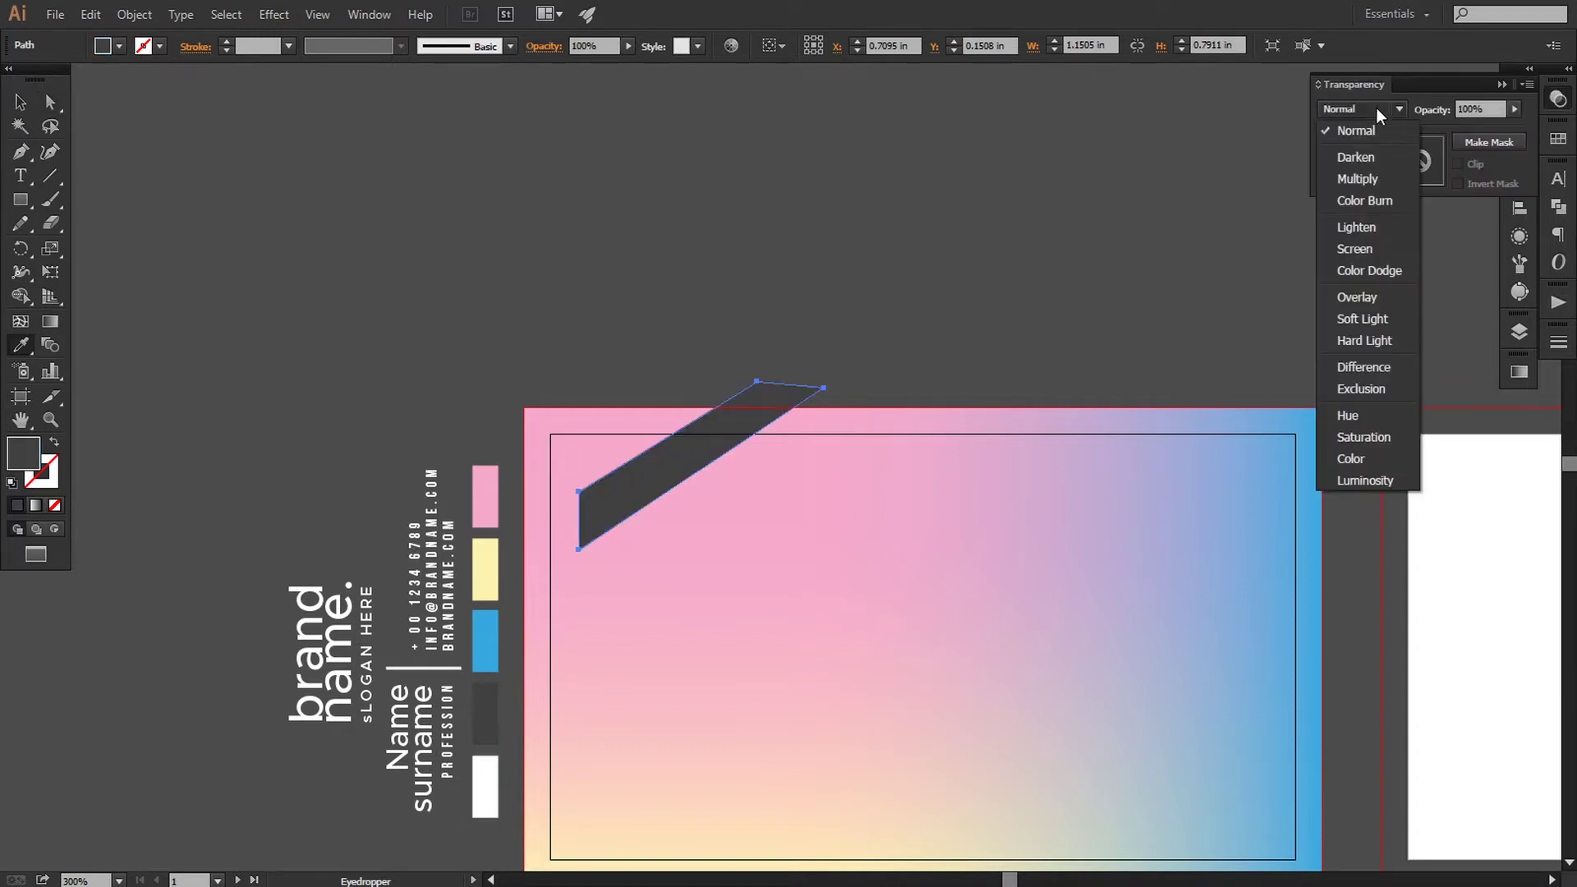
pyautogui.click(1368, 294)
pyautogui.click(1500, 83)
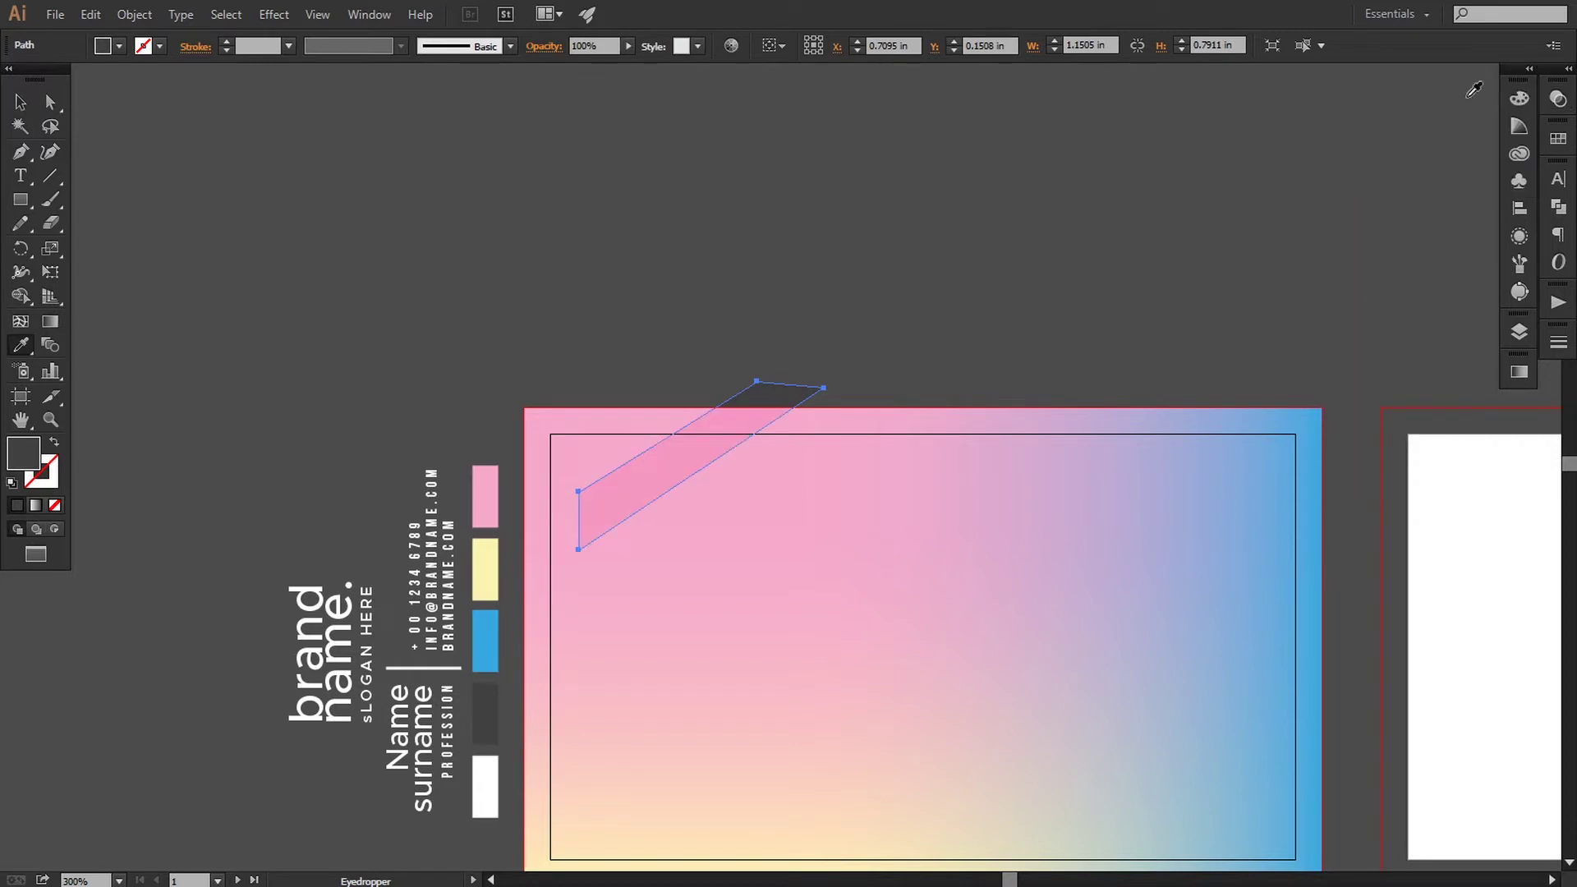
pyautogui.click(51, 102)
pyautogui.click(180, 202)
# Draw a second closed slanted band about 0.6 in wide with the Pen tool, crossing the card's left edge below the first band.
pyautogui.press('space')
pyautogui.moveTo(454, 372); pyautogui.dragTo(371, 236)
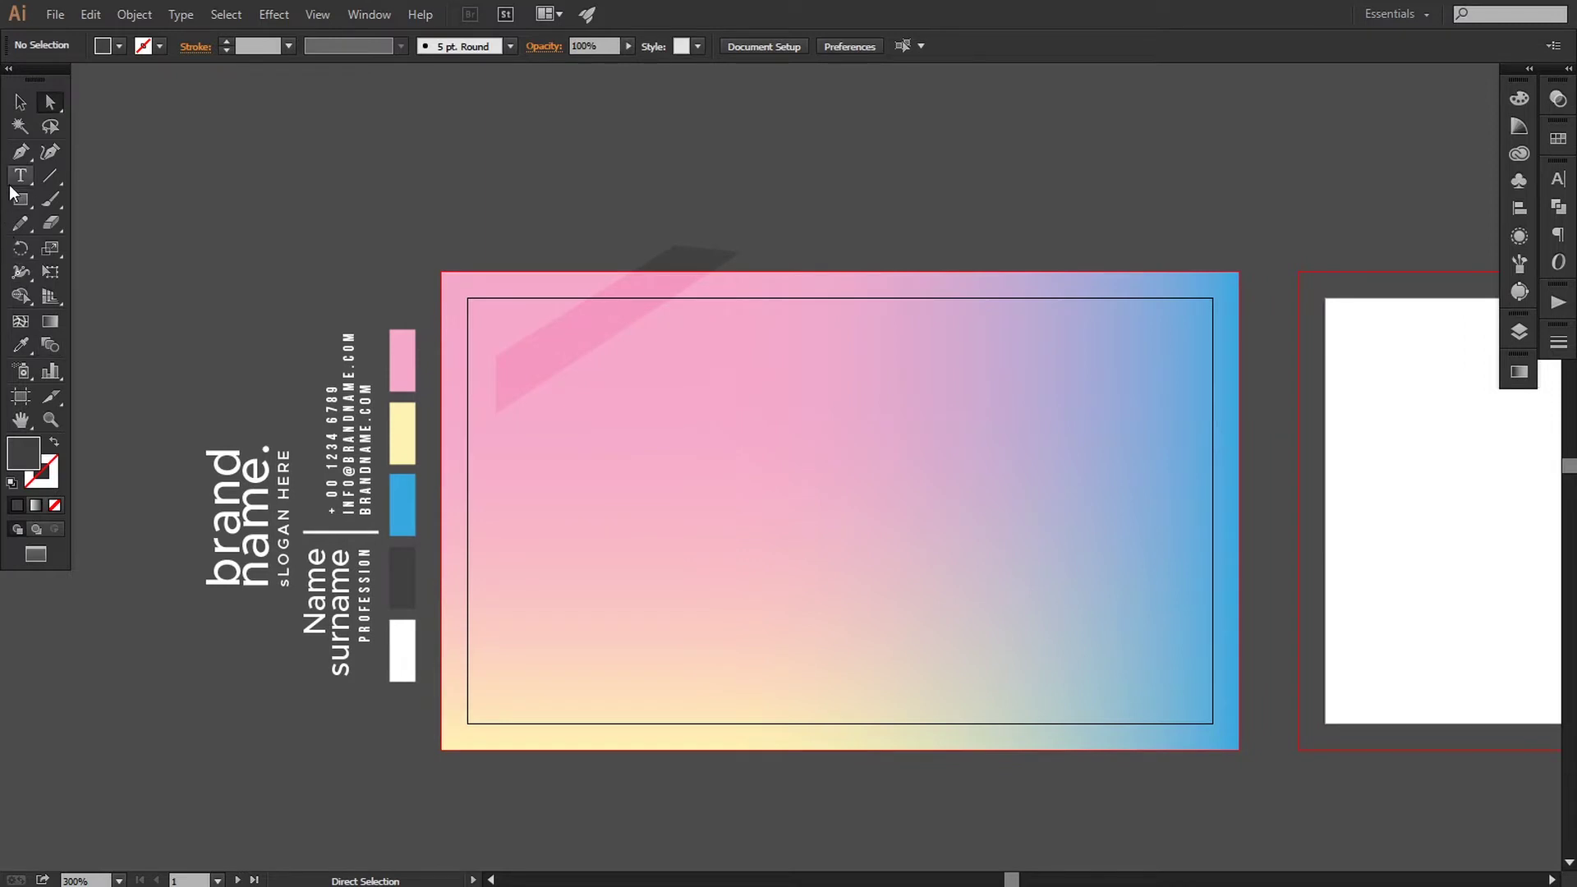
pyautogui.click(19, 125)
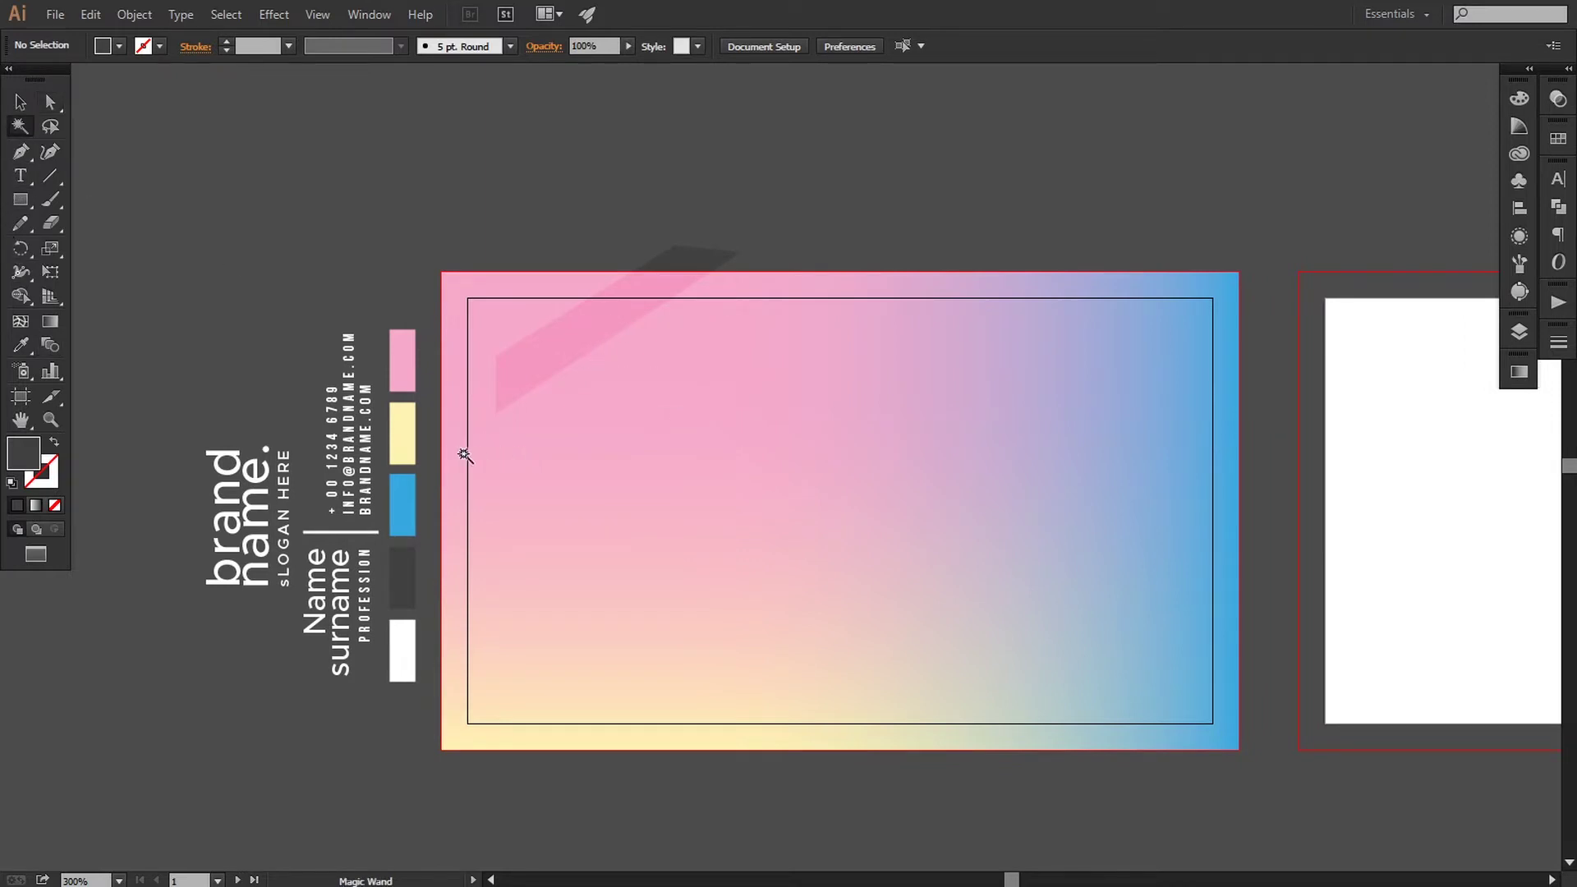
pyautogui.hscroll(-1, 320, 392)
pyautogui.click(20, 152)
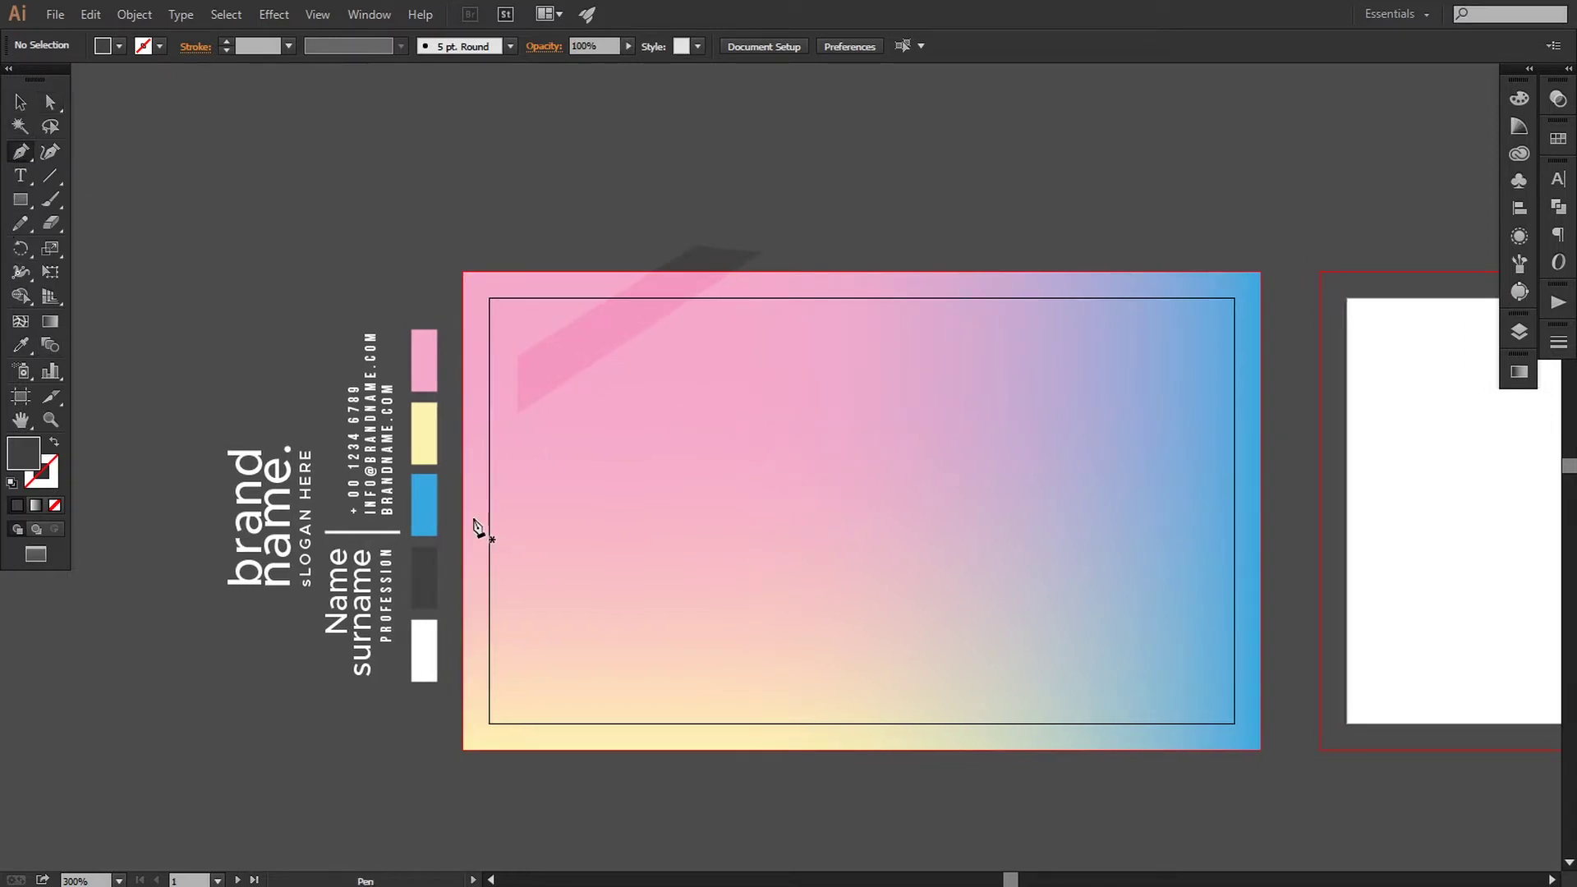
pyautogui.click(450, 482)
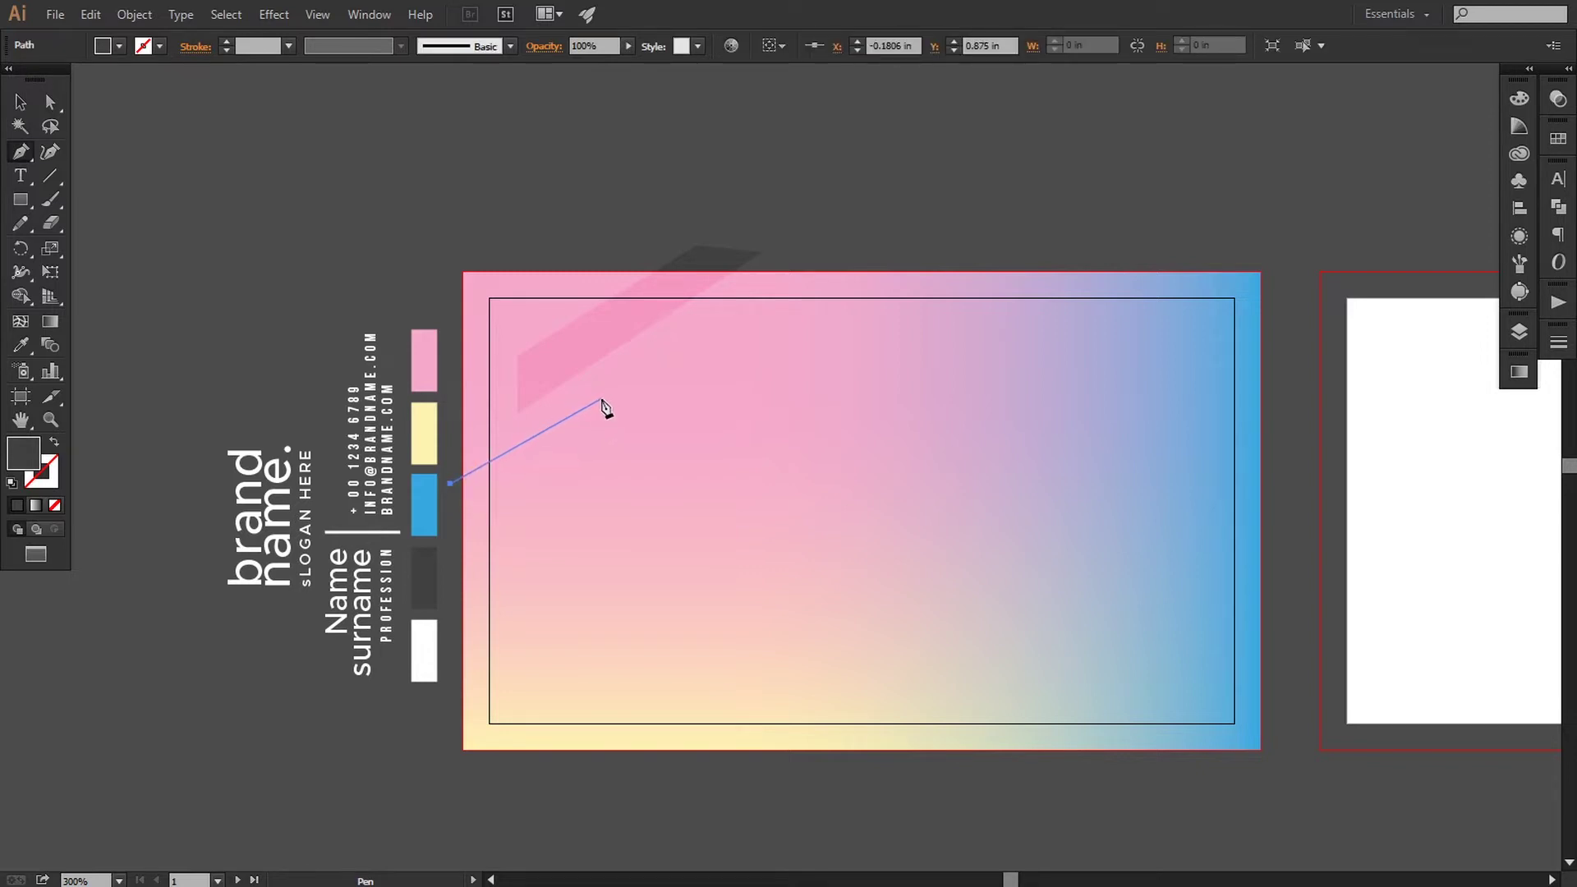
pyautogui.click(577, 415)
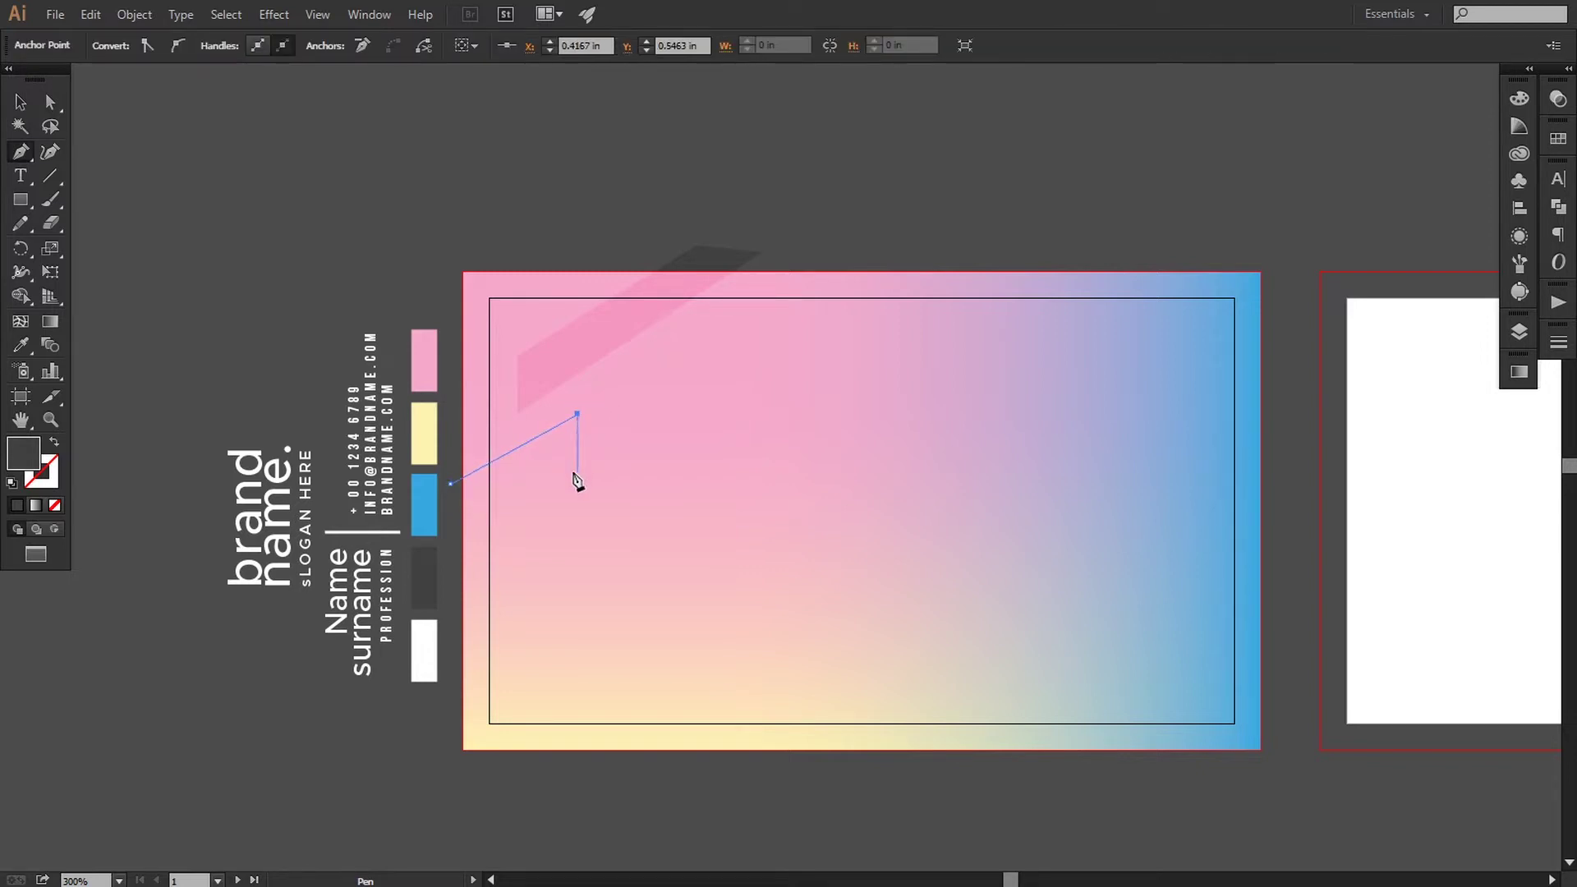
pyautogui.click(577, 480)
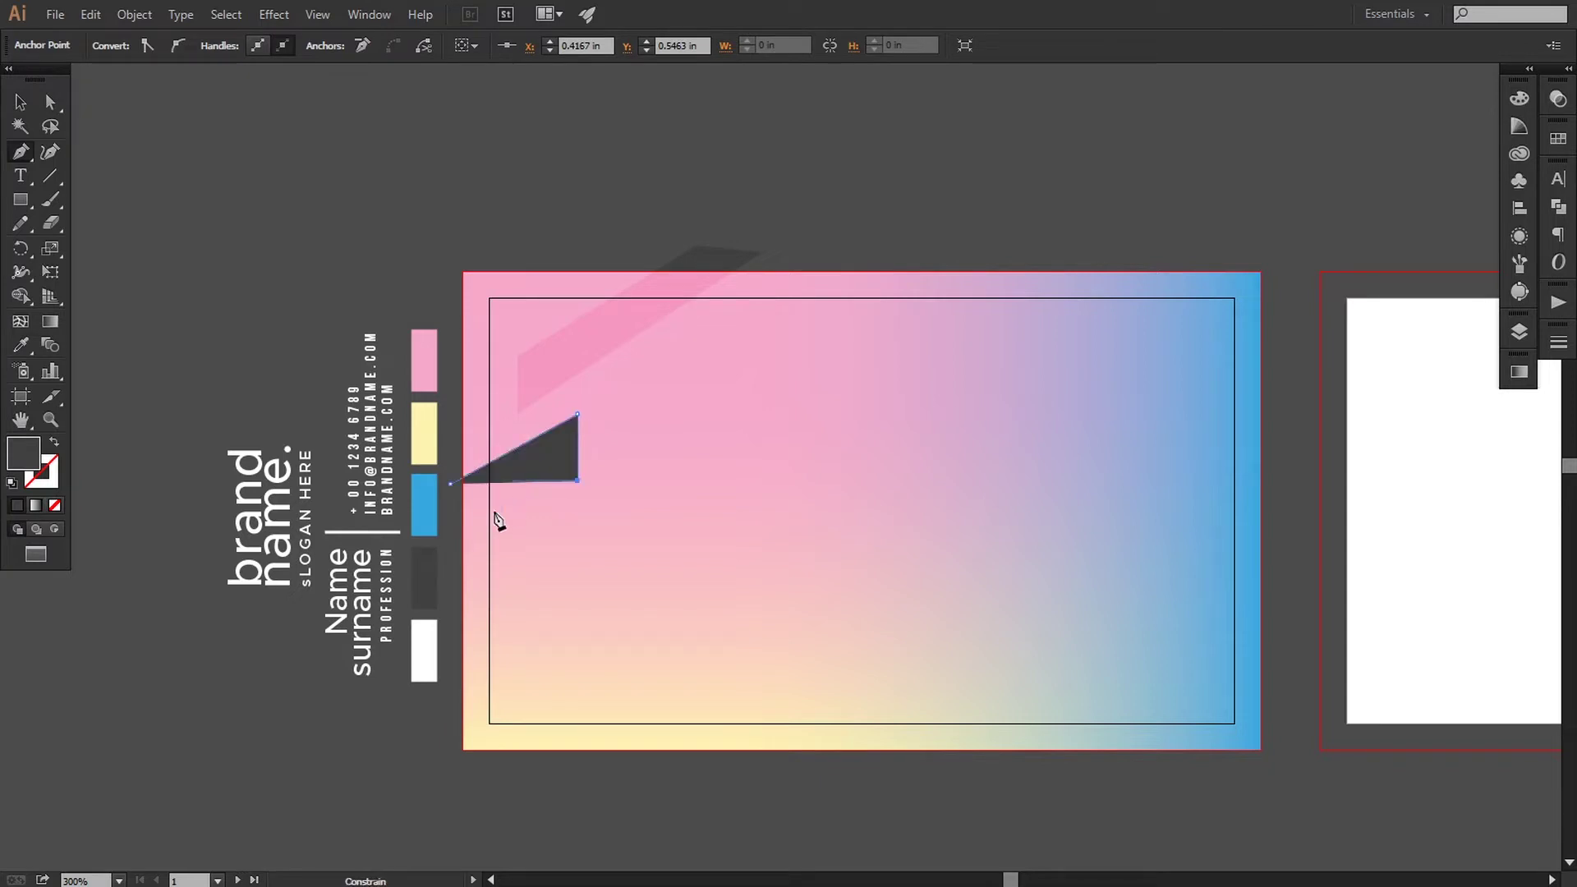
pyautogui.click(452, 540)
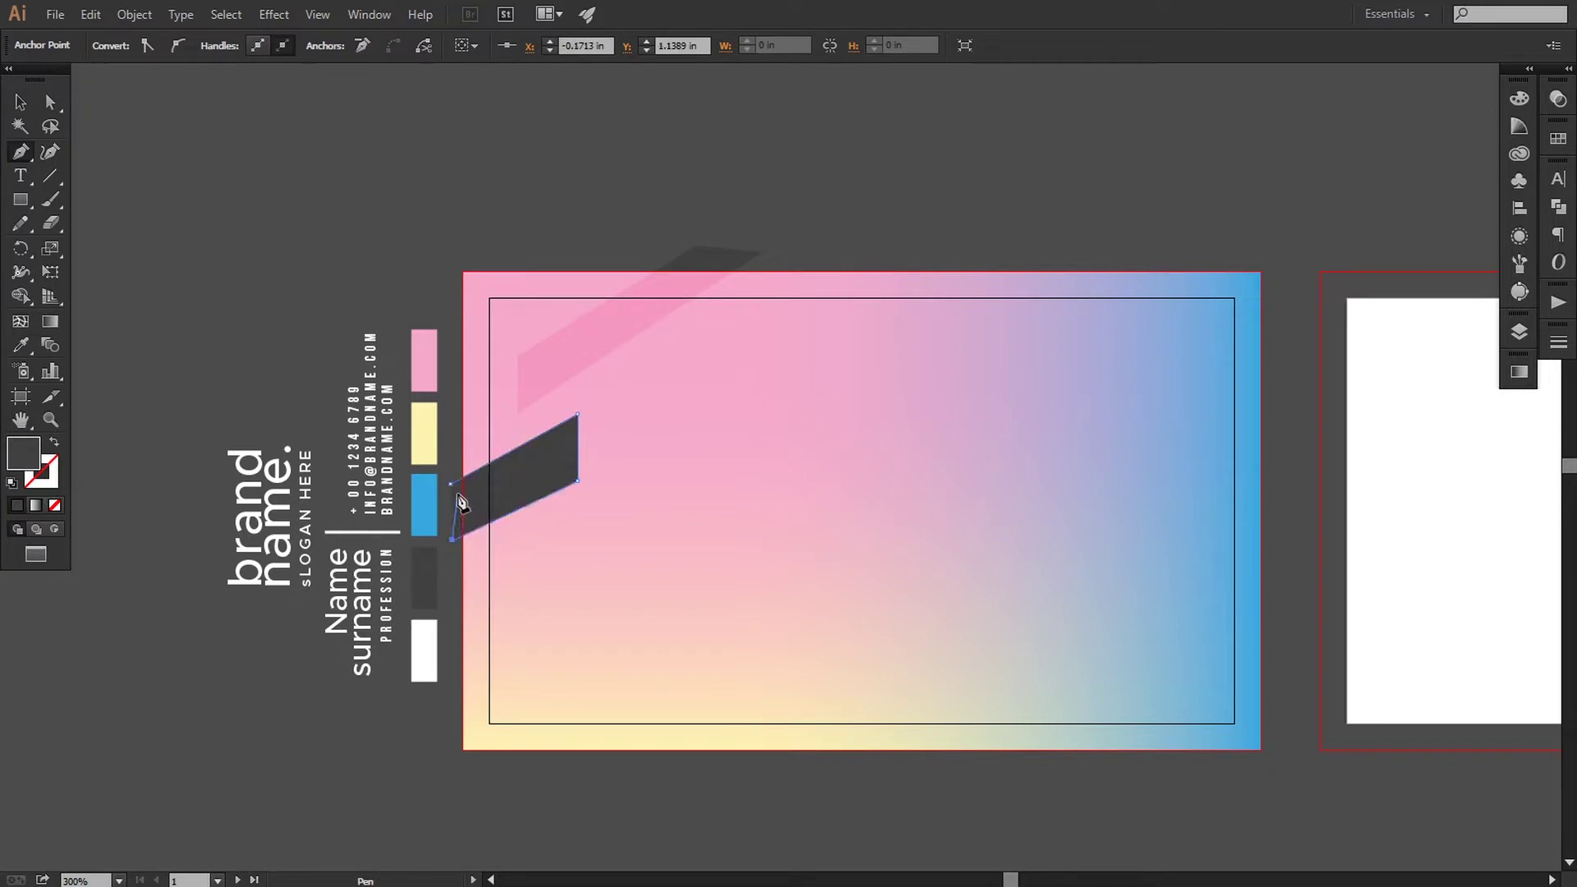
pyautogui.click(450, 483)
# Fill the second band with the white swatch color and nudge its lower-right corner point up slightly.
pyautogui.click(21, 345)
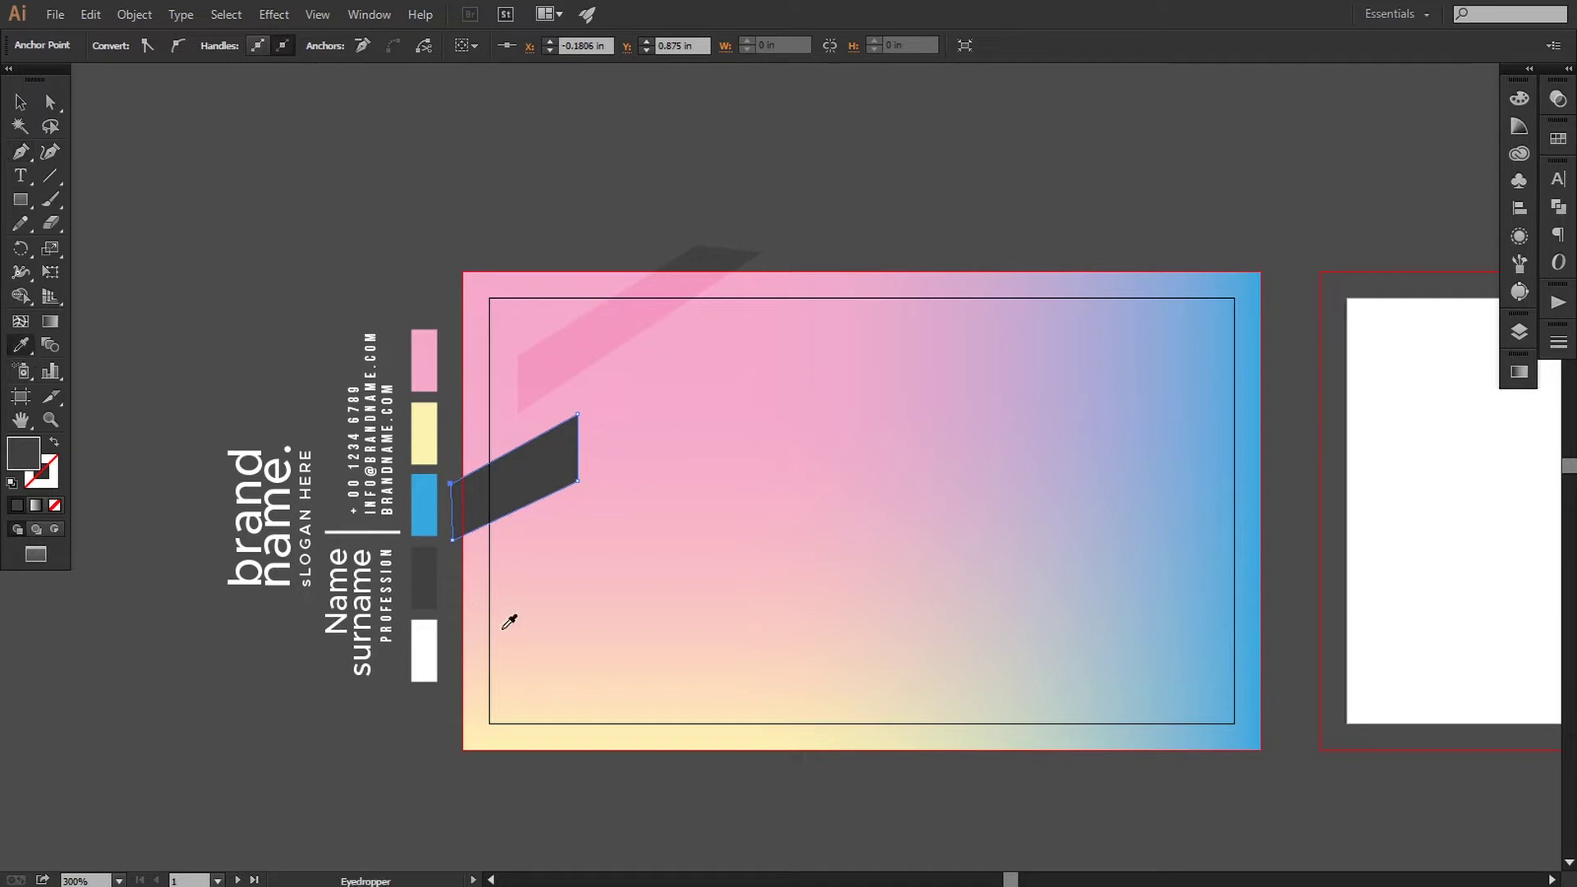
pyautogui.click(441, 641)
pyautogui.press('a')
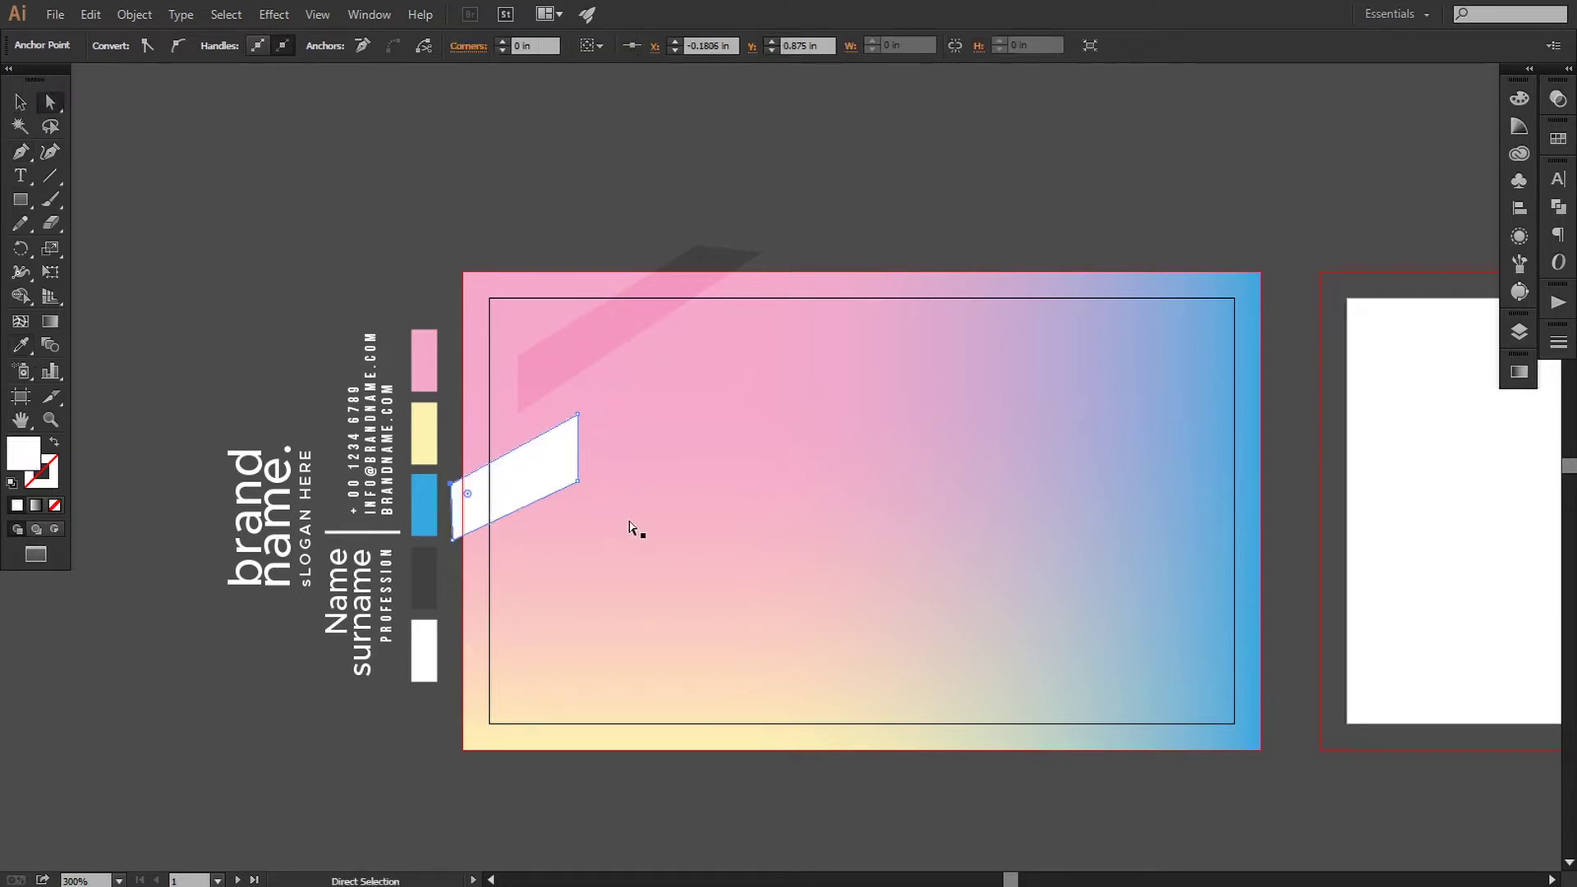
pyautogui.click(579, 485)
pyautogui.press('Up')
pyautogui.press('Up')
pyautogui.press('Up')
pyautogui.press('Up')
pyautogui.click(372, 718)
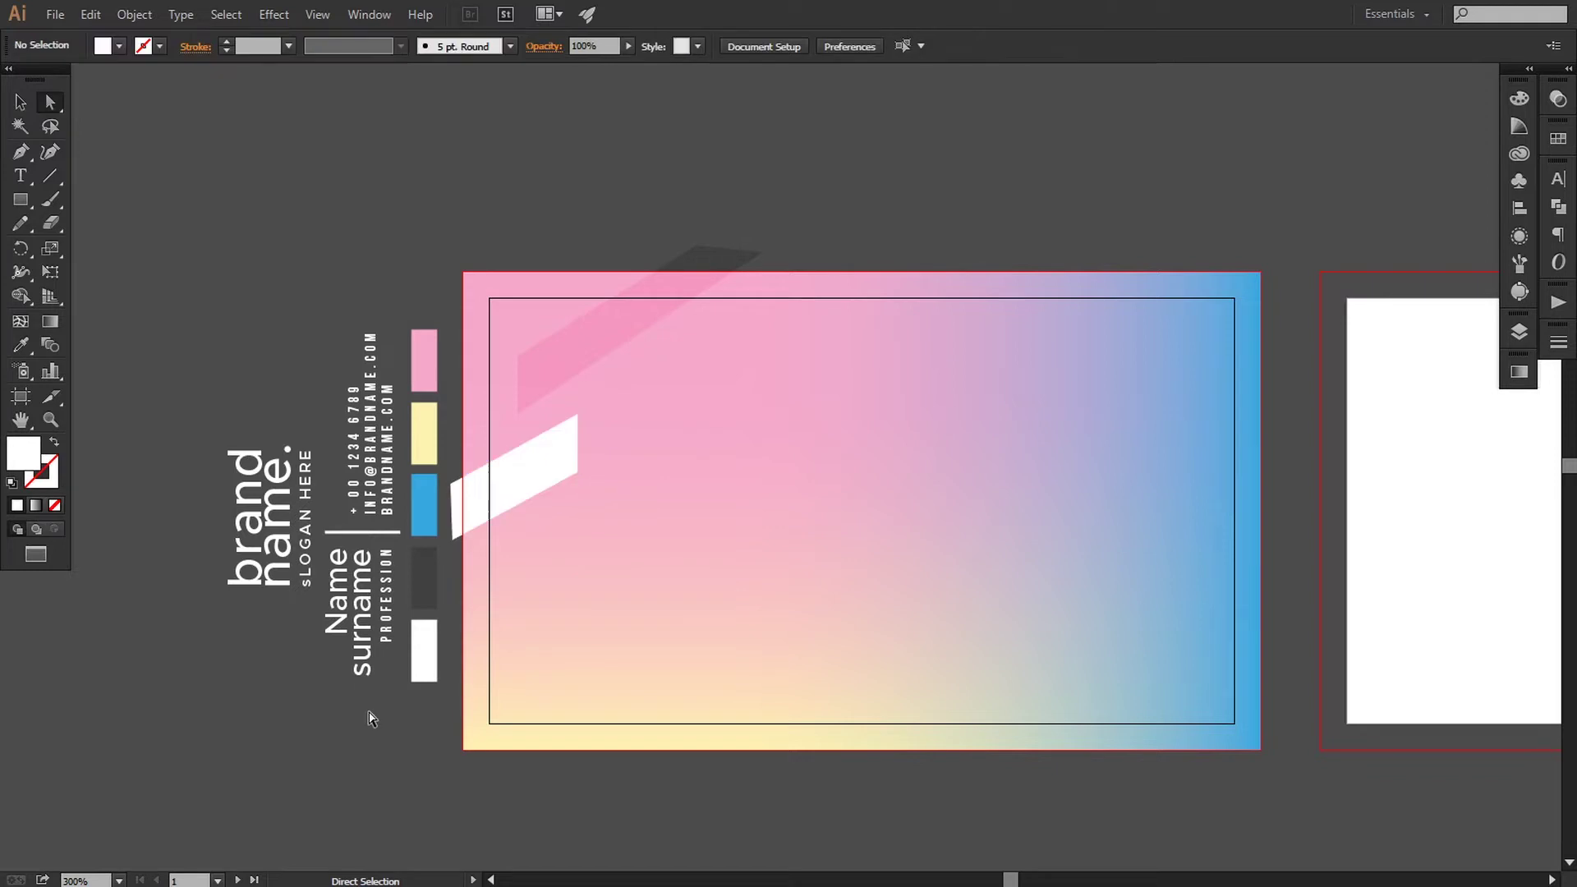
# Draw a third slanted white band about 1 in wide with the Pen tool, rising from the lower-right corner of the second band.
pyautogui.click(21, 153)
pyautogui.hscroll(-1, 699, 377)
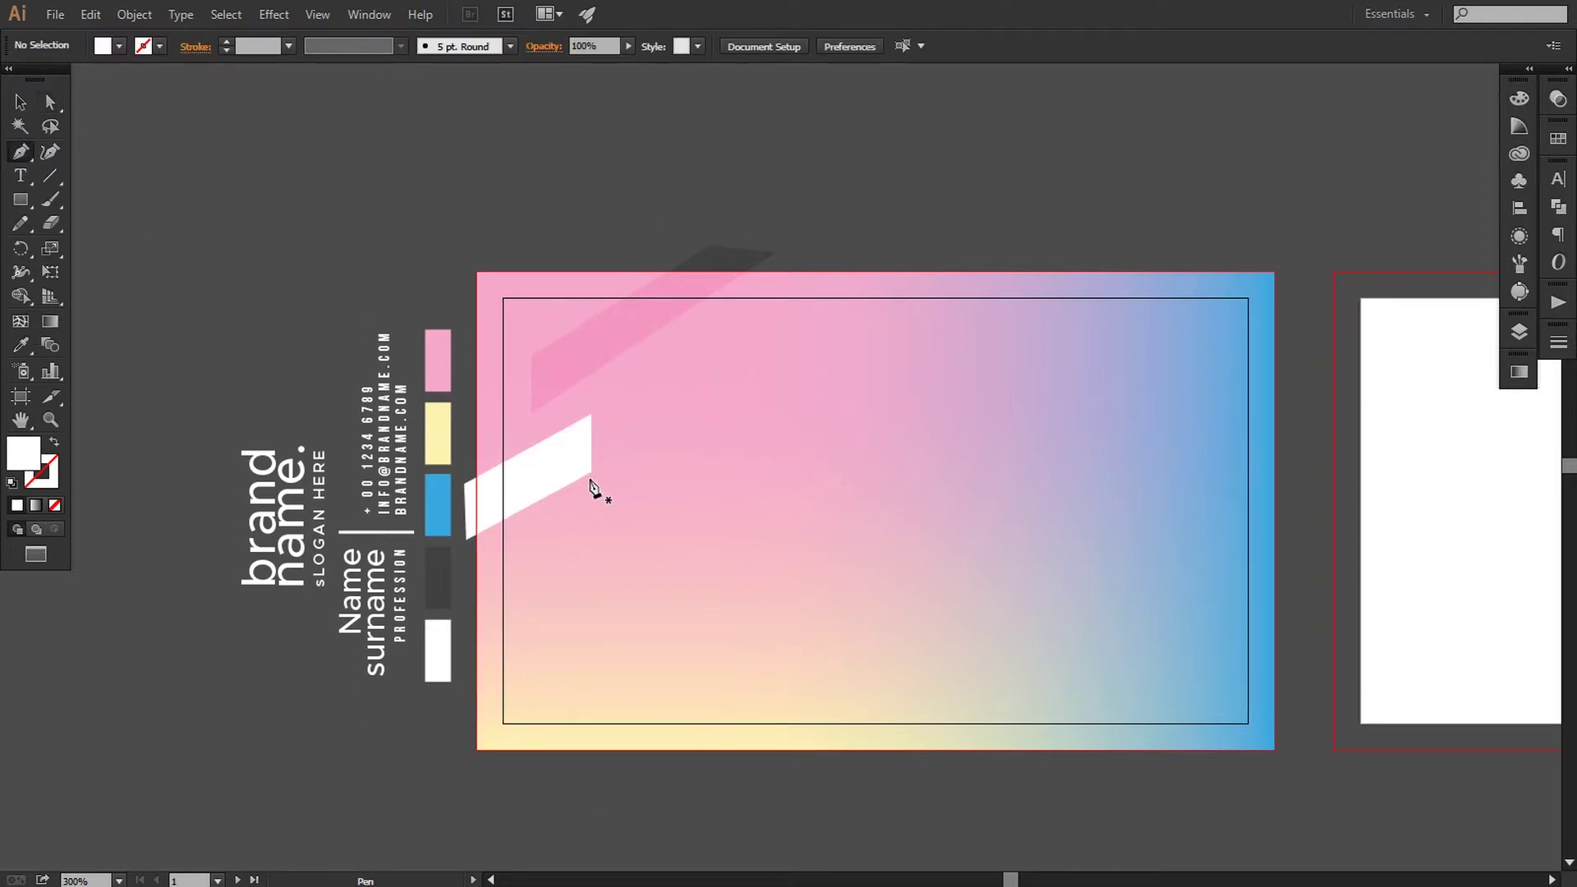
pyautogui.click(595, 471)
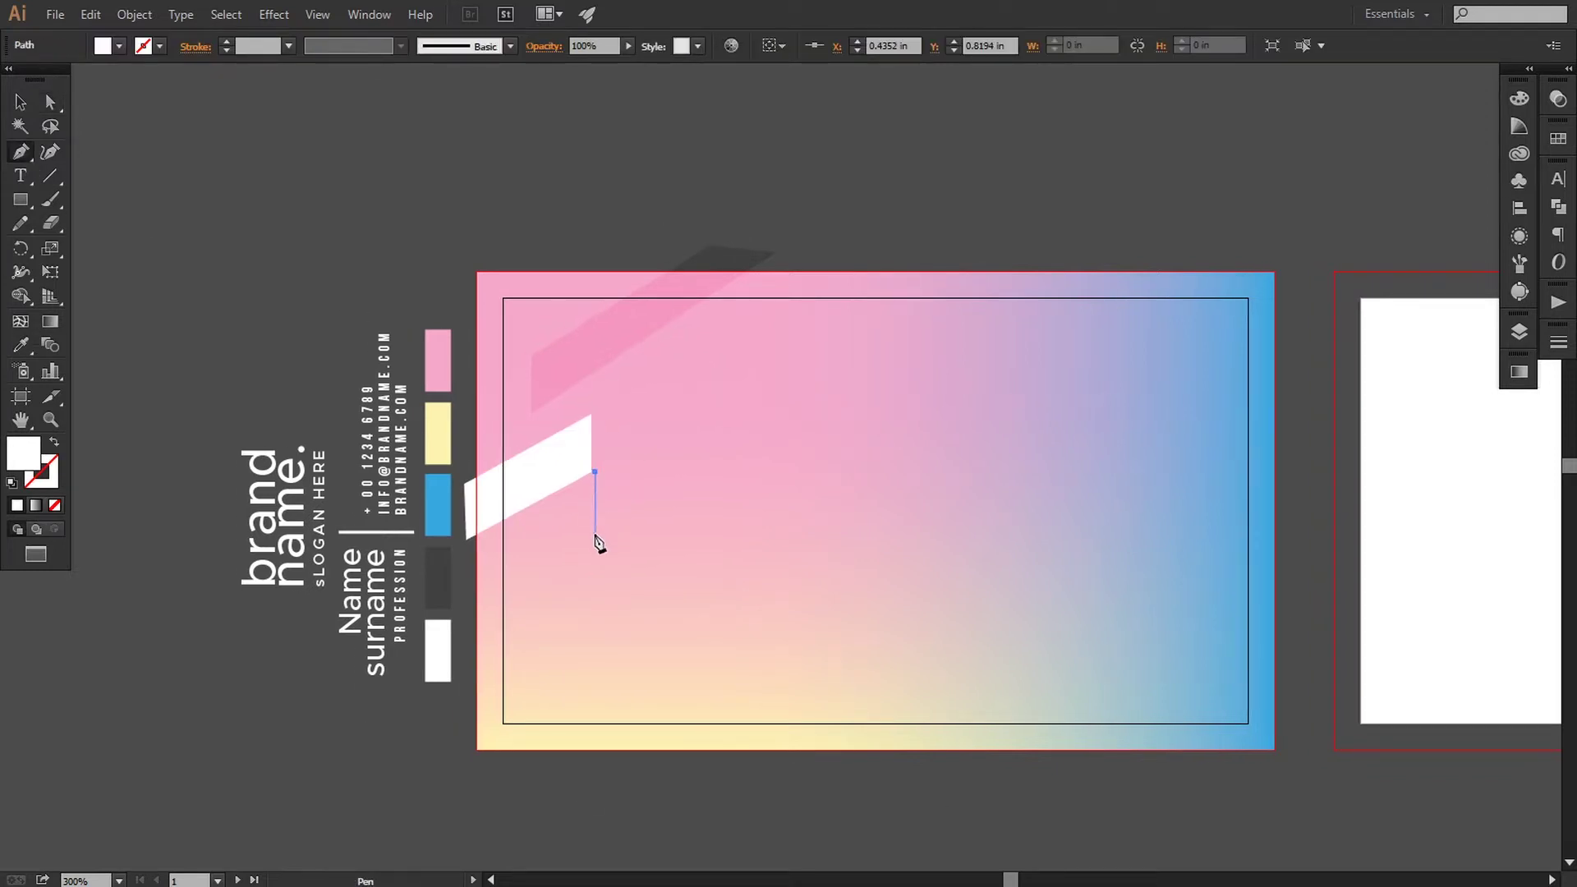
pyautogui.click(594, 526)
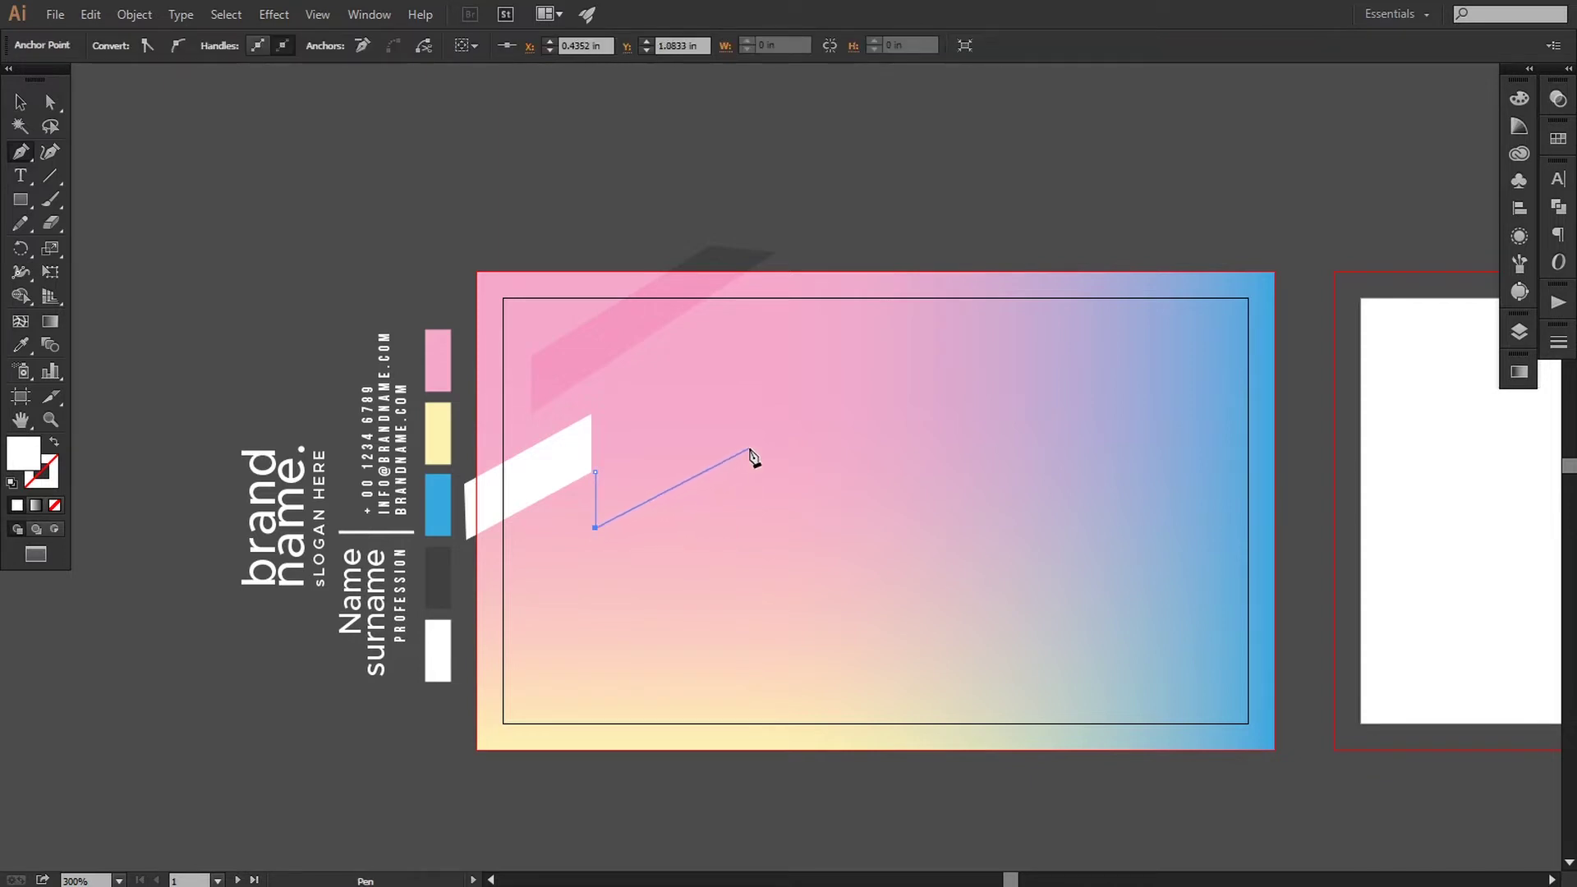
pyautogui.click(804, 399)
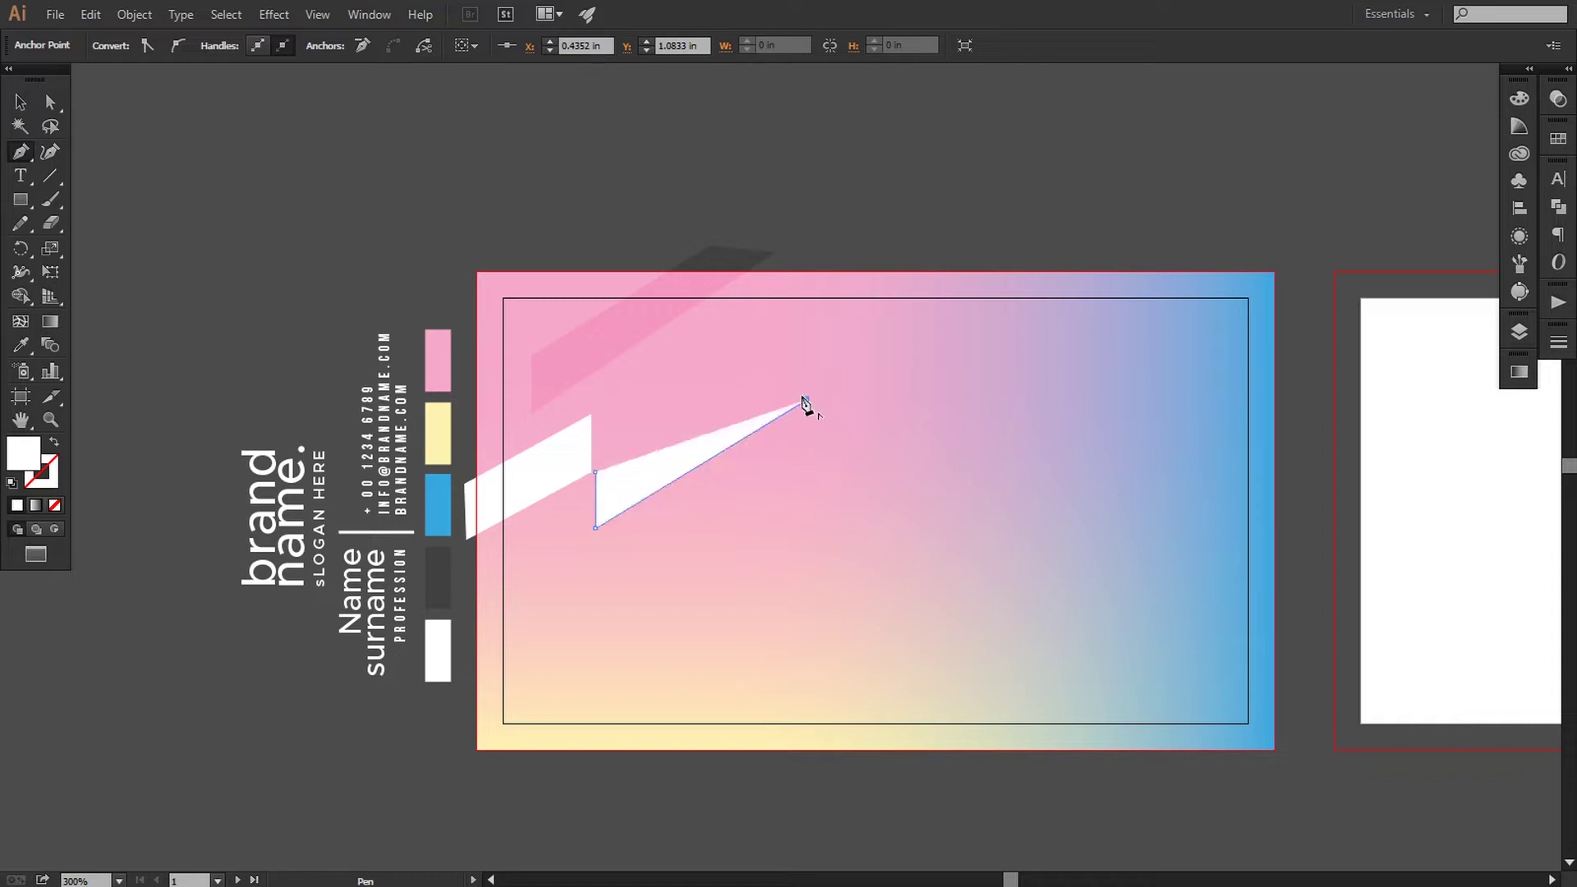
pyautogui.click(781, 356)
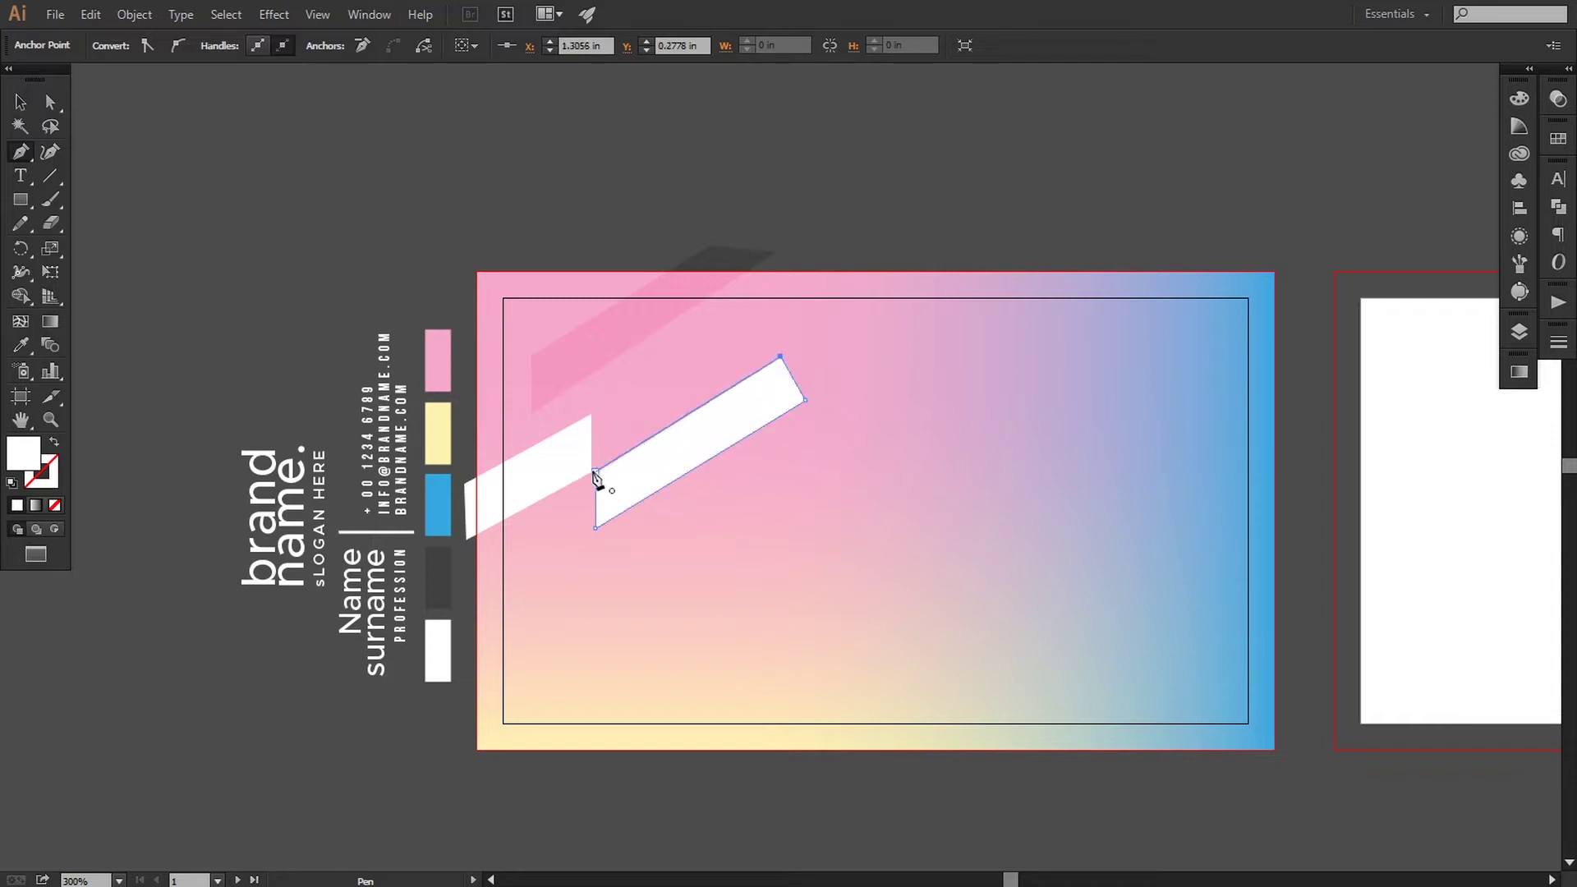
# Move the third band's lower-right corner to about X 1.31, Y 0.56 in for a vertical end, and nudge its lower-left corner down.
pyautogui.click(50, 102)
pyautogui.click(804, 399)
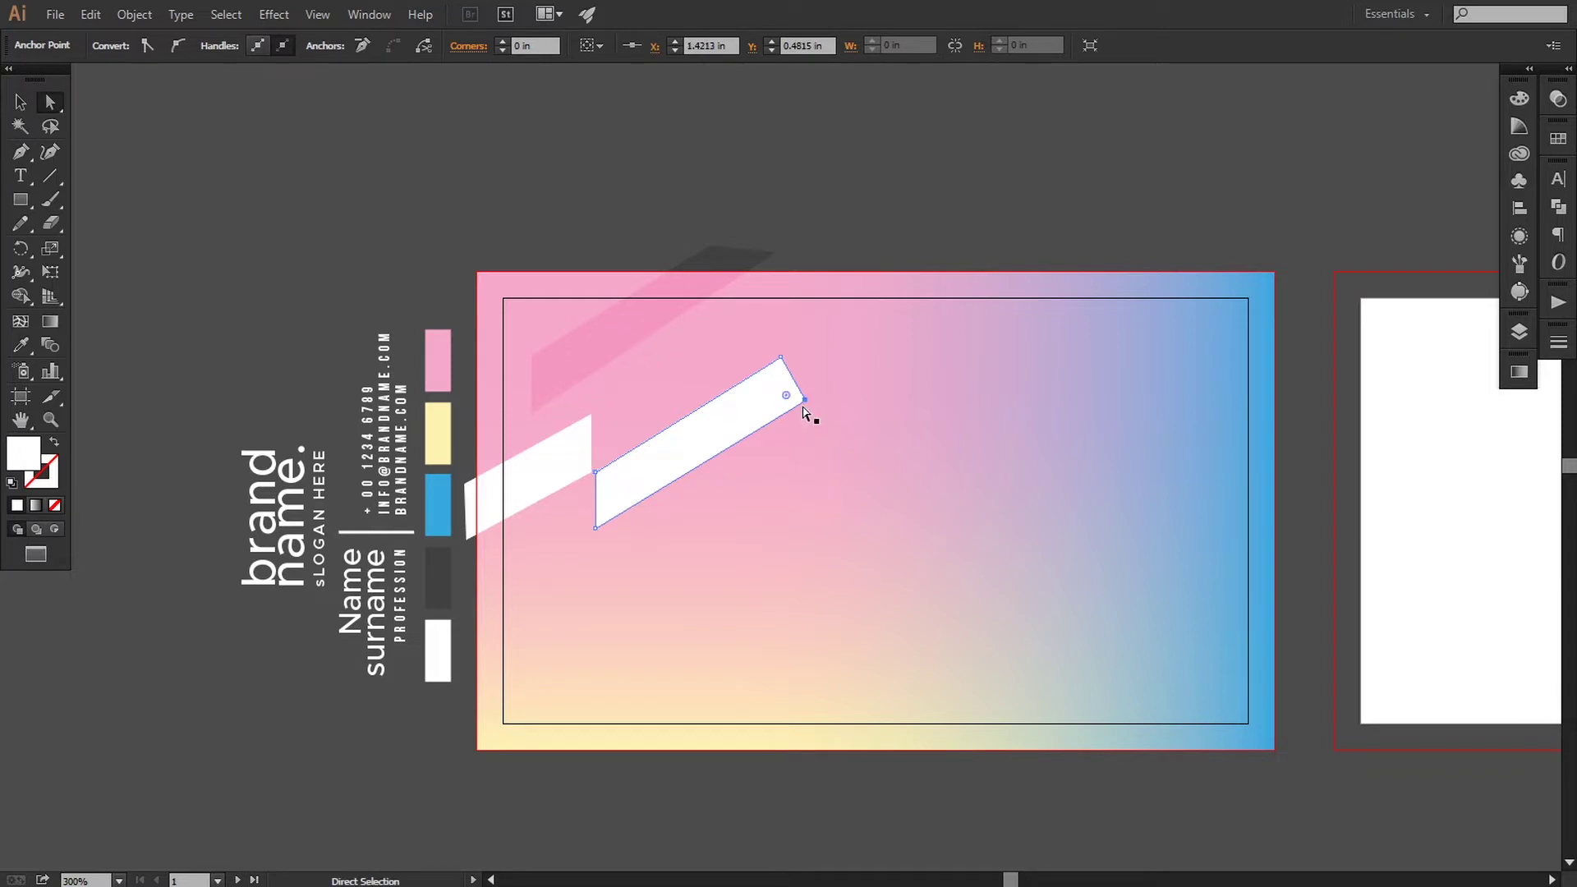
pyautogui.moveTo(804, 402); pyautogui.dragTo(780, 418)
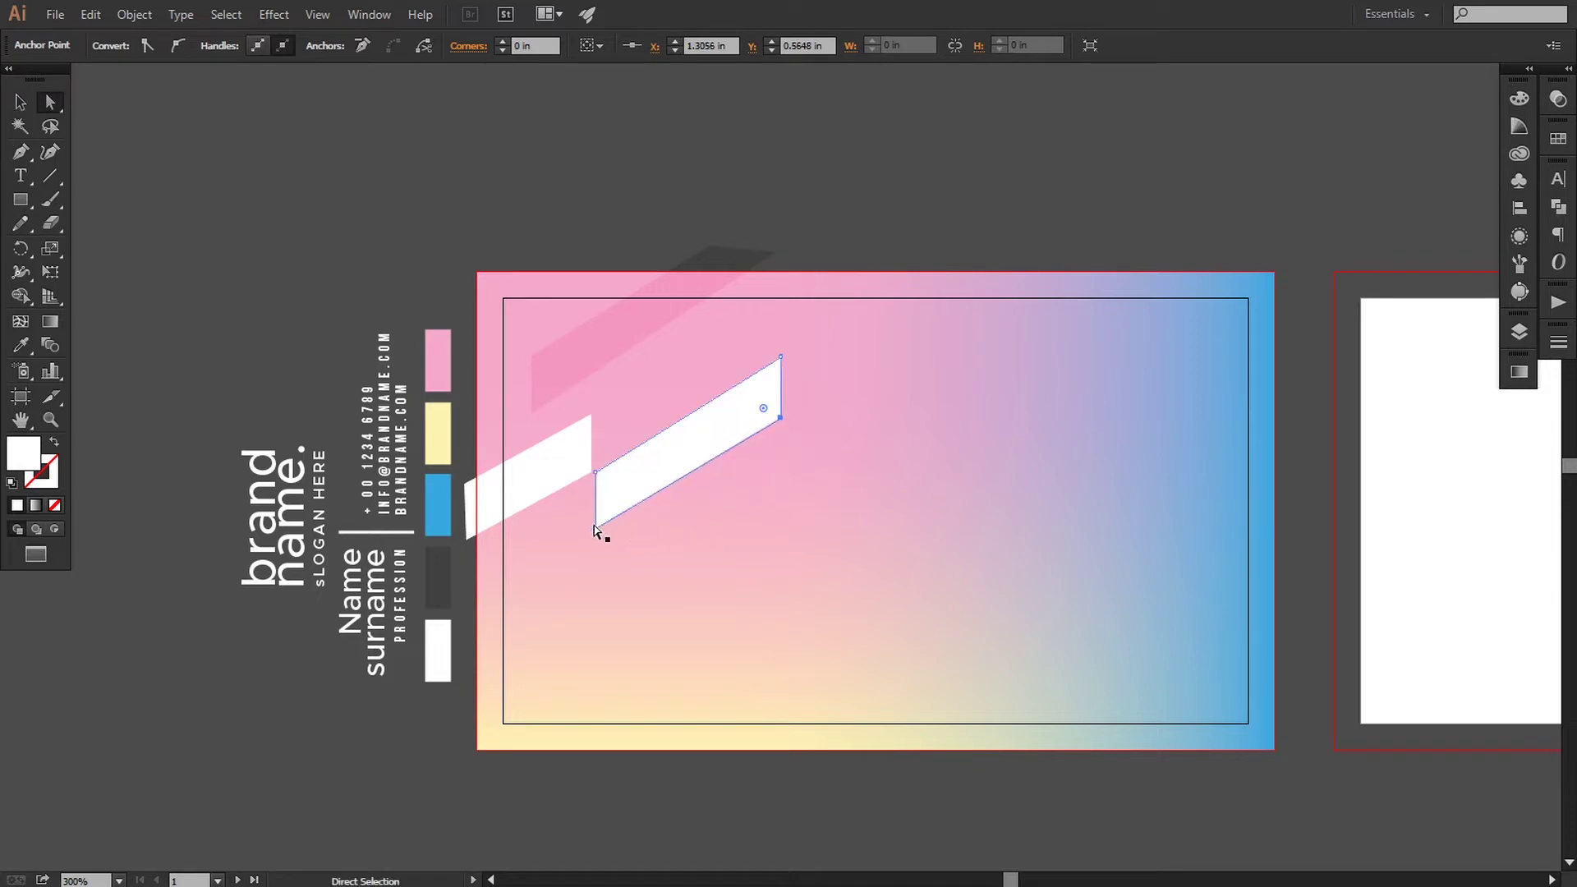
pyautogui.press('Down')
pyautogui.press('Down')
pyautogui.click(427, 207)
# Shift the third band's two left corner points to align with the second band's right edge, closing the gap between them.
pyautogui.hotkey('ctrl', '+')
pyautogui.hotkey('ctrl', '+')
pyautogui.hotkey('ctrl', '+')
pyautogui.hotkey('ctrl', '+')
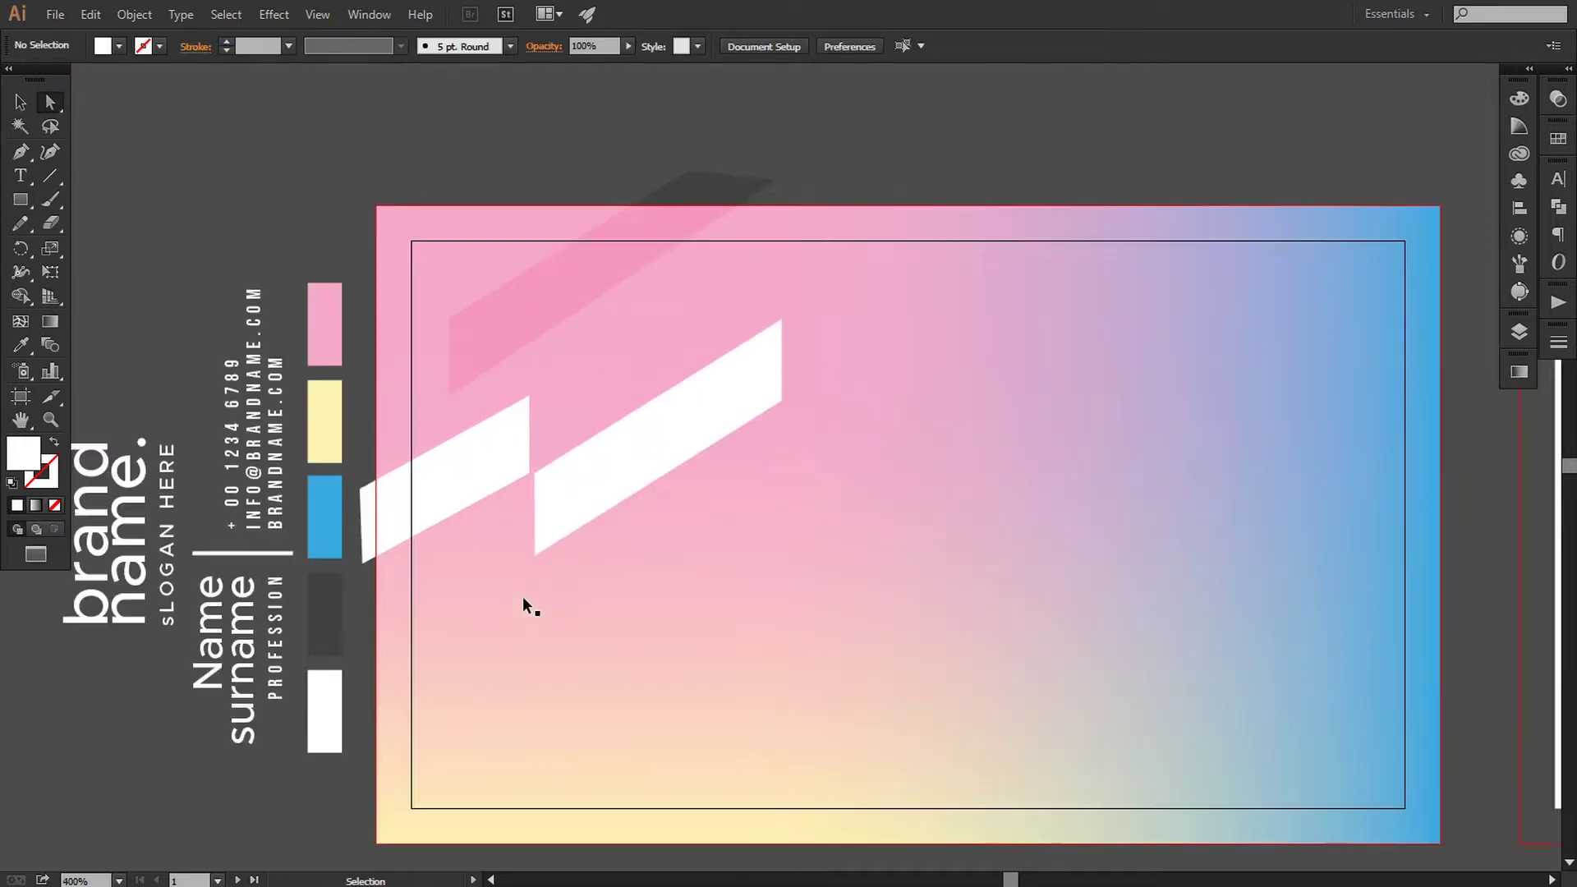
pyautogui.press('space')
pyautogui.moveTo(260, 541); pyautogui.dragTo(965, 535)
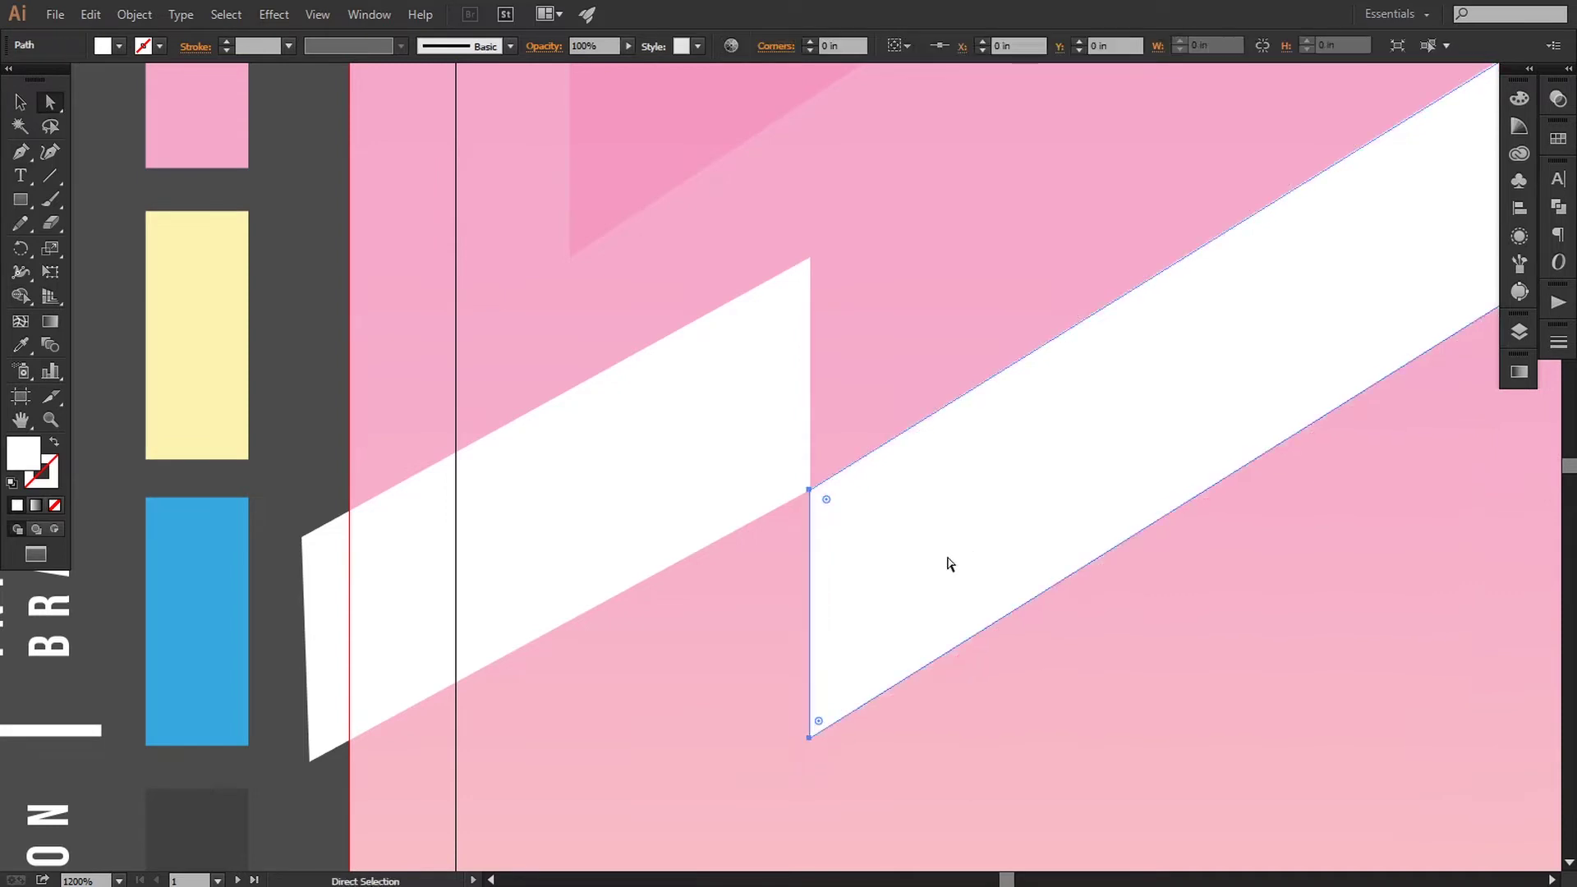
pyautogui.click(777, 731)
# Fill the third slanted band with the dark gray swatch color using the Eyedropper.
pyautogui.hotkey('ctrl', '-')
pyautogui.hotkey('ctrl', '-')
pyautogui.hotkey('ctrl', '-')
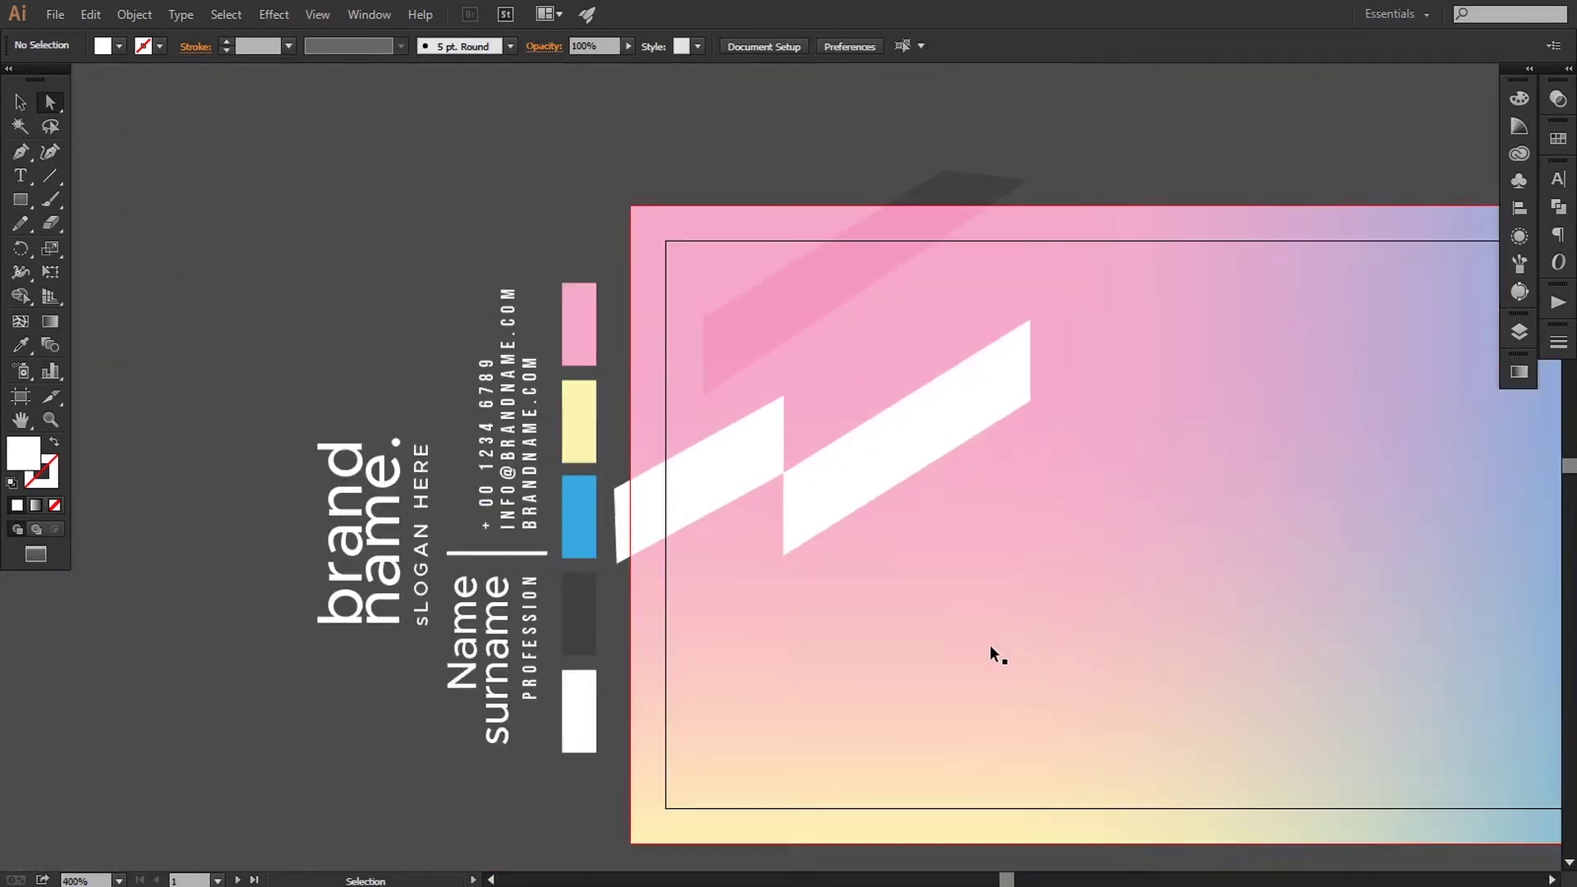
pyautogui.hotkey('ctrl', '-')
pyautogui.press('a')
pyautogui.click(845, 465)
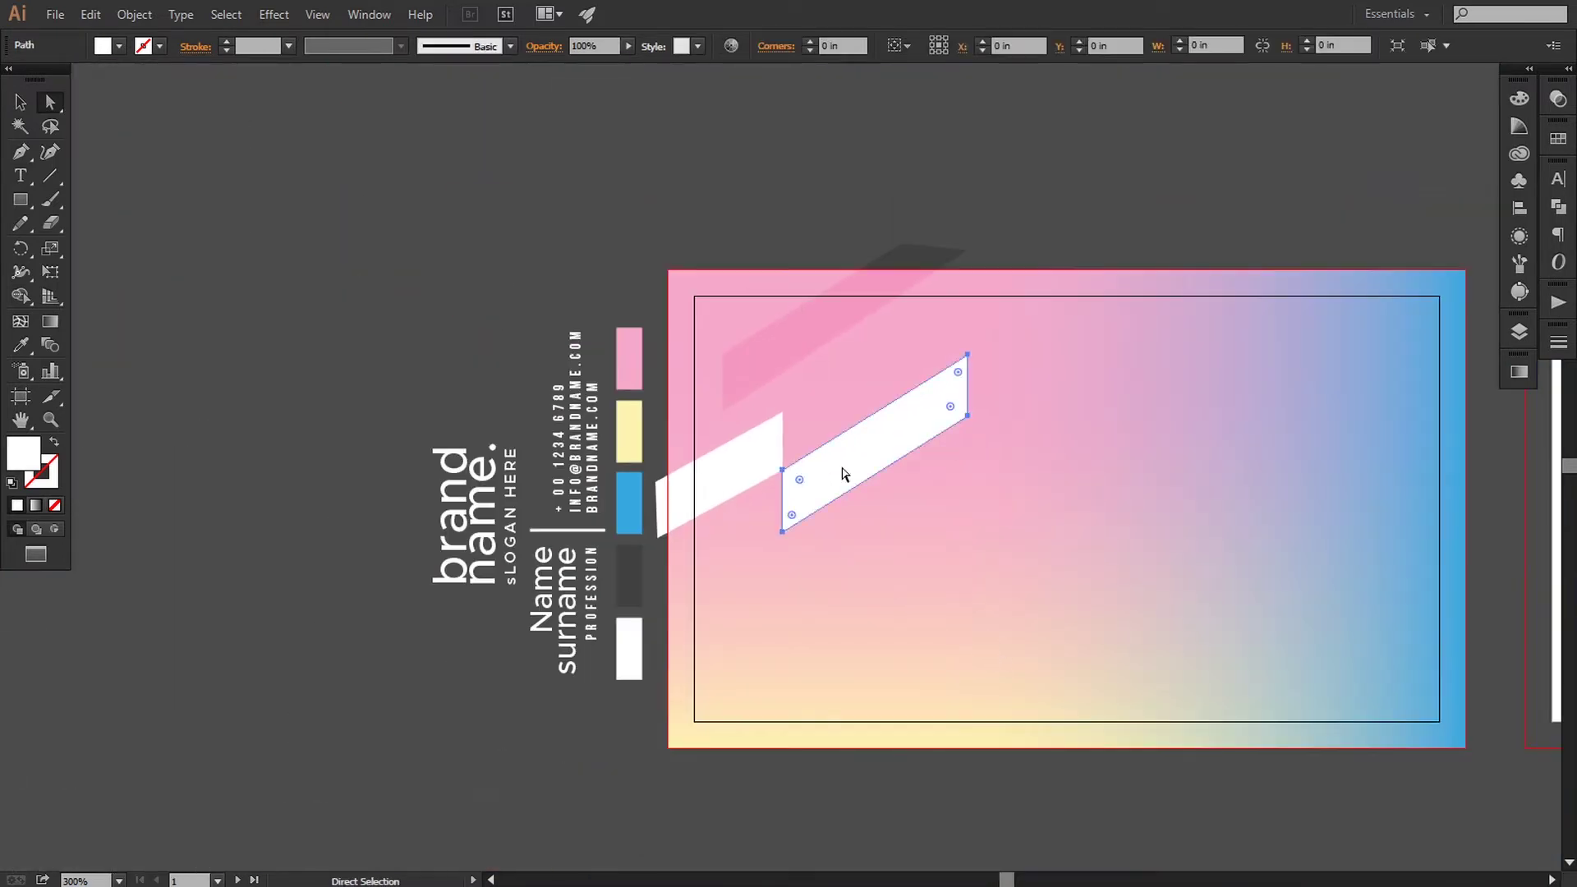
pyautogui.press('i')
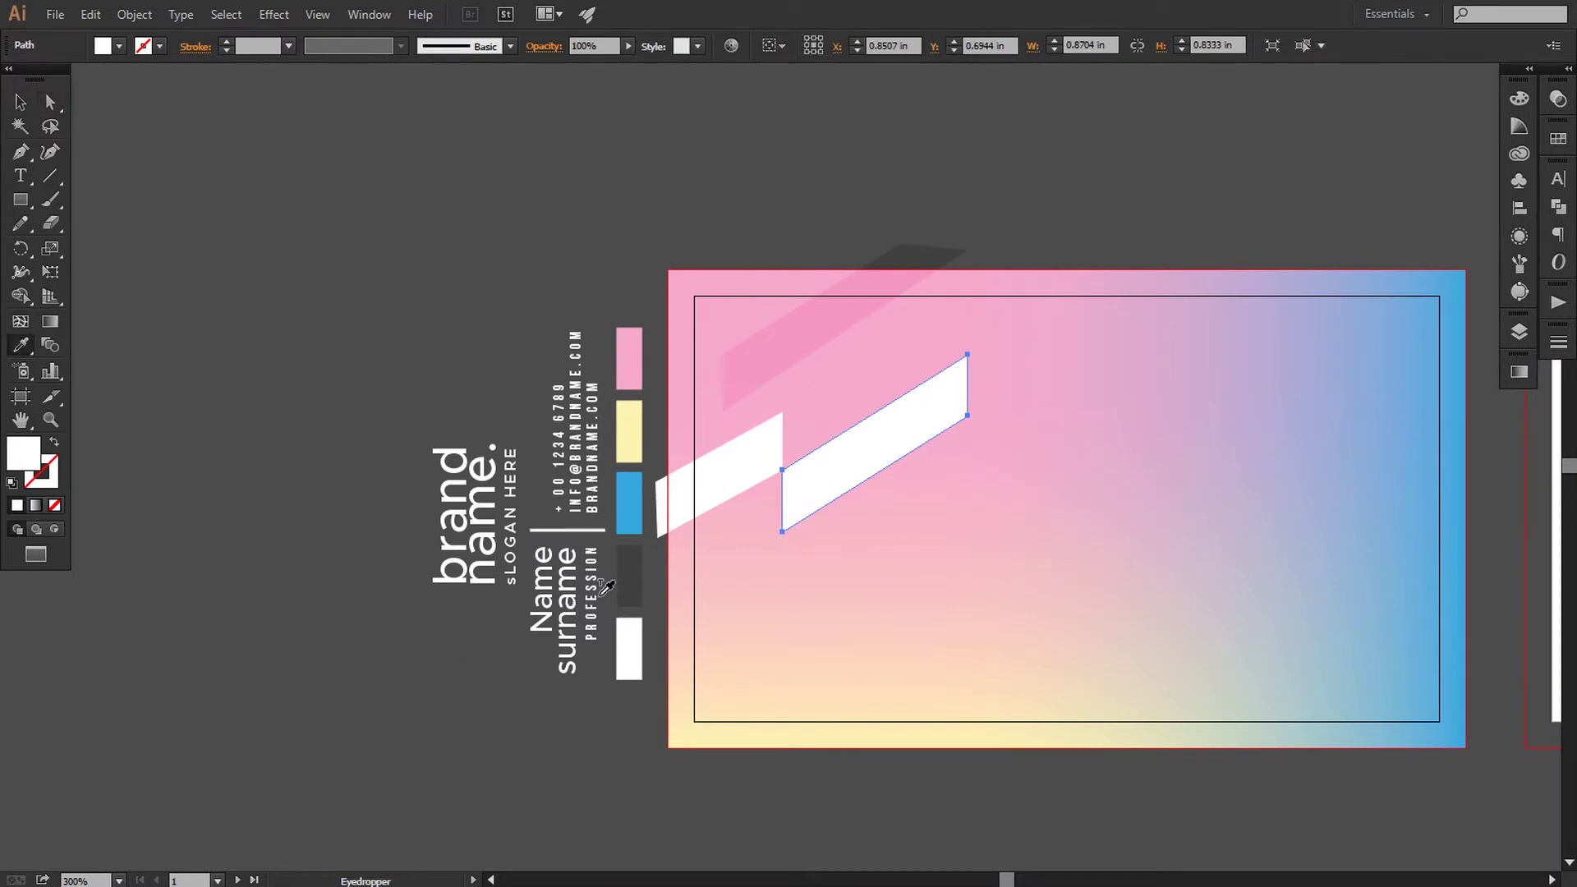
pyautogui.click(629, 579)
pyautogui.moveTo(987, 538); pyautogui.dragTo(597, 538)
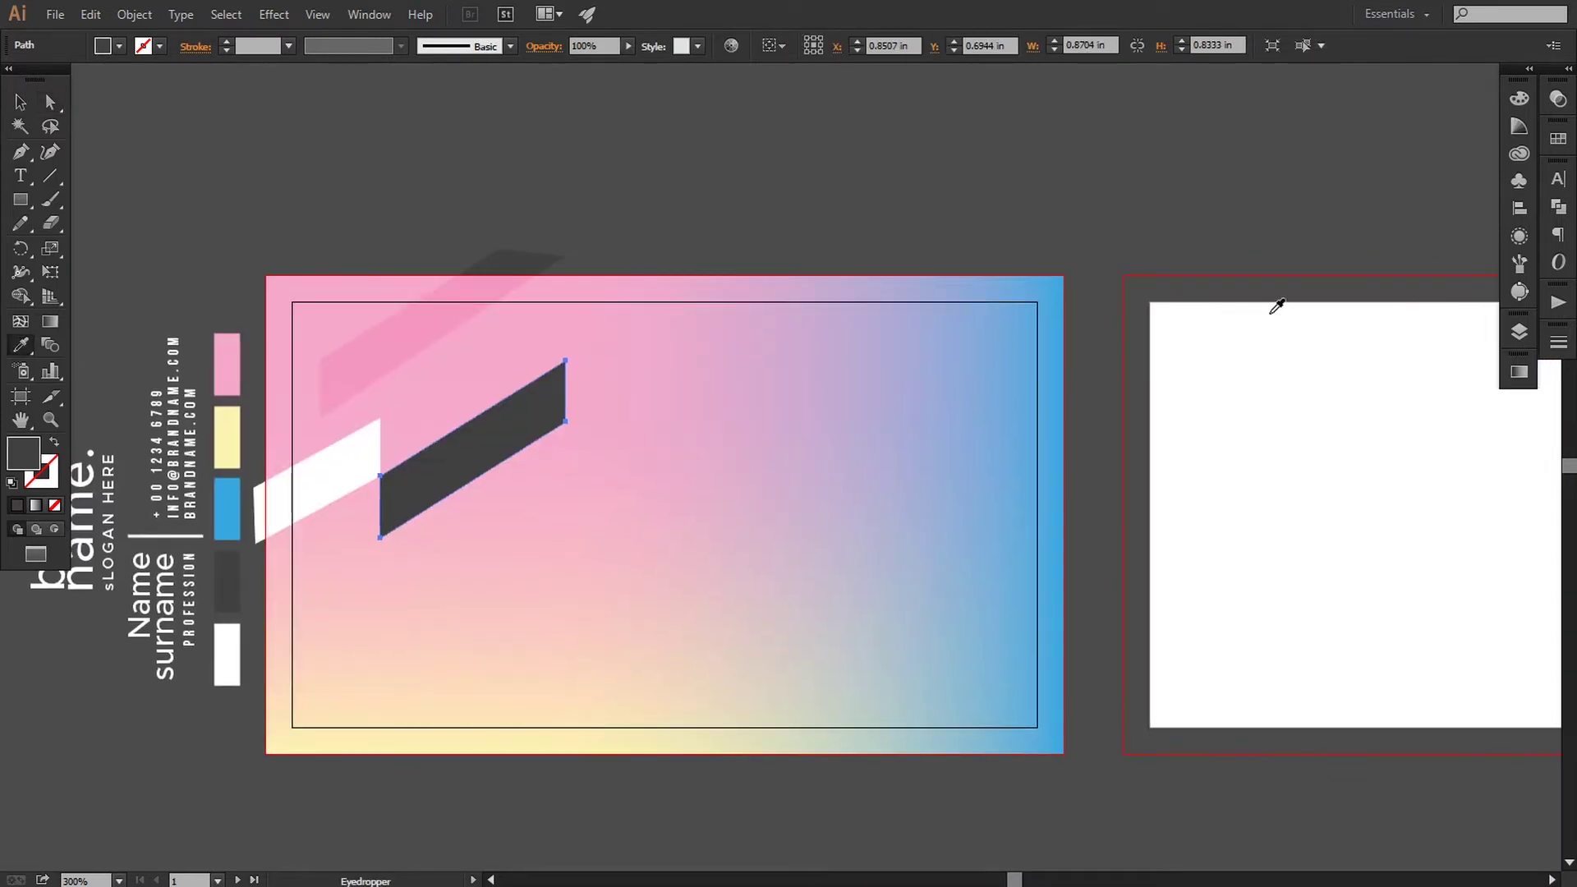
# Copy the translucent dark appearance of the first band onto the third band and deselect it.
pyautogui.click(456, 328)
pyautogui.click(49, 102)
pyautogui.click(182, 143)
# Draw a fourth slanted band with the Pen tool from the third band's upper-right corner past the card's top edge, and fill it white.
pyautogui.hscroll(-2, 539, 563)
pyautogui.click(20, 152)
pyautogui.click(622, 363)
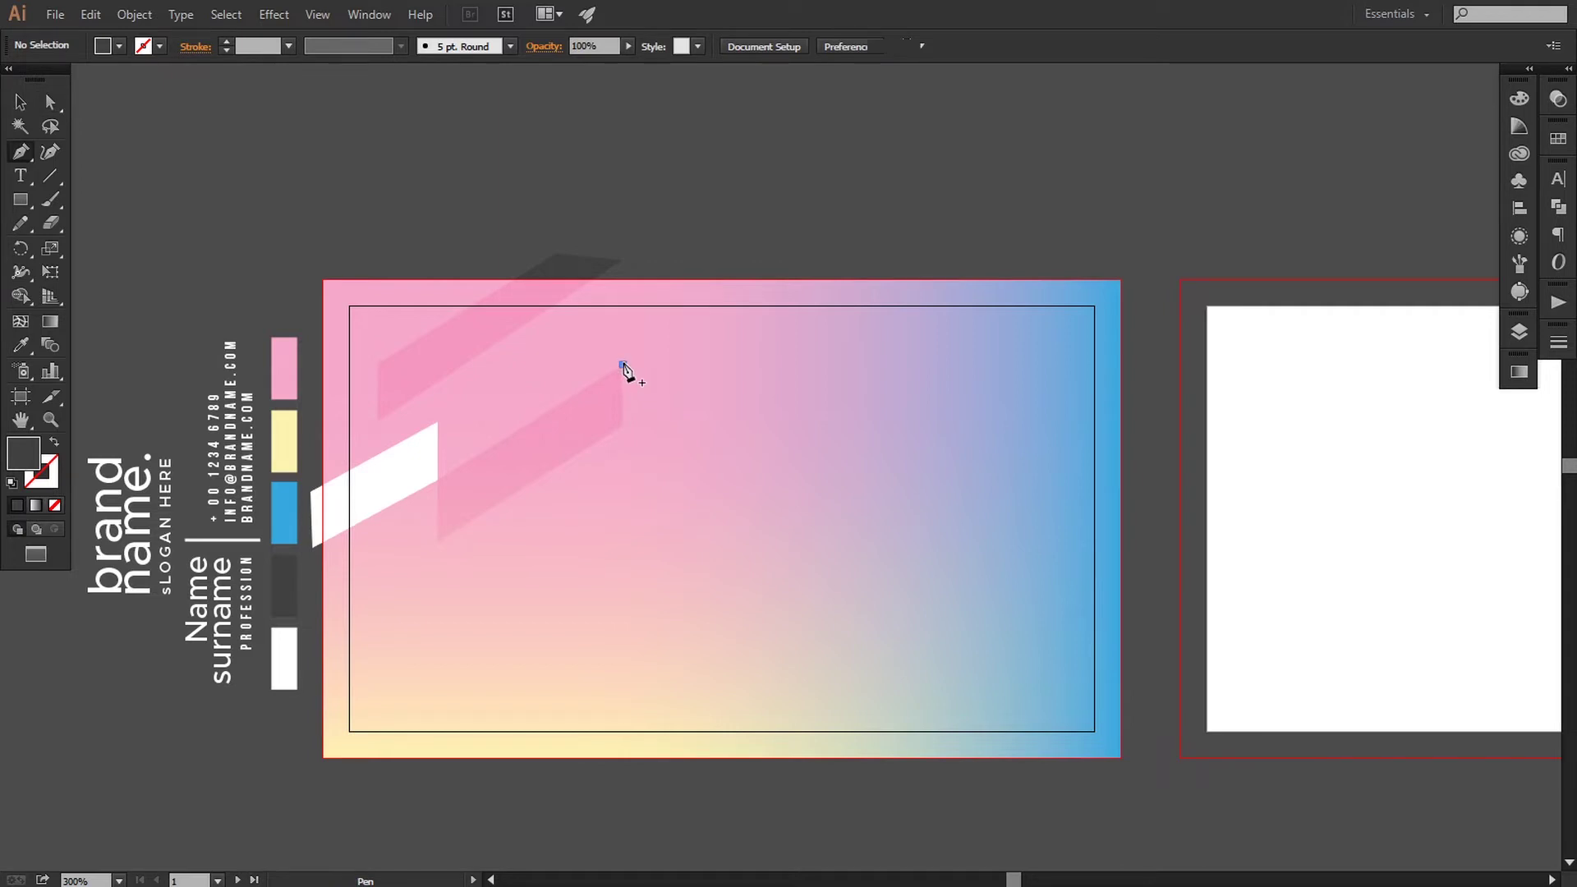
pyautogui.click(690, 364)
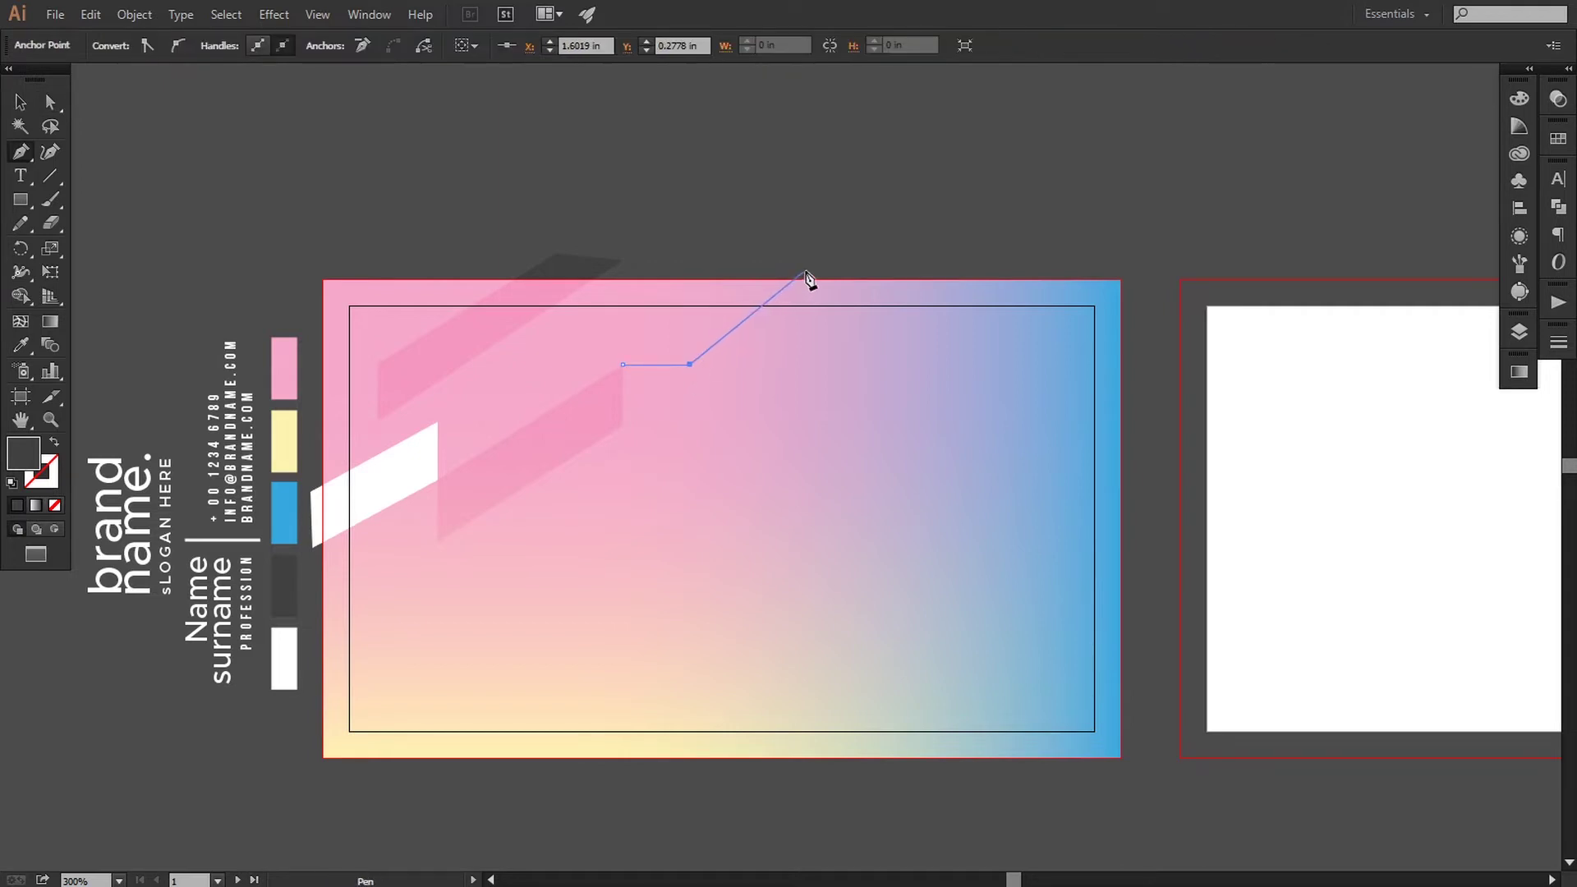
pyautogui.click(818, 271)
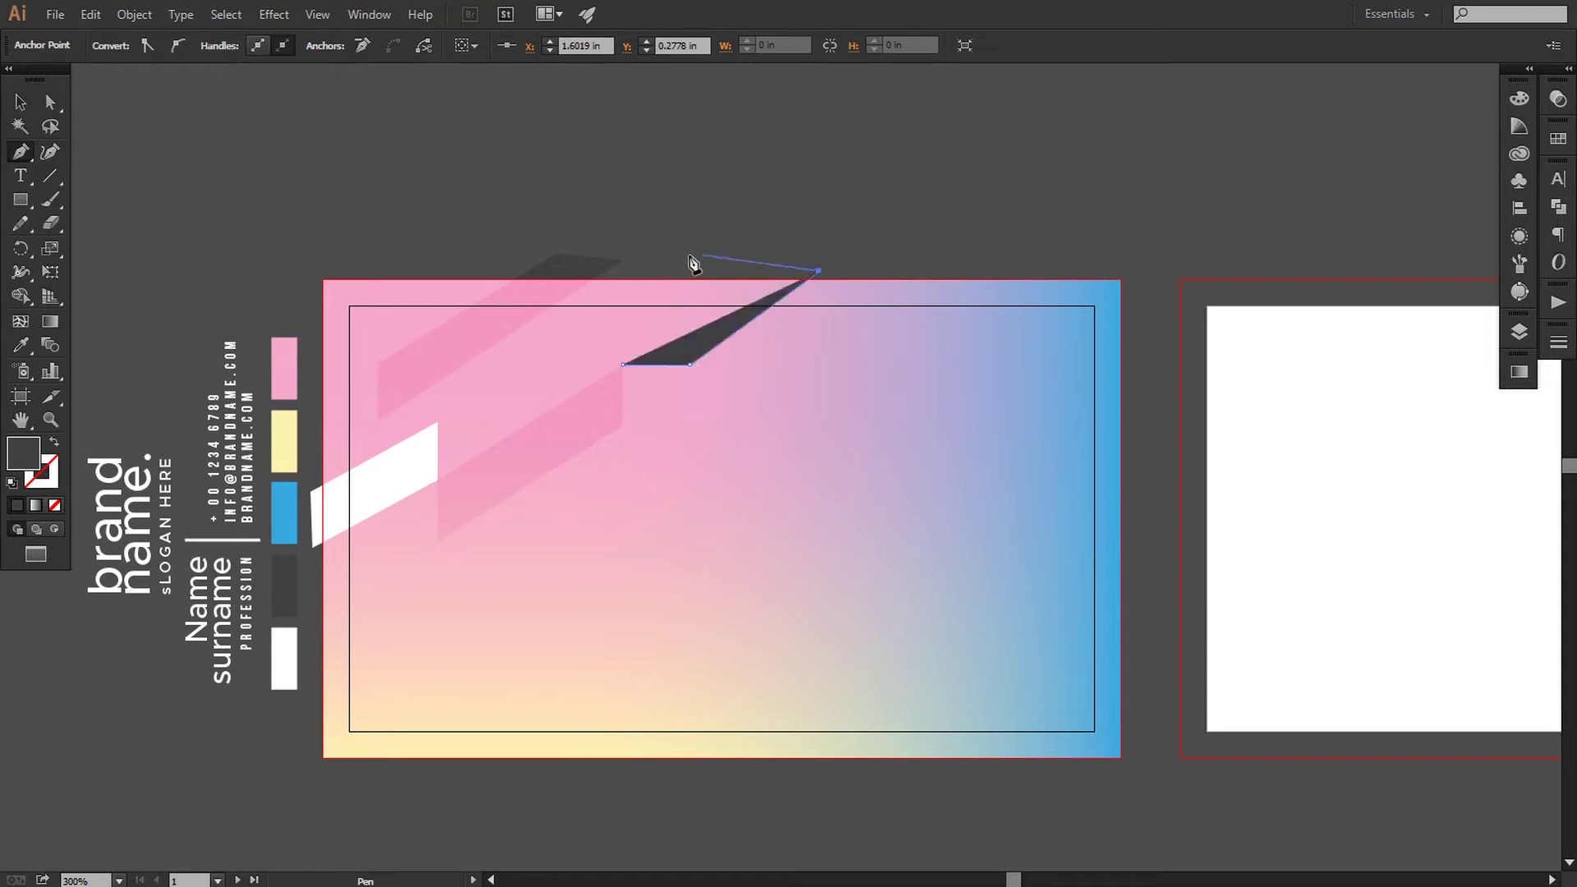
pyautogui.click(737, 271)
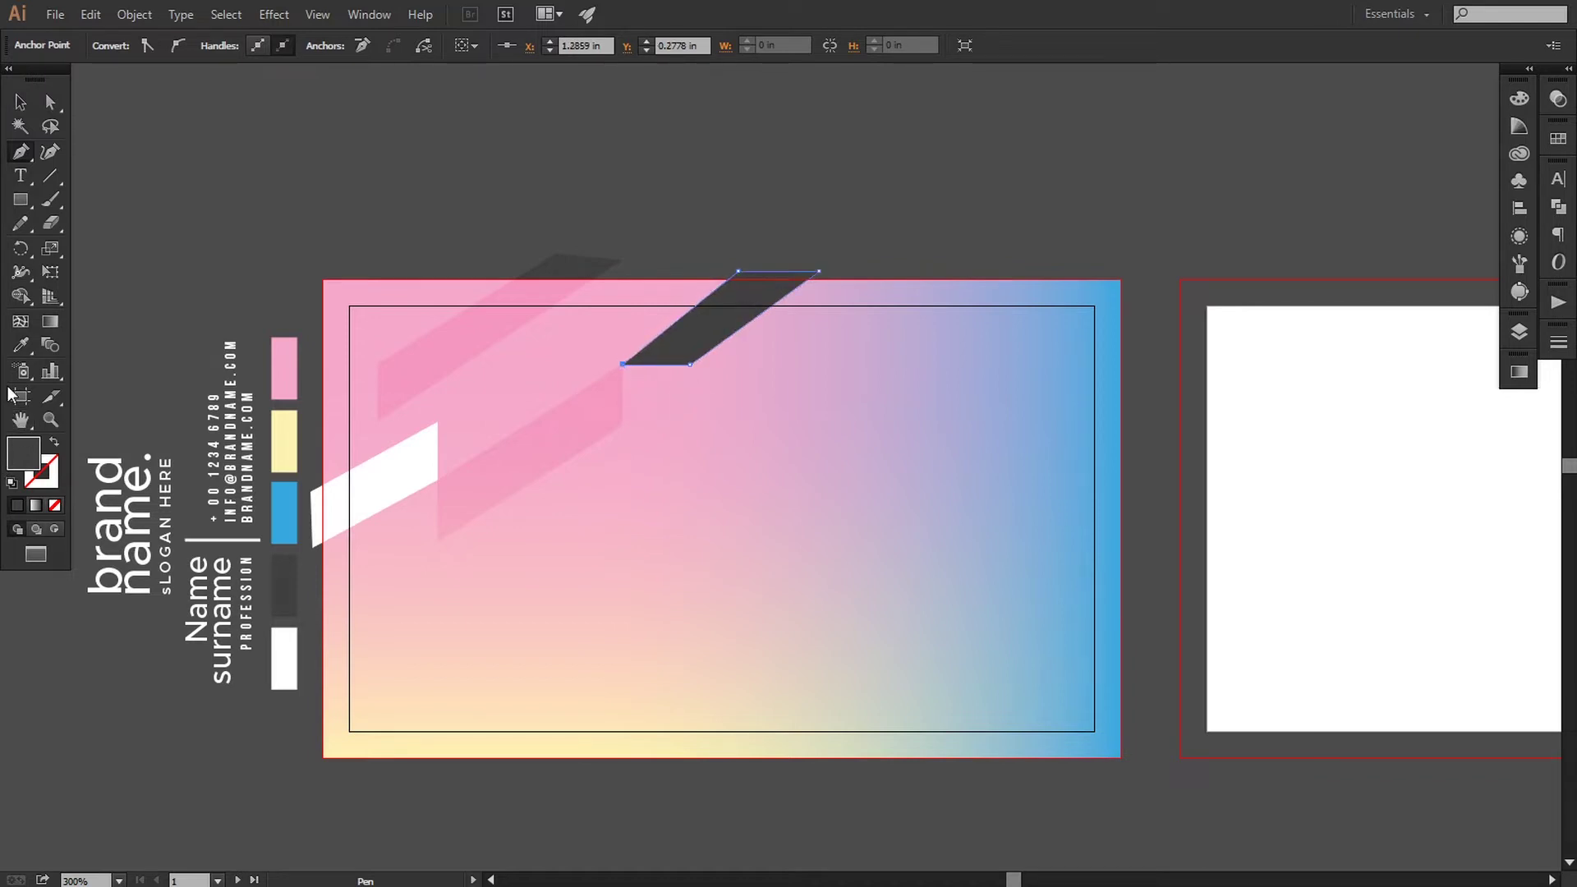
pyautogui.click(21, 344)
pyautogui.click(285, 643)
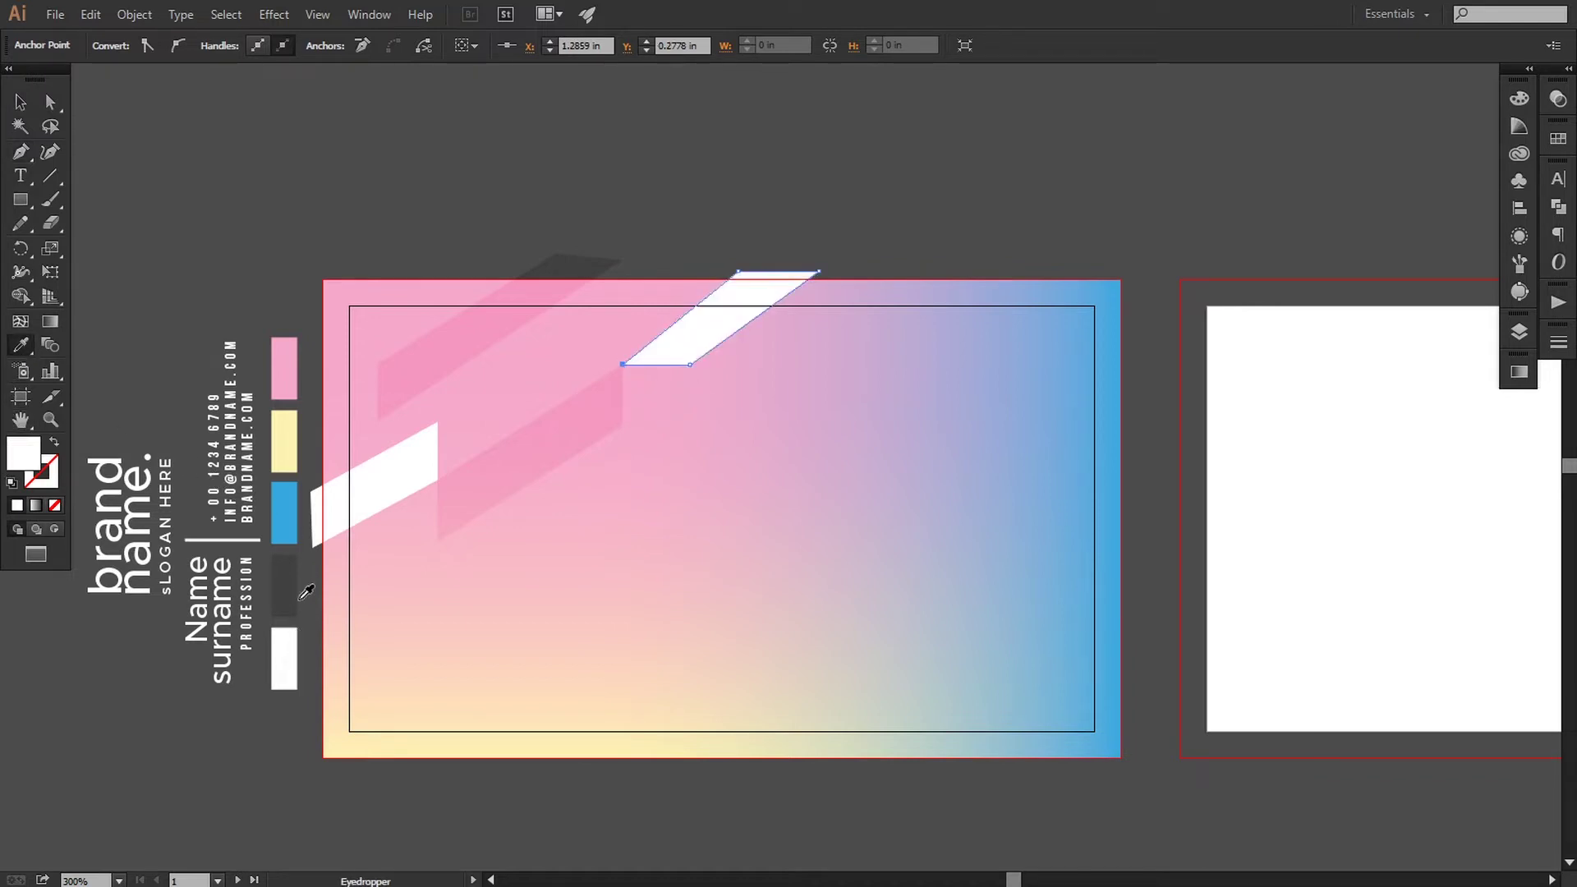
# Move the fourth band's lower-right corner to about X 1.68, Y 0.28 in, and shift its upper corners right, the outer to about X 2.40 in.
pyautogui.click(50, 102)
pyautogui.moveTo(818, 271); pyautogui.dragTo(830, 271)
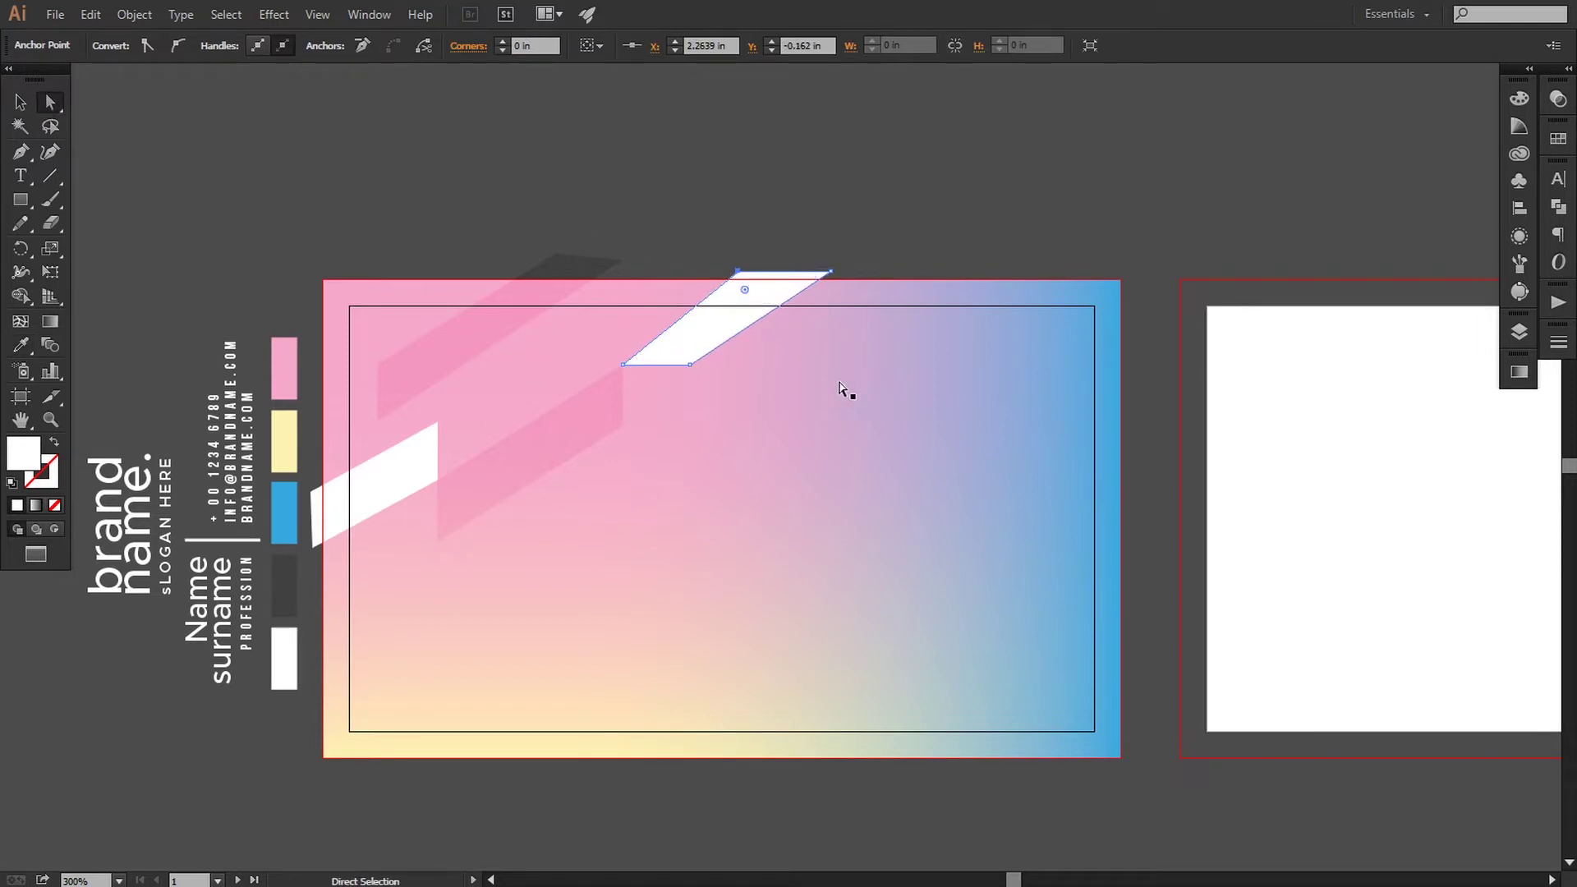
pyautogui.moveTo(690, 365); pyautogui.dragTo(707, 363)
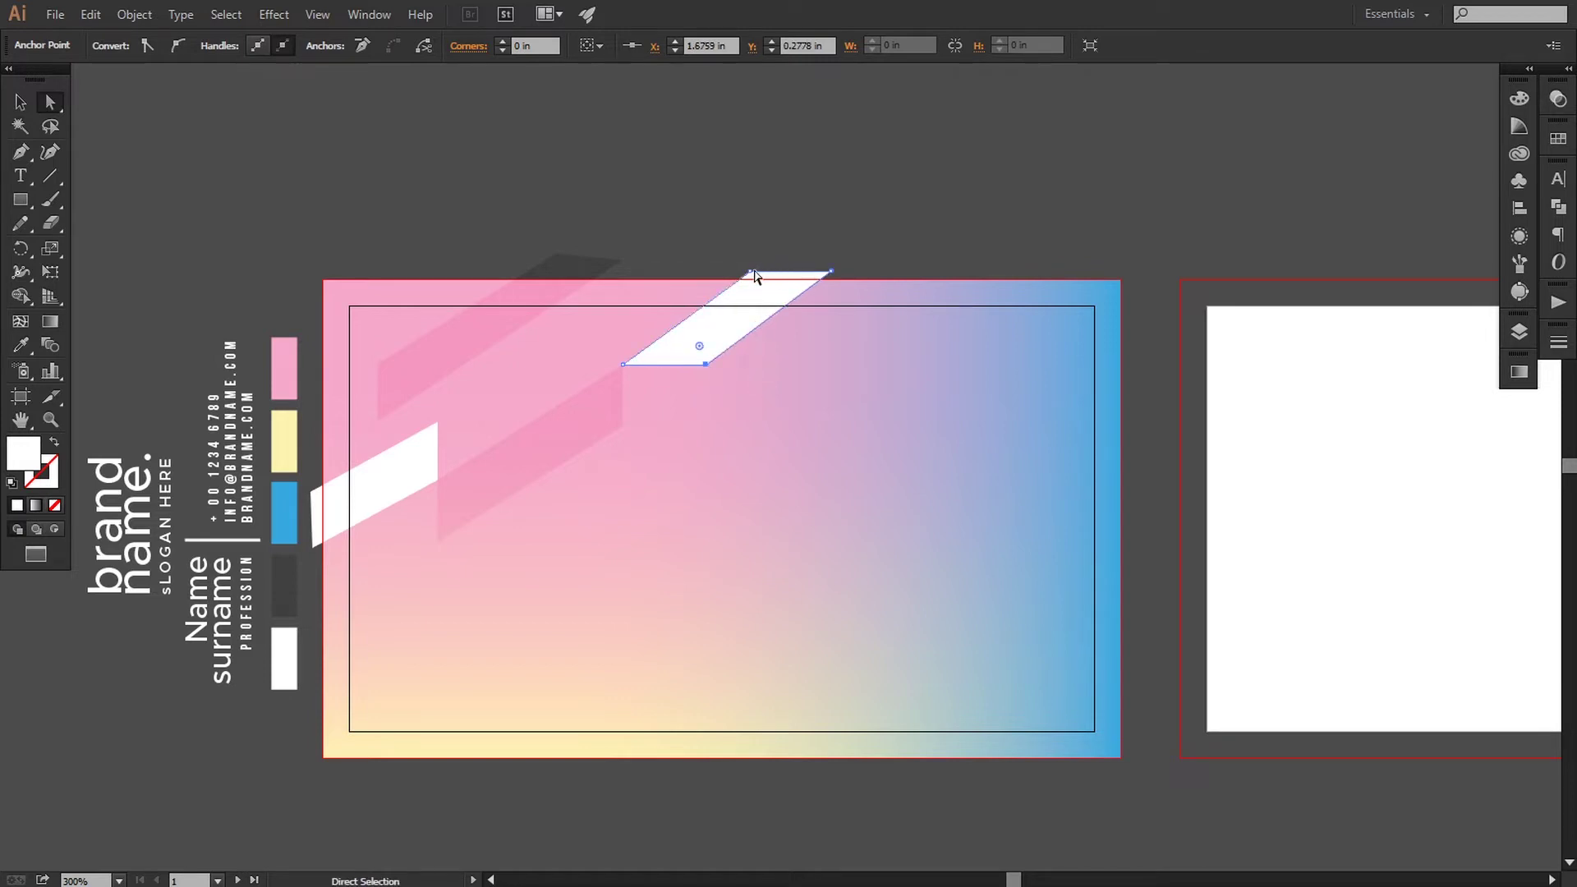
pyautogui.moveTo(751, 272); pyautogui.dragTo(859, 275)
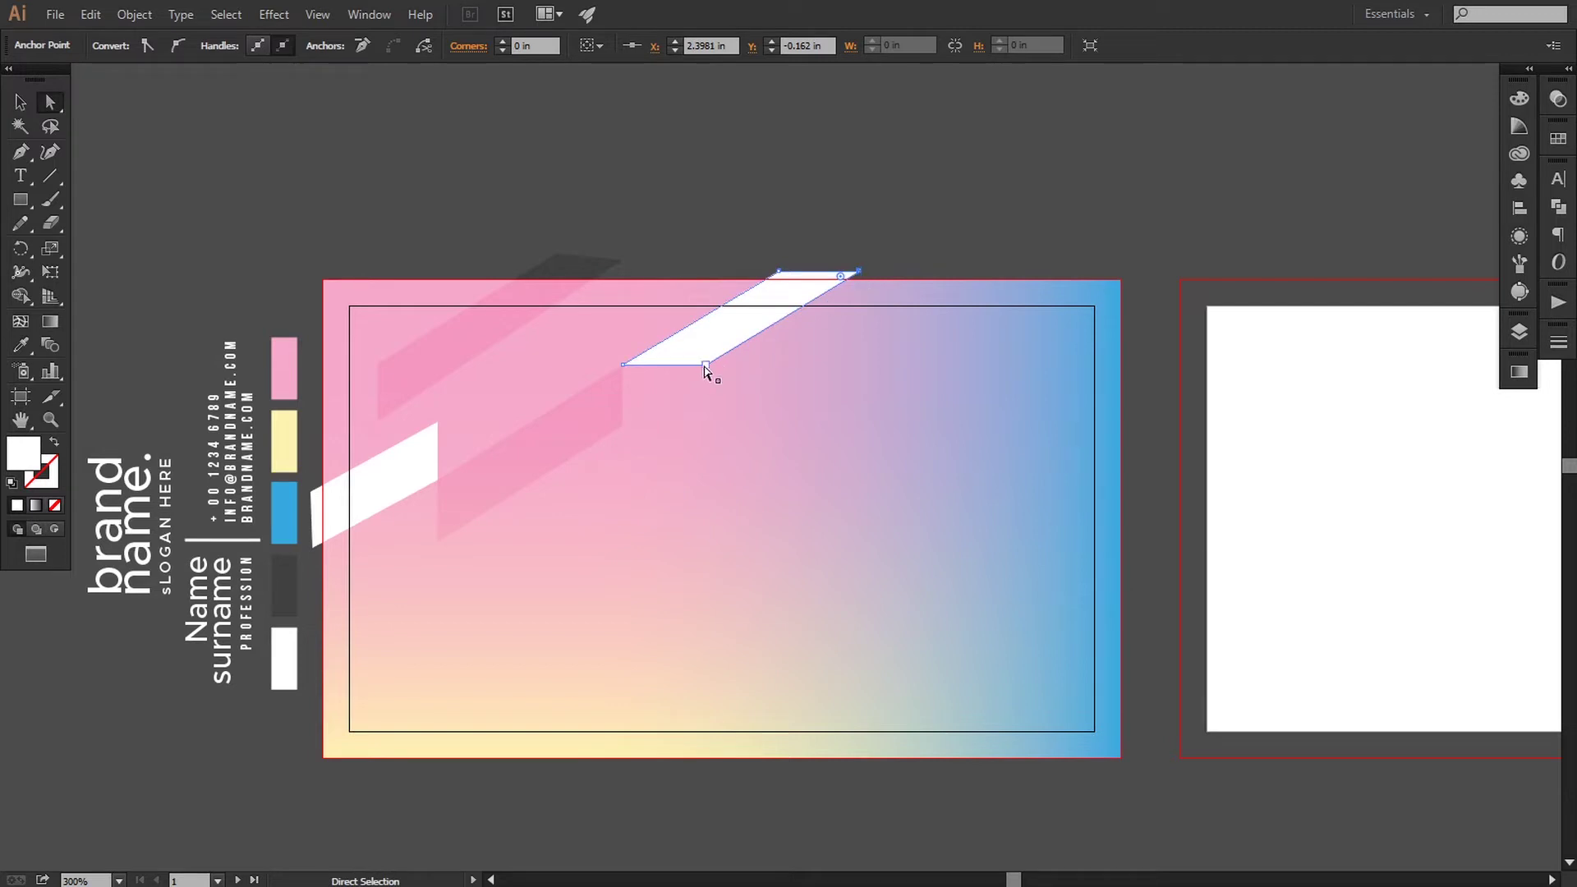
pyautogui.click(847, 151)
# Draw a white square about 0.26 in wide with the Pen tool, starting at the third band's lower-left corner.
pyautogui.moveTo(916, 184); pyautogui.dragTo(906, 190)
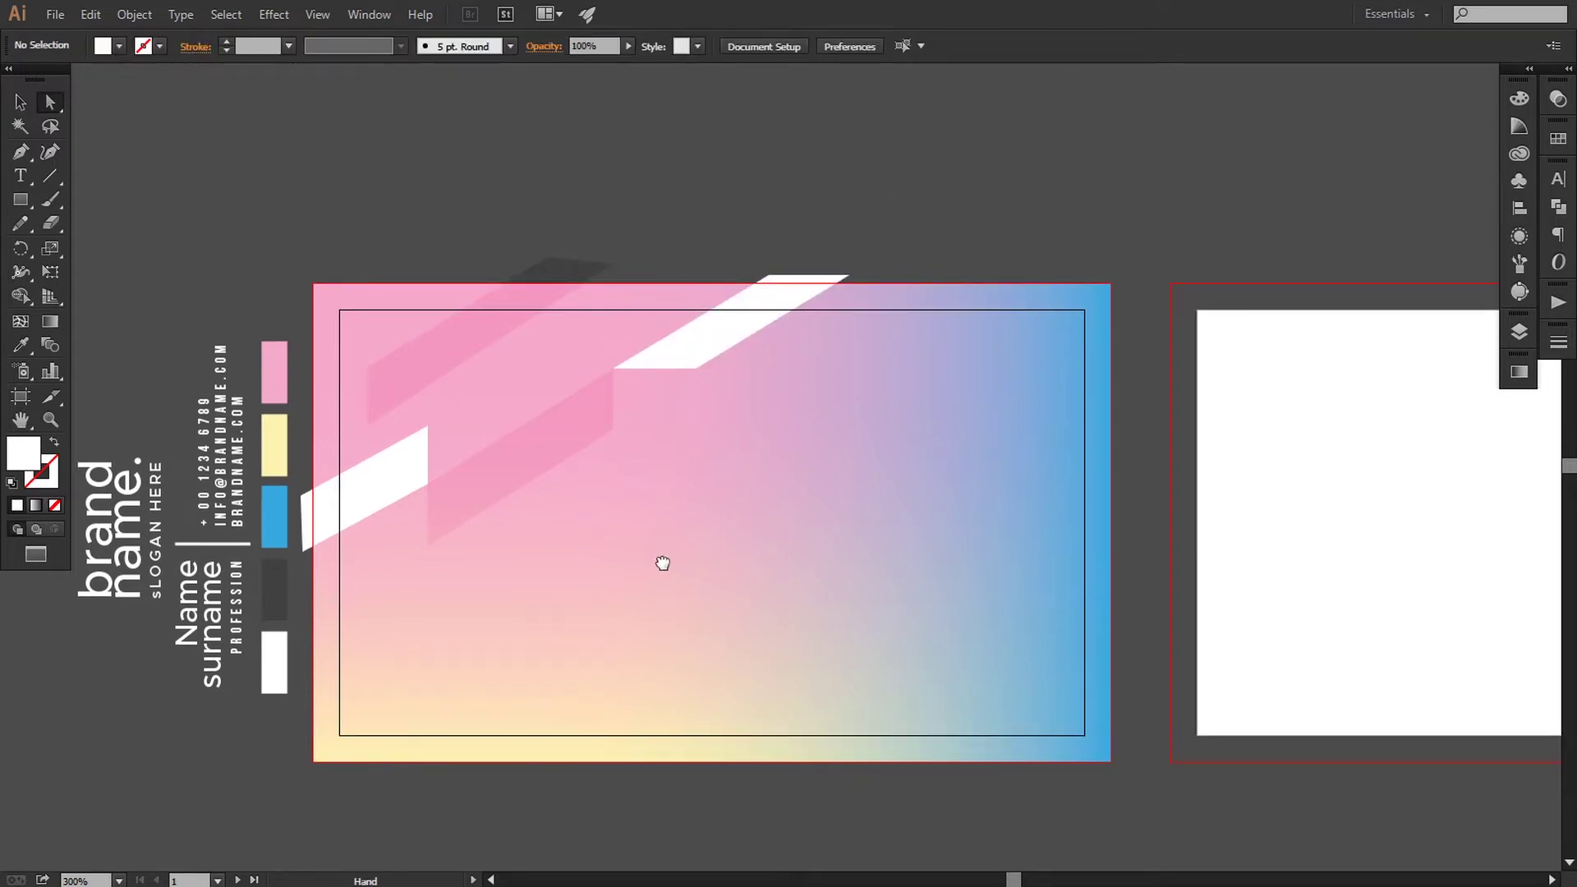
pyautogui.moveTo(662, 563); pyautogui.dragTo(667, 562)
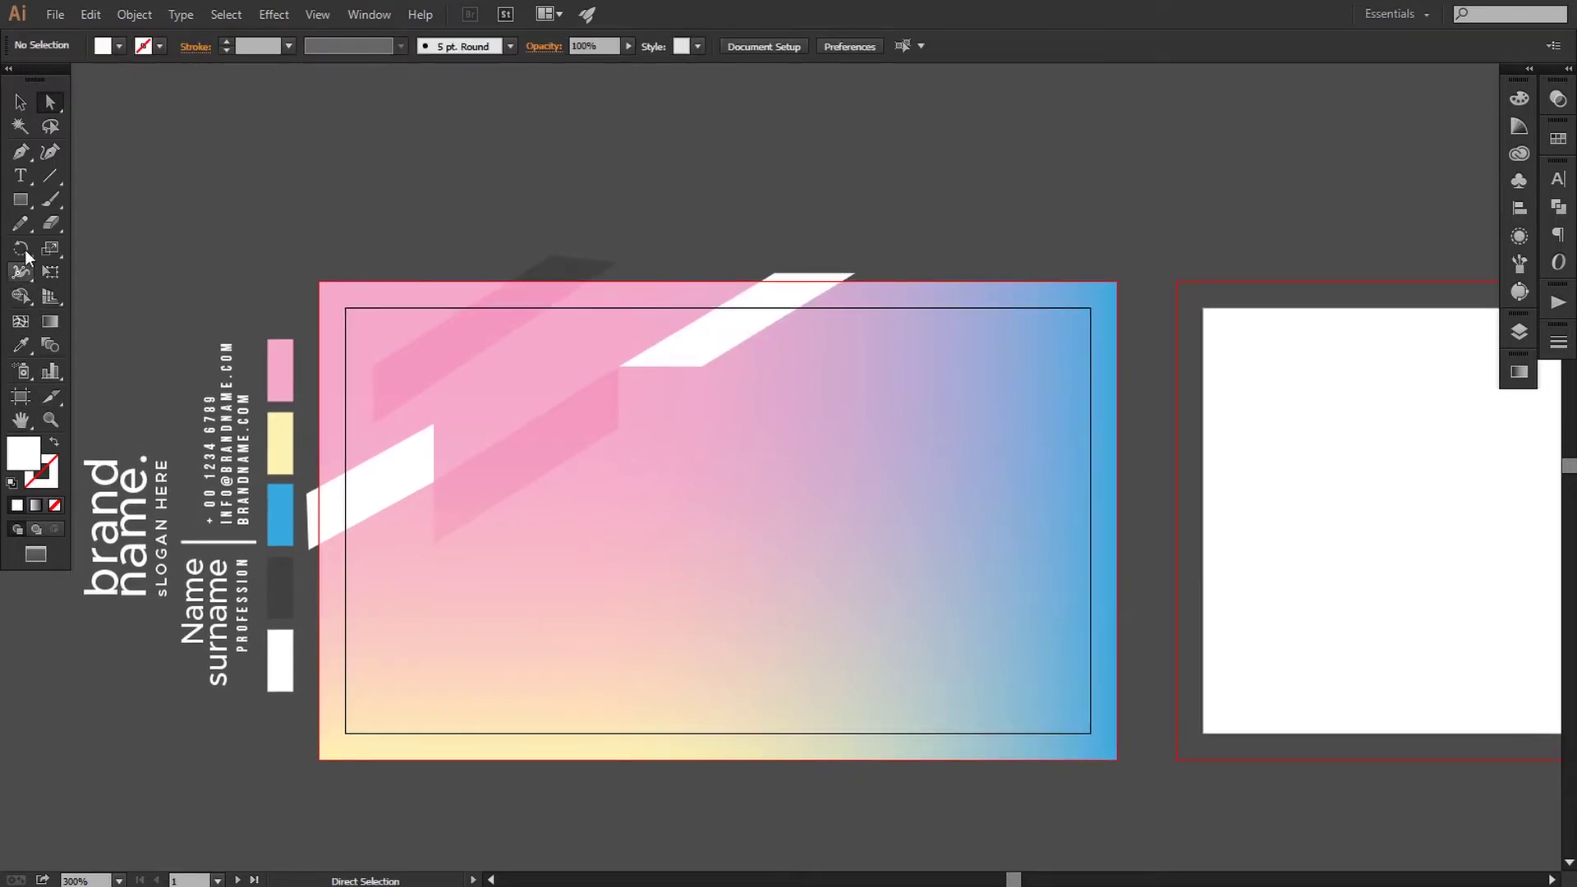
pyautogui.click(22, 153)
pyautogui.scroll(-1, 525, 452)
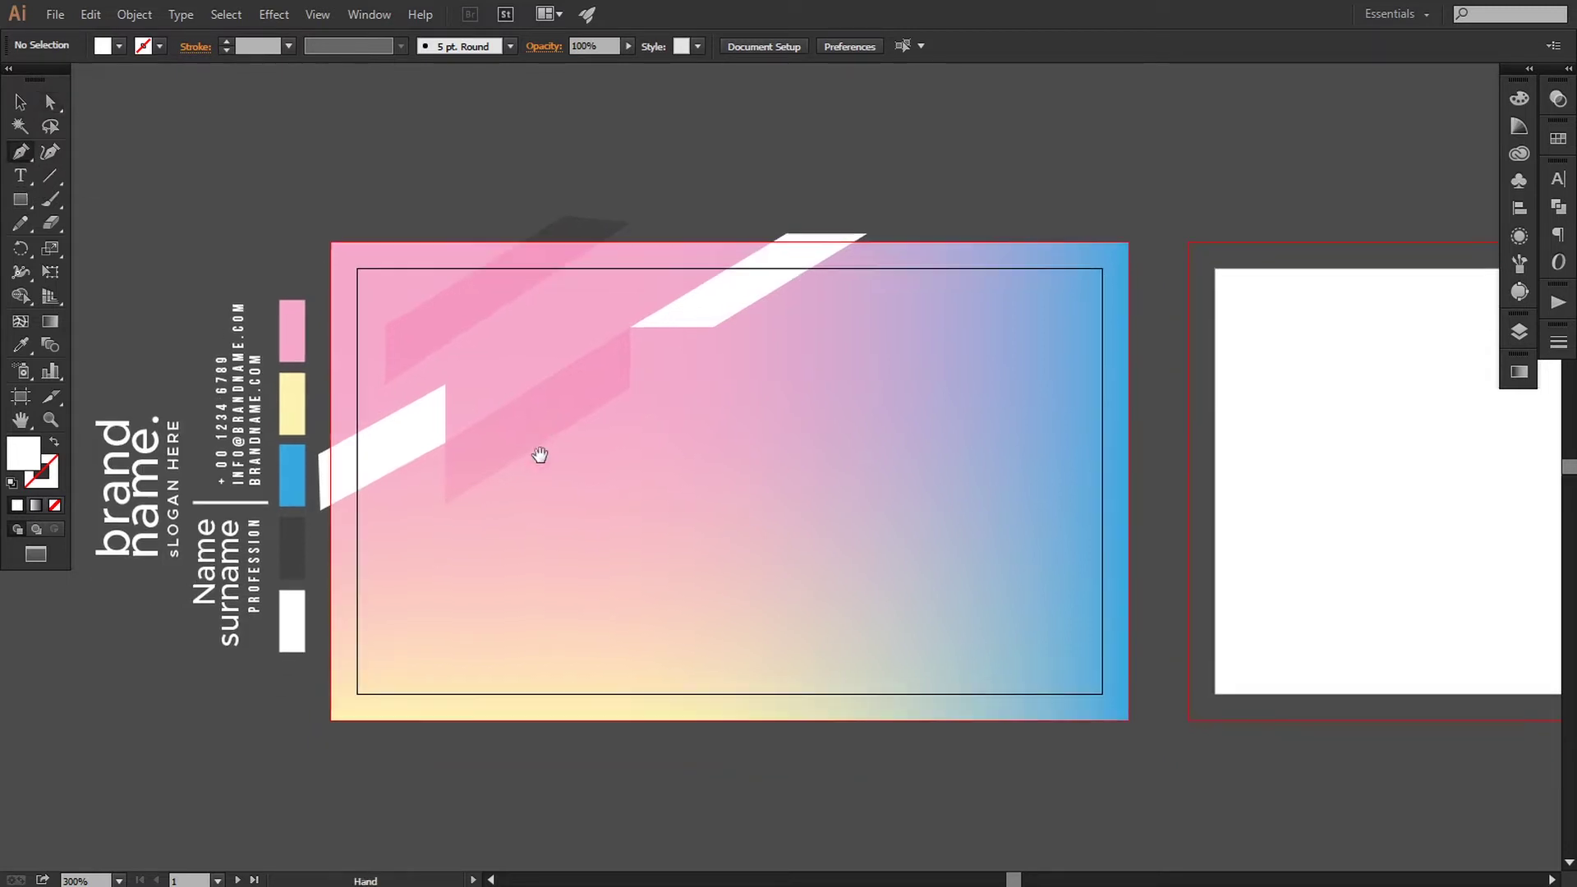
pyautogui.click(444, 504)
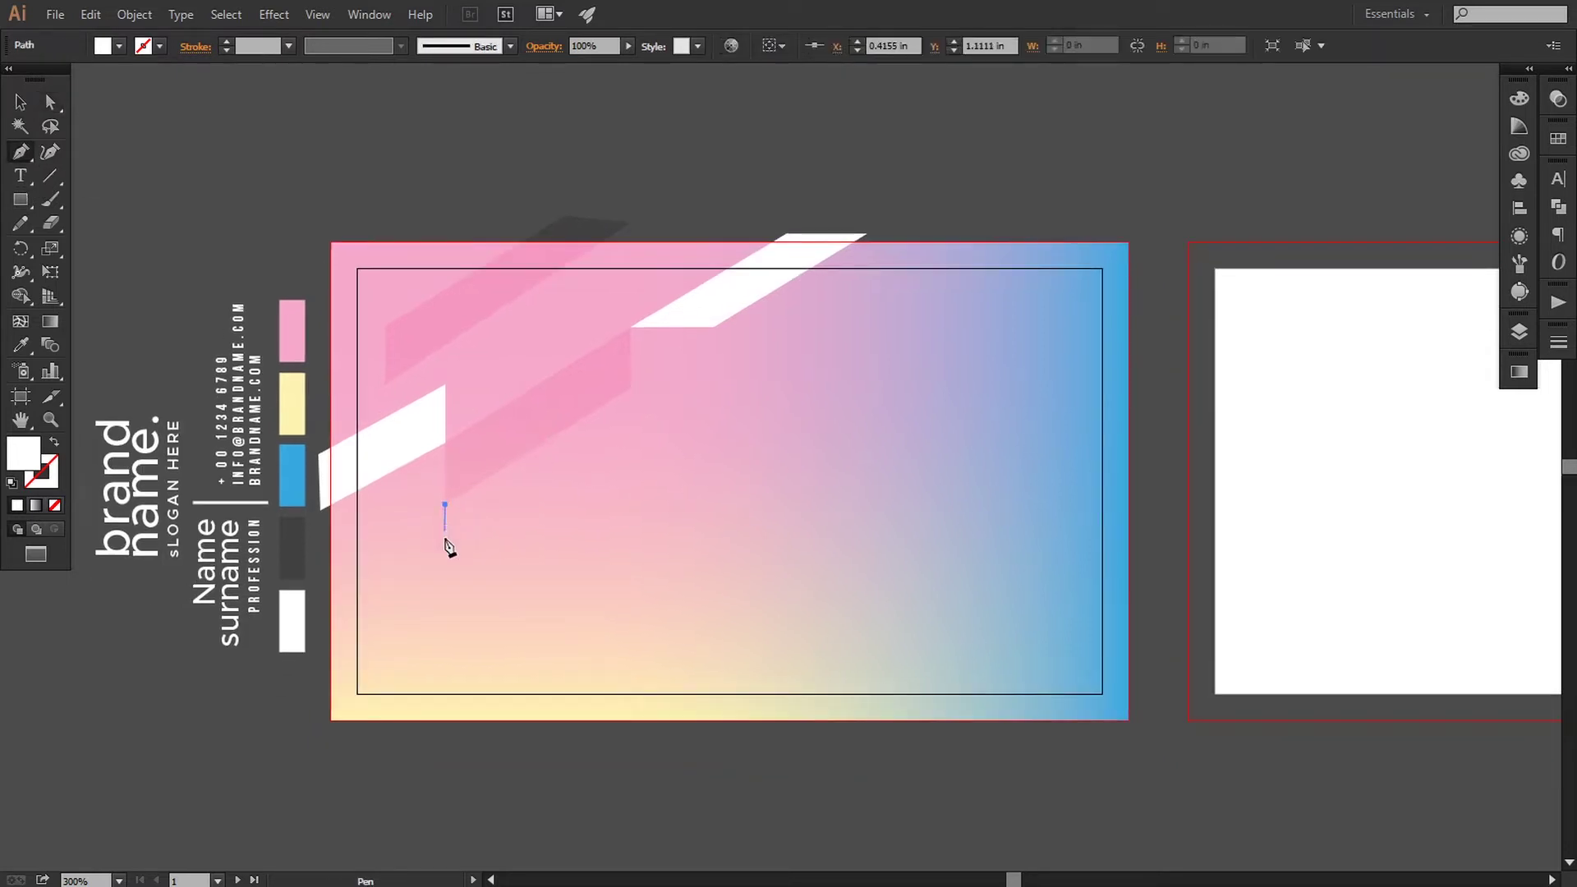
pyautogui.click(444, 555)
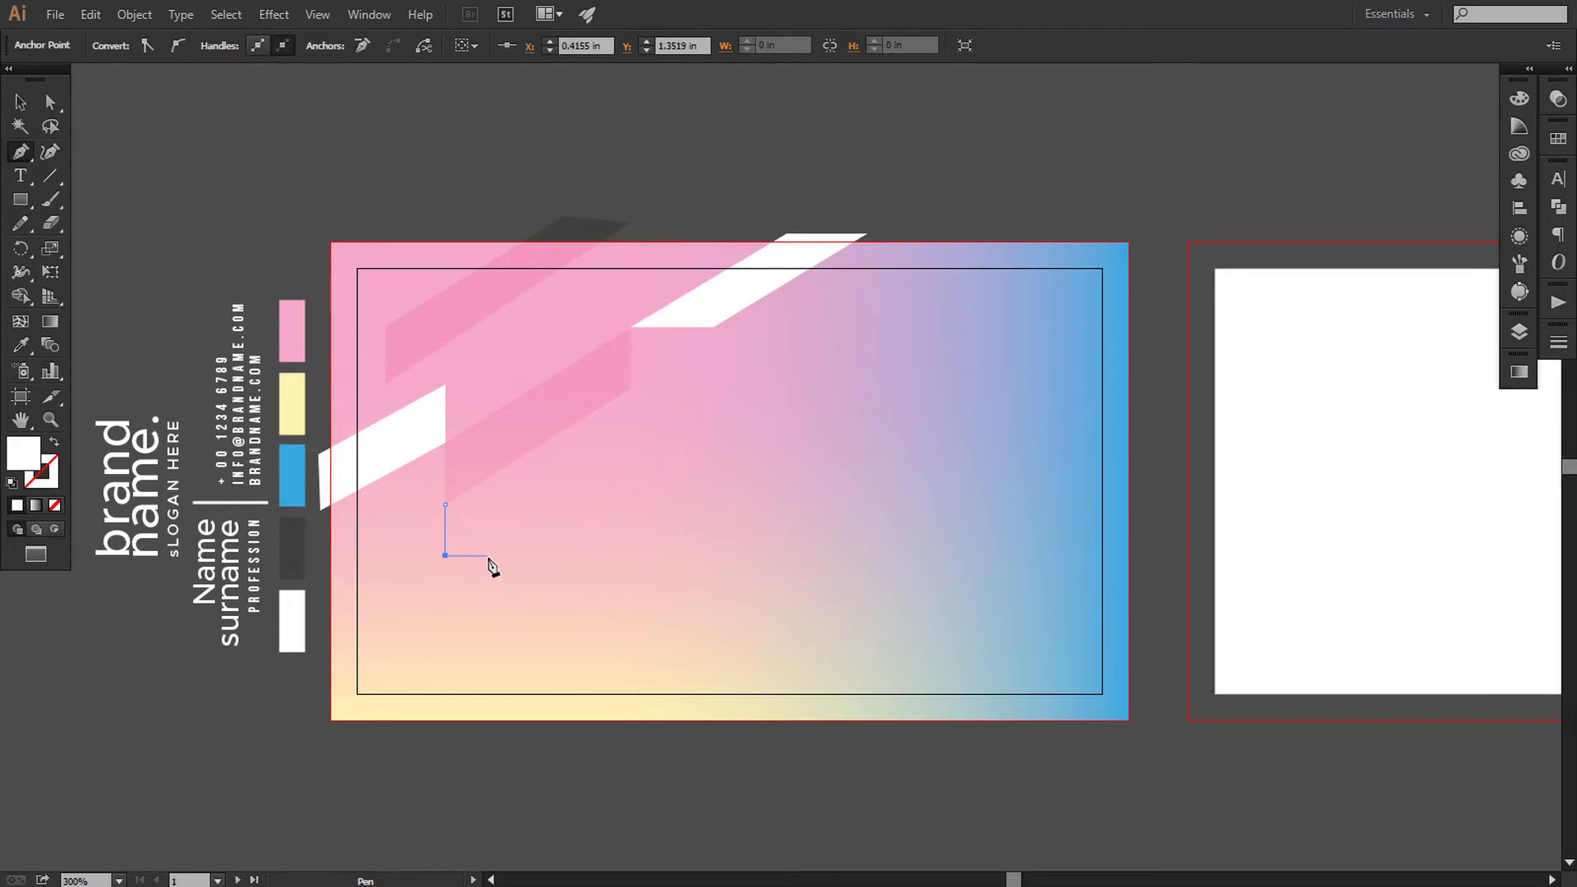
pyautogui.click(499, 555)
pyautogui.click(500, 501)
pyautogui.click(446, 507)
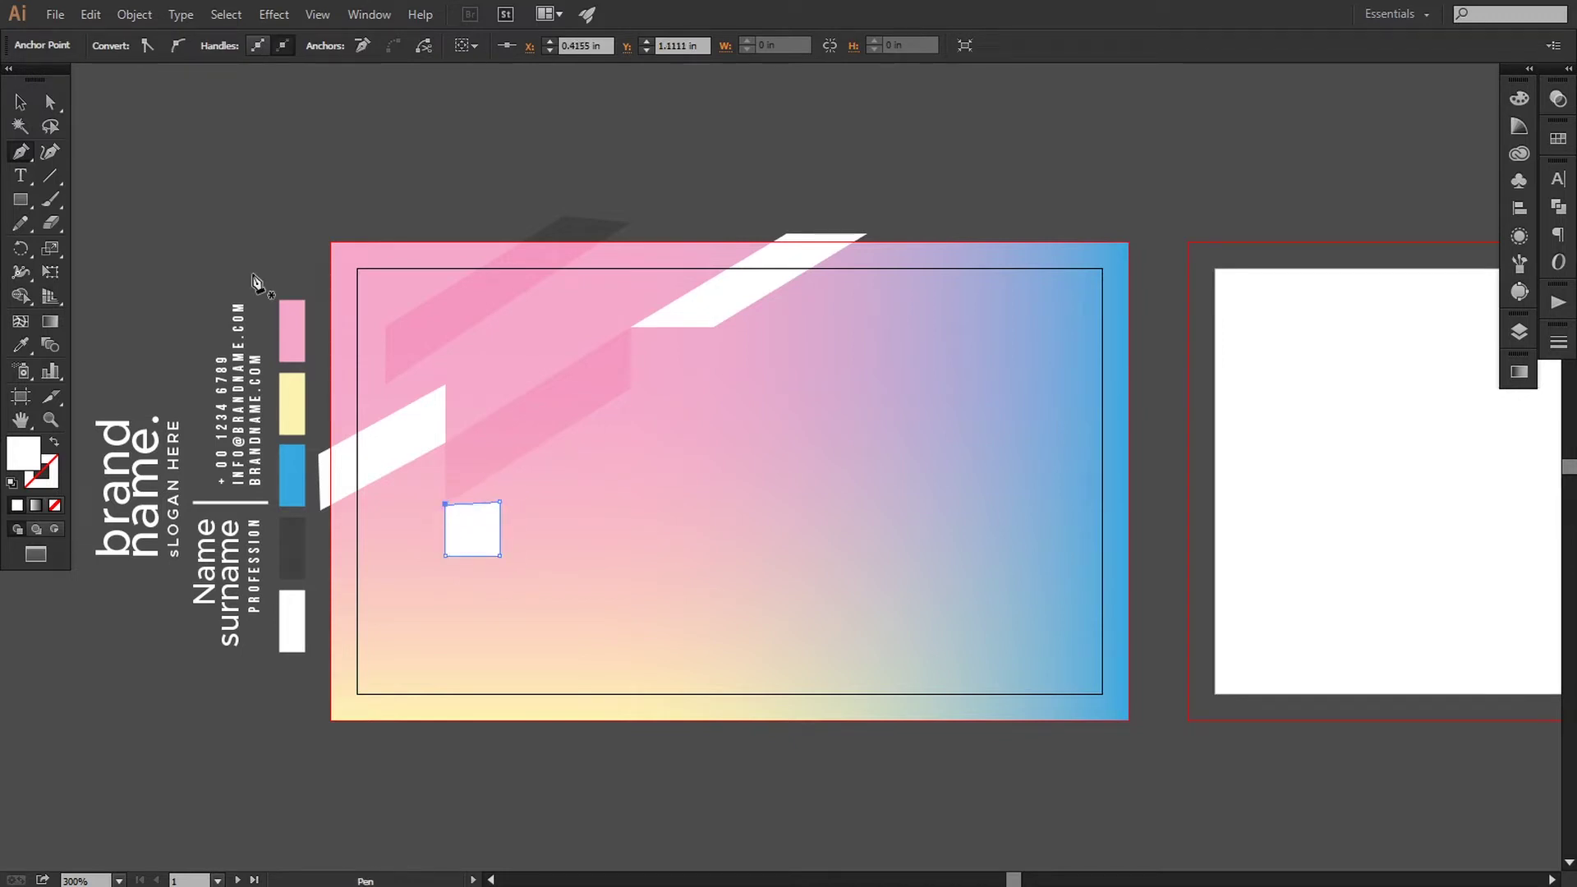
# Level the white square's upper-right corner with its upper-left one, and enlarge the square to about 0.30 × 0.28 in.
pyautogui.click(50, 102)
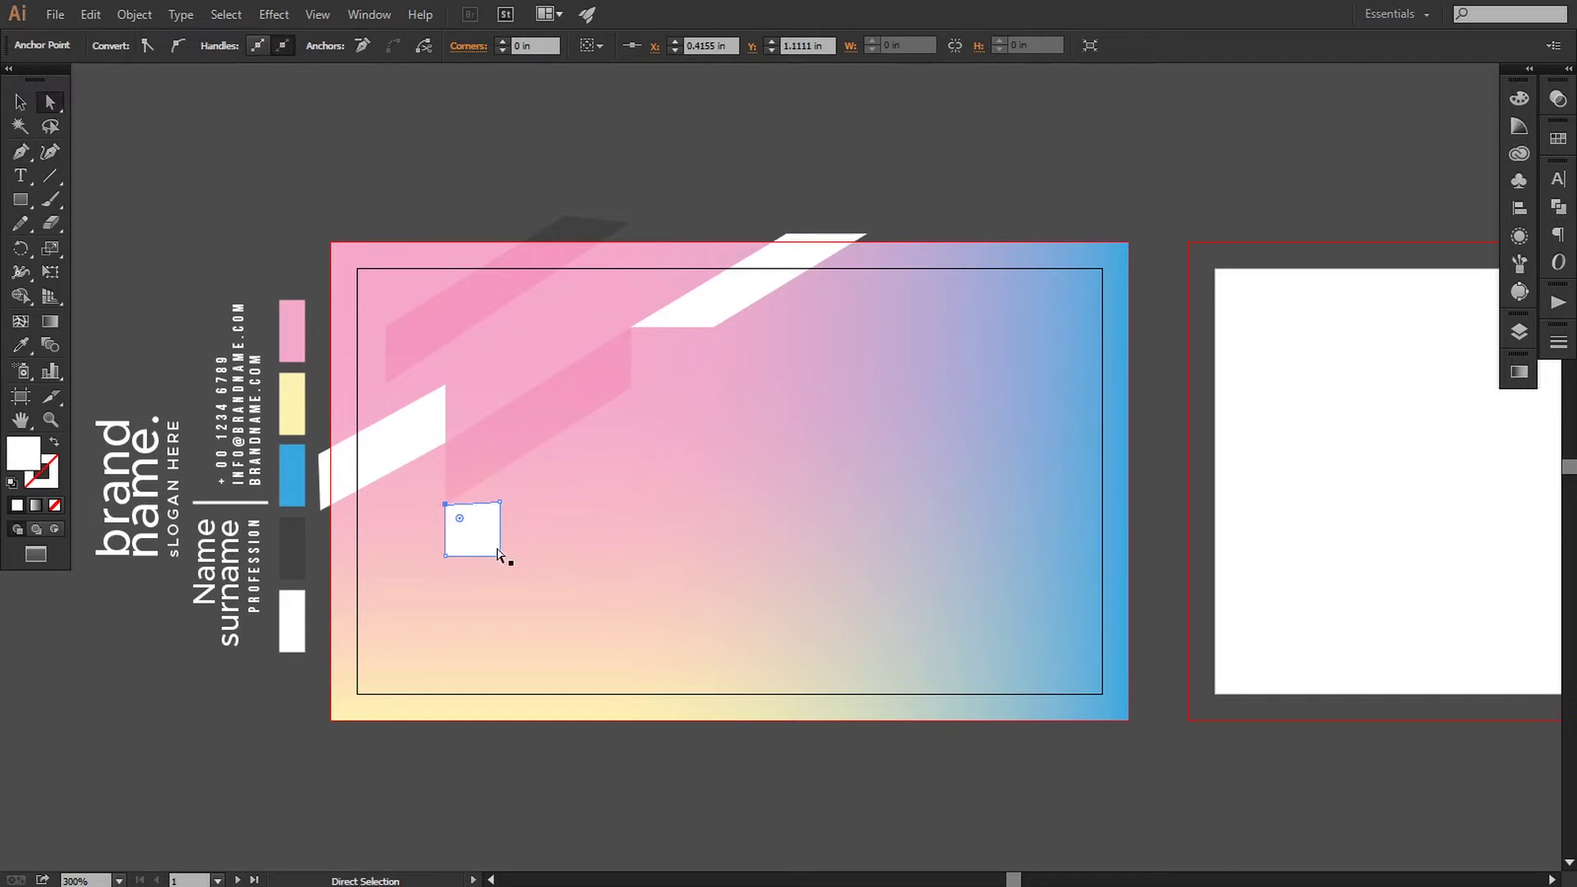
pyautogui.click(500, 502)
pyautogui.press('Down')
pyautogui.press('v')
pyautogui.moveTo(496, 563); pyautogui.dragTo(509, 572)
pyautogui.click(537, 761)
# Draw a slanted white band about 0.86 in wide with the Pen tool, rising from the white square's right edge.
pyautogui.moveTo(538, 761); pyautogui.dragTo(502, 760)
pyautogui.click(20, 155)
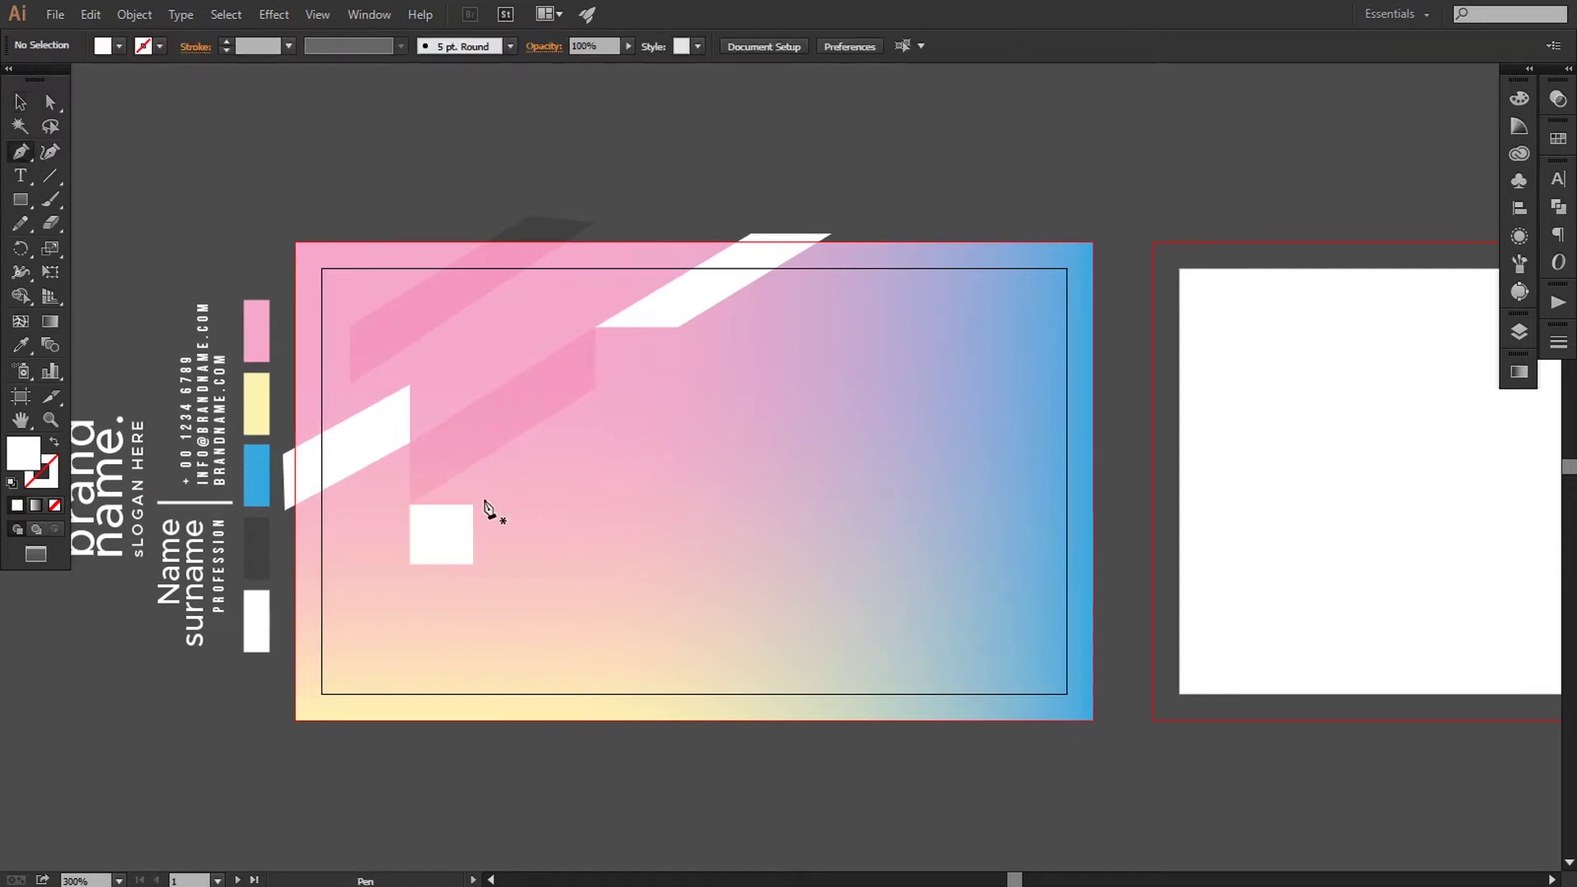
pyautogui.click(473, 504)
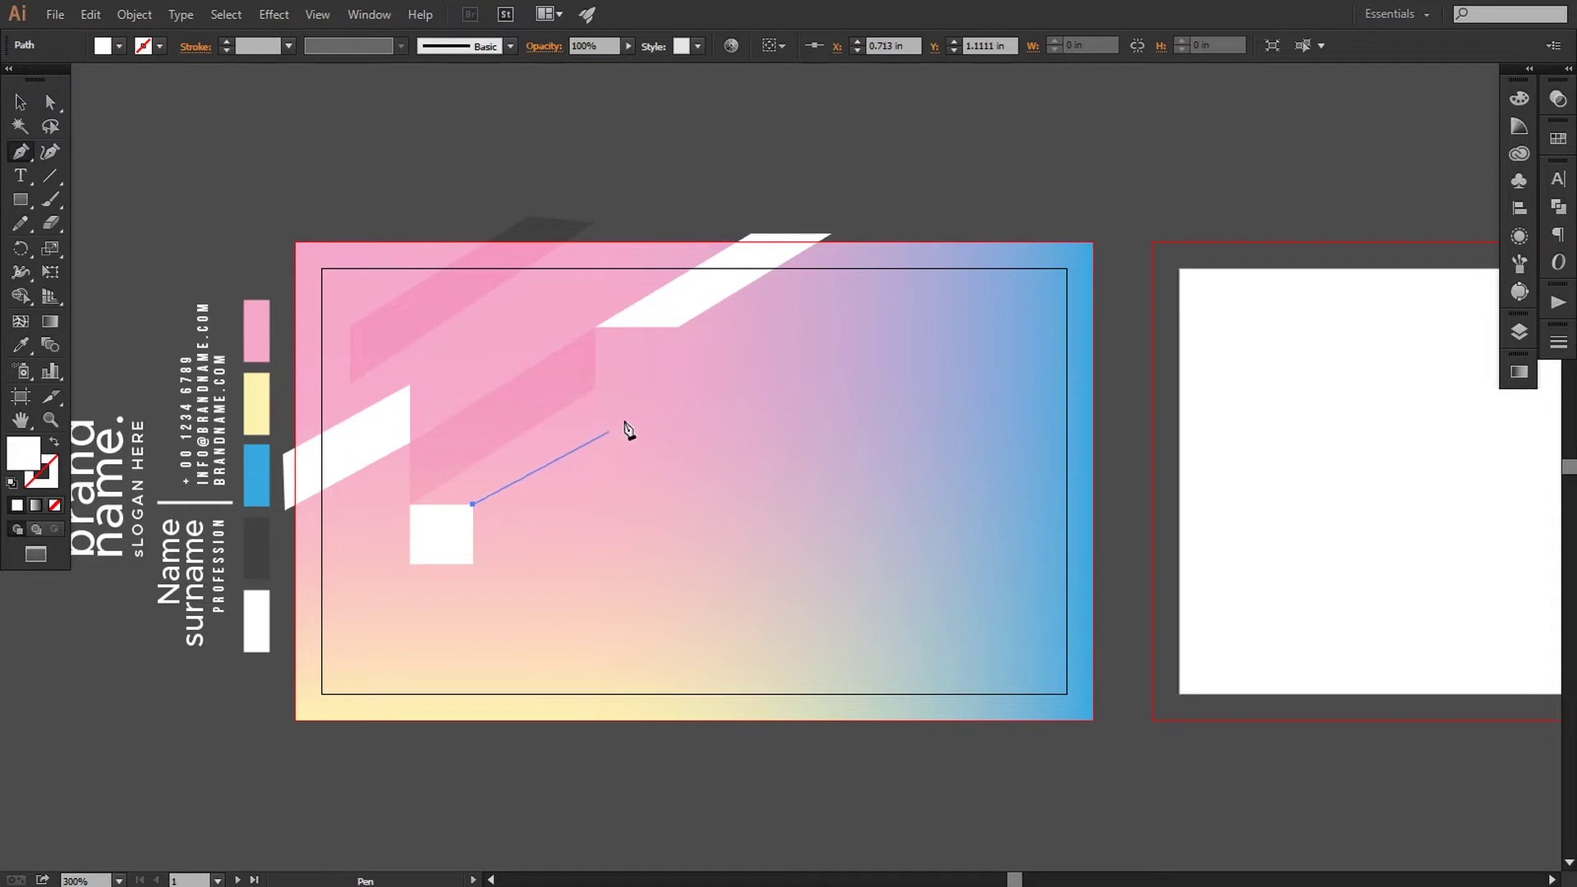
pyautogui.click(656, 393)
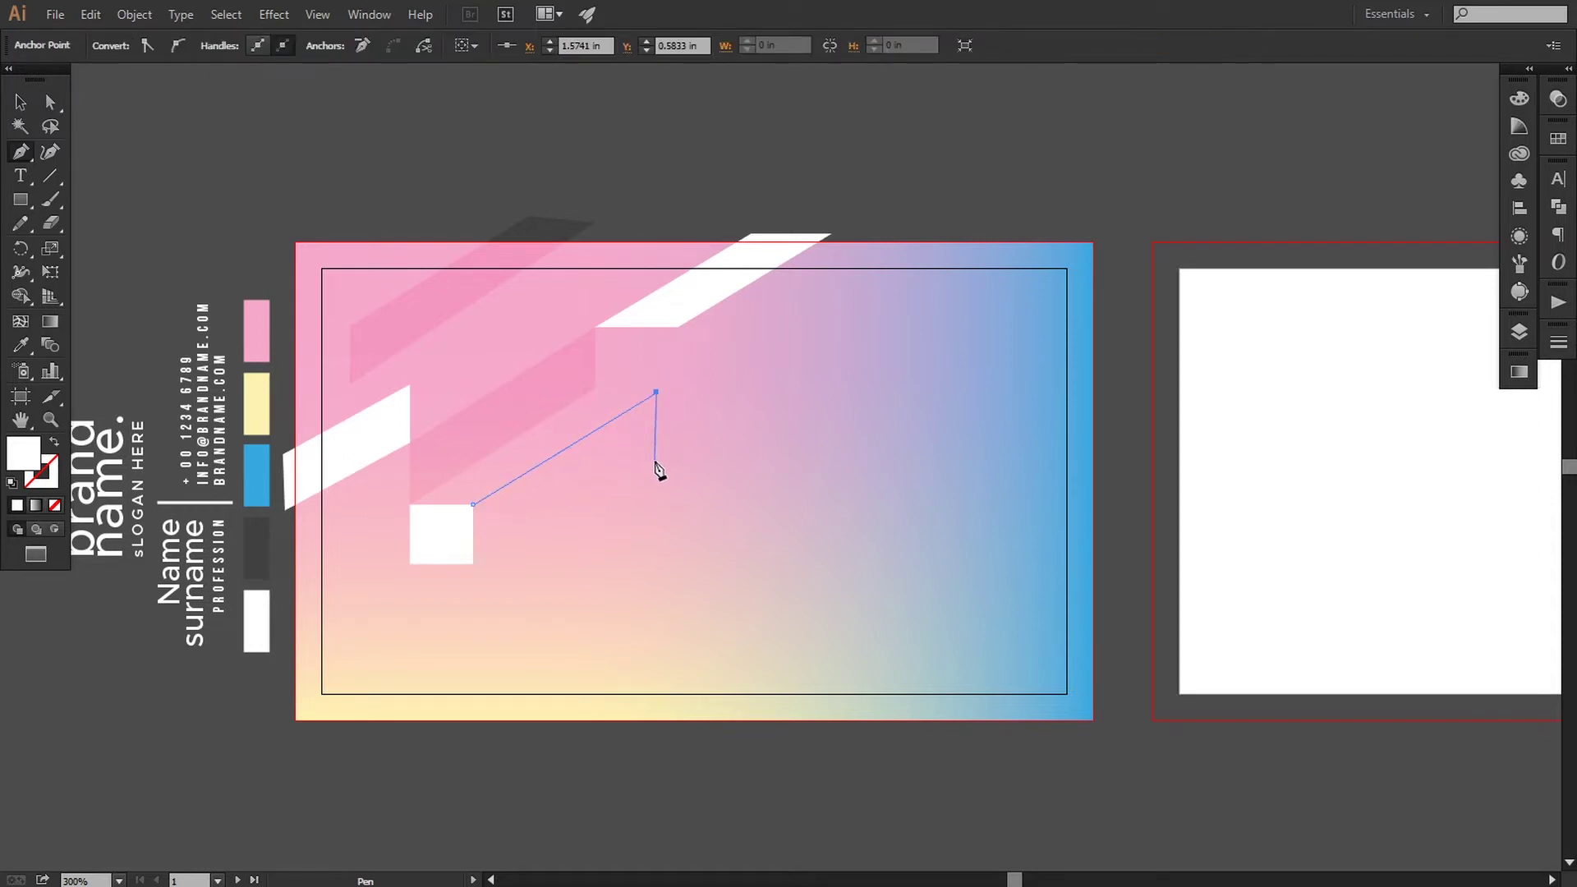
pyautogui.click(654, 461)
pyautogui.click(473, 563)
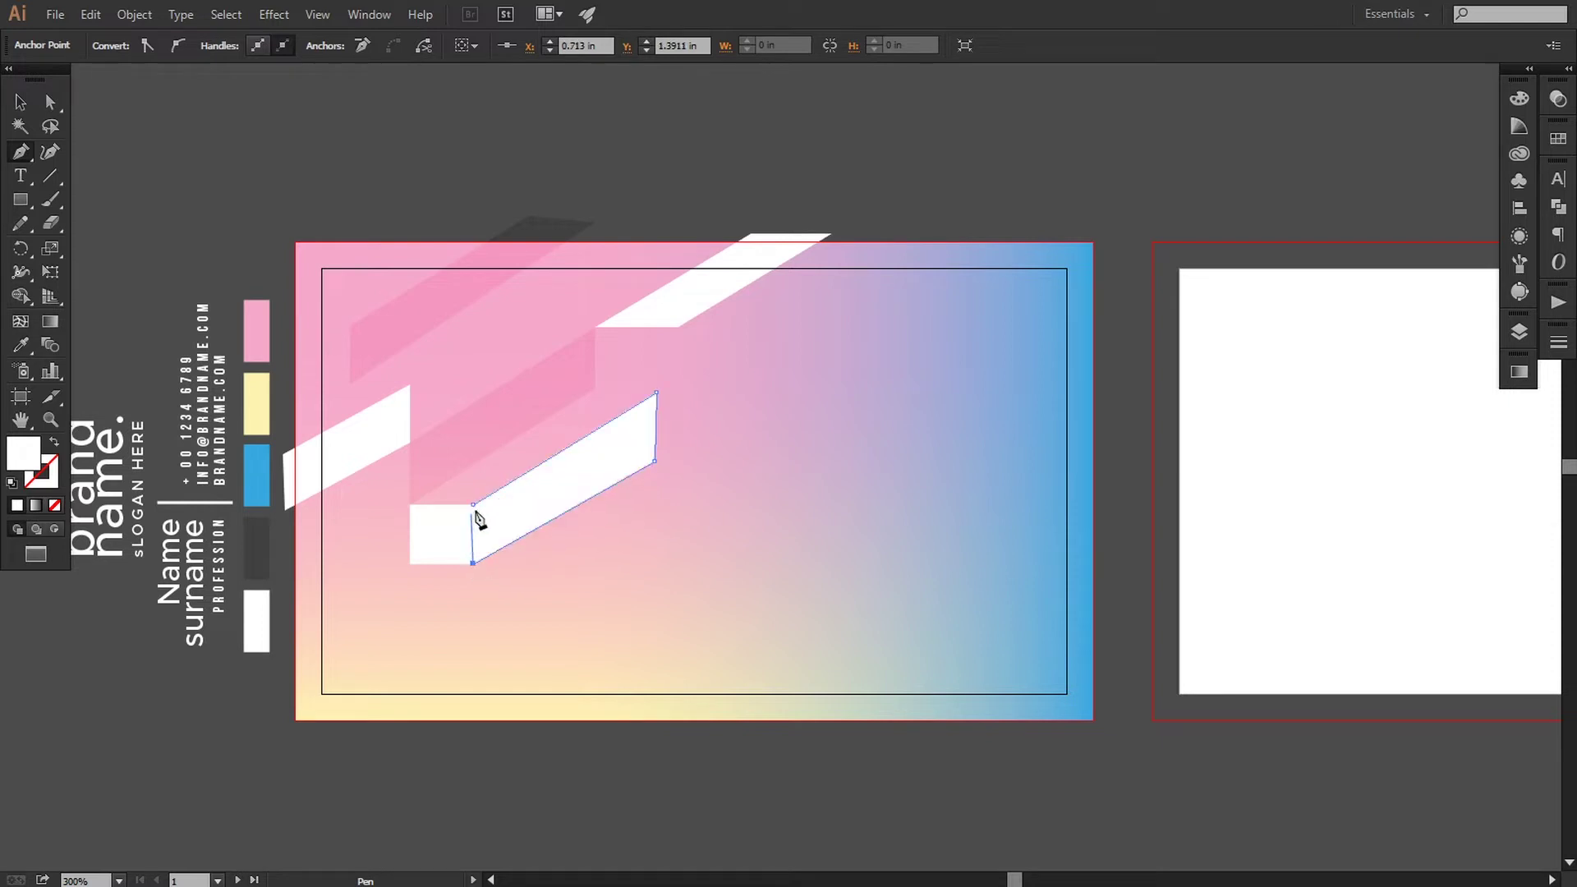
pyautogui.click(473, 504)
# Move the lower-right corner of the band beside the square up to about X 1.58, Y 0.87 in.
pyautogui.click(50, 102)
pyautogui.click(656, 457)
pyautogui.press('Up')
pyautogui.press('Up')
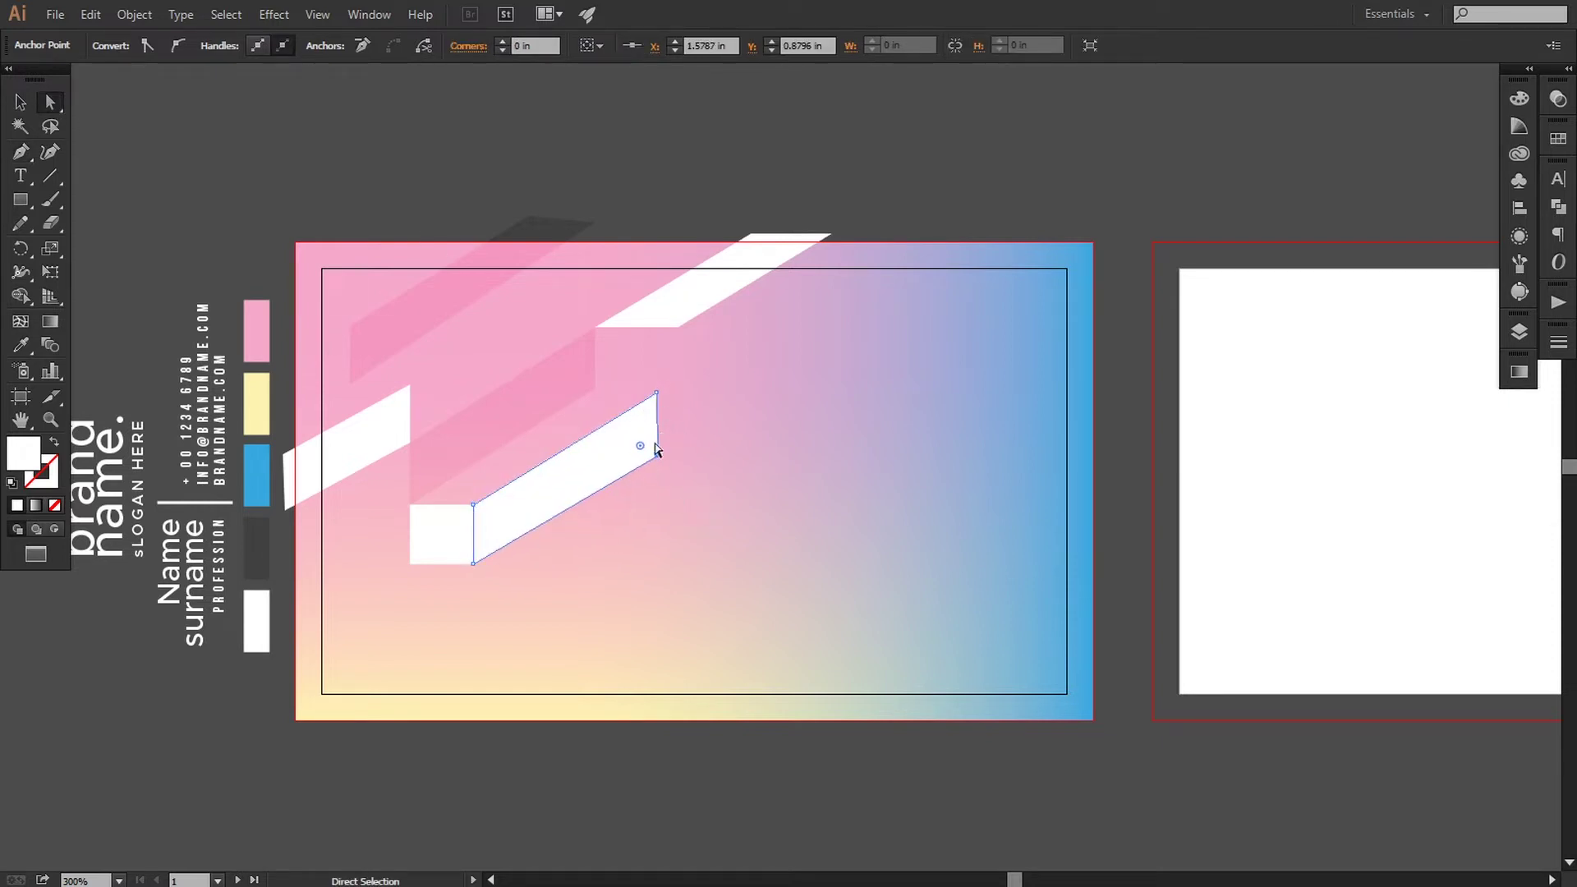
pyautogui.moveTo(656, 457); pyautogui.dragTo(656, 457)
pyautogui.press('Up')
# Fill the band beside the square with the dark gray swatch color and set its blend mode to Overlay.
pyautogui.click(20, 345)
pyautogui.click(257, 538)
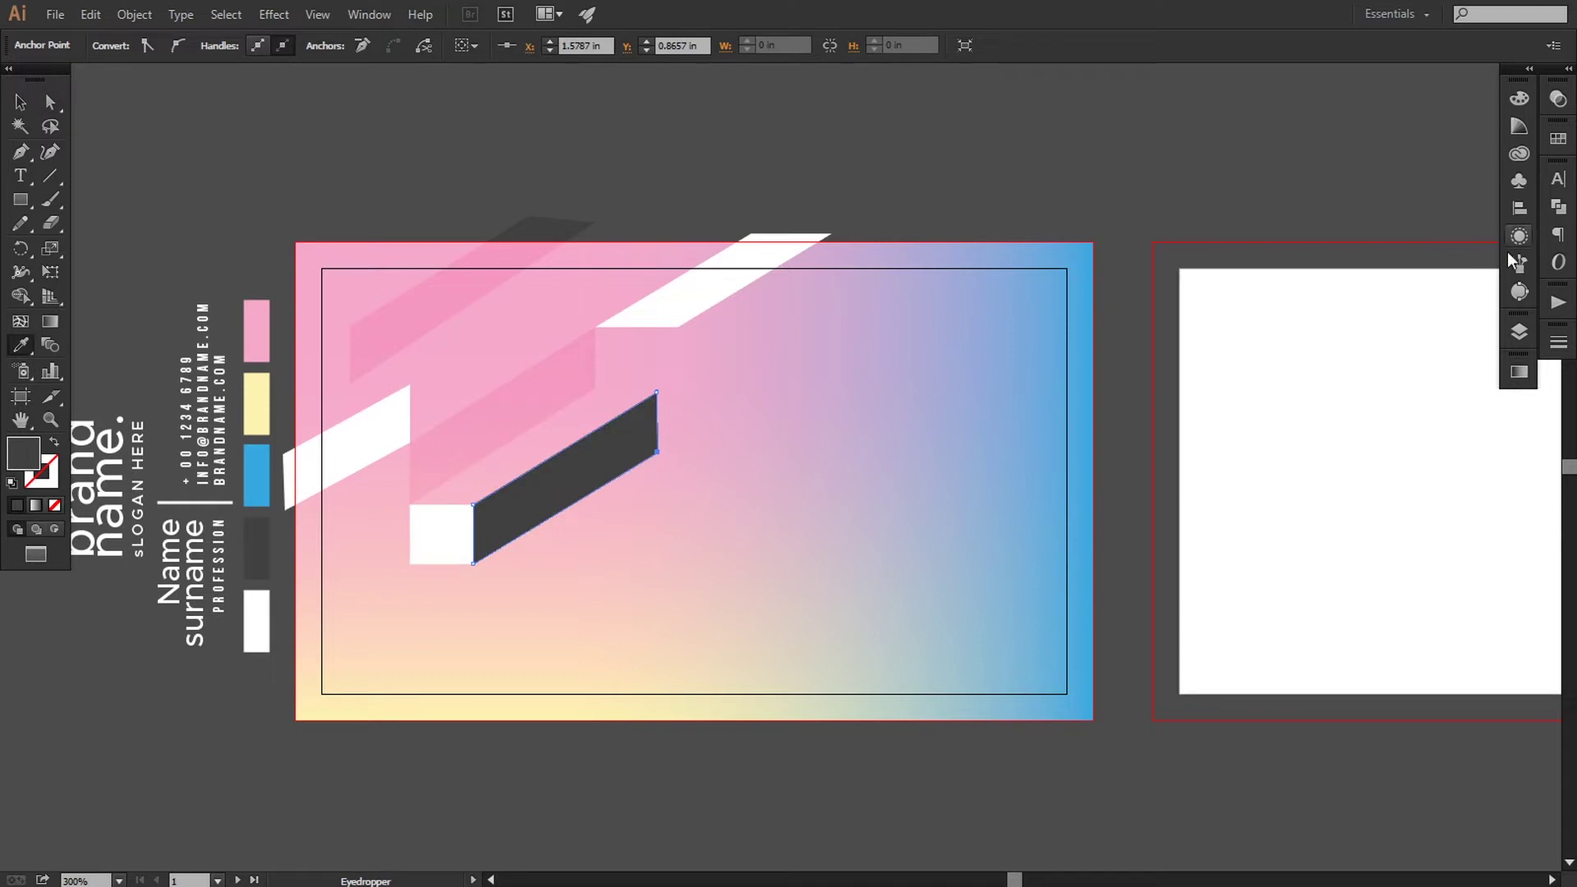
pyautogui.click(1519, 372)
pyautogui.click(1363, 109)
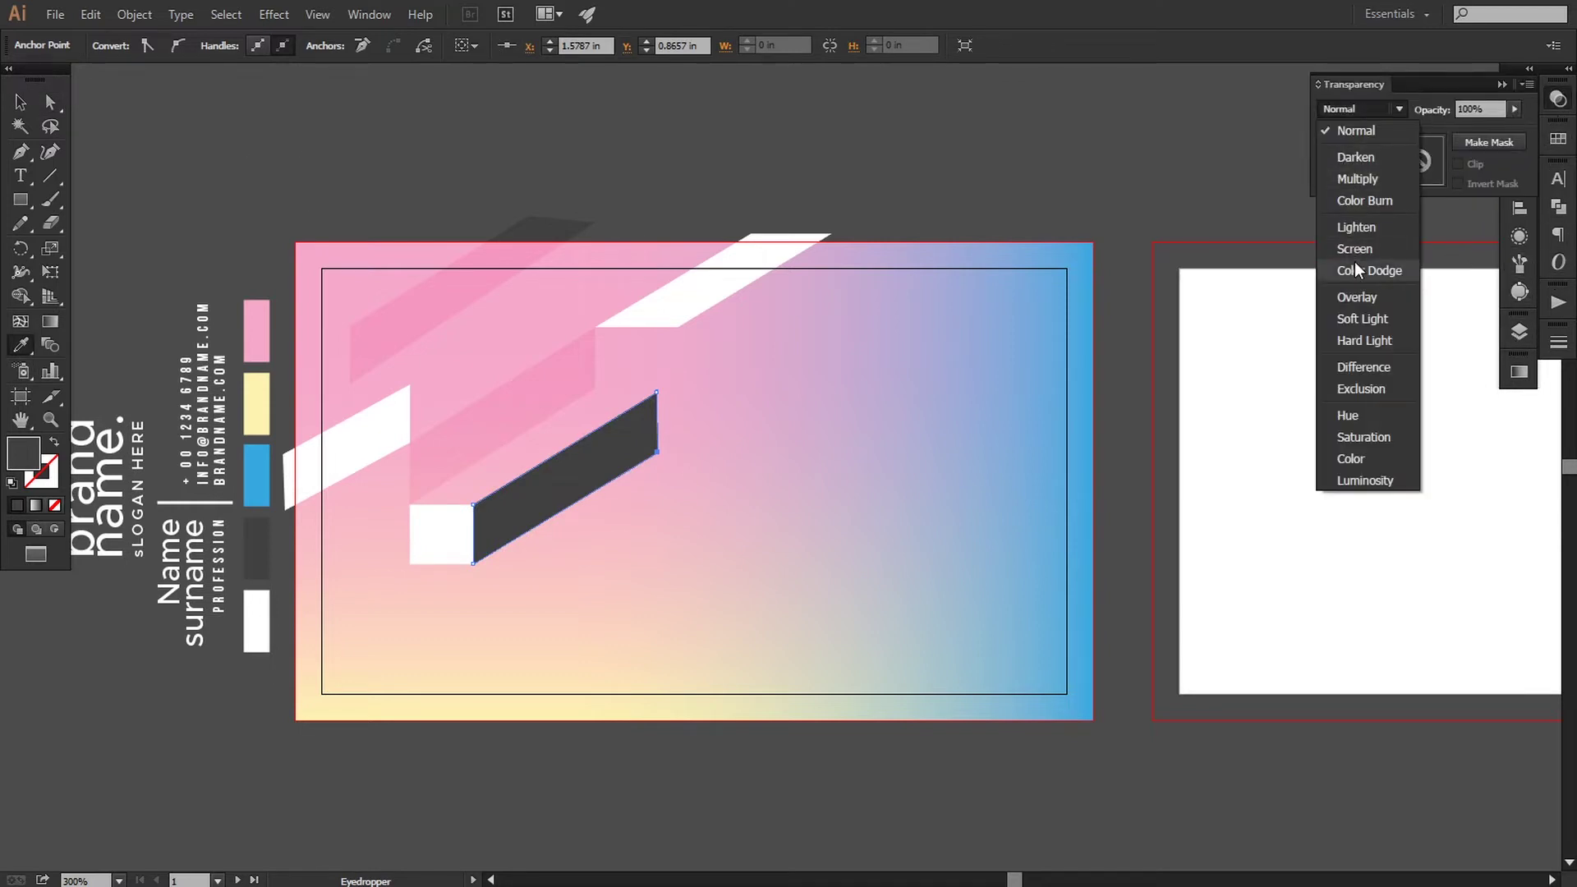
pyautogui.click(1353, 296)
pyautogui.click(1501, 84)
pyautogui.press('a')
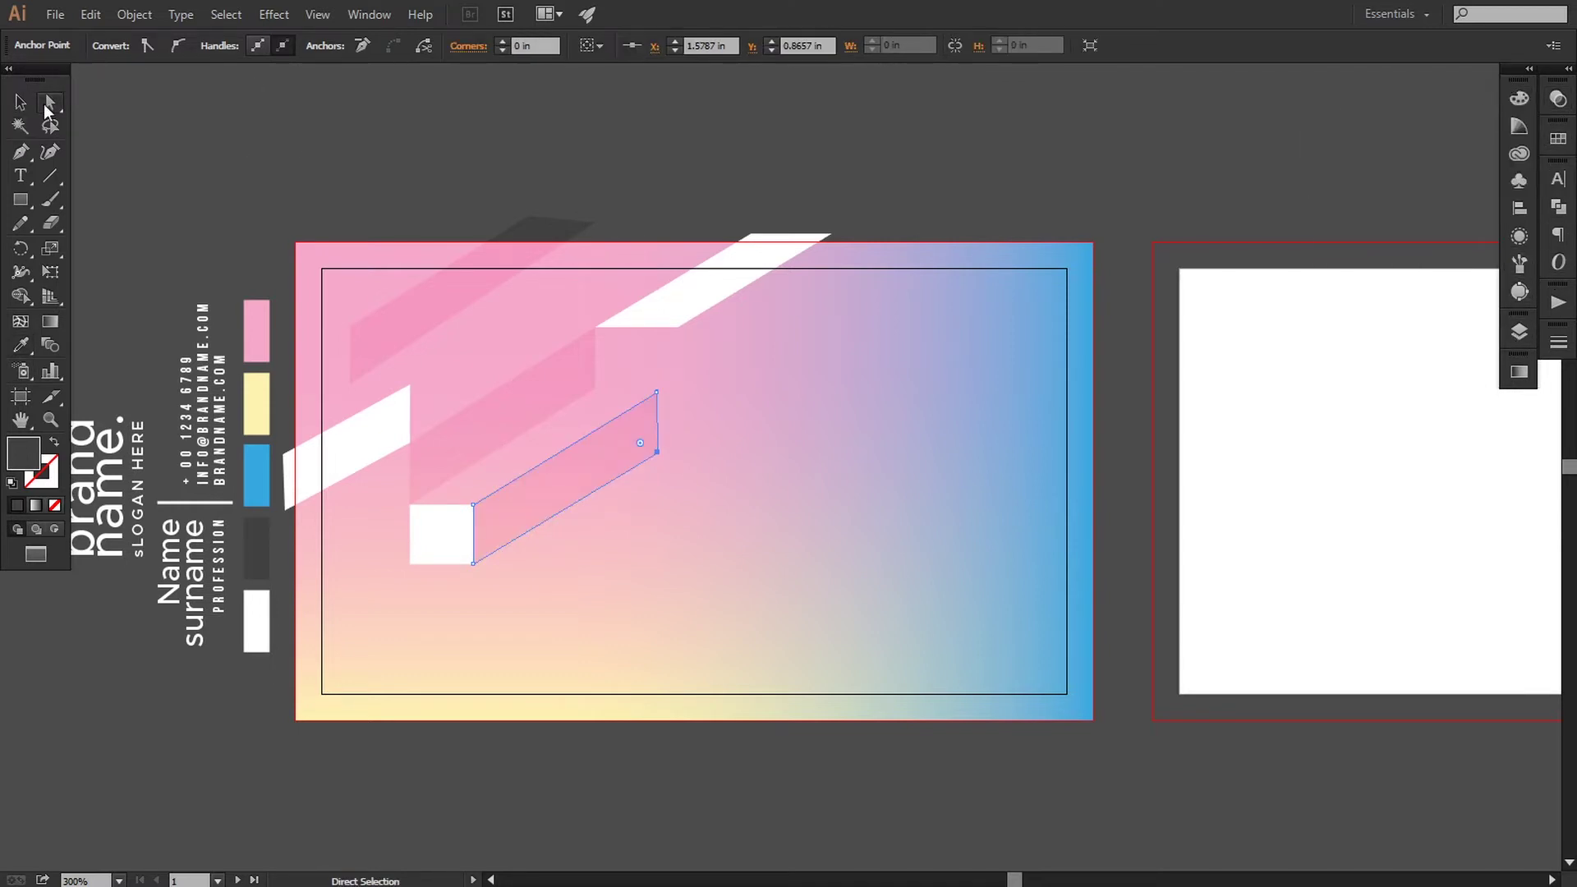
pyautogui.click(863, 141)
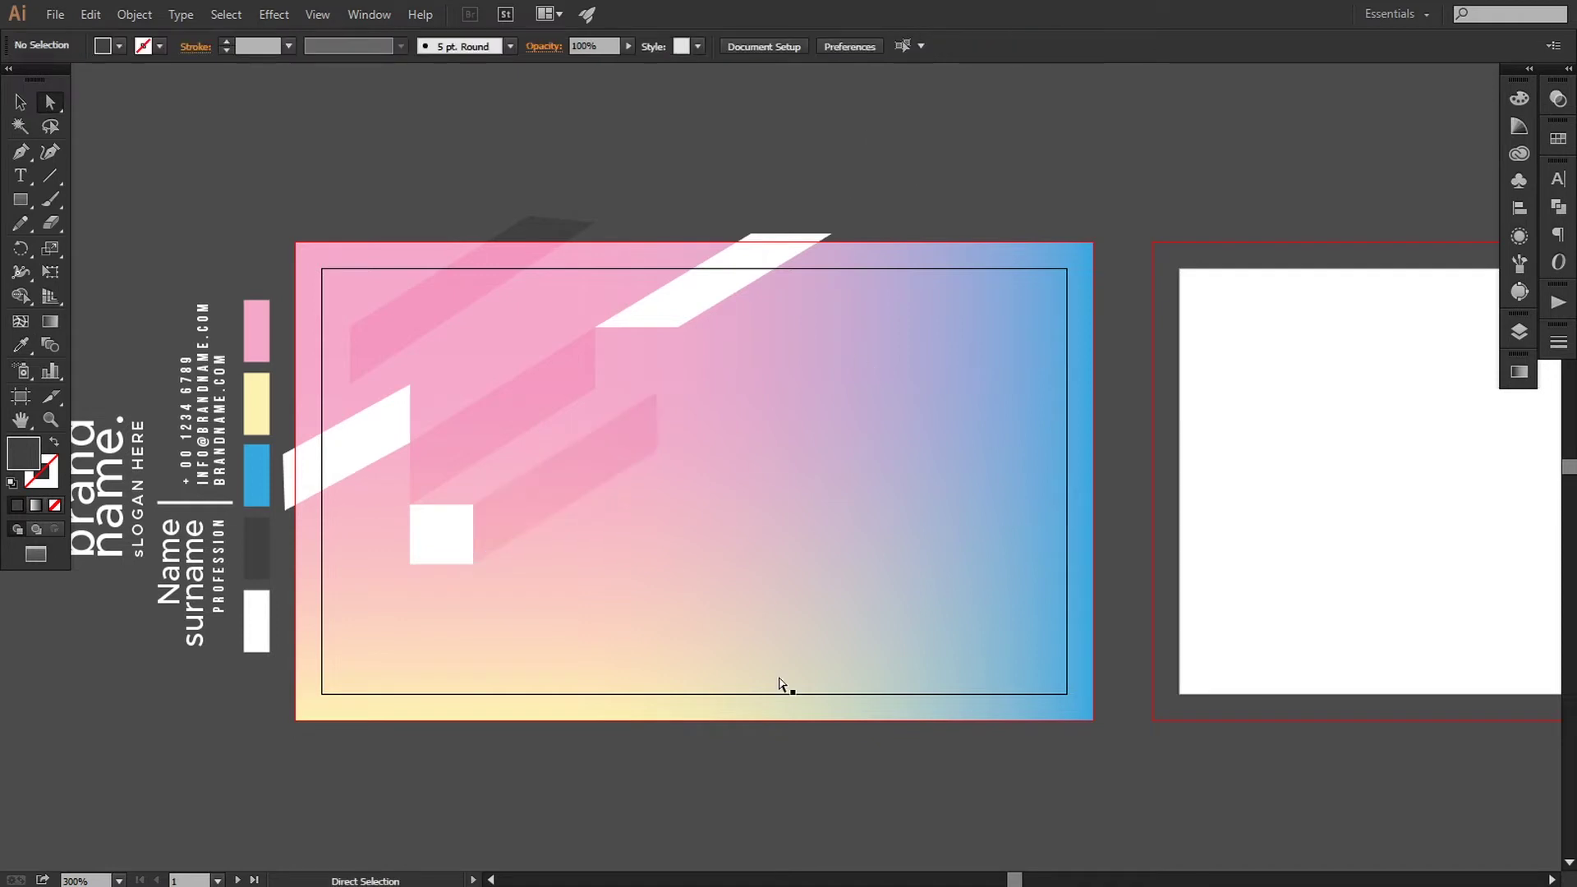
# Draw another slanted dark band with the Pen tool beside the upper white band, from about Y 0.42 in up past the card's top edge.
pyautogui.moveTo(466, 610); pyautogui.dragTo(495, 618)
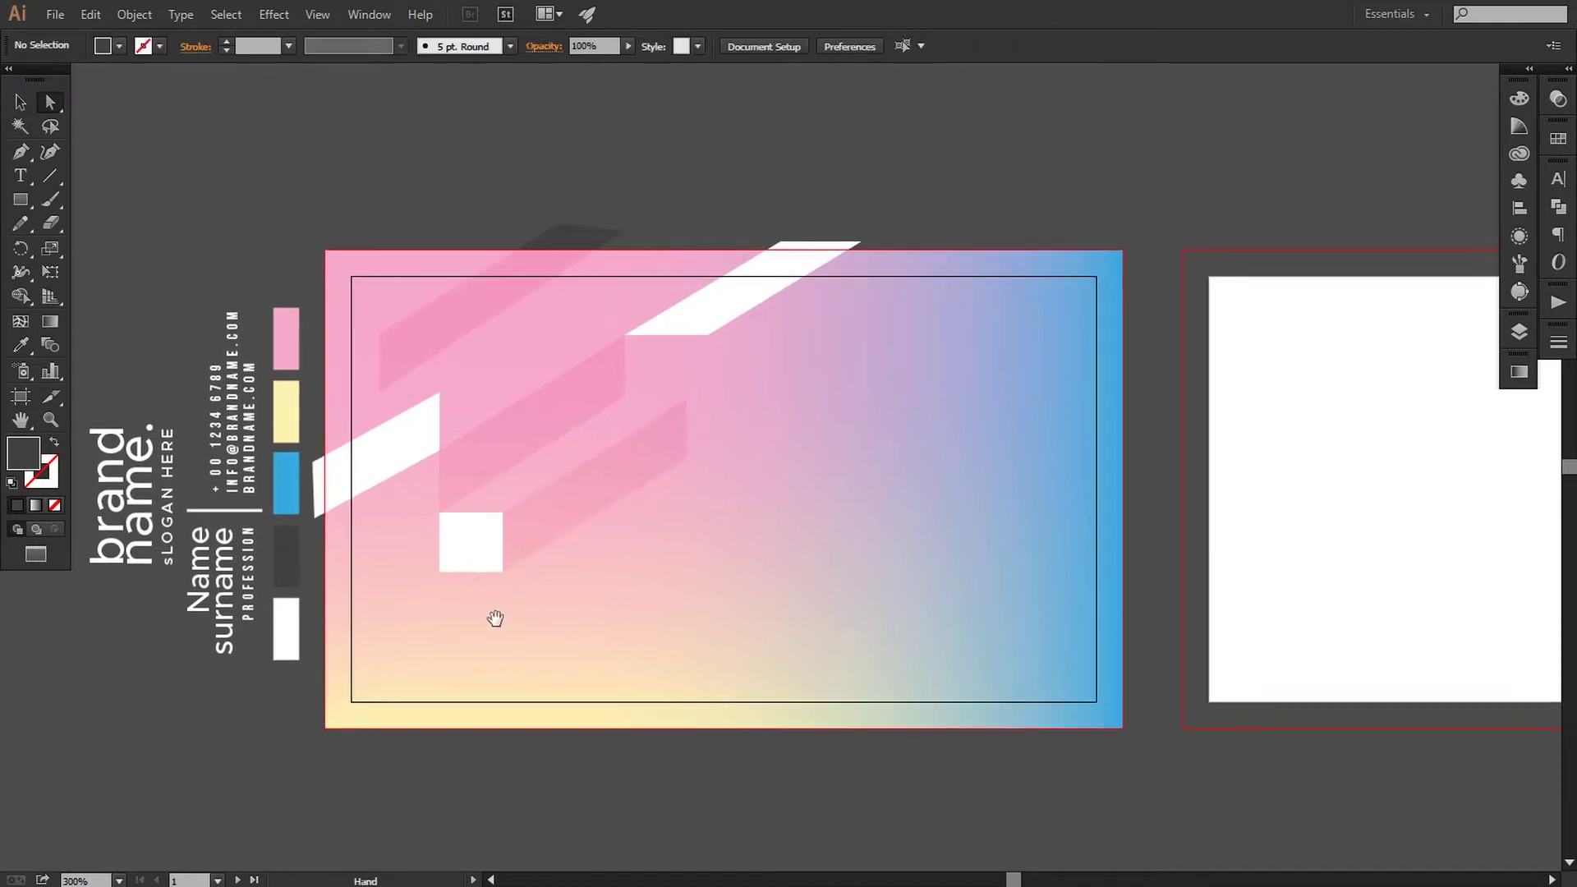
pyautogui.click(23, 201)
pyautogui.click(21, 151)
pyautogui.moveTo(925, 240); pyautogui.dragTo(901, 265)
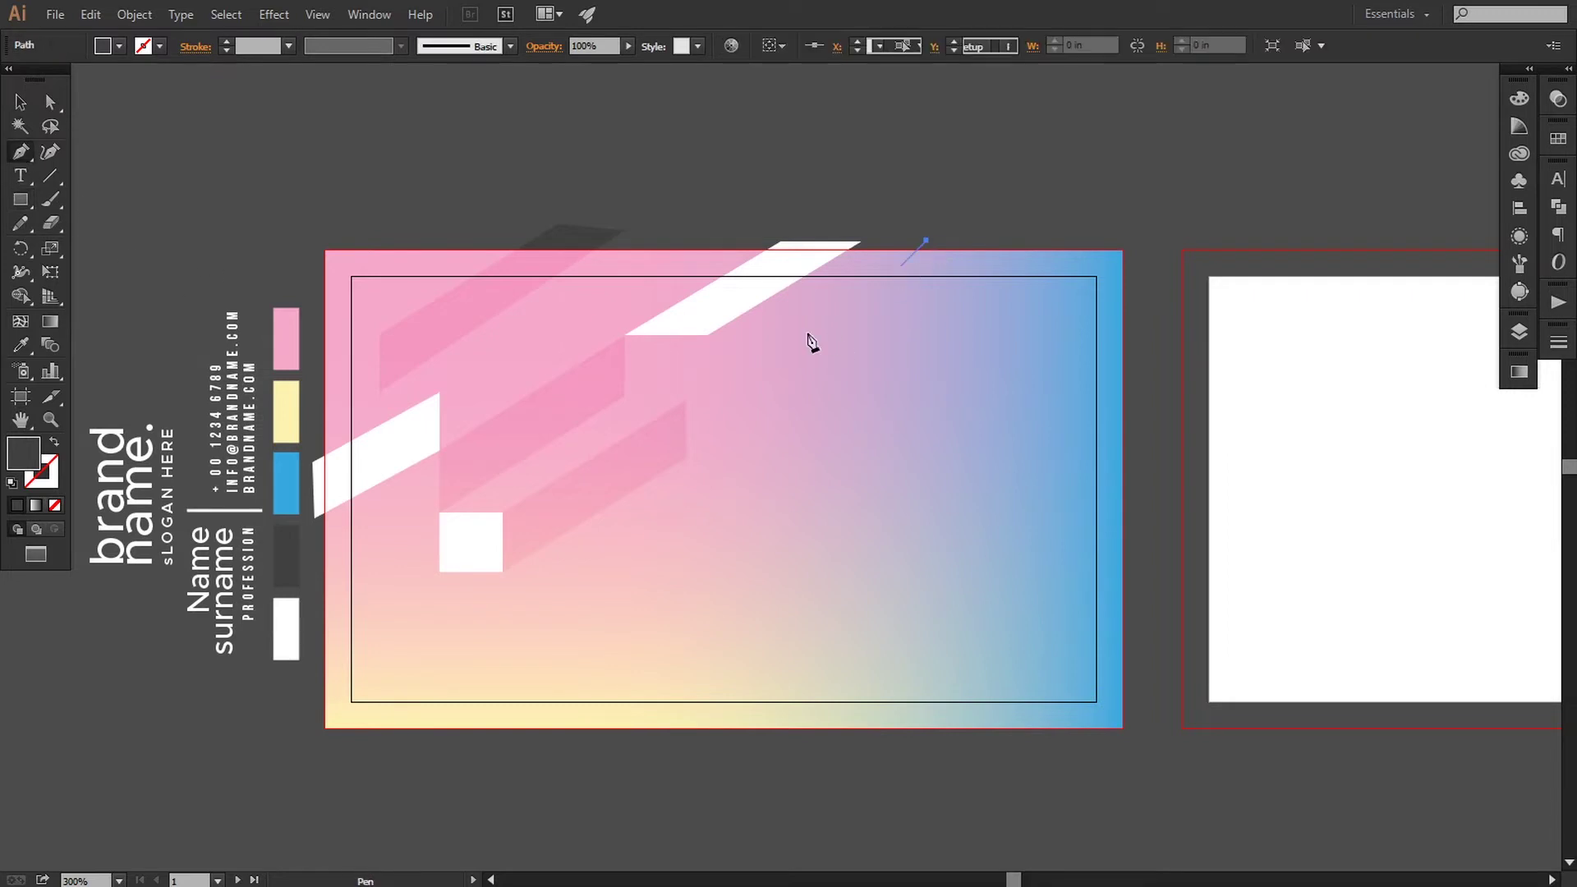
pyautogui.click(739, 364)
pyautogui.click(825, 364)
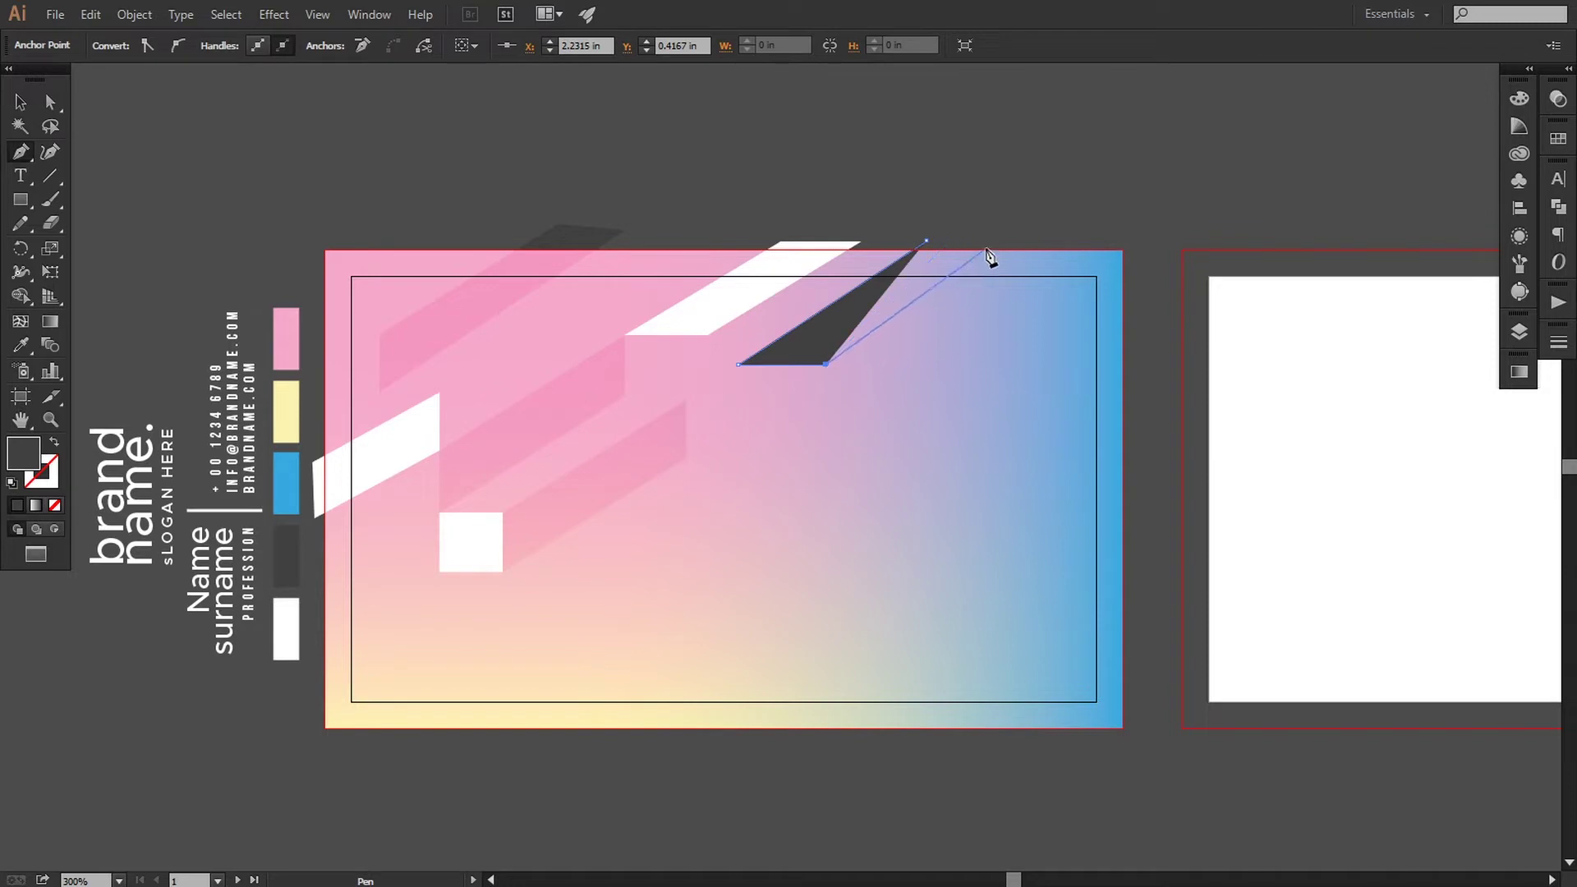
pyautogui.click(1005, 238)
pyautogui.click(925, 240)
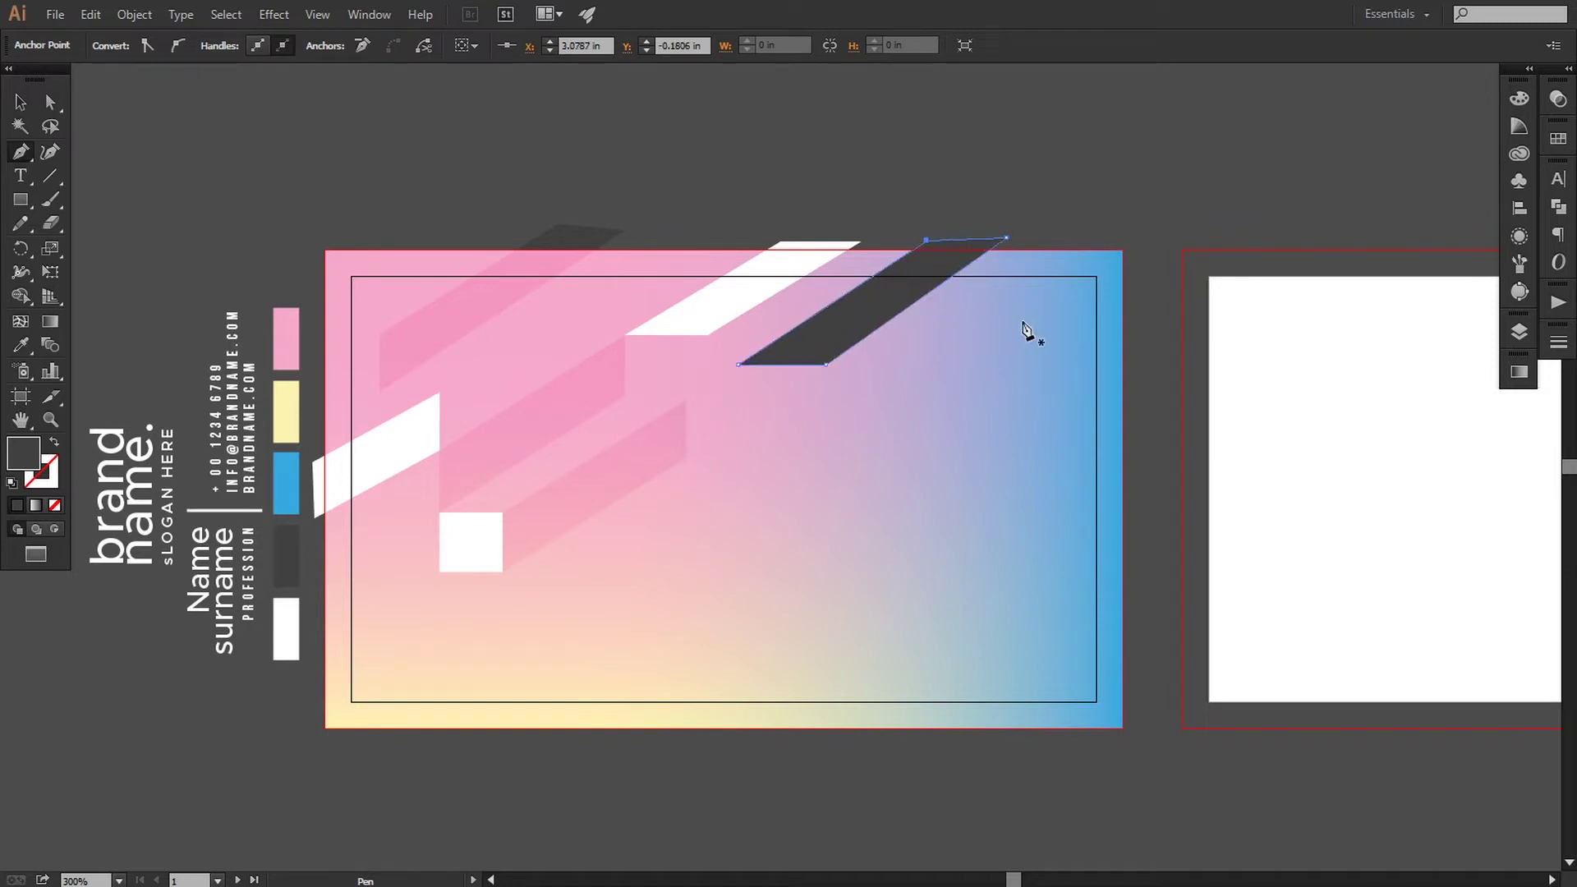
# Copy the first band's translucent appearance onto the new band, and shift its upper corner points slightly right.
pyautogui.click(33, 339)
pyautogui.click(414, 343)
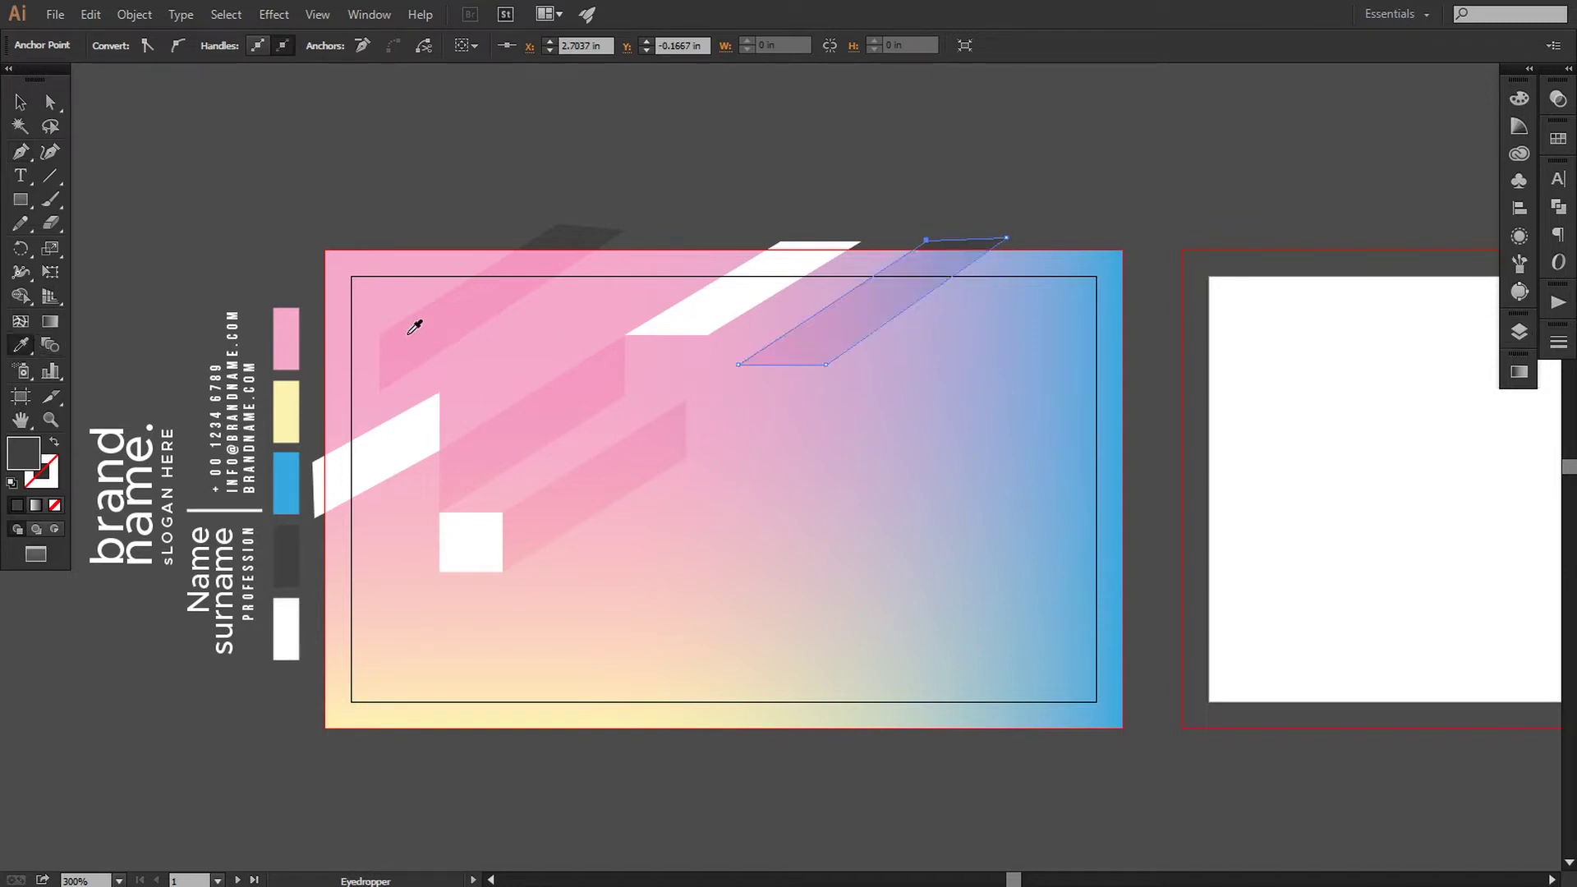
pyautogui.press('a')
pyautogui.moveTo(927, 240); pyautogui.dragTo(1015, 239)
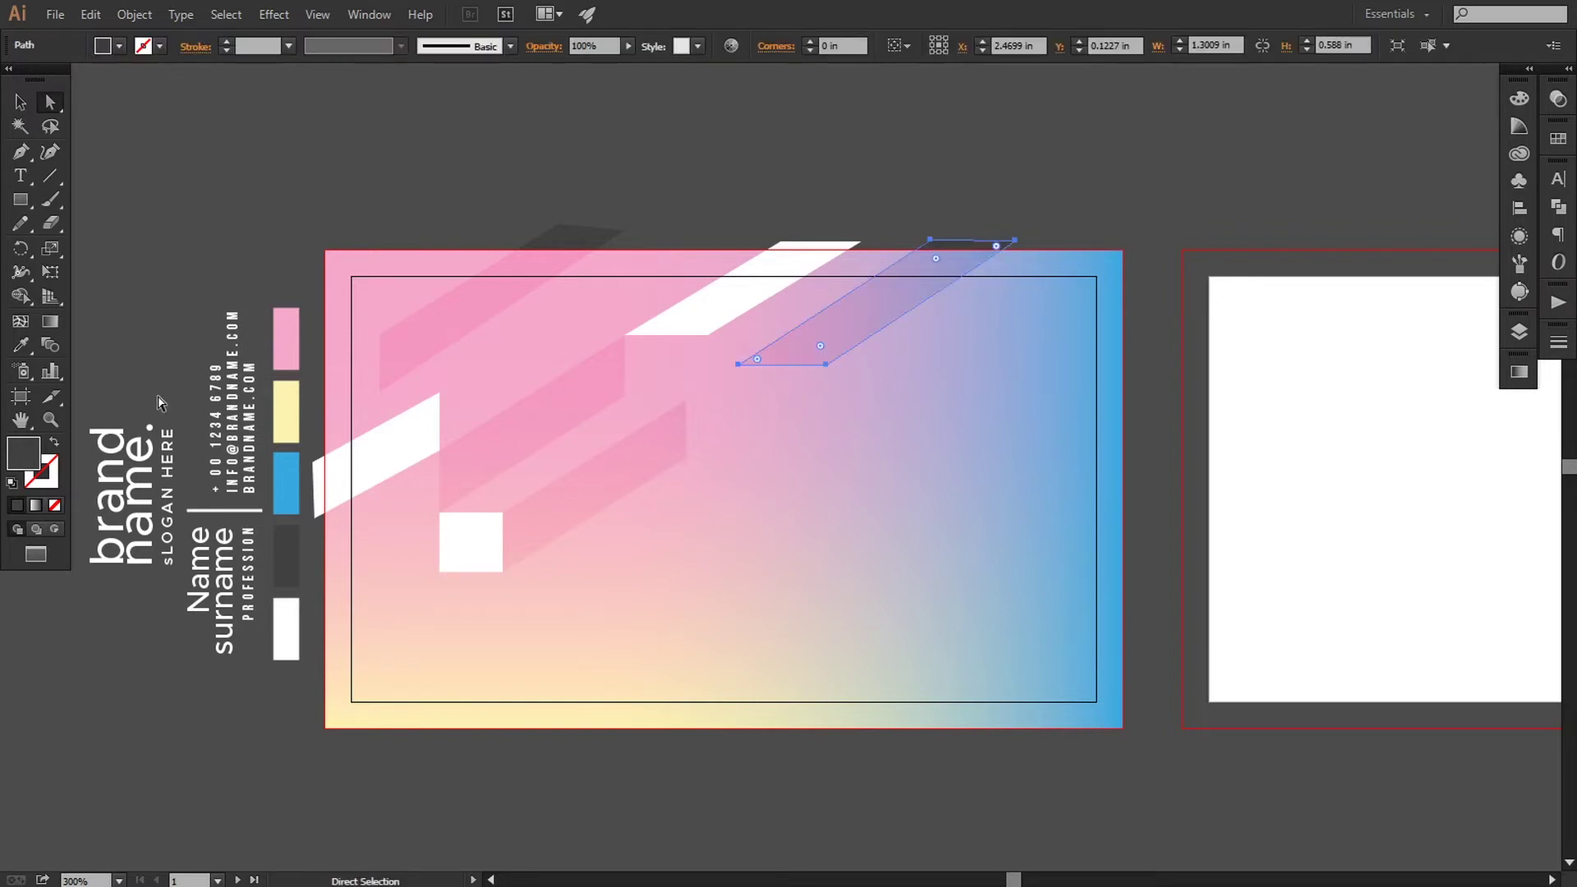
# Darken the fill of the translucent band beside the upper white band to #111111.
pyautogui.doubleClick(22, 465)
pyautogui.moveTo(1145, 695); pyautogui.dragTo(1137, 716)
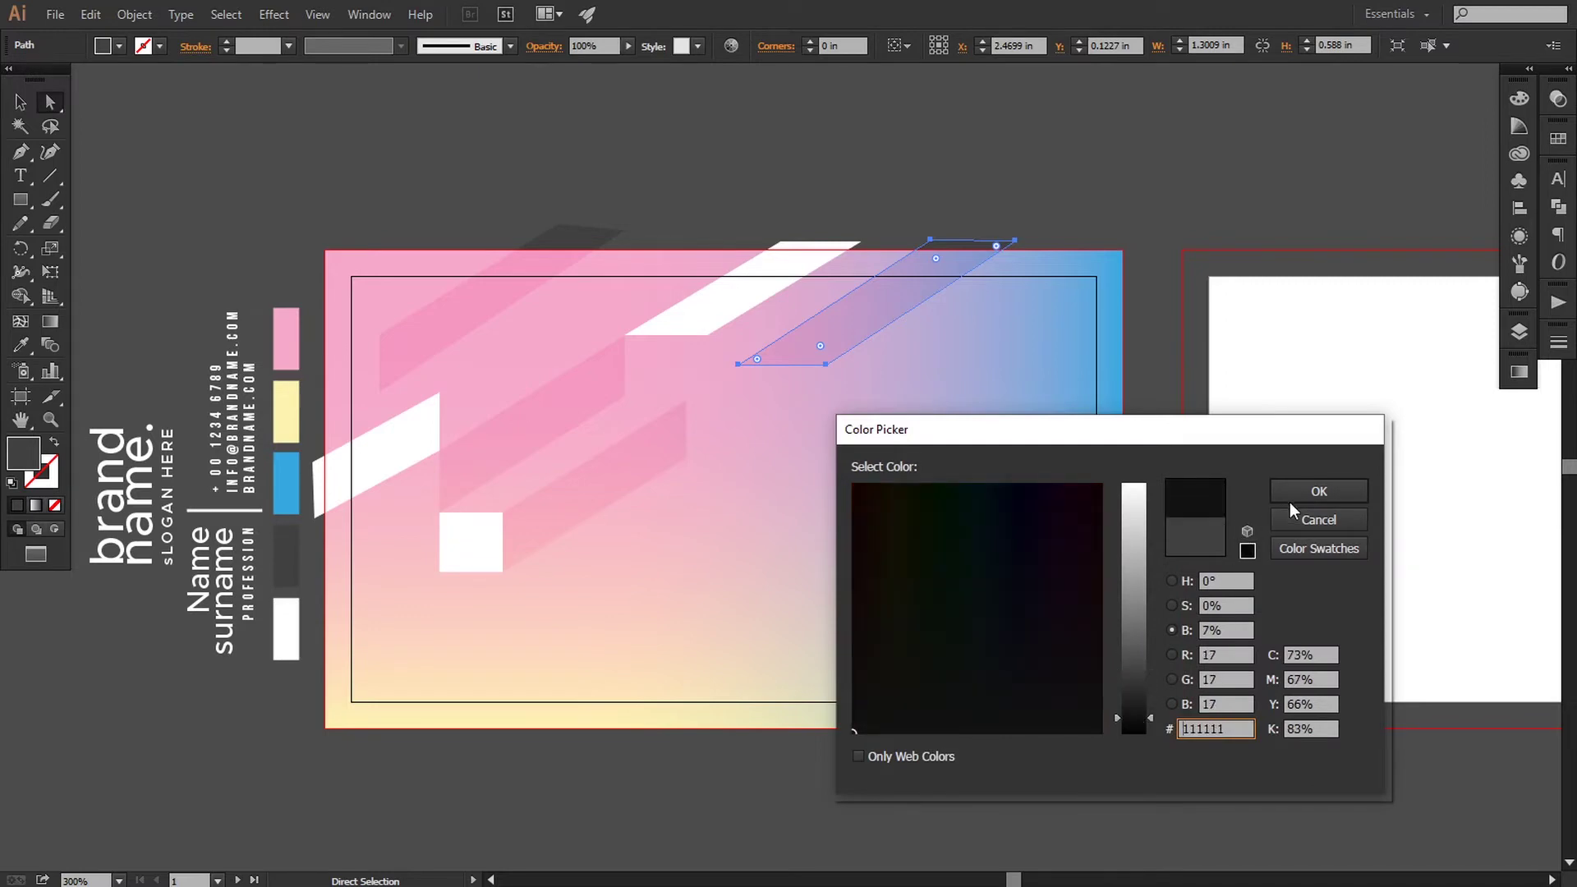
pyautogui.click(1318, 491)
pyautogui.click(696, 171)
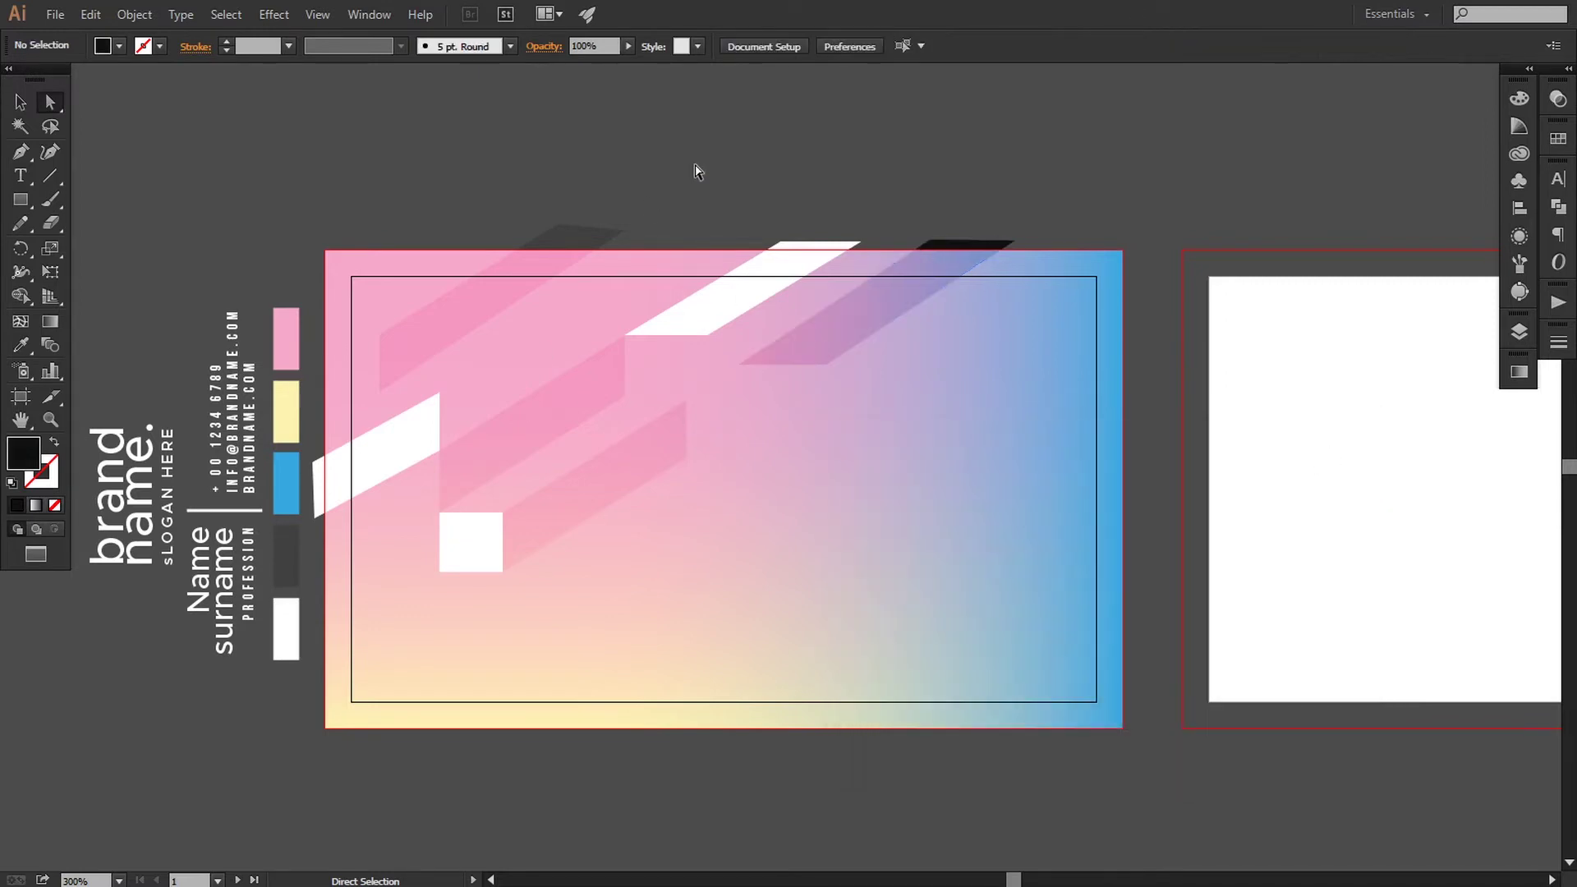
# Copy the darkened band's appearance onto the three translucent bands on the card's pink side.
pyautogui.click(422, 316)
pyautogui.keyDown('shift'); pyautogui.click(492, 411); pyautogui.keyUp('shift')
pyautogui.keyDown('shift'); pyautogui.click(566, 510); pyautogui.keyUp('shift')
pyautogui.click(21, 345)
pyautogui.click(850, 342)
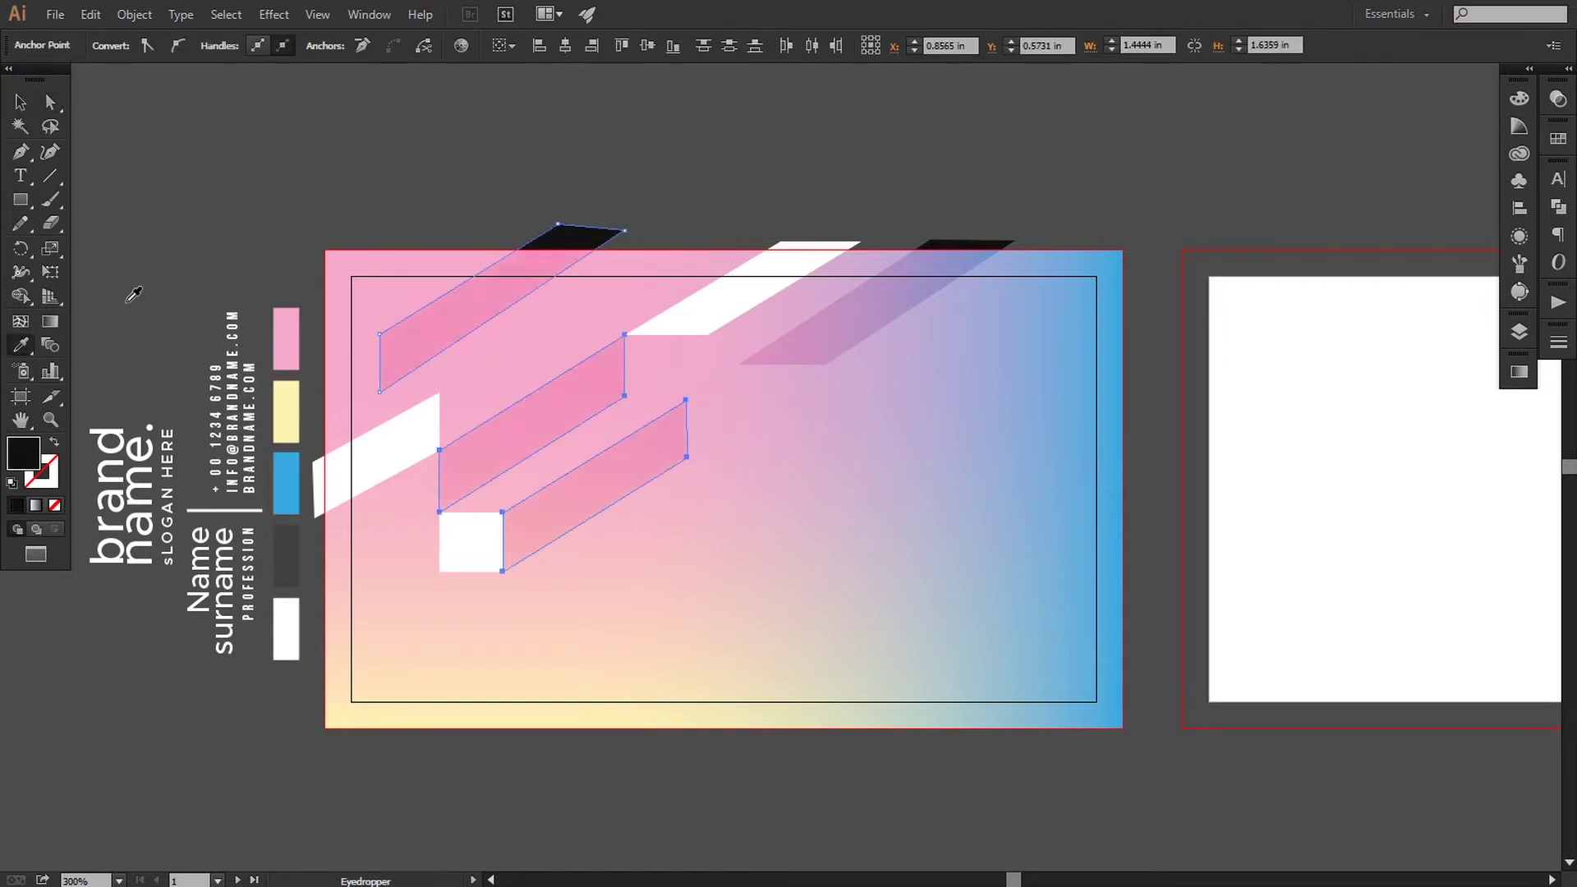
pyautogui.click(50, 102)
pyautogui.click(230, 146)
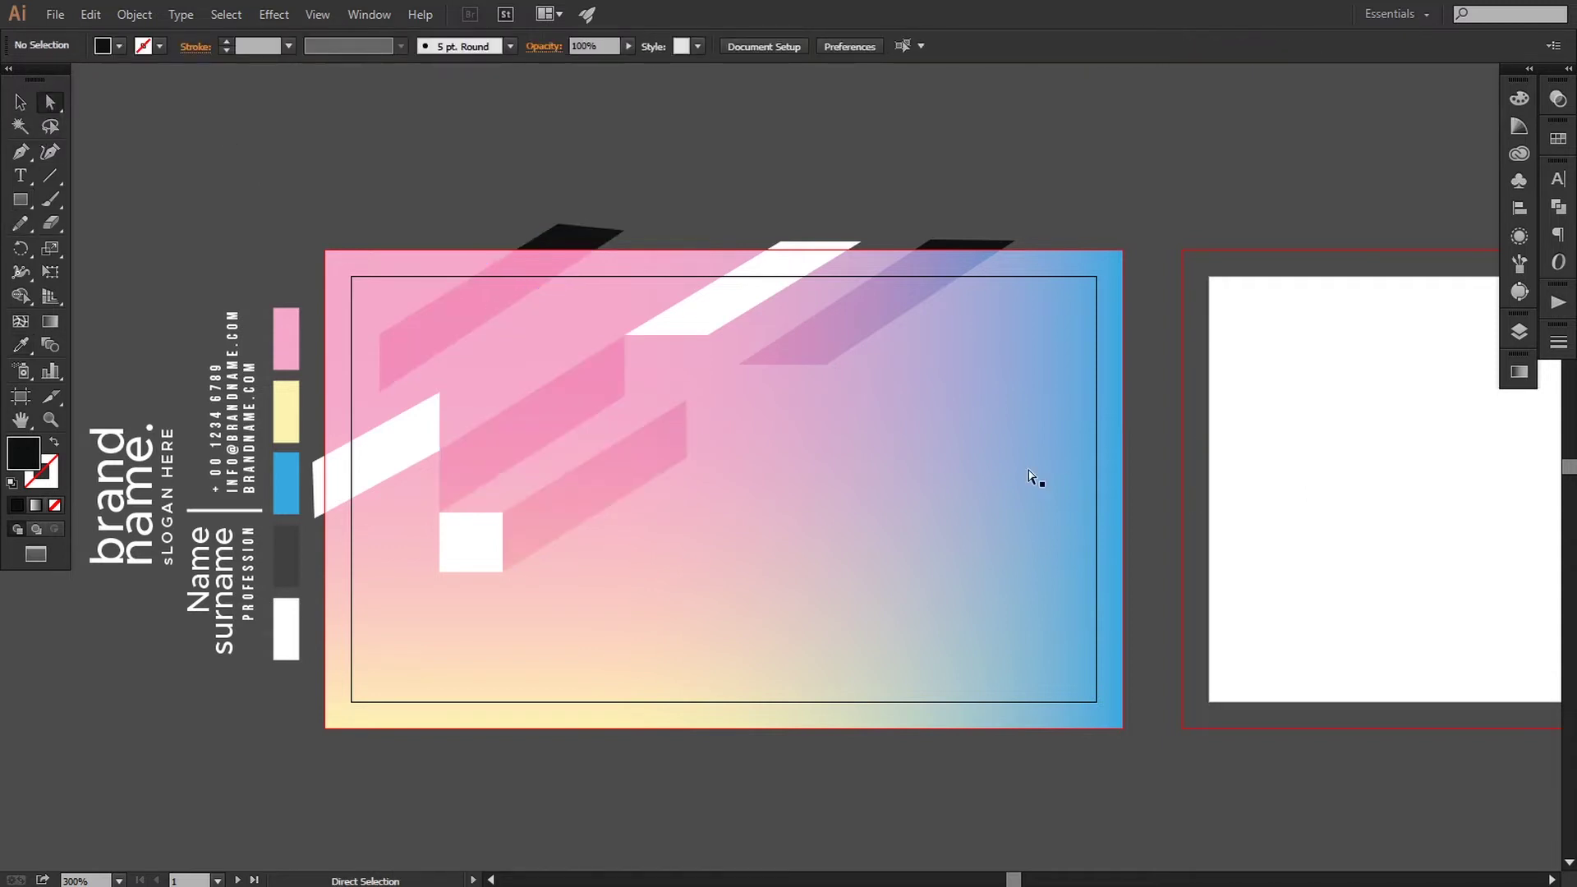
# Set the fill of the translucent band beside the upper white band to #0a0a0a.
pyautogui.moveTo(973, 490); pyautogui.dragTo(990, 490)
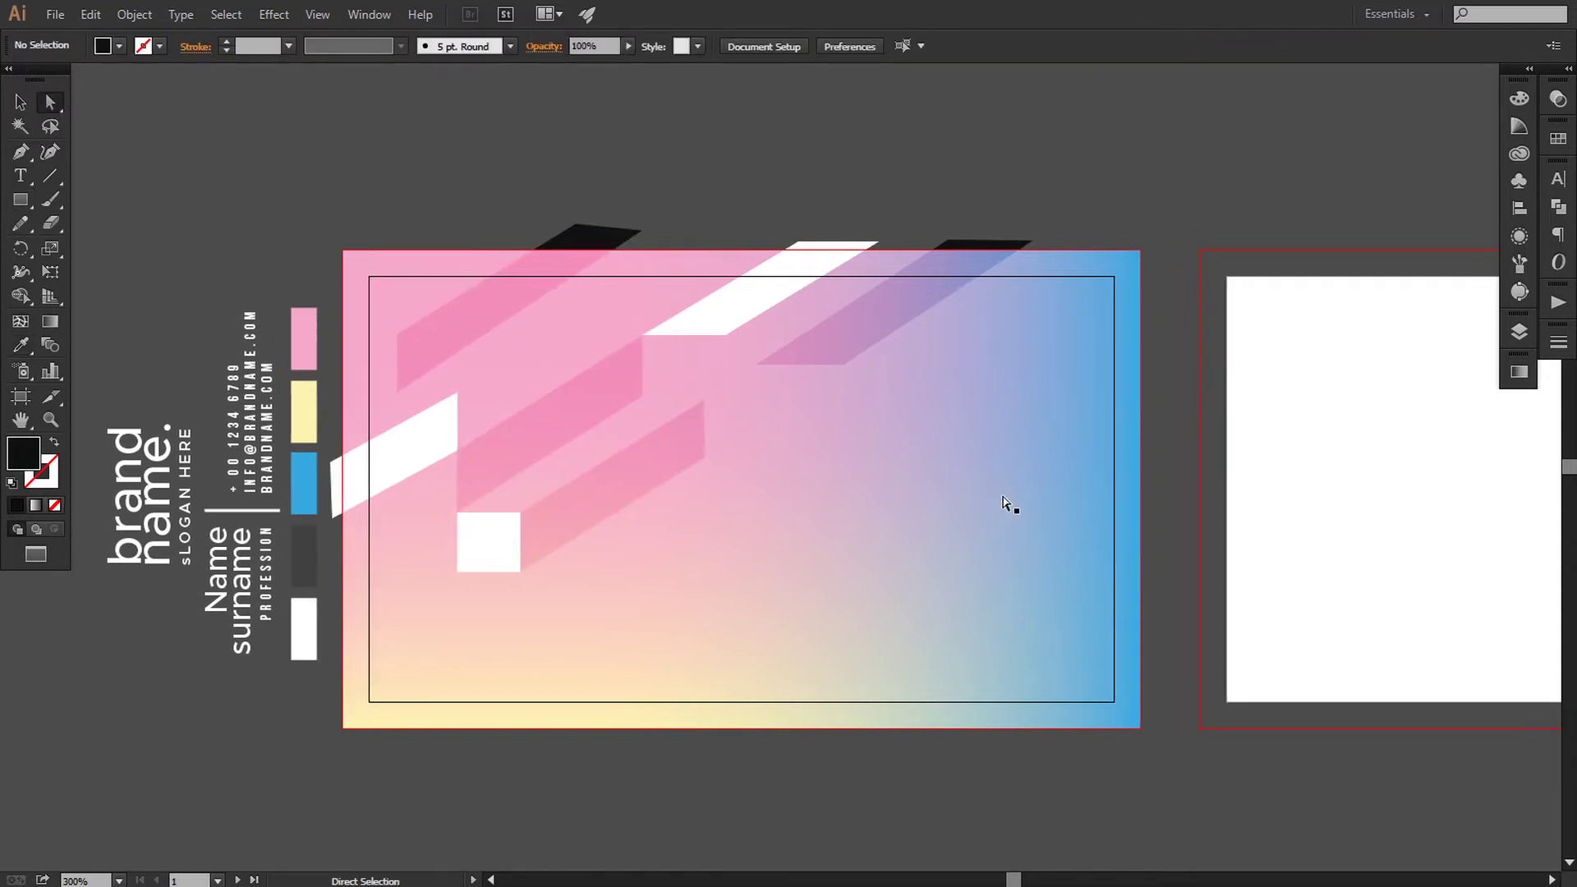
pyautogui.click(838, 345)
pyautogui.doubleClick(23, 452)
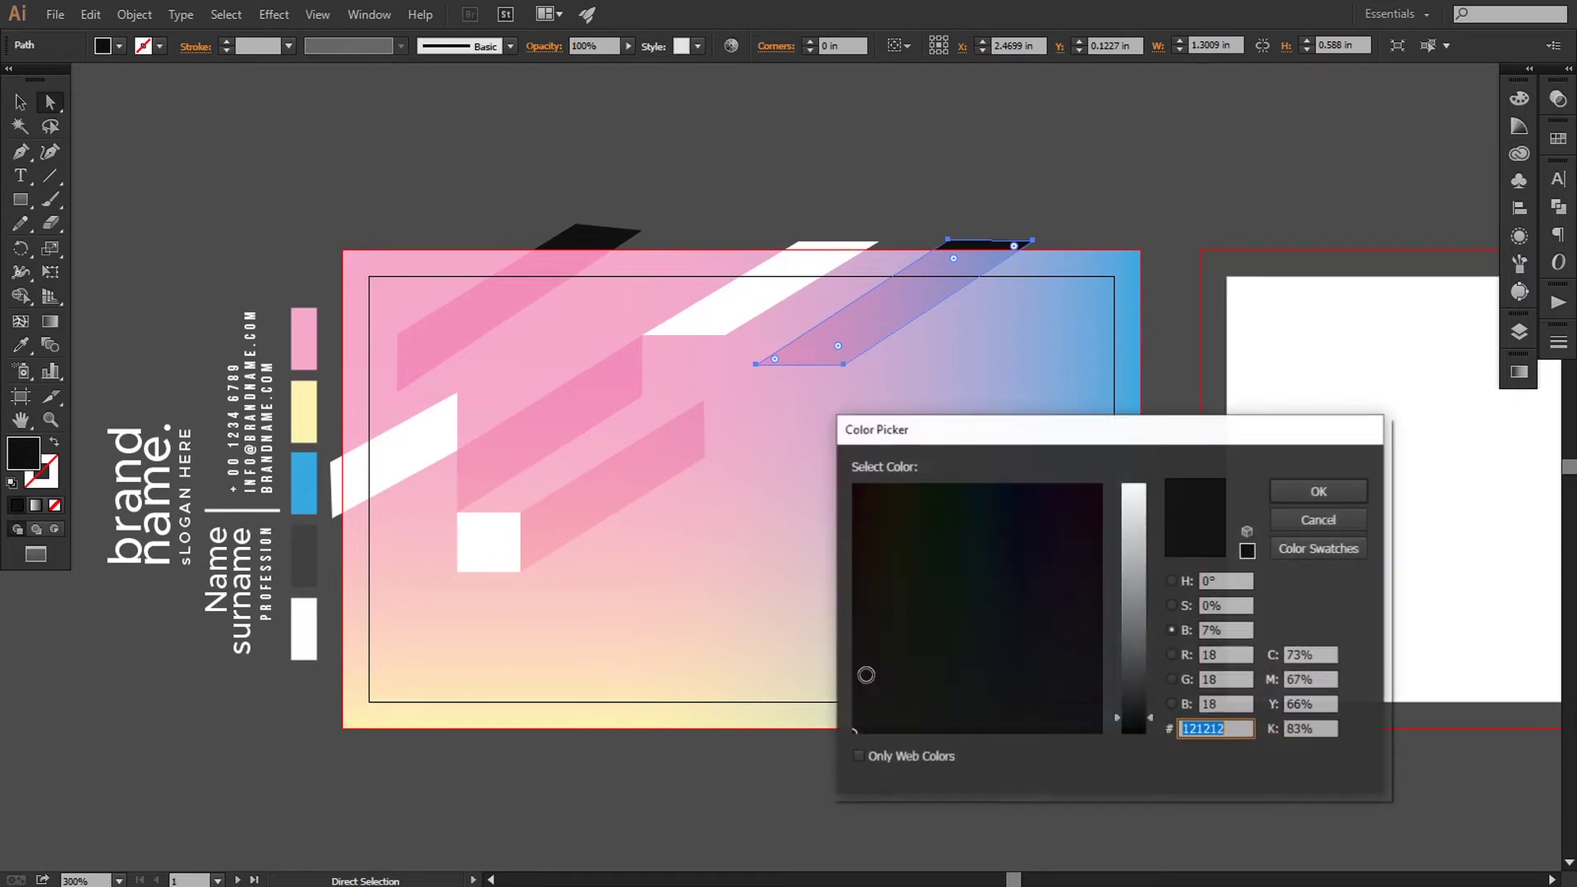
pyautogui.moveTo(1133, 703); pyautogui.dragTo(1130, 719)
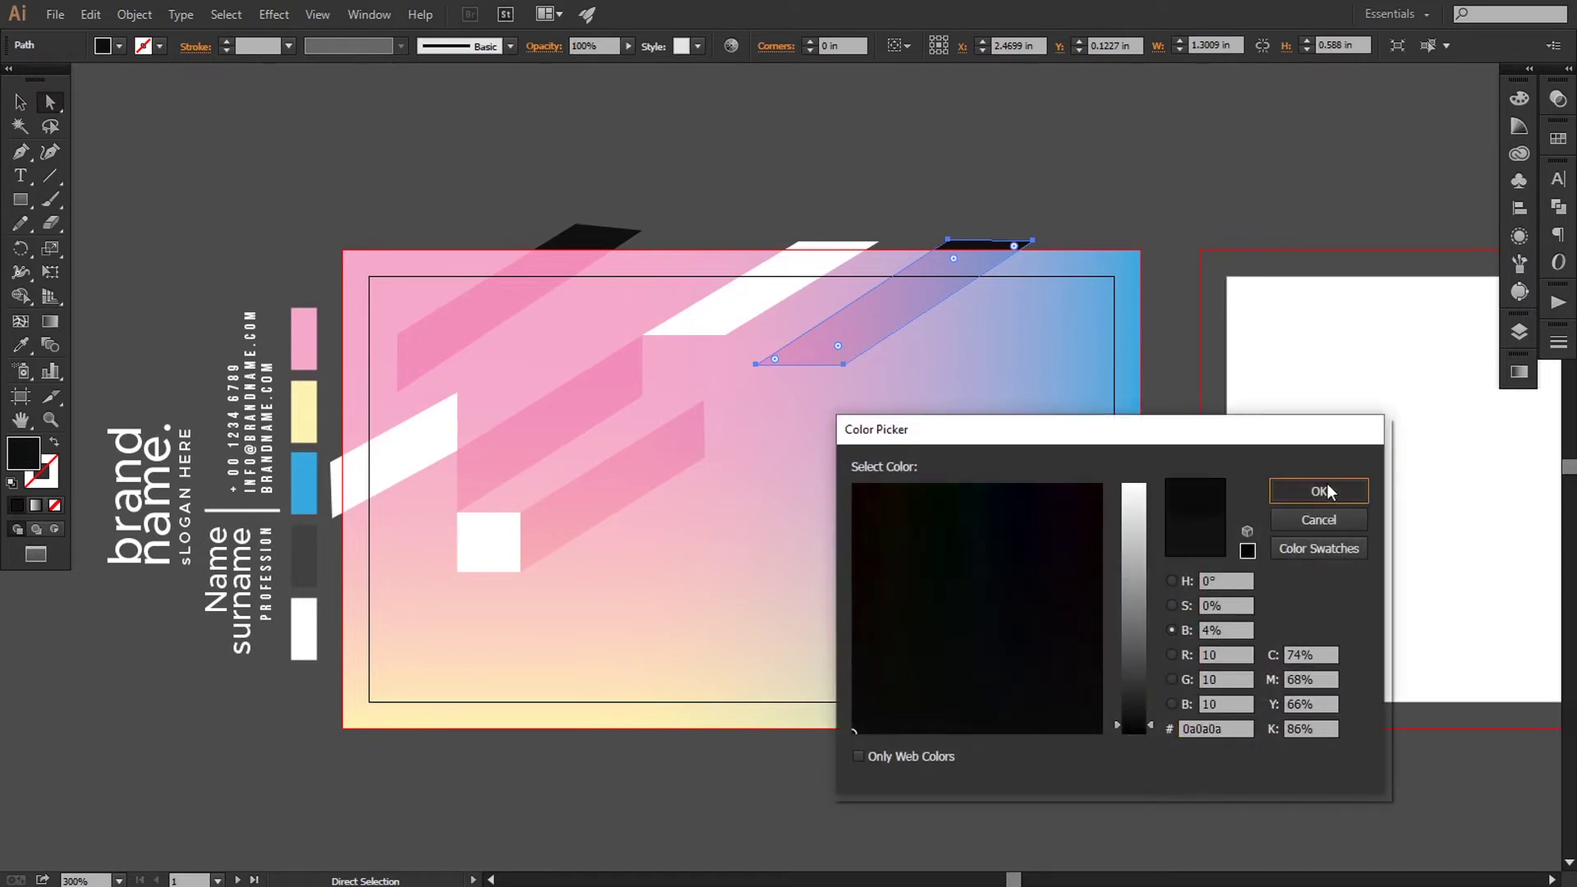
pyautogui.click(1318, 490)
# Match the three pink-side translucent bands to the #0a0a0a band's appearance with the Eyedropper.
pyautogui.click(474, 317)
pyautogui.keyDown('shift'); pyautogui.click(567, 418); pyautogui.keyUp('shift')
pyautogui.keyDown('shift'); pyautogui.click(605, 504); pyautogui.keyUp('shift')
pyautogui.click(21, 345)
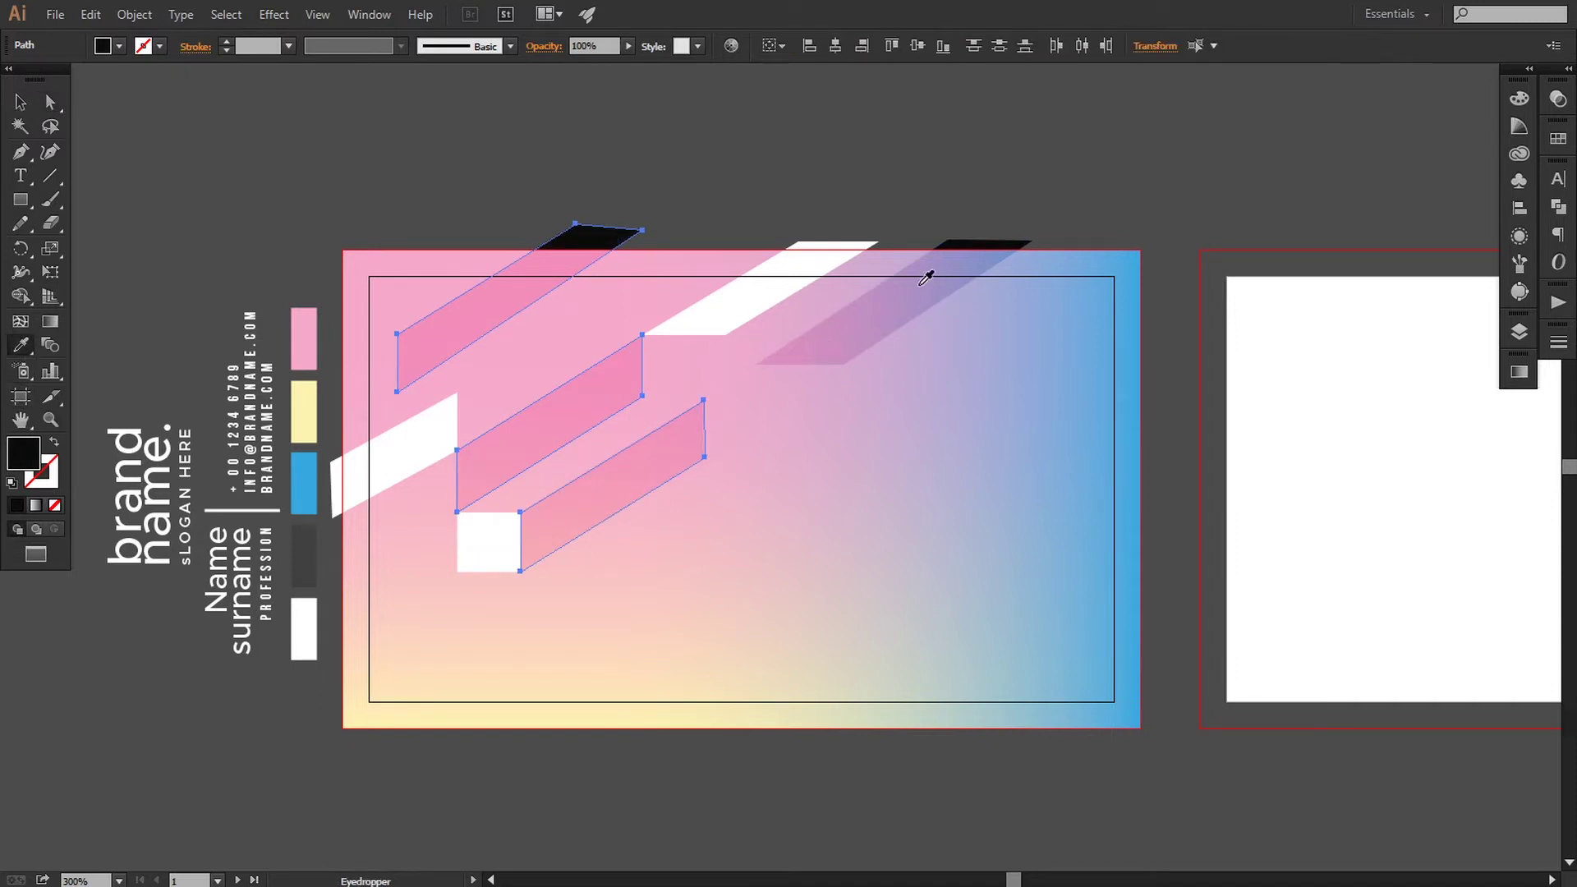
pyautogui.click(25, 103)
pyautogui.click(169, 153)
# Draw a rectangle about 0.39 × 0.31 in with the Pen tool directly below the purple translucent band's lower end.
pyautogui.press('space')
pyautogui.moveTo(909, 484); pyautogui.dragTo(870, 492)
pyautogui.click(21, 151)
pyautogui.moveTo(855, 432); pyautogui.dragTo(872, 446)
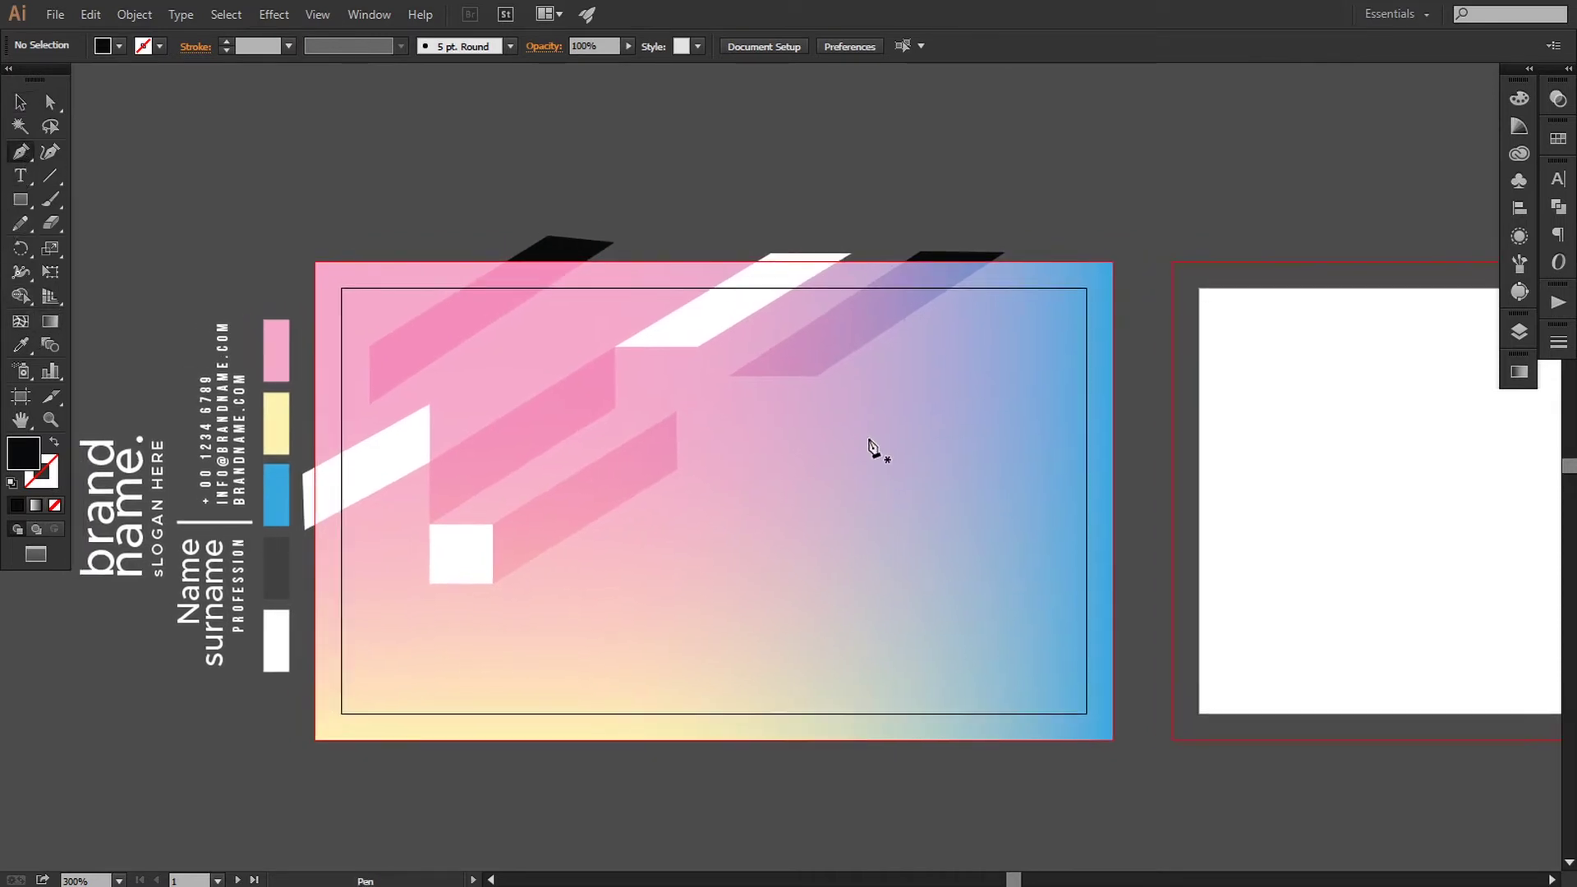
pyautogui.click(727, 376)
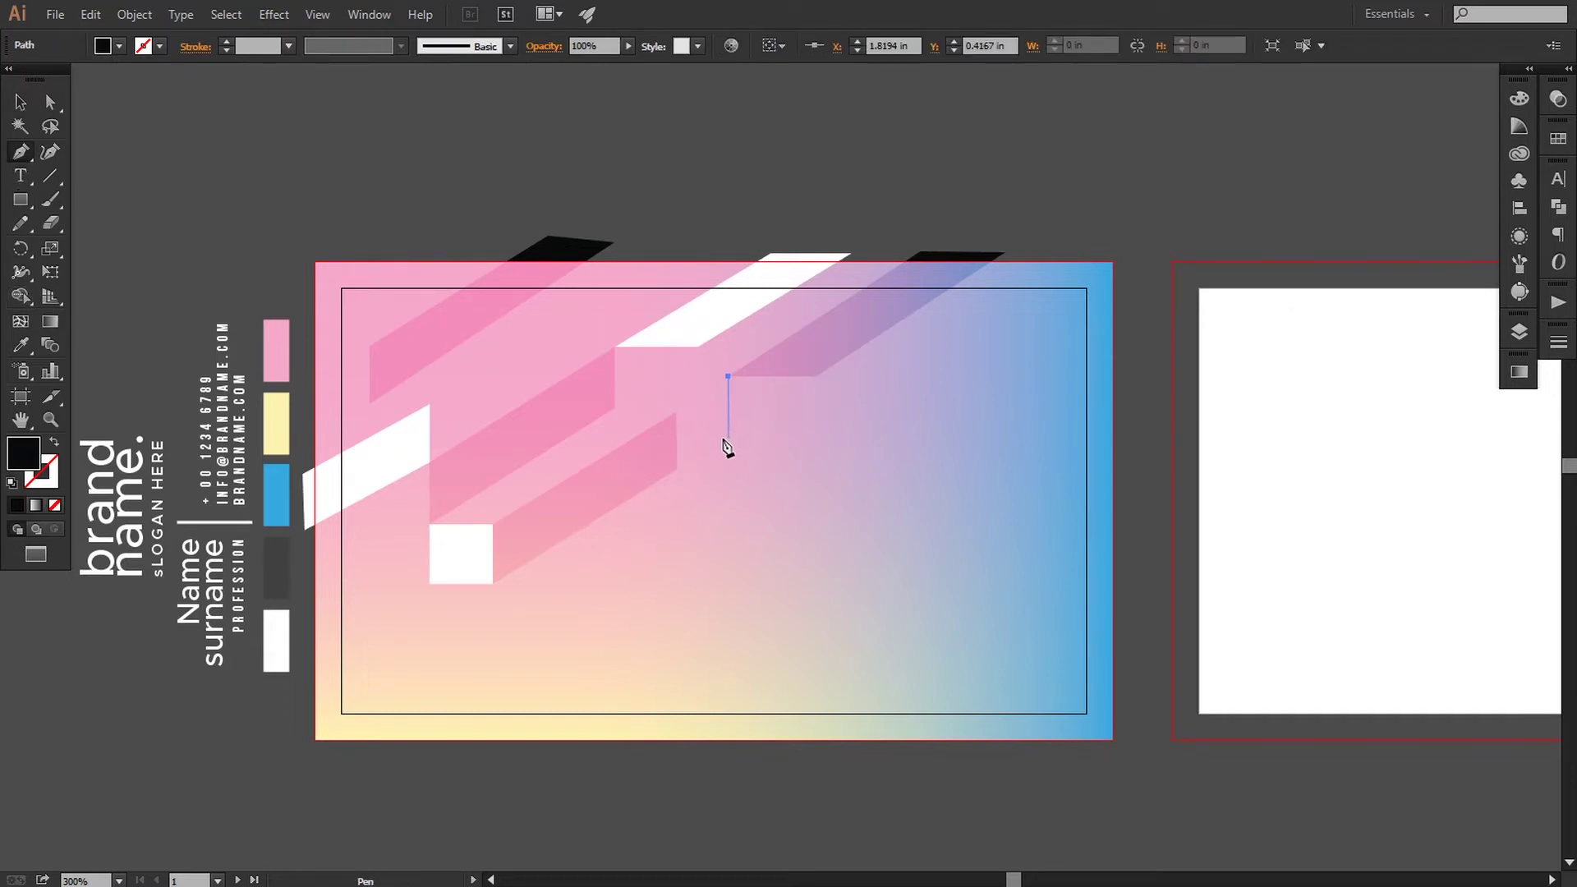
pyautogui.click(727, 444)
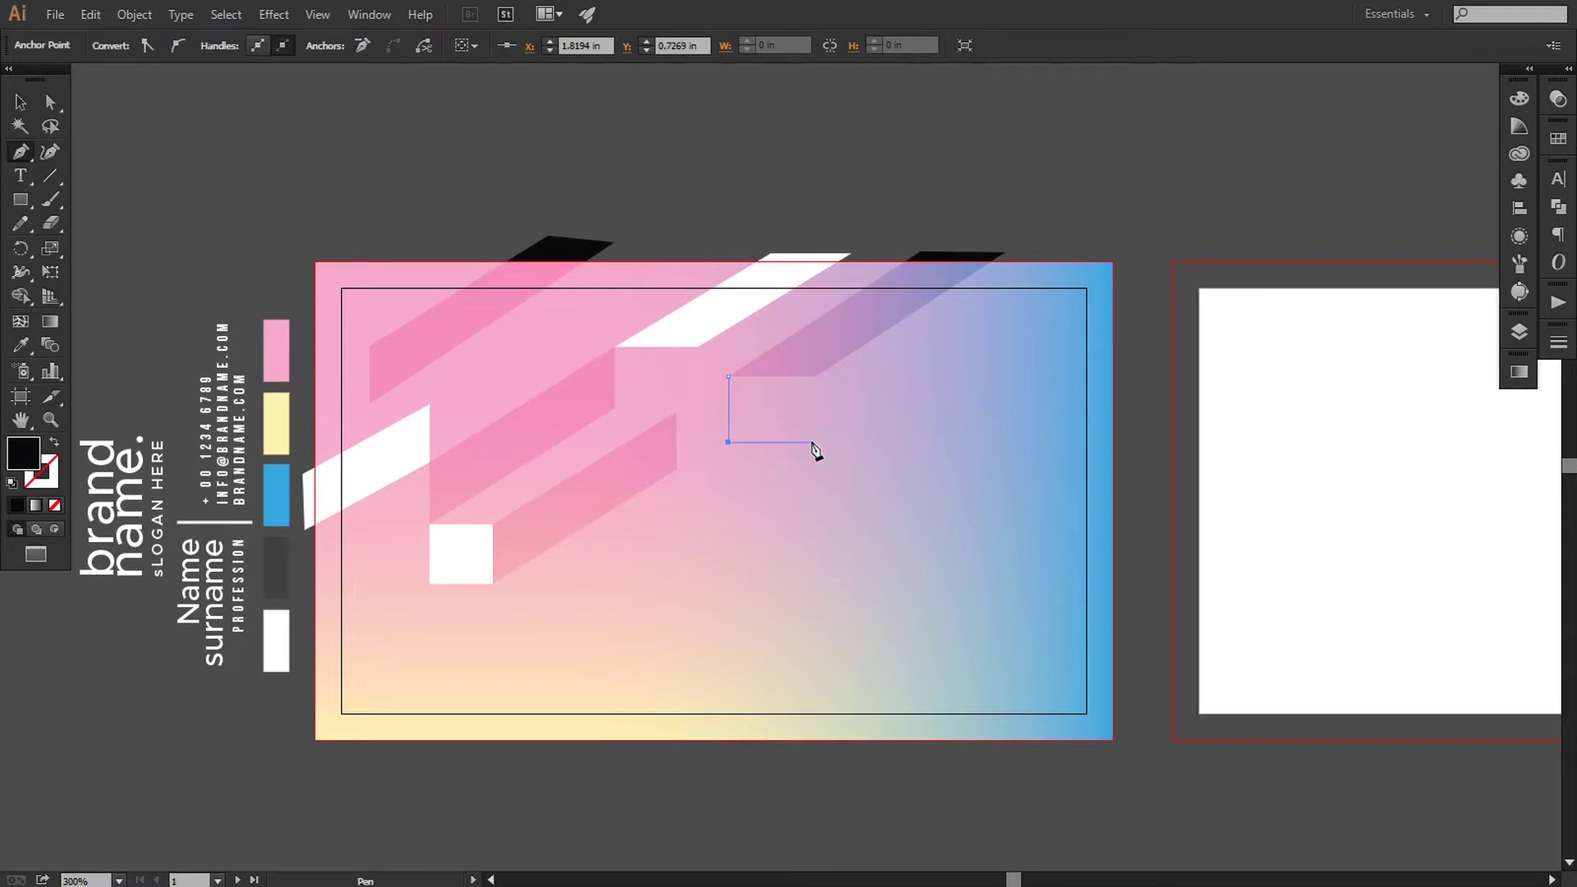
pyautogui.click(810, 443)
pyautogui.click(810, 377)
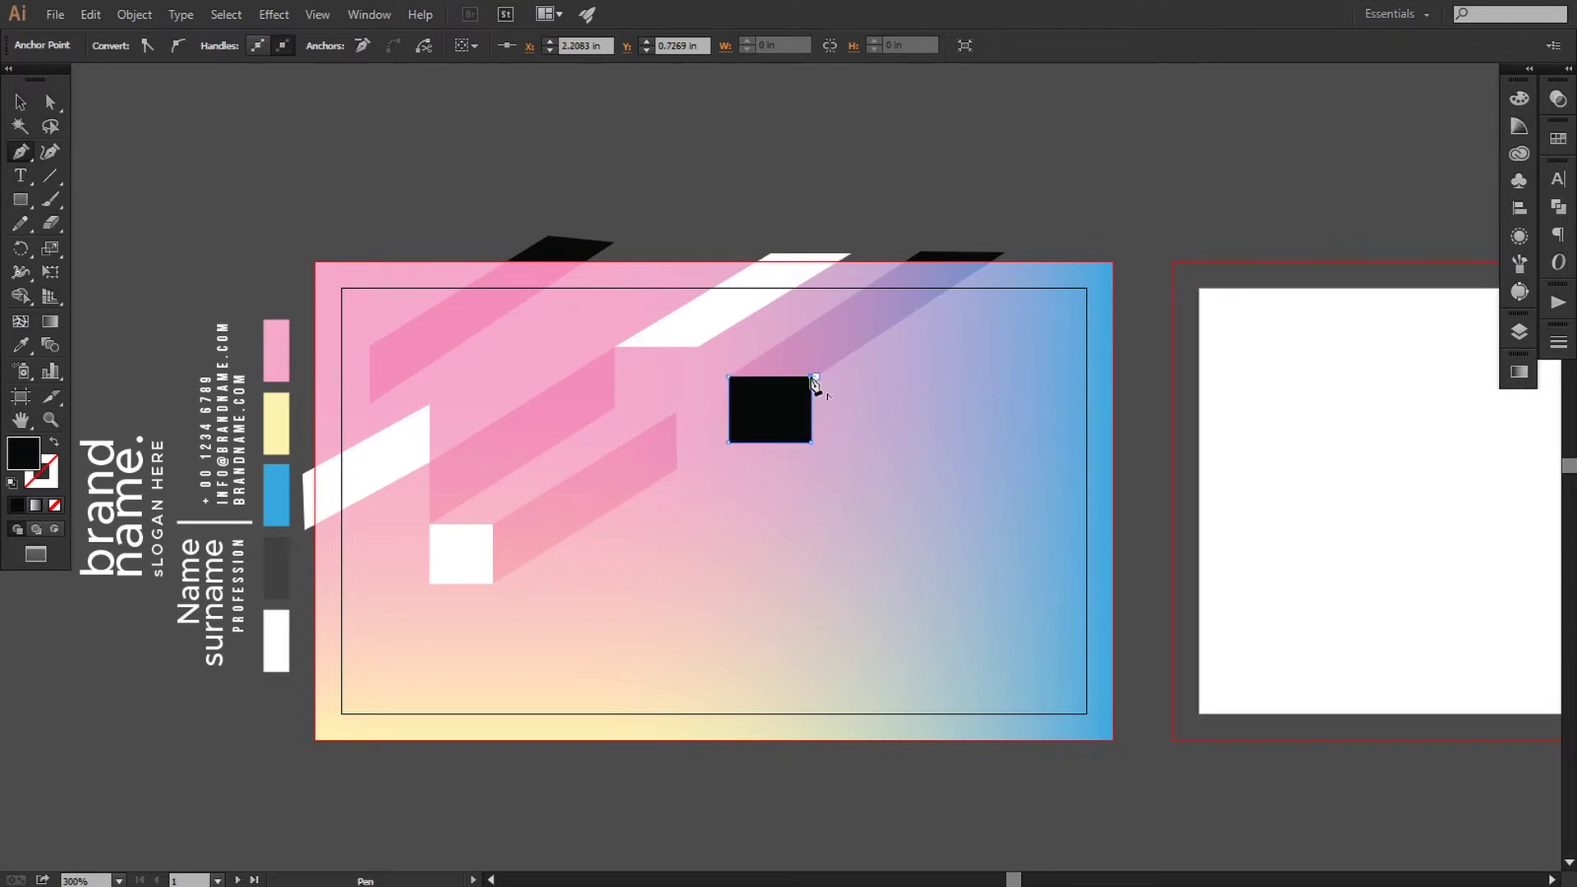
pyautogui.click(728, 377)
# Fill the new rectangle with white sampled from the white band at the card's left edge.
pyautogui.click(20, 345)
pyautogui.click(377, 457)
pyautogui.click(50, 102)
pyautogui.click(890, 361)
# Widen the white rectangle to about X 2.23 in, aligning its upper-right corner with the purple band's lower-right corner.
pyautogui.hotkey('ctrl', '+')
pyautogui.hotkey('ctrl', '+')
pyautogui.hotkey('ctrl', '+')
pyautogui.hotkey('ctrl', '+')
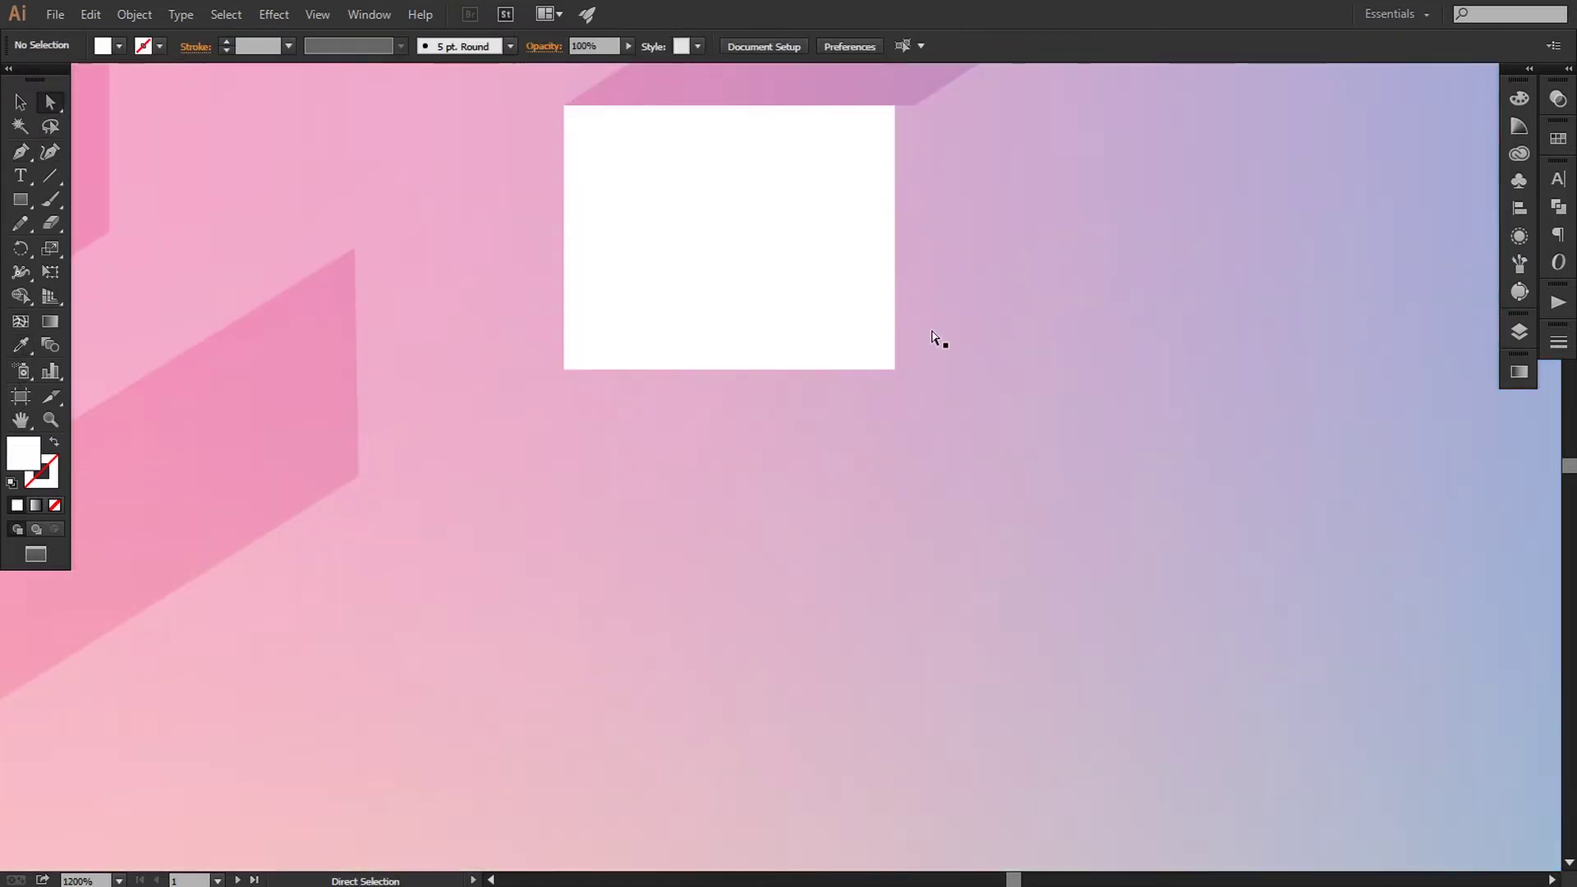
pyautogui.scroll(5, 936, 357)
pyautogui.click(851, 496)
pyautogui.moveTo(890, 436); pyautogui.dragTo(907, 436)
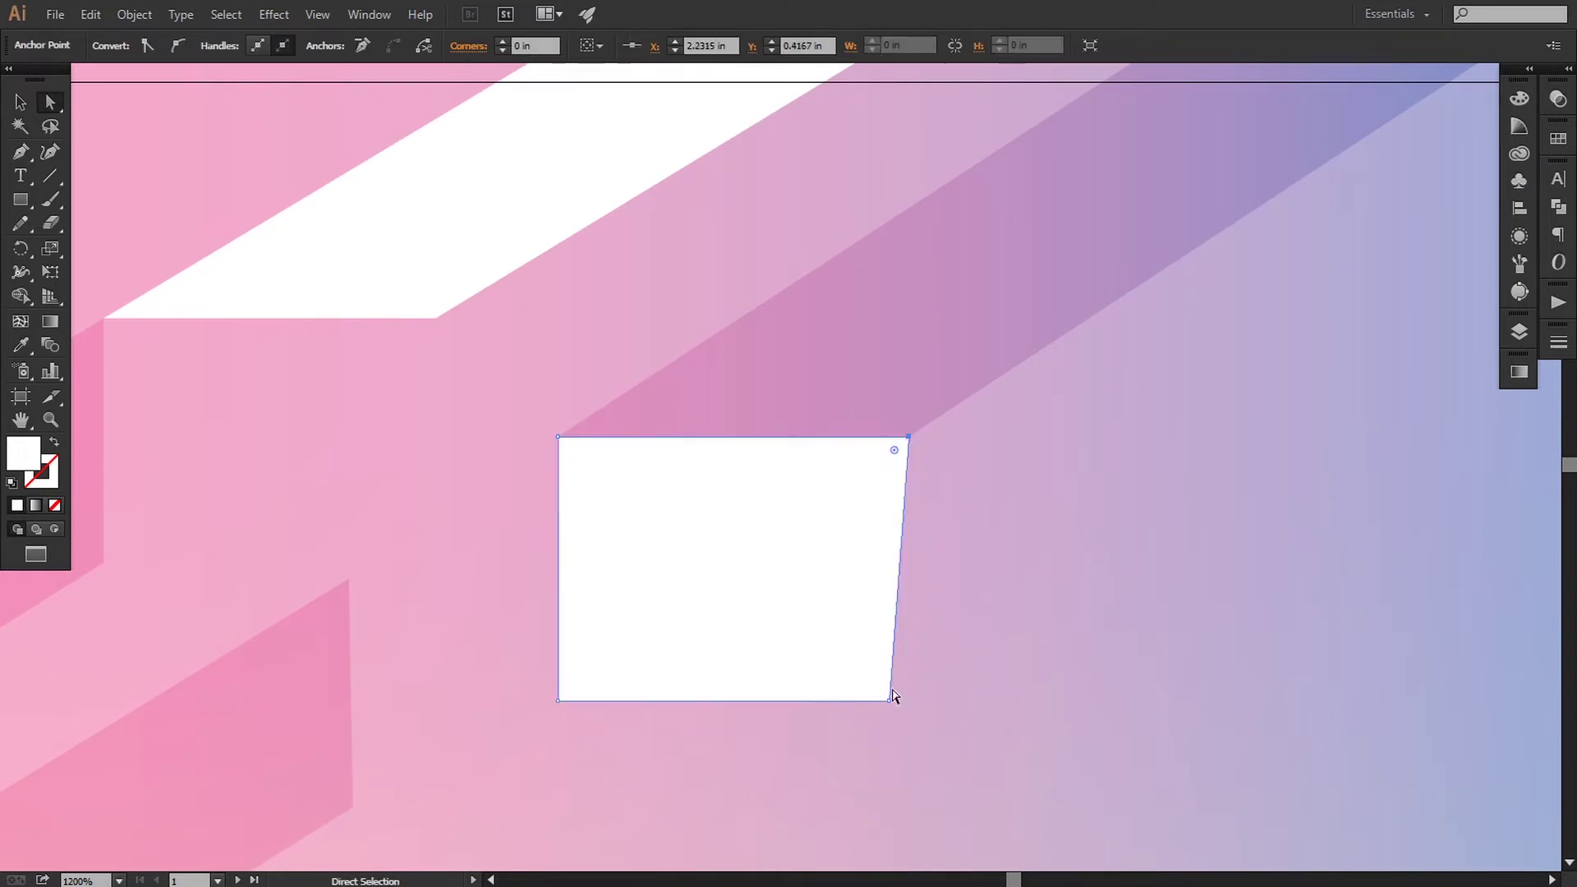
pyautogui.moveTo(891, 701); pyautogui.dragTo(906, 698)
pyautogui.click(1009, 695)
pyautogui.hotkey('ctrl', '-')
pyautogui.hotkey('ctrl', '-')
pyautogui.hotkey('ctrl', '-')
pyautogui.hotkey('ctrl', '-')
pyautogui.hotkey('ctrl', '-')
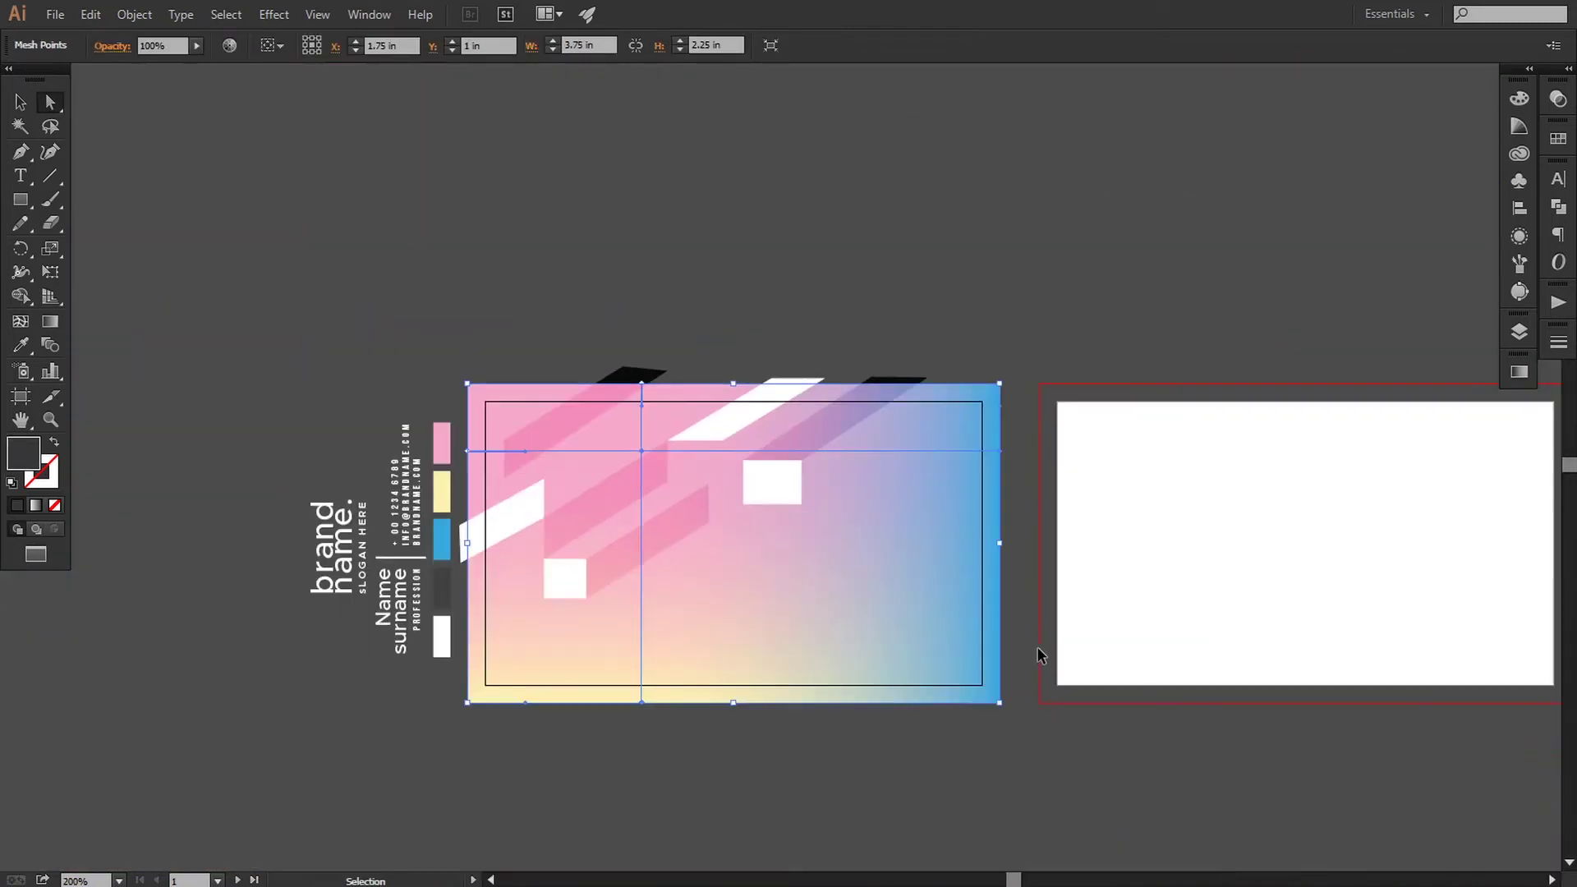
pyautogui.click(1100, 233)
# Draw a triangle with the Pen tool over the card's left edge, through about (-0.20, 1.46), (0.26, 1.46) and (-0.26, 1.94) in.
pyautogui.press('v')
pyautogui.press('space')
pyautogui.moveTo(824, 495); pyautogui.dragTo(848, 501)
pyautogui.click(20, 152)
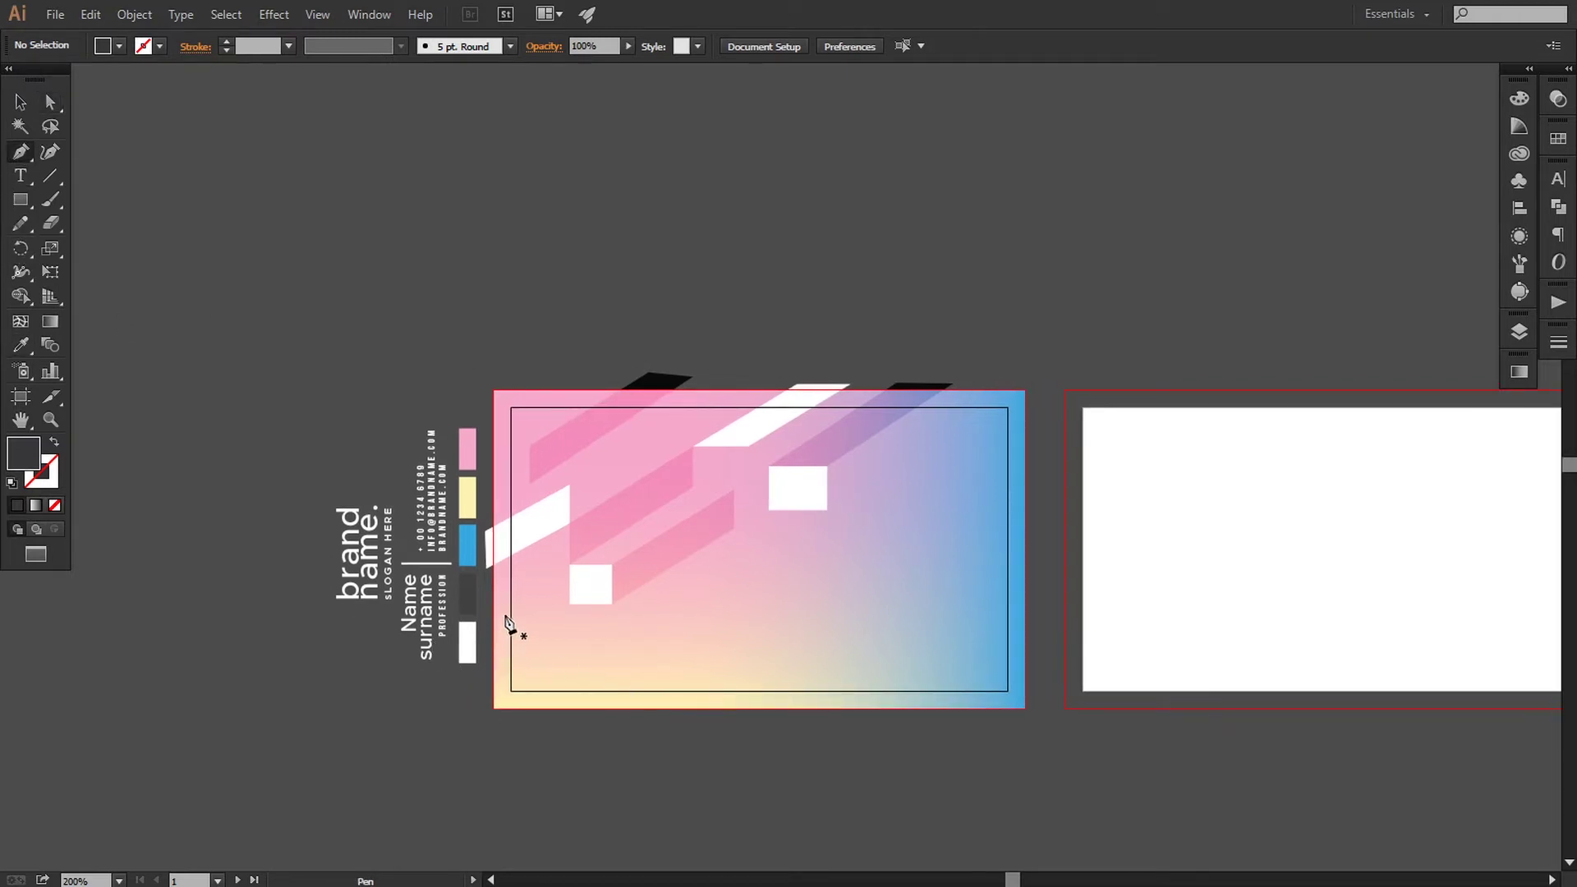
pyautogui.click(481, 613)
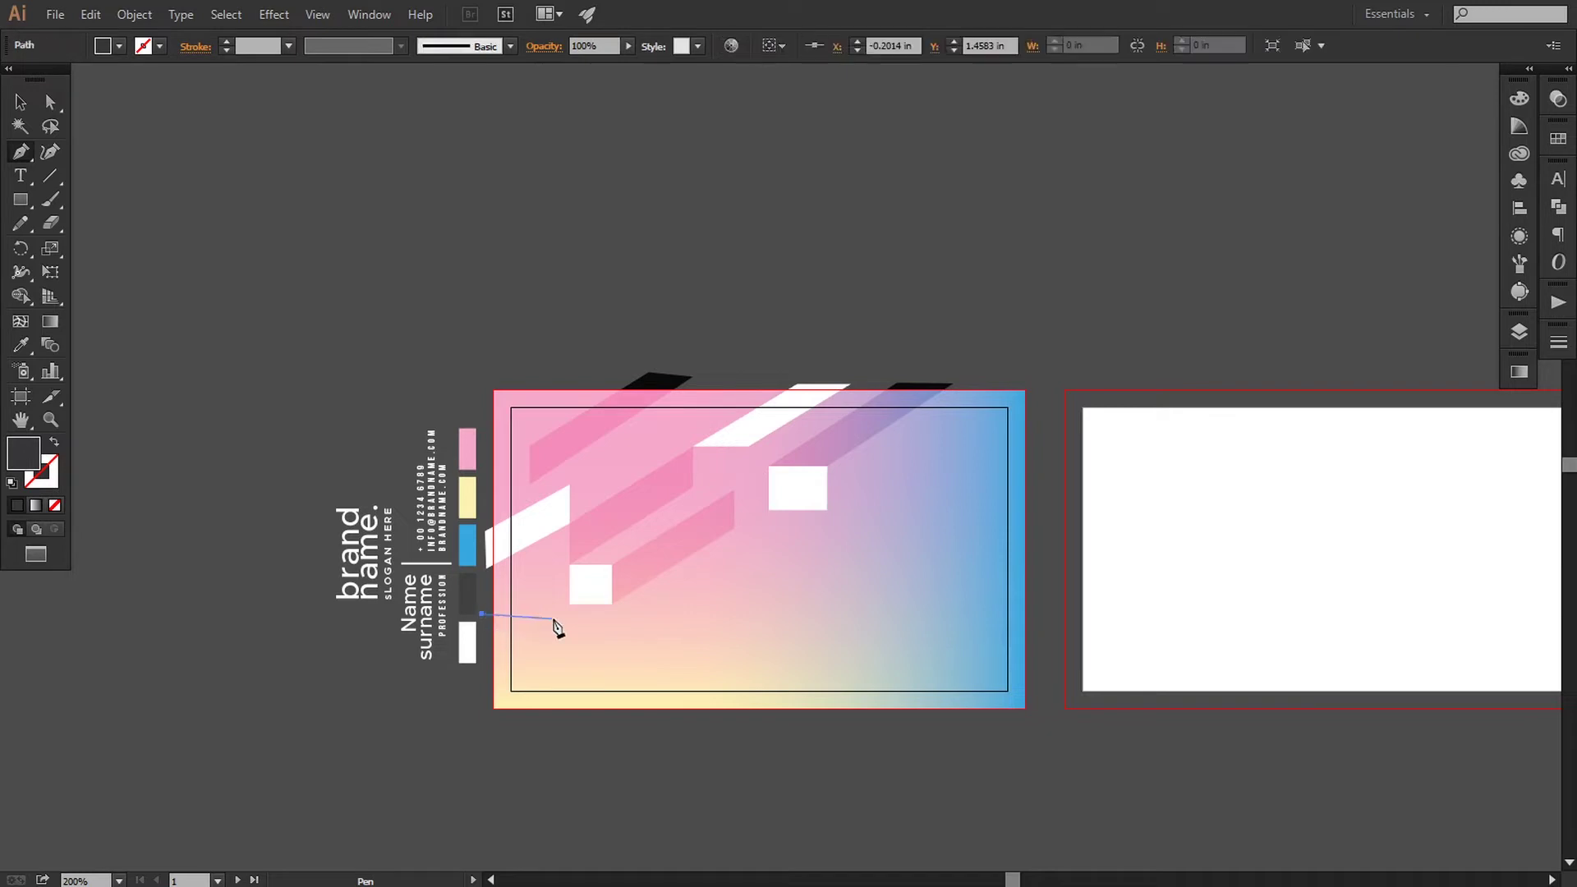
pyautogui.click(548, 613)
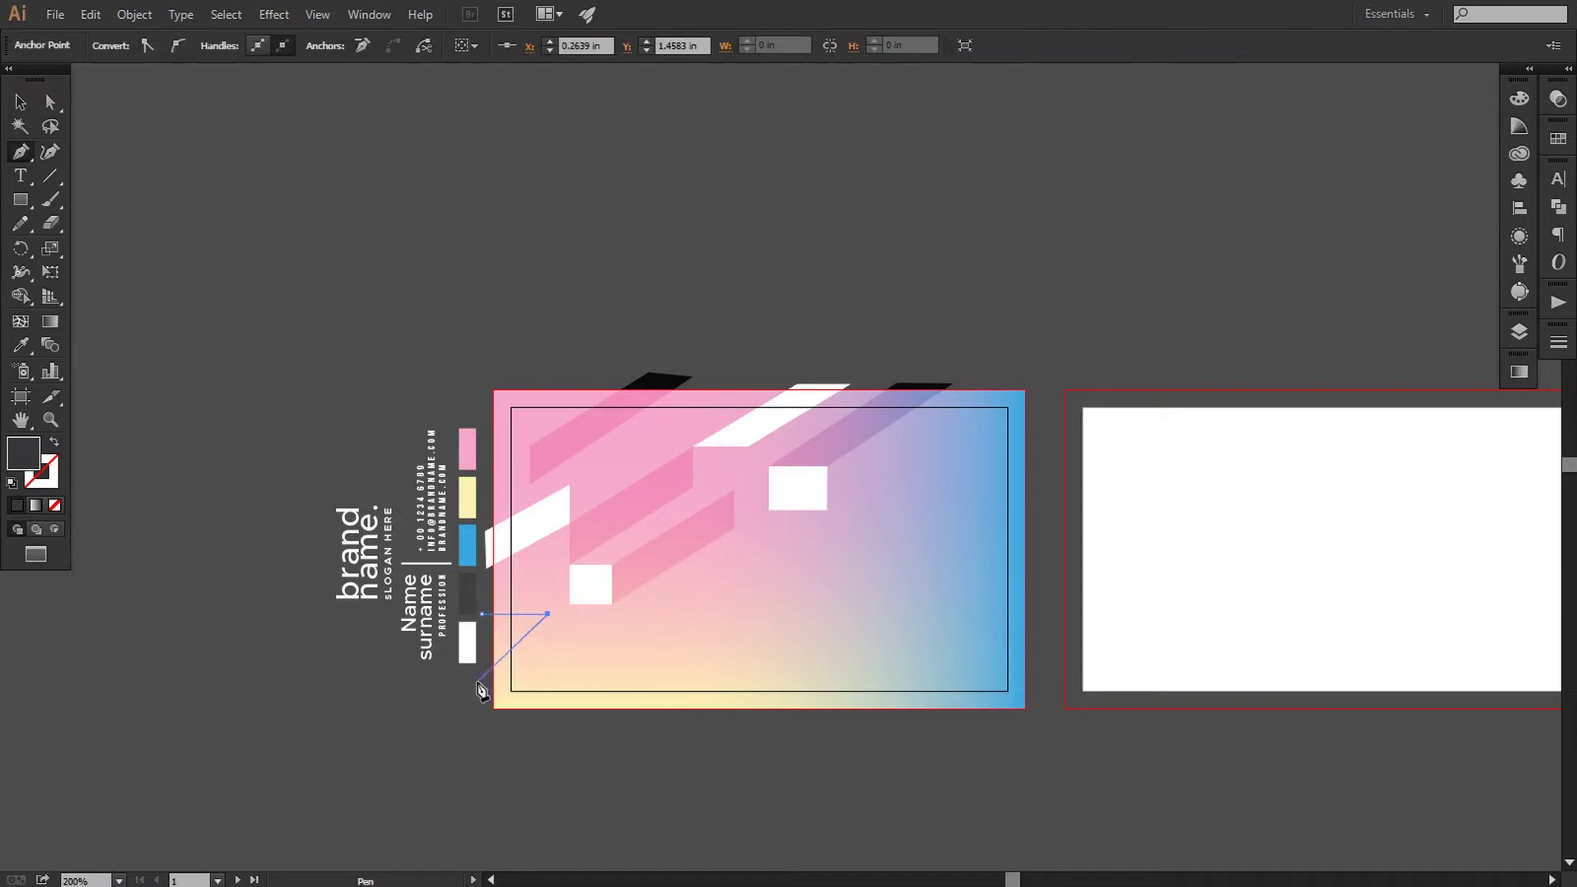
pyautogui.click(474, 680)
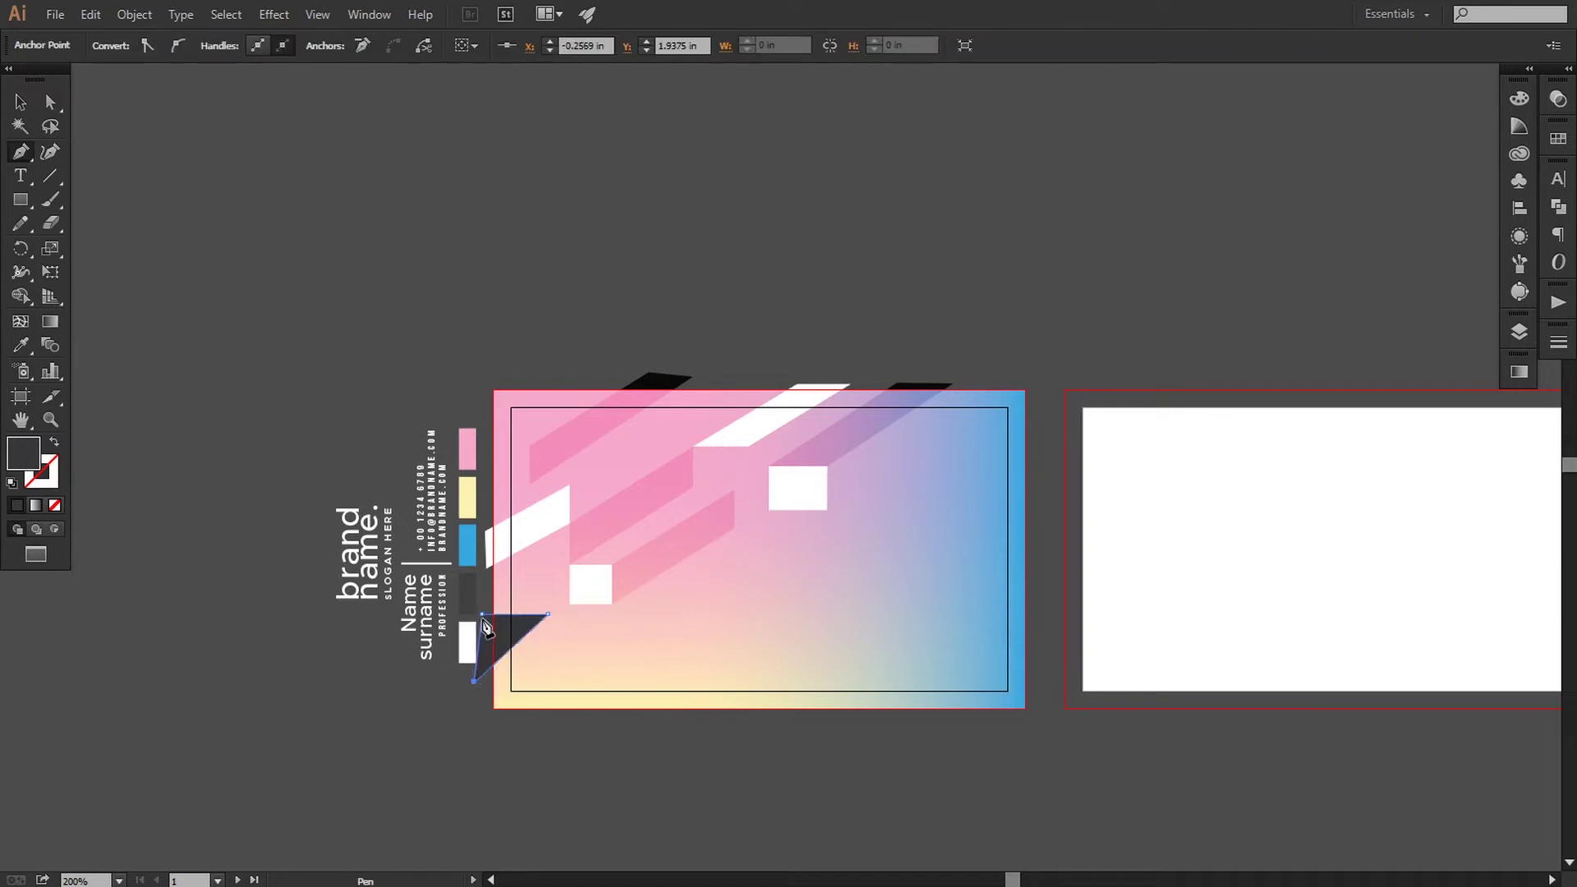
pyautogui.click(481, 614)
# Copy a translucent band's appearance onto the new triangle.
pyautogui.click(20, 345)
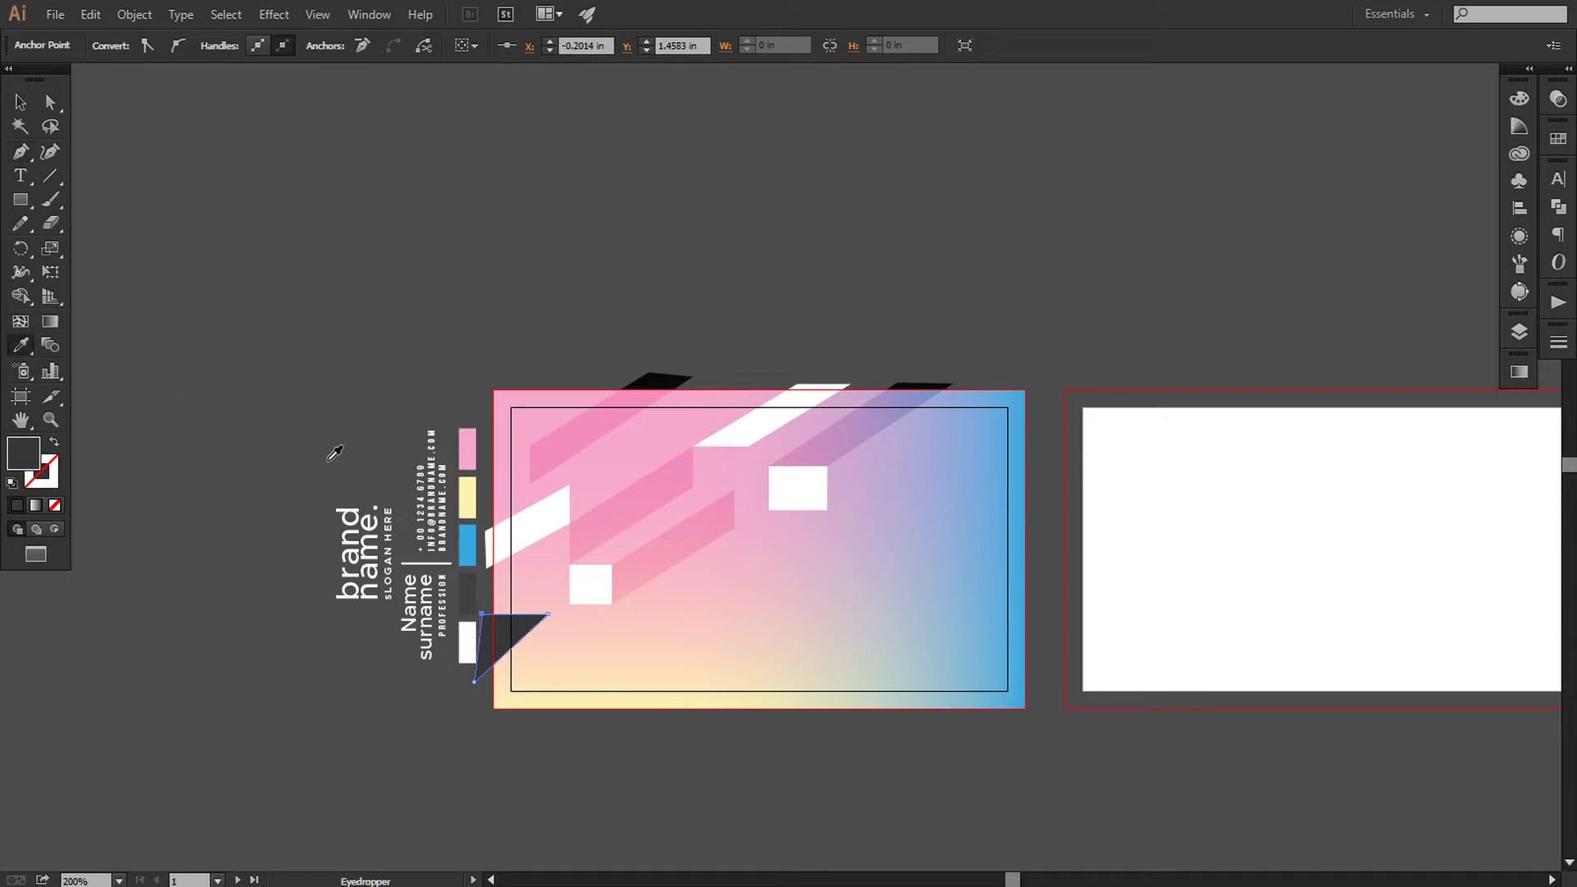
pyautogui.click(635, 511)
pyautogui.click(21, 102)
pyautogui.click(203, 486)
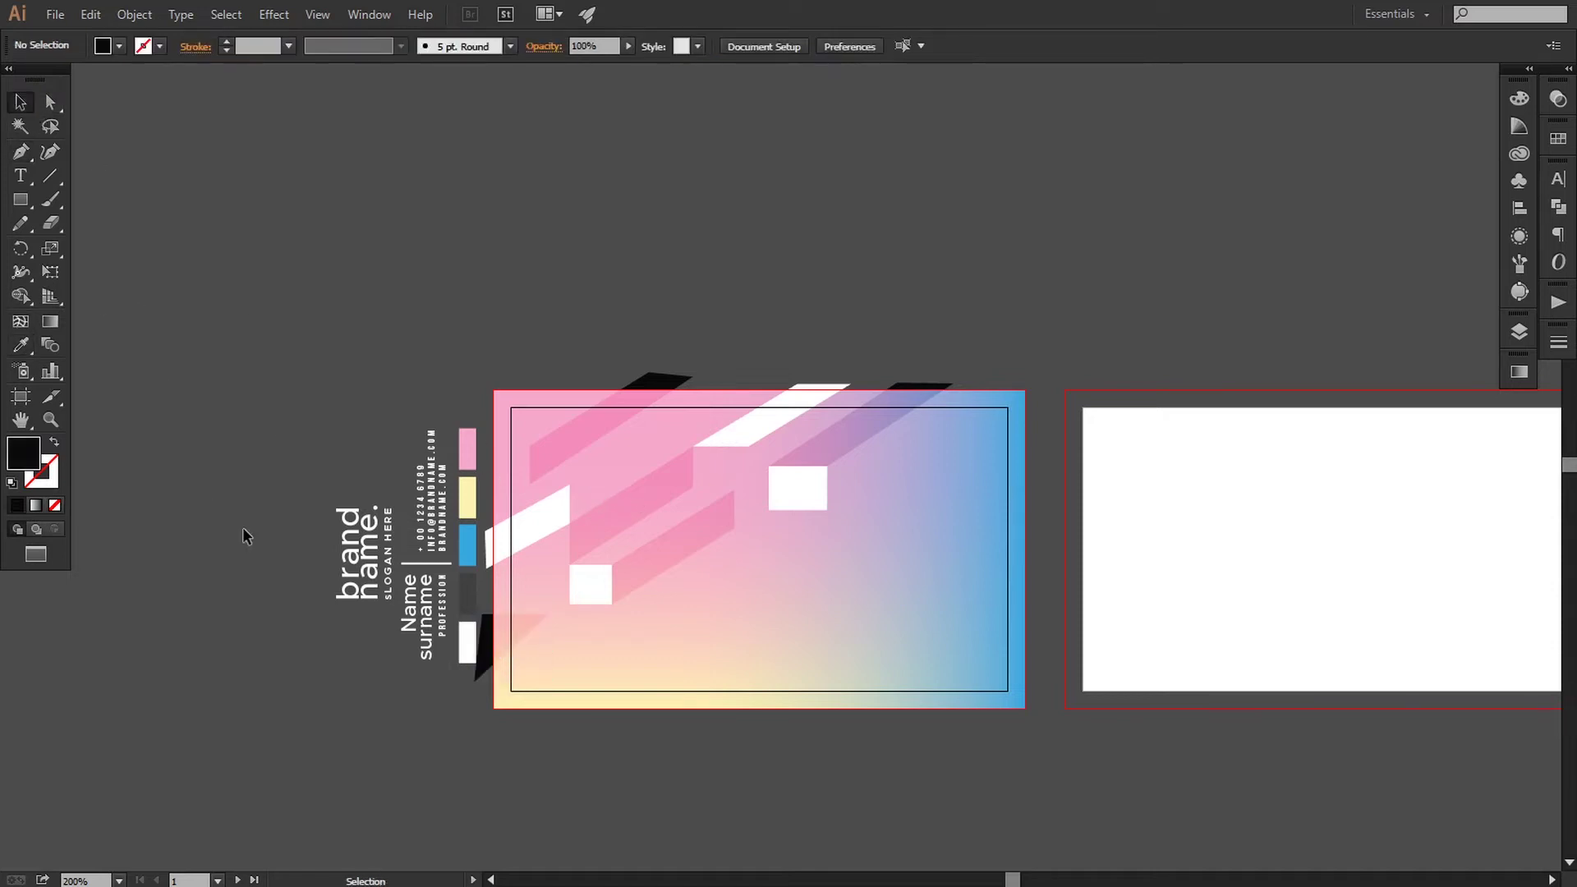
# Move the triangle slightly up to center it at about X 0.05, Y 1.63 in.
pyautogui.press('space')
pyautogui.moveTo(255, 549); pyautogui.dragTo(247, 545)
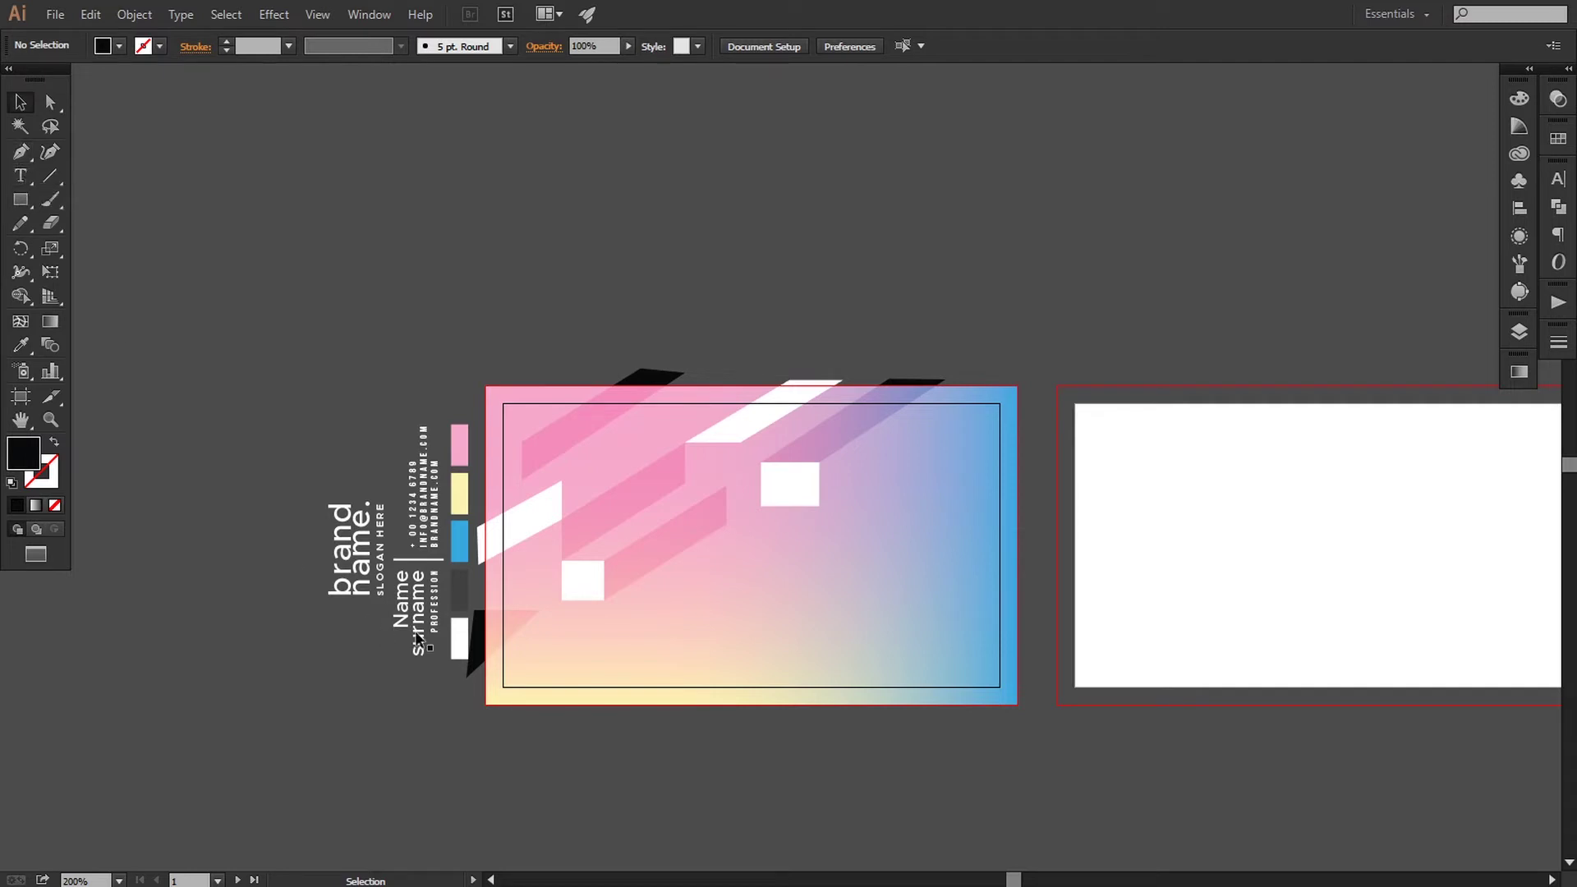
pyautogui.moveTo(495, 629); pyautogui.dragTo(499, 626)
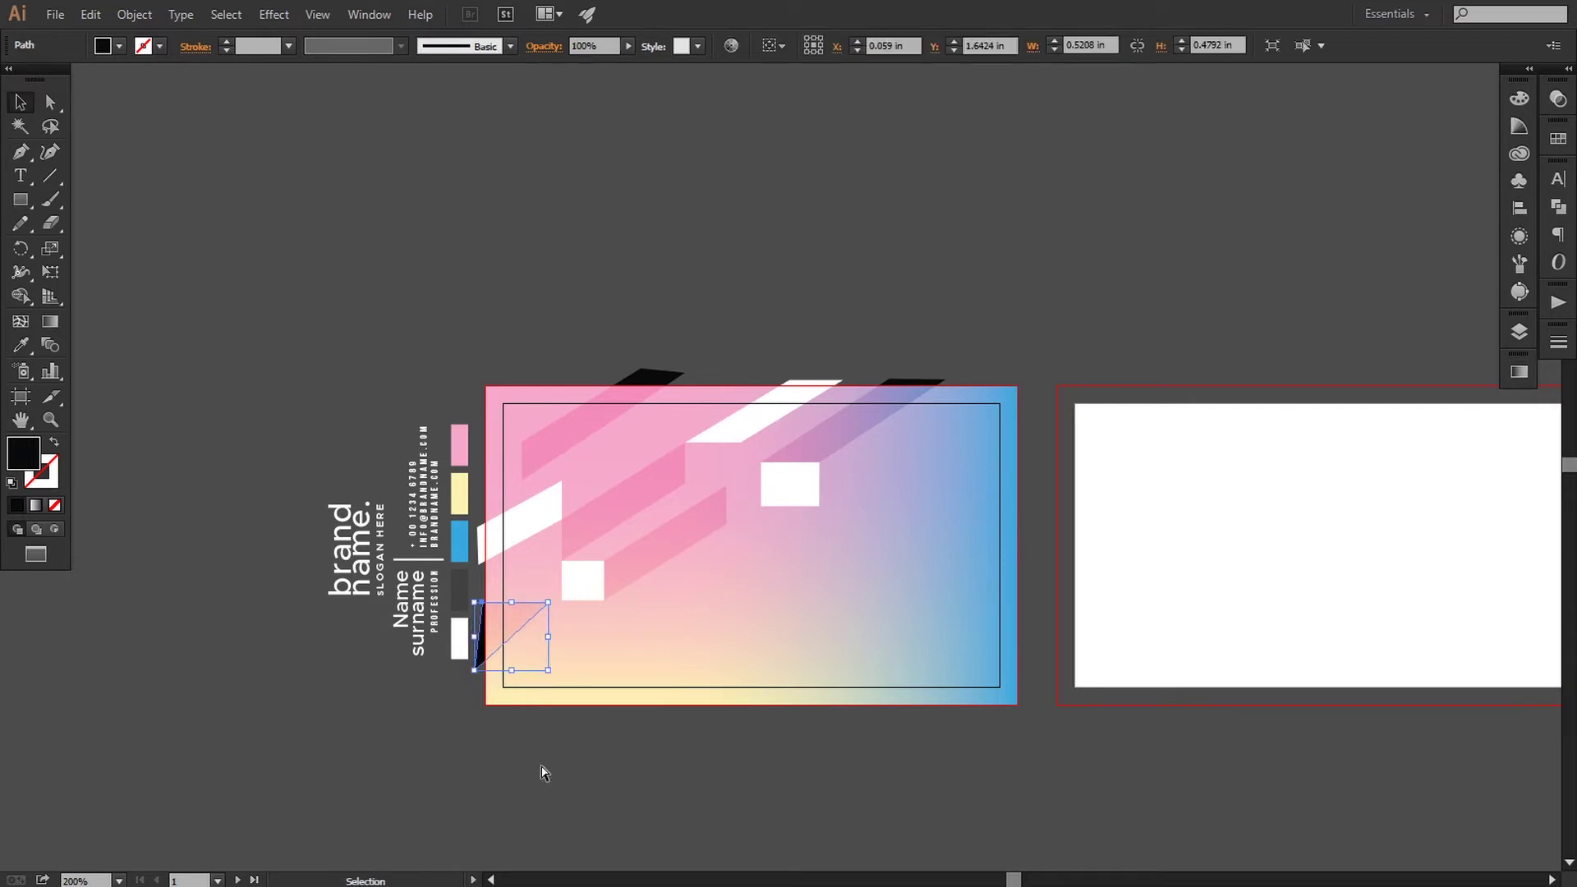
pyautogui.hotkey('ctrl', '+')
pyautogui.hotkey('ctrl', '+')
pyautogui.moveTo(330, 746); pyautogui.dragTo(729, 516)
pyautogui.press('Up')
pyautogui.press('Left')
pyautogui.click(726, 753)
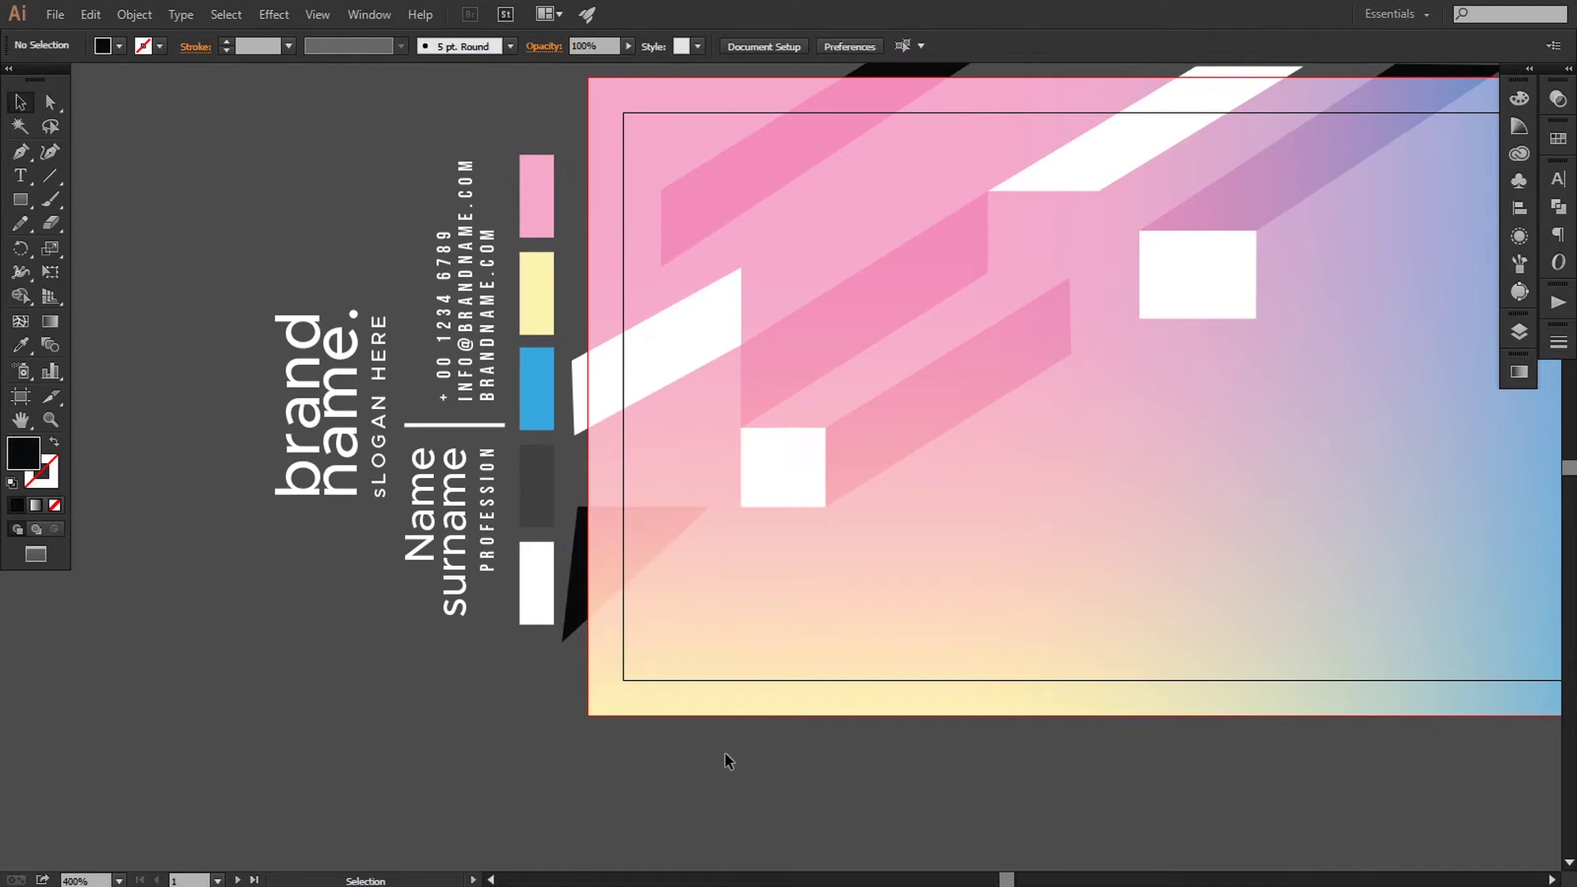
# Stretch the triangle's right corner to the white square's lower-left corner and level its upper-left corner at about Y 1.40 in.
pyautogui.hotkey('ctrl', '-')
pyautogui.hotkey('ctrl', '-')
pyautogui.hotkey('ctrl', '-')
pyautogui.hotkey('ctrl', '+')
pyautogui.hotkey('ctrl', '+')
pyautogui.hotkey('ctrl', '+')
pyautogui.hotkey('ctrl', '+')
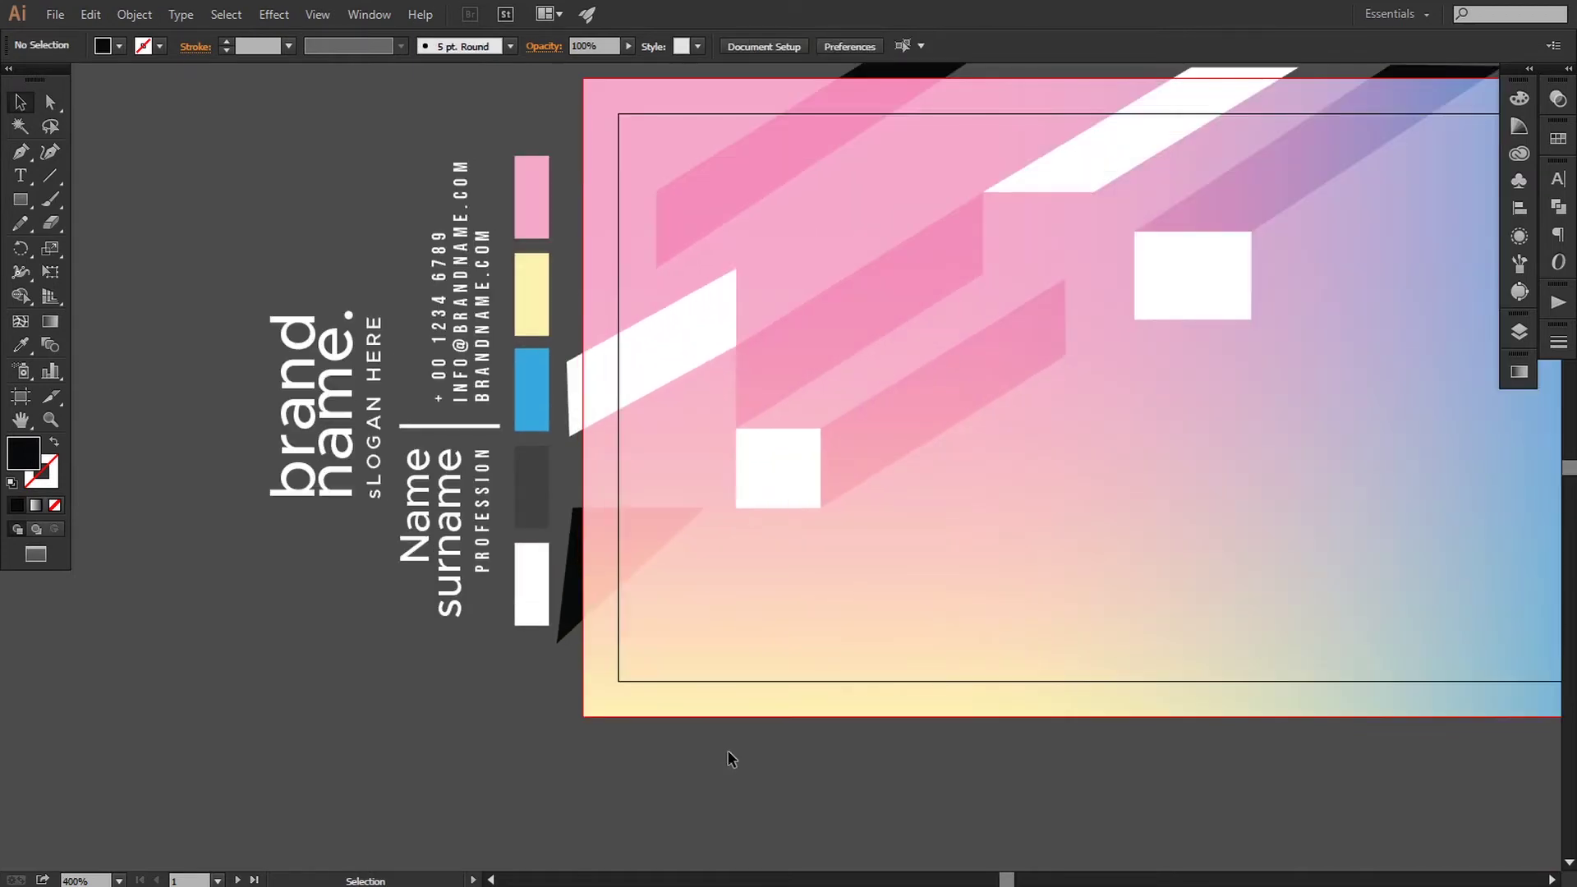
pyautogui.click(50, 102)
pyautogui.hotkey('ctrl', '+')
pyautogui.hotkey('ctrl', '+')
pyautogui.click(609, 563)
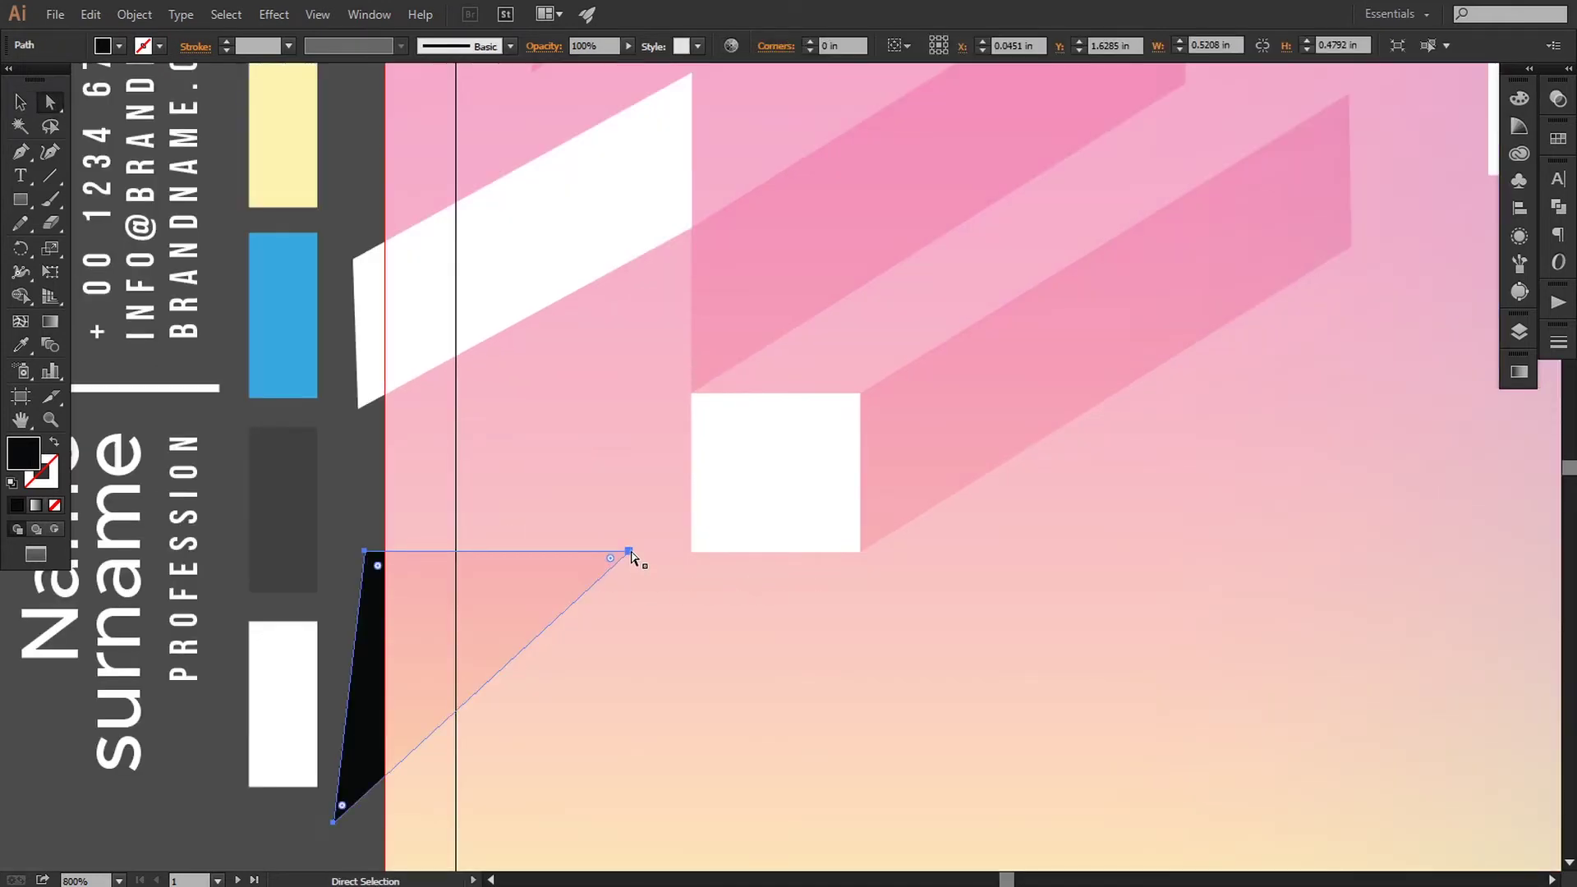
pyautogui.click(661, 556)
pyautogui.click(574, 584)
pyautogui.moveTo(629, 550); pyautogui.dragTo(684, 555)
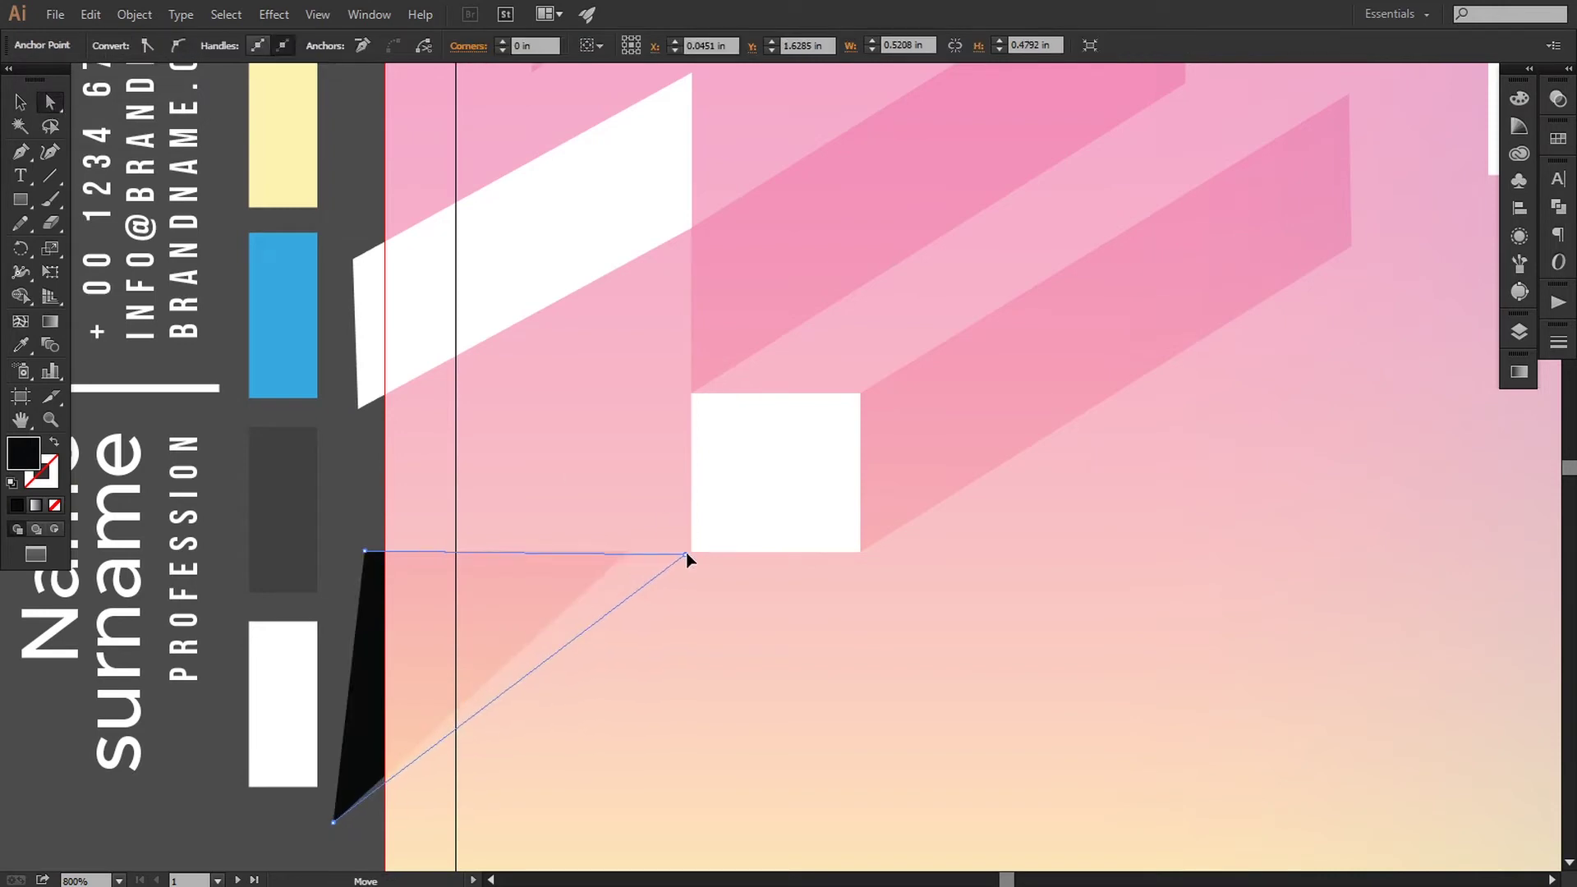
pyautogui.moveTo(365, 554); pyautogui.dragTo(364, 556)
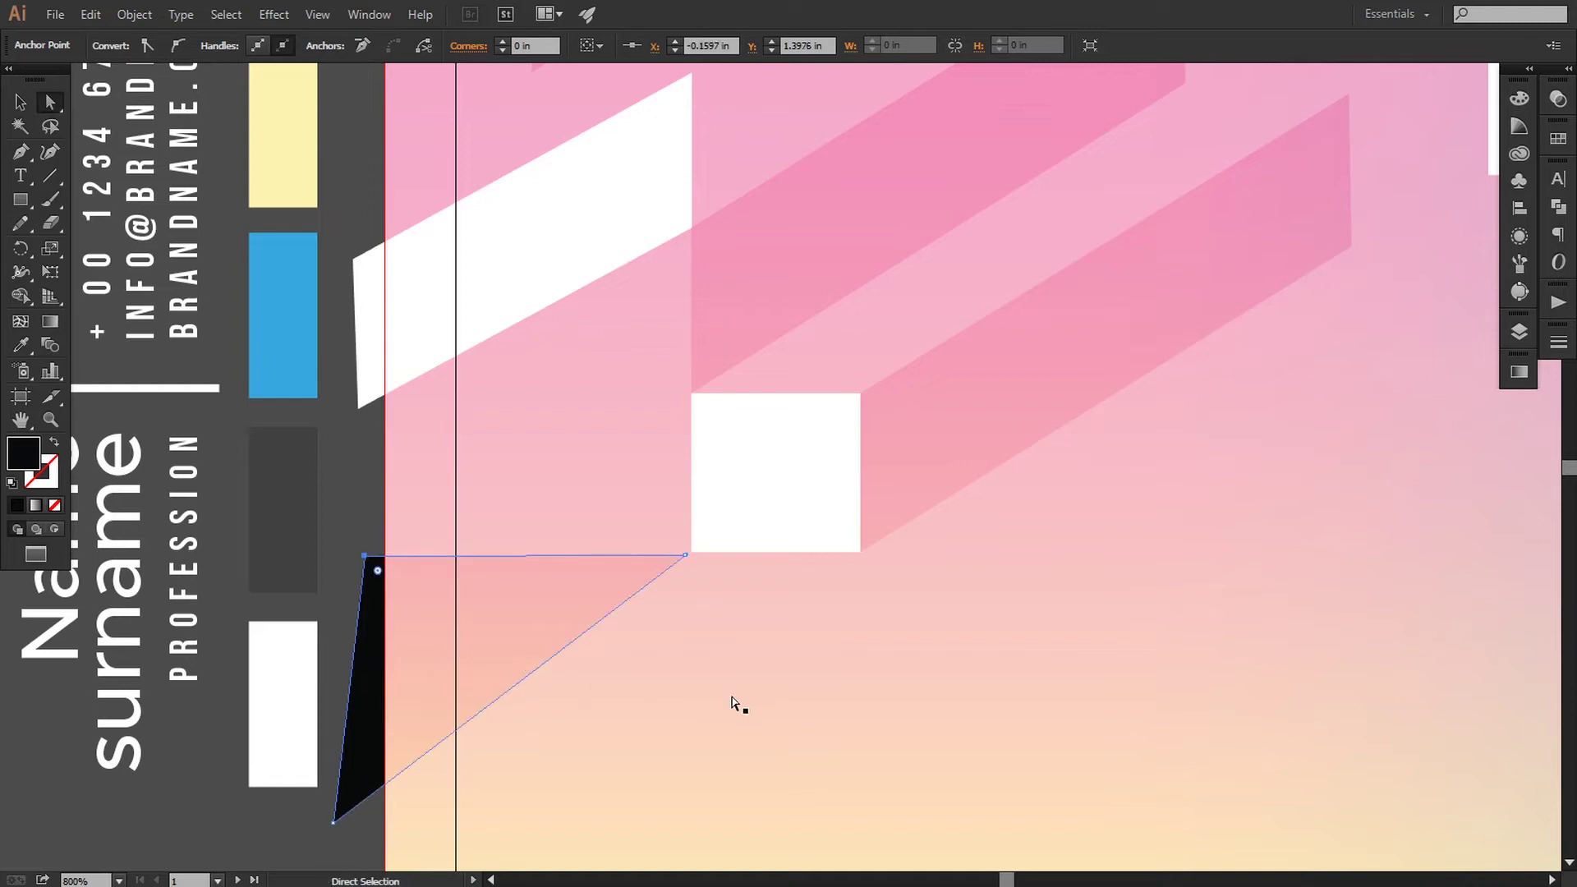
pyautogui.hotkey('ctrl', '-')
pyautogui.hotkey('ctrl', '-')
pyautogui.hotkey('ctrl', '-')
pyautogui.hotkey('ctrl', '-')
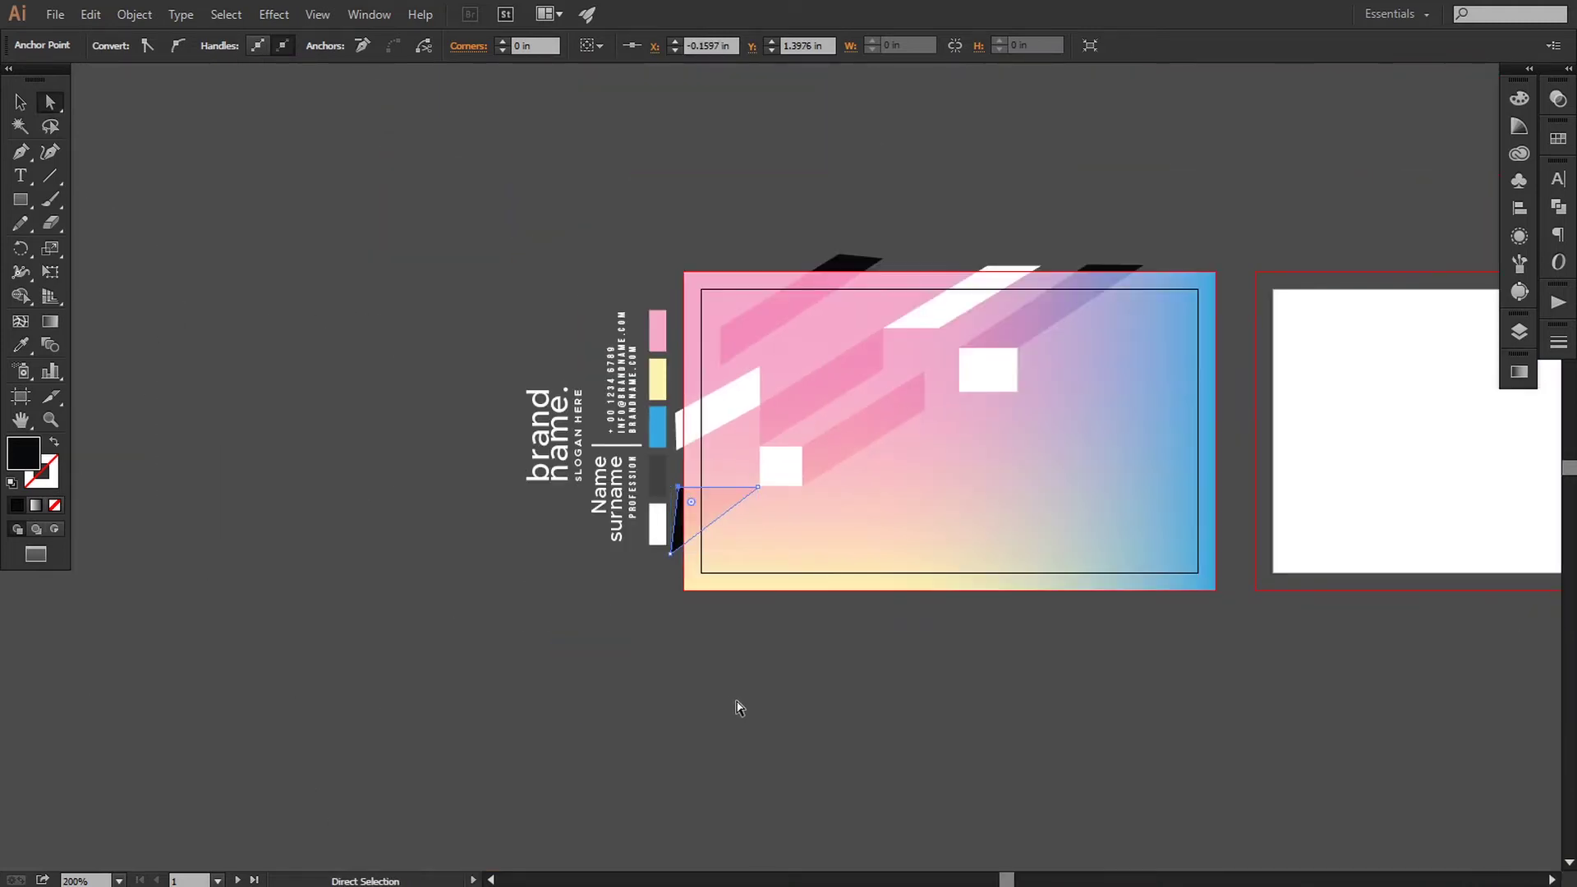
pyautogui.click(759, 716)
# Draw a slanted dark band with the Pen tool from about X 1.70, Y 1.13 in down to X 0.80, past the card's bottom edge.
pyautogui.hotkey('ctrl', '+')
pyautogui.hscroll(3, 761, 698)
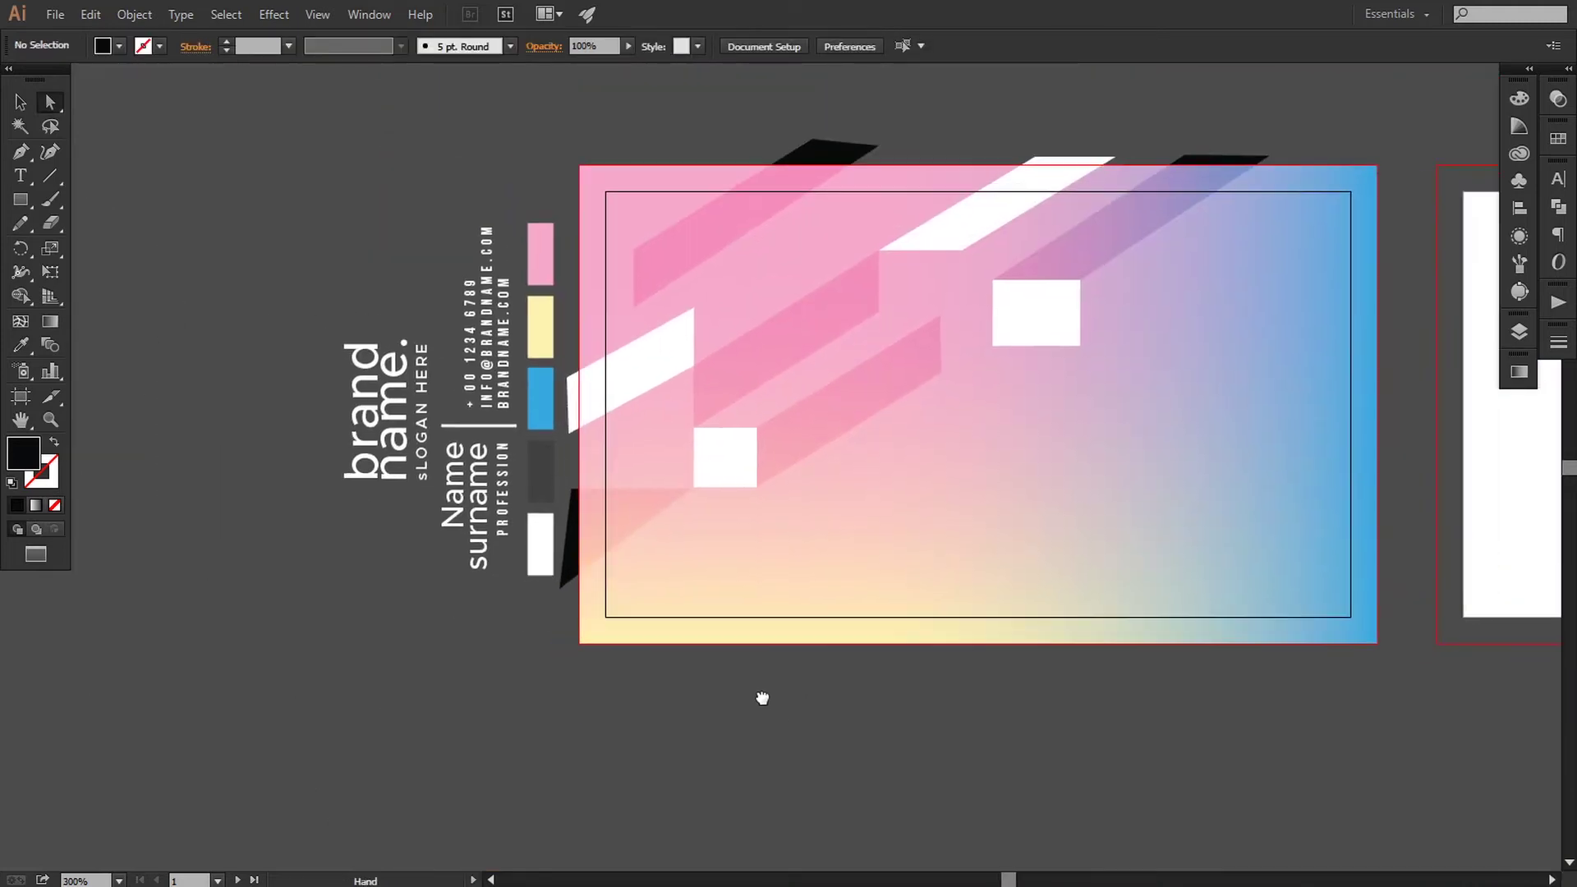
pyautogui.click(21, 152)
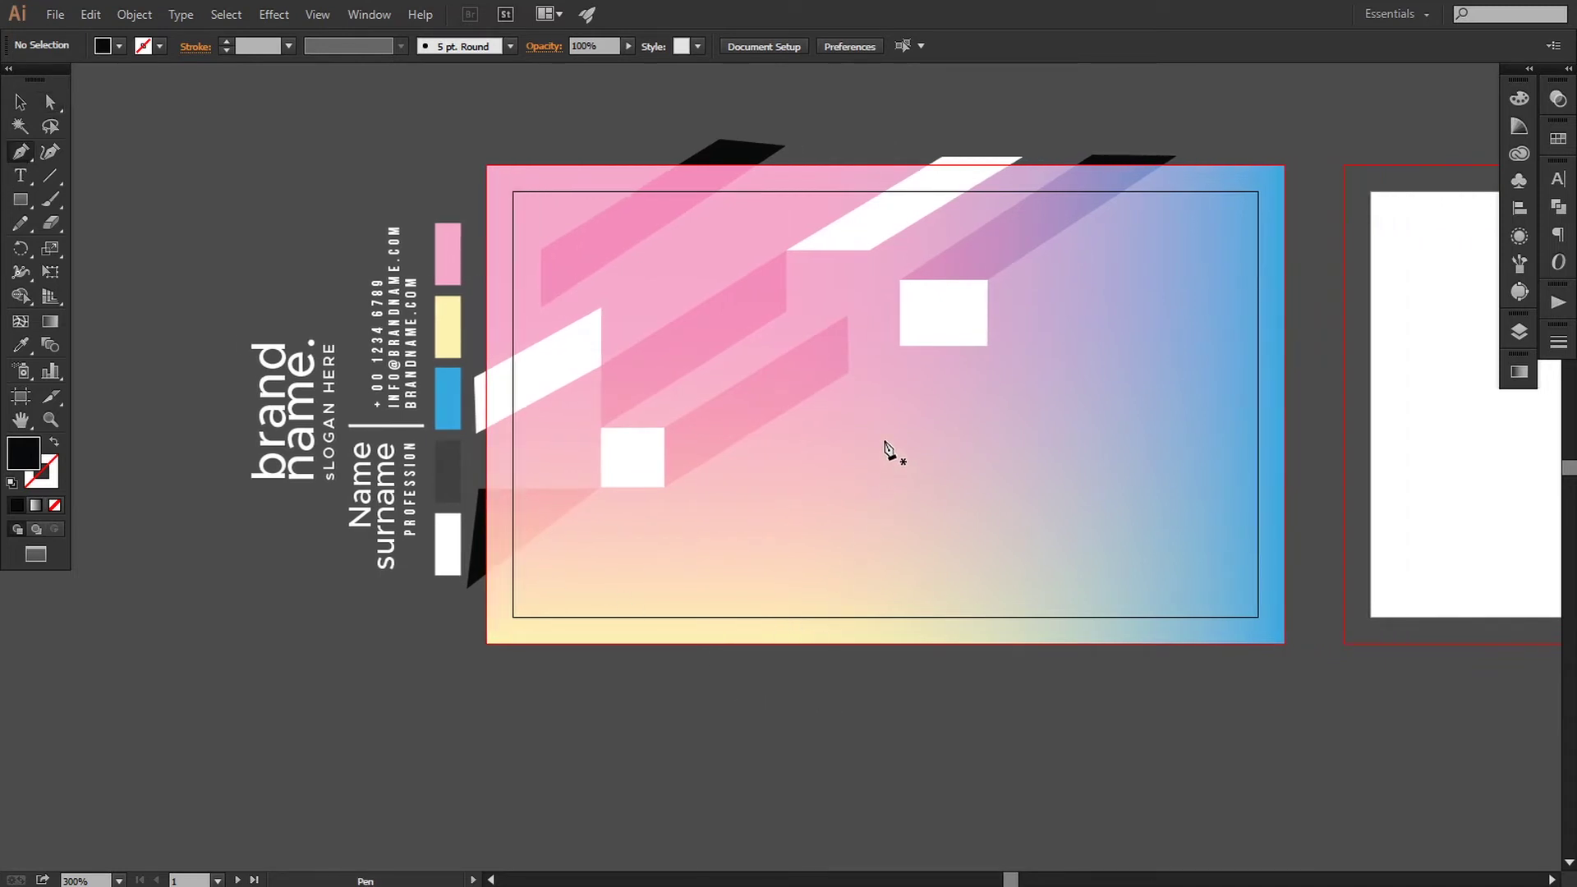
pyautogui.click(874, 433)
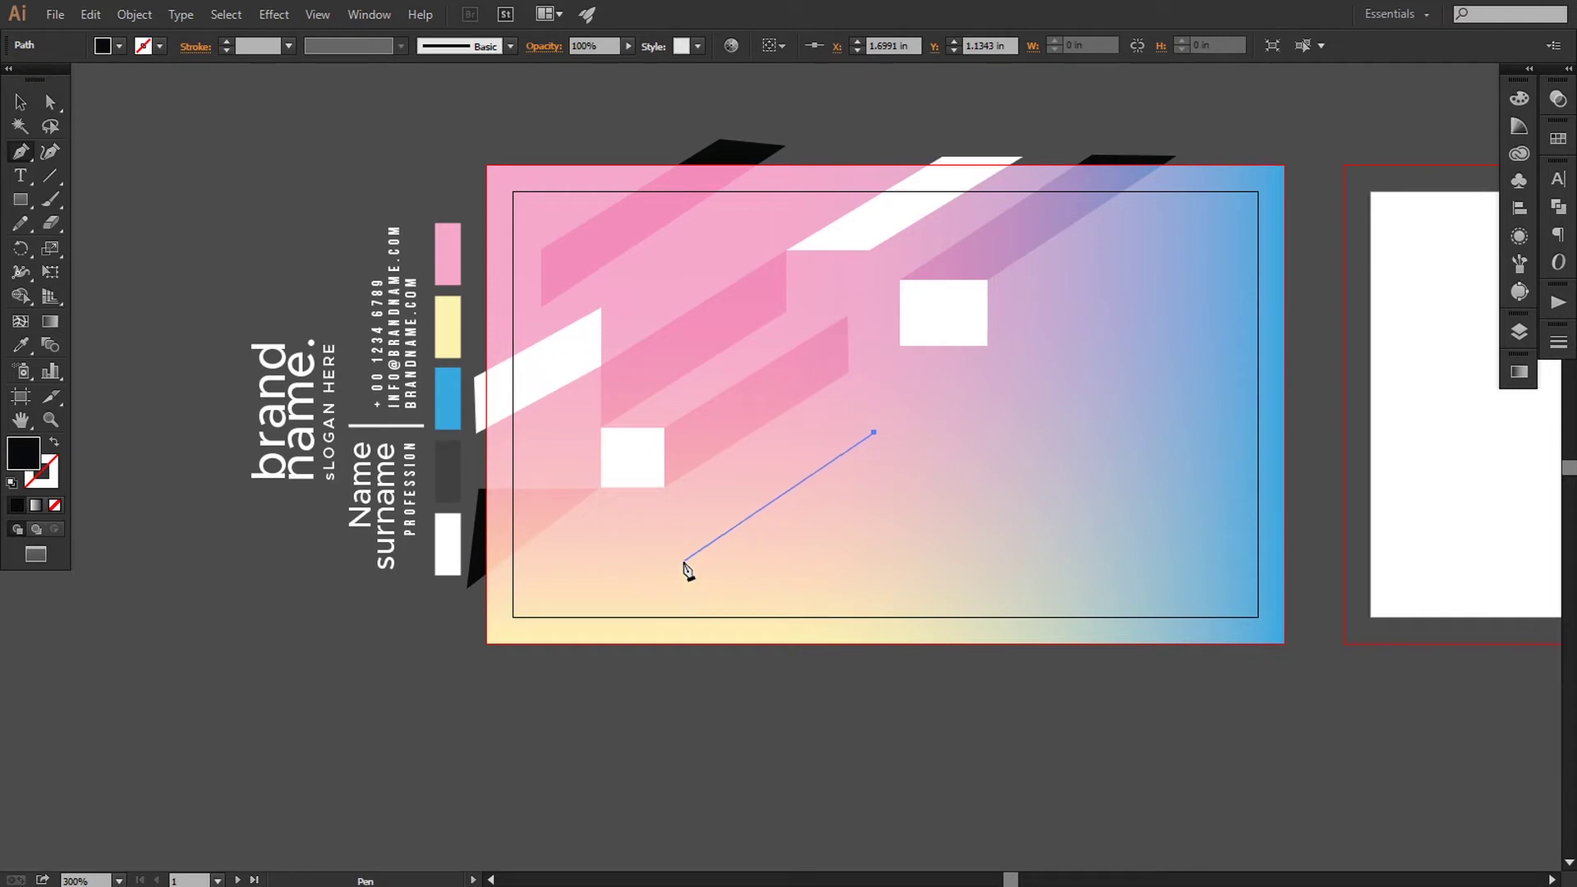
pyautogui.click(683, 562)
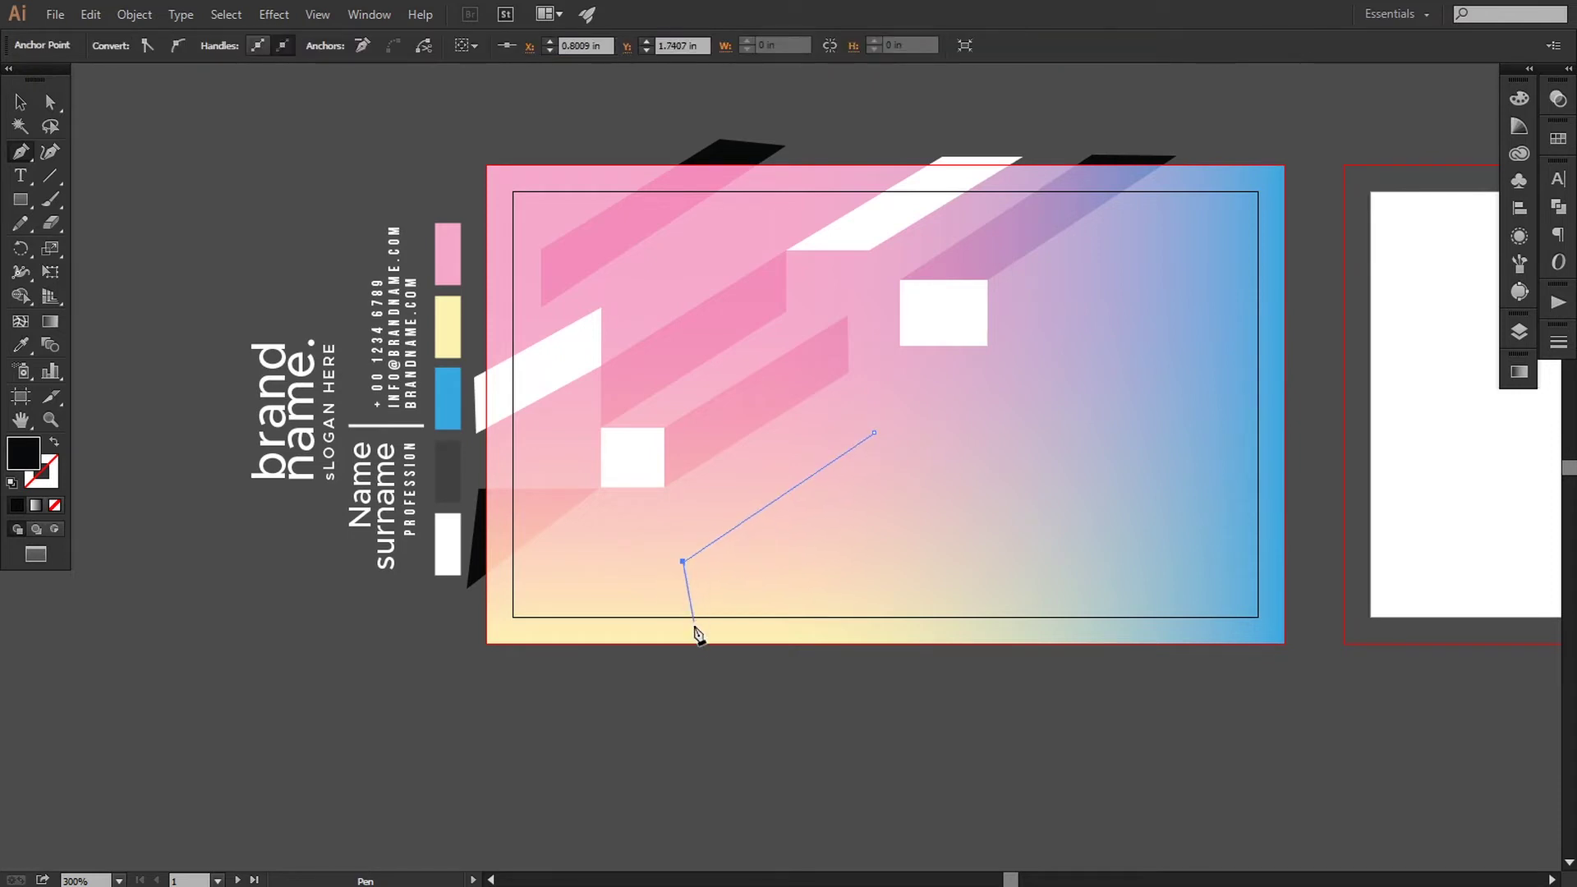
pyautogui.keyDown('shift'); pyautogui.click(693, 664); pyautogui.keyUp('shift')
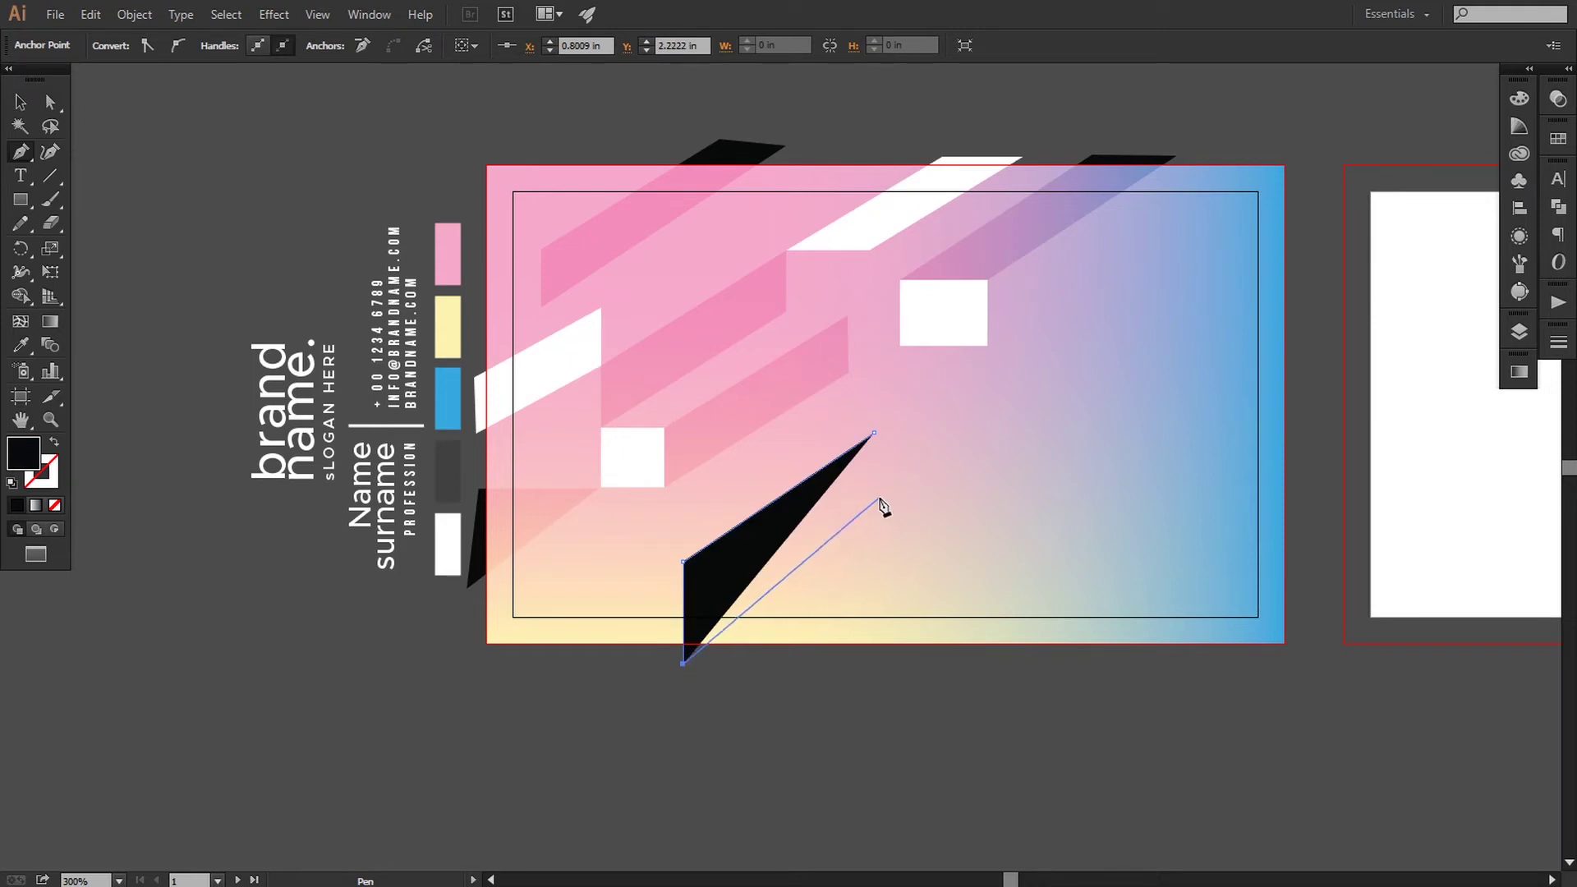
pyautogui.click(879, 497)
pyautogui.click(873, 434)
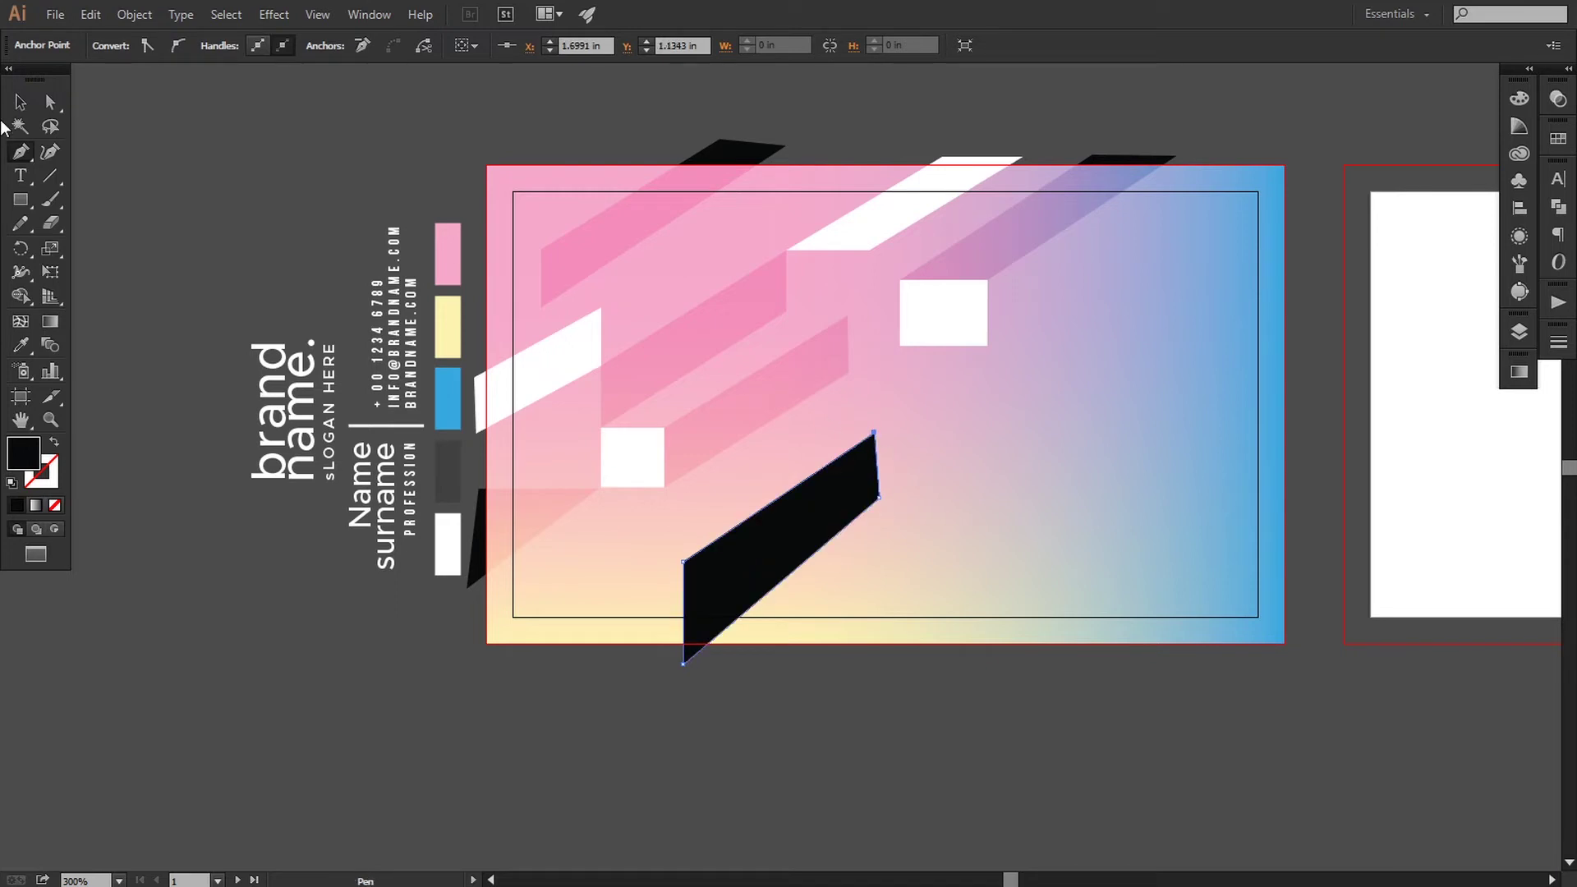
# Give the dark band vertical ends, lowering its upper-left corner to about Y 1.87 in and its upper-right corner to about Y 1.18 in.
pyautogui.click(47, 101)
pyautogui.moveTo(881, 499); pyautogui.dragTo(874, 511)
pyautogui.click(682, 662)
pyautogui.click(682, 563)
pyautogui.press('Down')
pyautogui.press('Down')
pyautogui.press('Down')
pyautogui.press('Down')
pyautogui.press('Down')
pyautogui.press('Down')
pyautogui.press('Down')
pyautogui.press('Down')
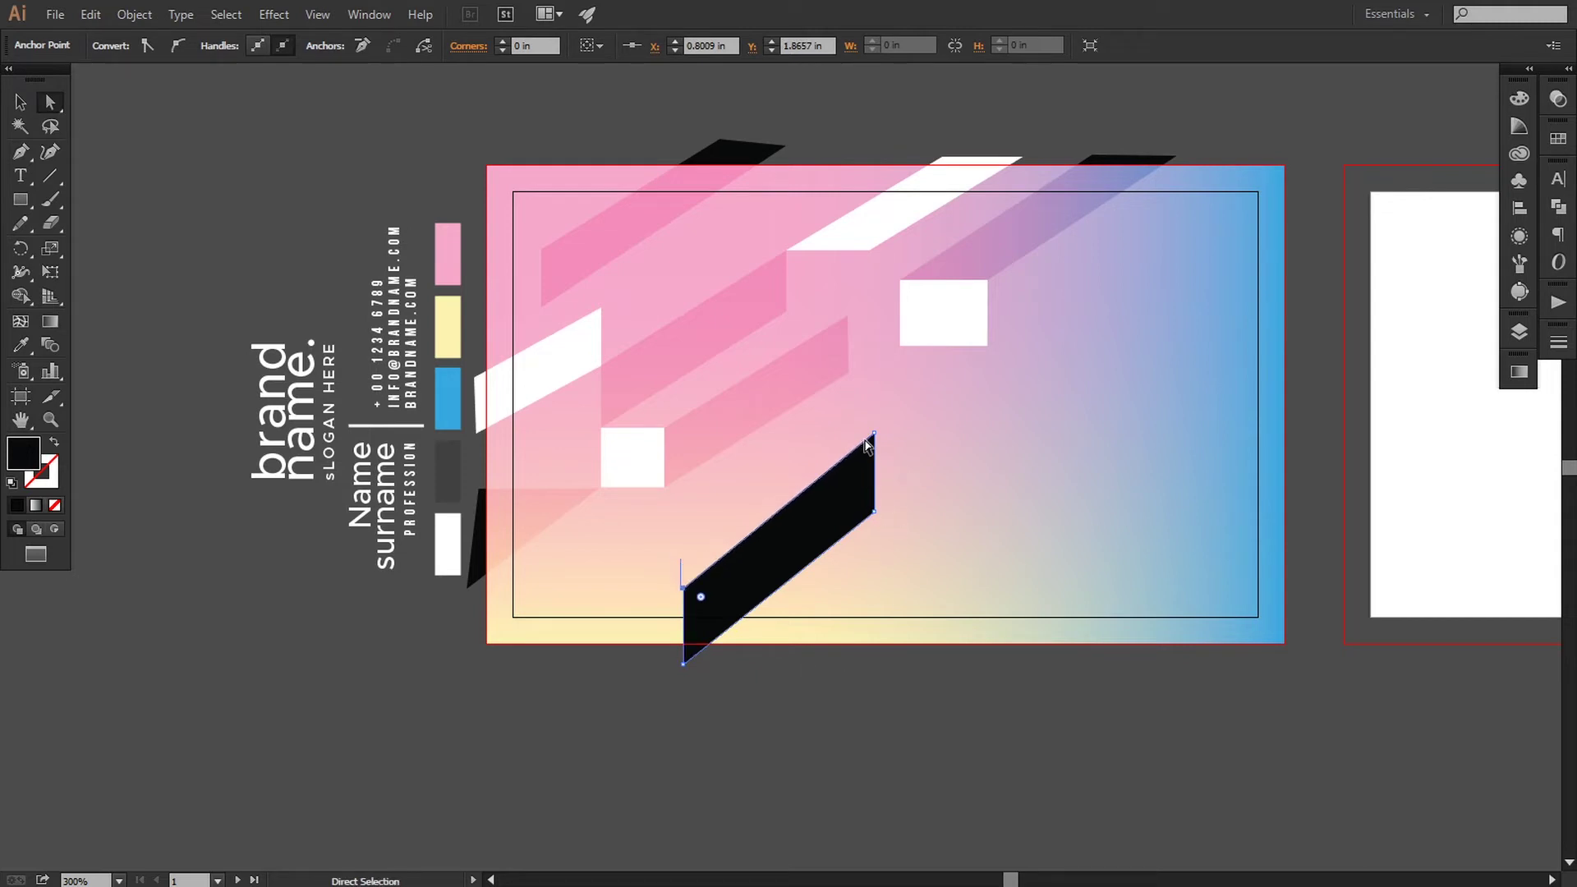
pyautogui.click(874, 432)
pyautogui.press('Down')
pyautogui.press('Down')
pyautogui.press('Down')
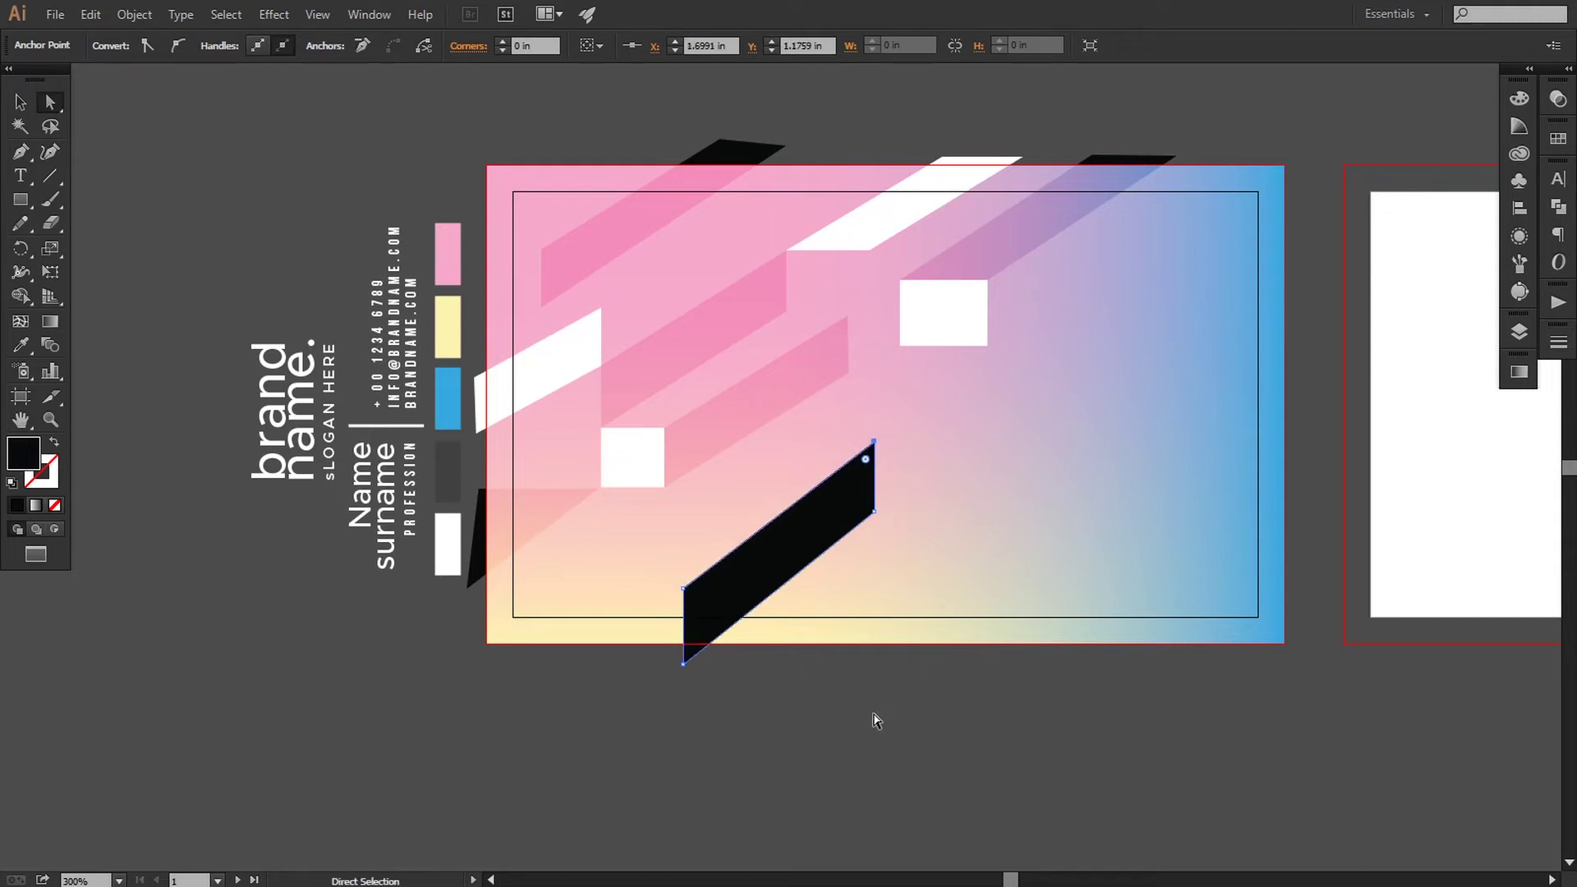
# Copy the appearance of a translucent pink band onto the reshaped dark band.
pyautogui.click(767, 591)
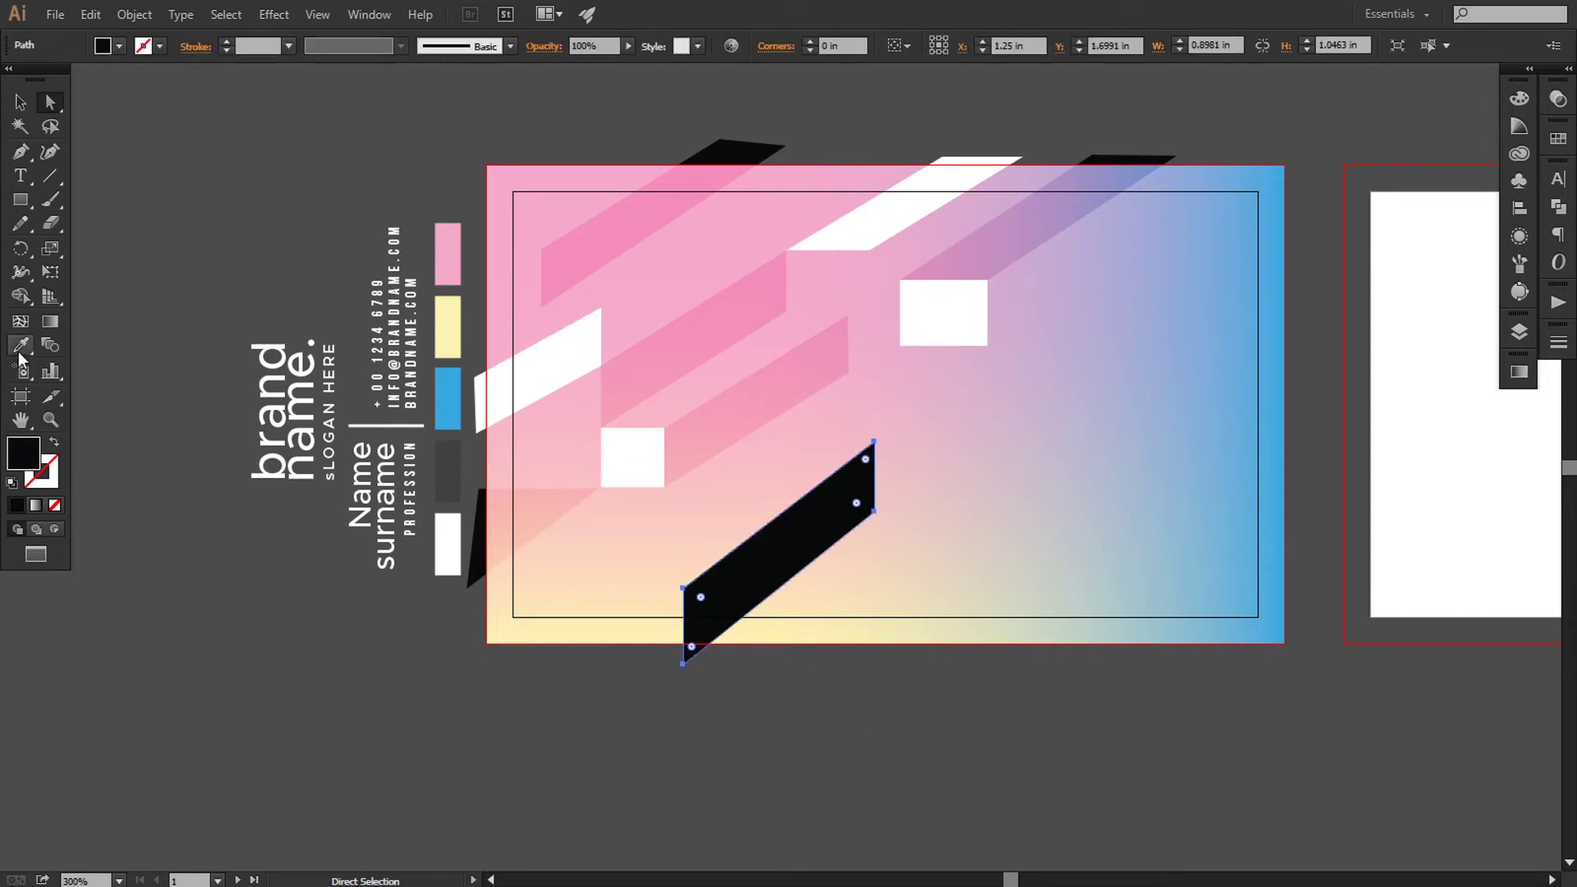
pyautogui.click(20, 352)
pyautogui.click(633, 373)
pyautogui.click(20, 102)
pyautogui.click(134, 246)
# Move the recolored lower band left and slightly up, centering it at about X 1.09, Y 1.66 in.
pyautogui.press('a')
pyautogui.moveTo(959, 537); pyautogui.dragTo(853, 562)
pyautogui.click(556, 716)
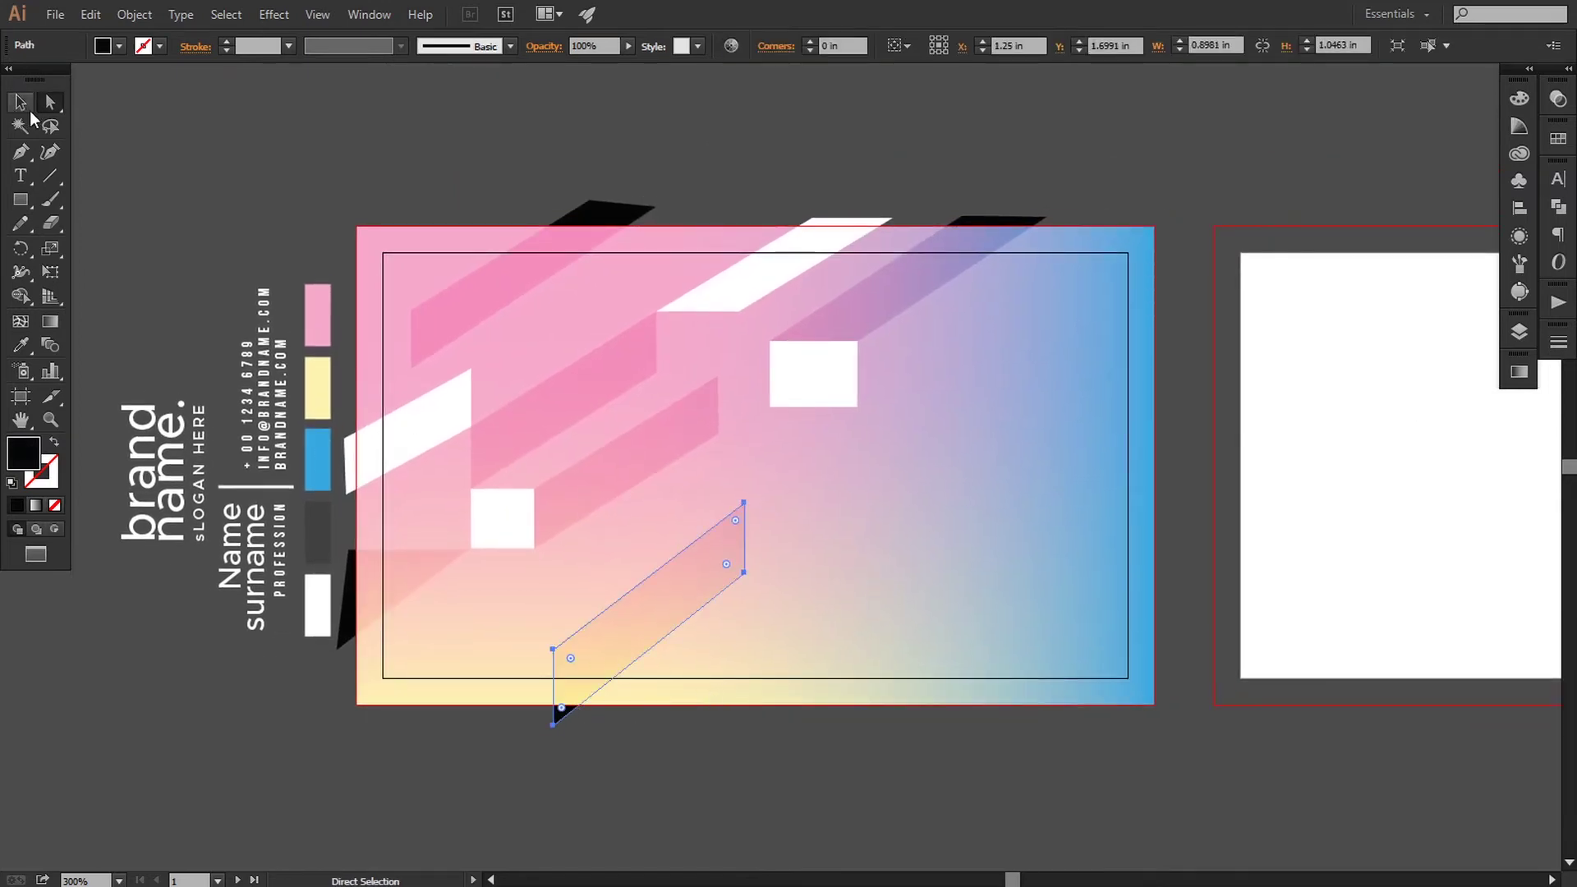
pyautogui.moveTo(607, 661); pyautogui.dragTo(572, 653)
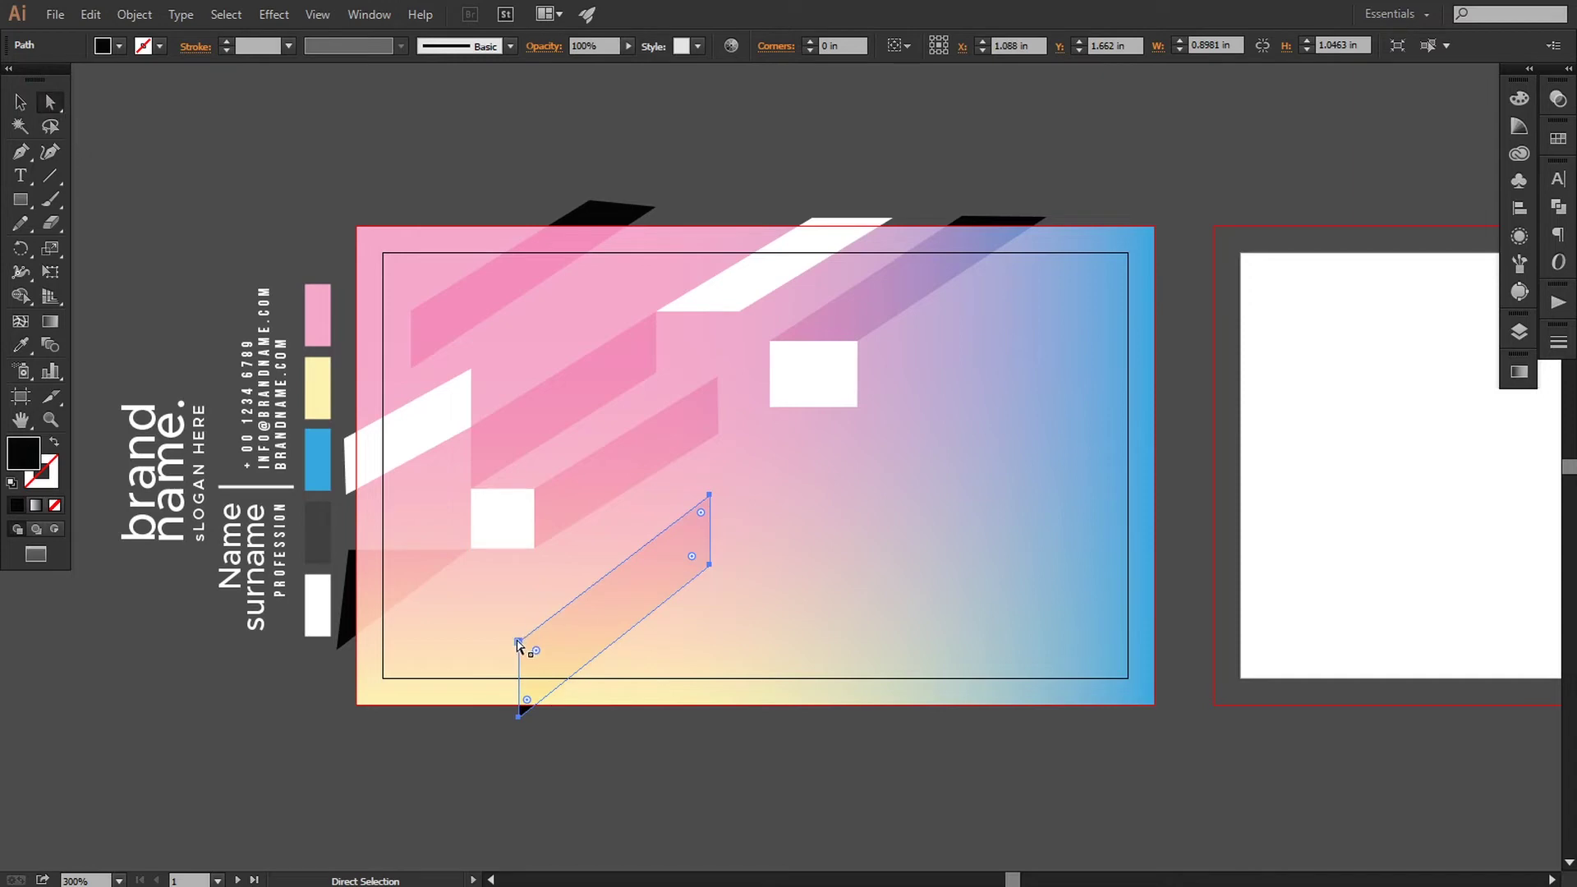
# Raise the moved band's upper-left corner to about Y 1.72 in to match the slant of the other bands.
pyautogui.click(518, 642)
pyautogui.press('Up')
pyautogui.press('Up')
pyautogui.press('Up')
pyautogui.press('Up')
pyautogui.press('Up')
pyautogui.press('Up')
pyautogui.press('Up')
pyautogui.press('Up')
pyautogui.press('Up')
pyautogui.press('Up')
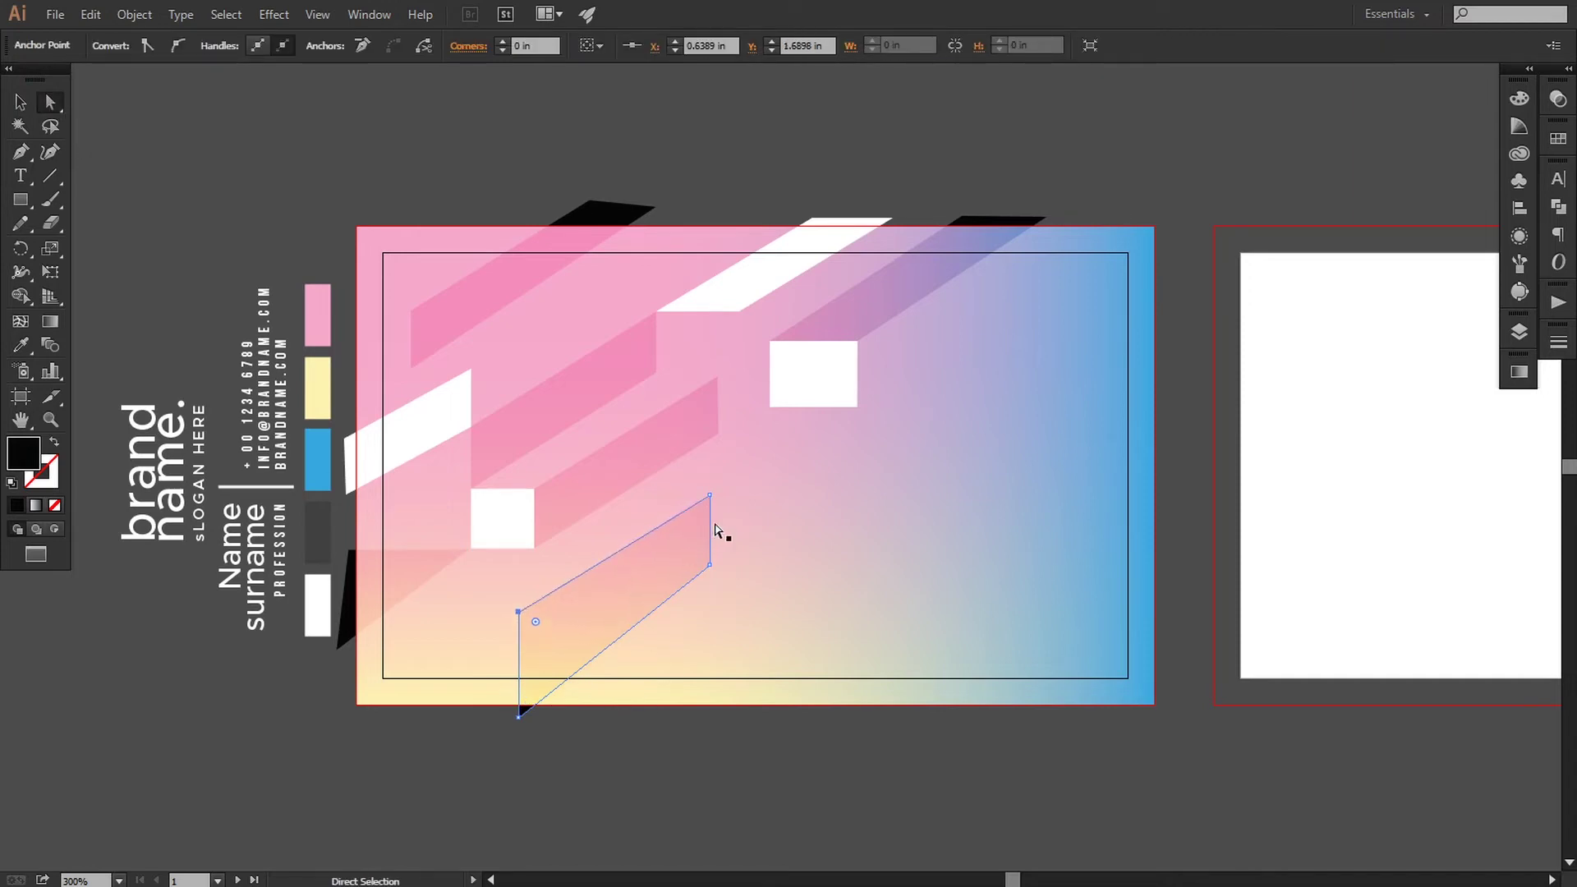
pyautogui.press('Down')
pyautogui.press('Down')
# Raise the band's lower-left corner to about Y 2.06 in and its lower-right corner to about Y 1.43 in.
pyautogui.click(518, 717)
pyautogui.press('Up')
pyautogui.press('Up')
pyautogui.press('Up')
pyautogui.press('Up')
pyautogui.press('Up')
pyautogui.press('Up')
pyautogui.press('Up')
pyautogui.press('Up')
pyautogui.press('Up')
pyautogui.press('Up')
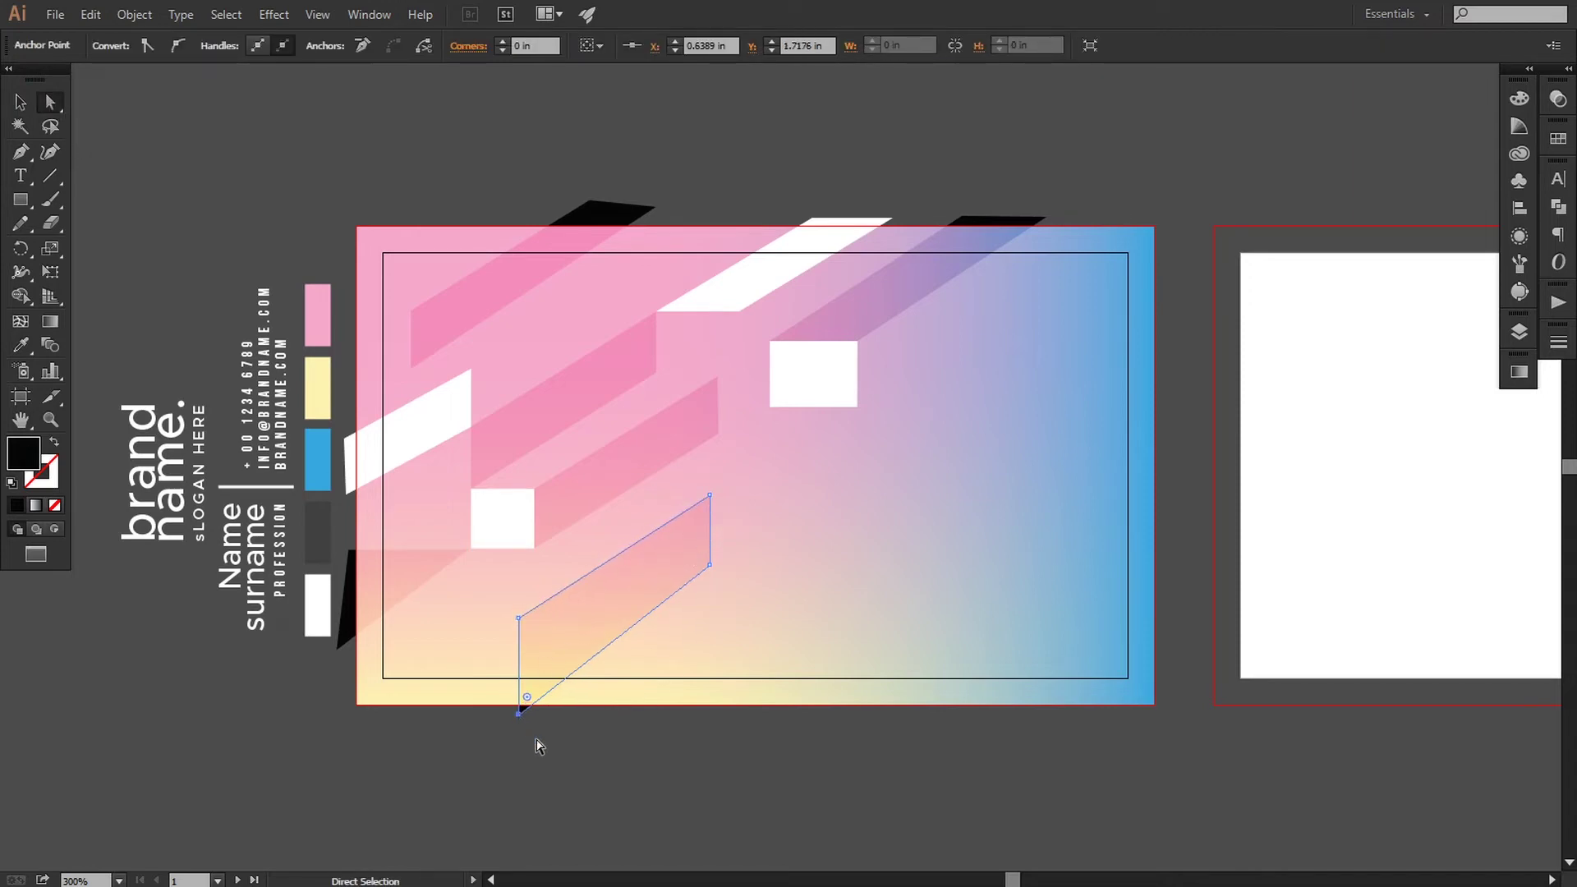
pyautogui.click(709, 565)
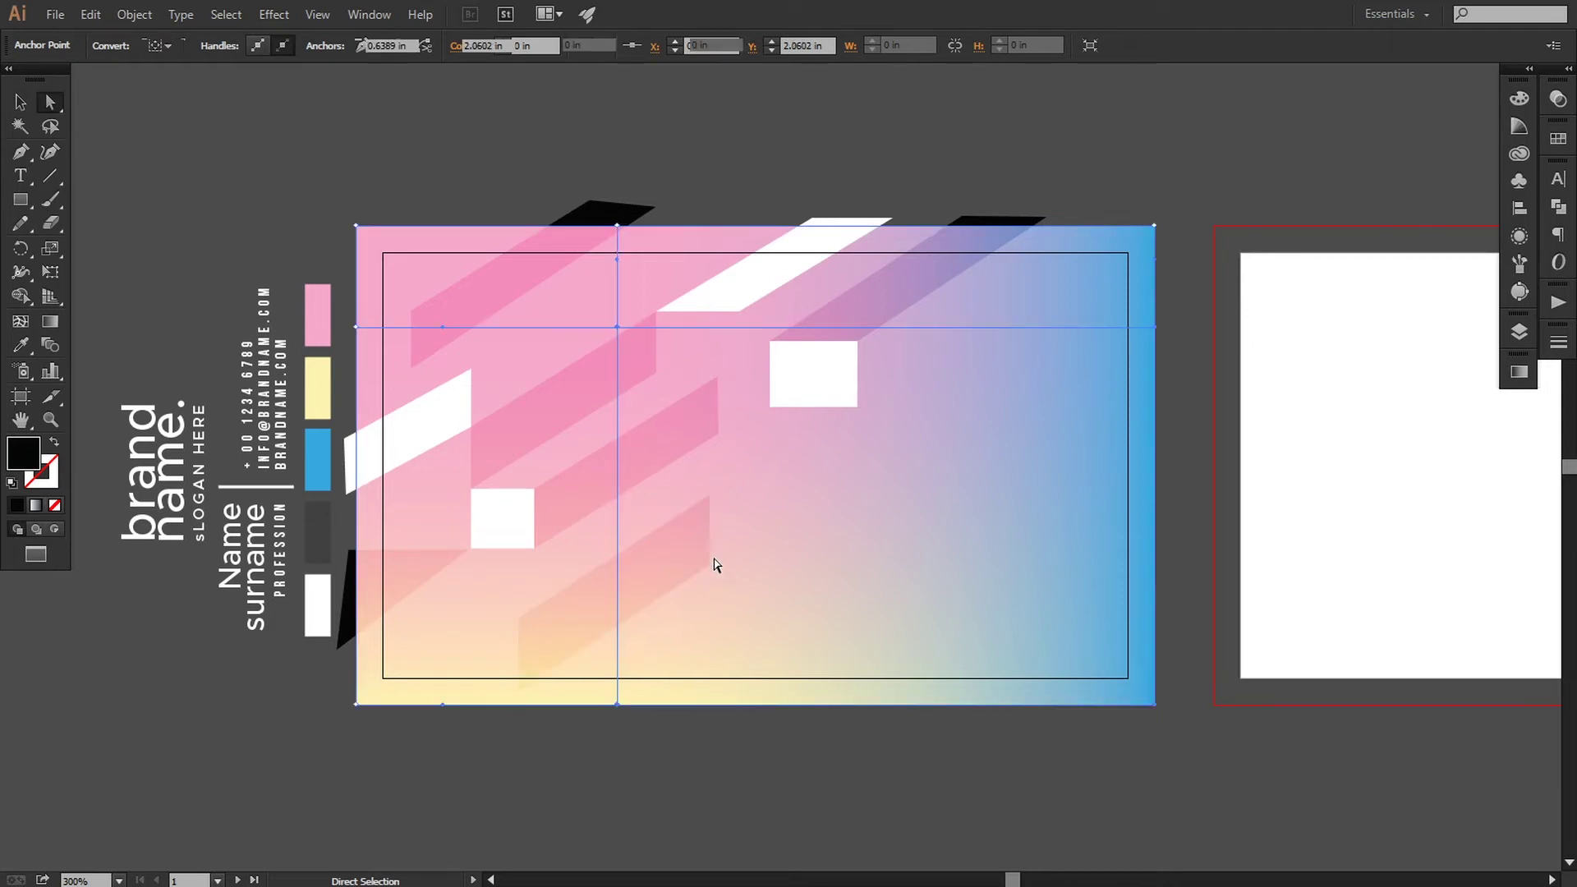
pyautogui.press('Up')
pyautogui.press('Up')
pyautogui.press('Up')
pyautogui.press('Up')
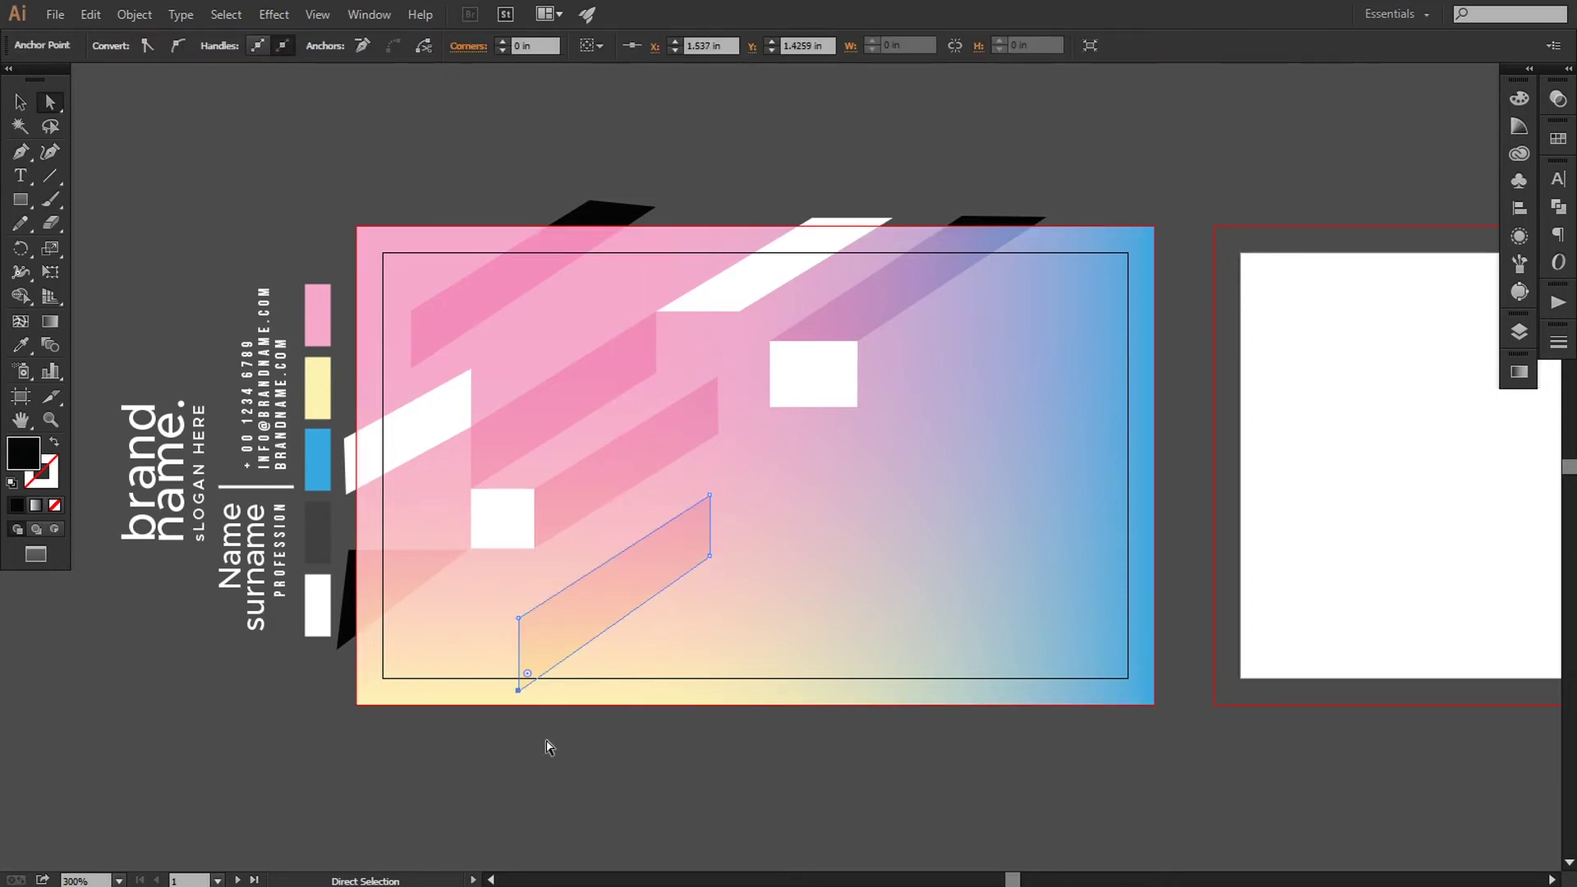
pyautogui.click(567, 754)
# Draw a slanted dark band with the Pen tool from about X 1.85, Y 1.61 in down past the card's bottom edge.
pyautogui.press('space')
pyautogui.moveTo(717, 668); pyautogui.dragTo(702, 693)
pyautogui.press('p')
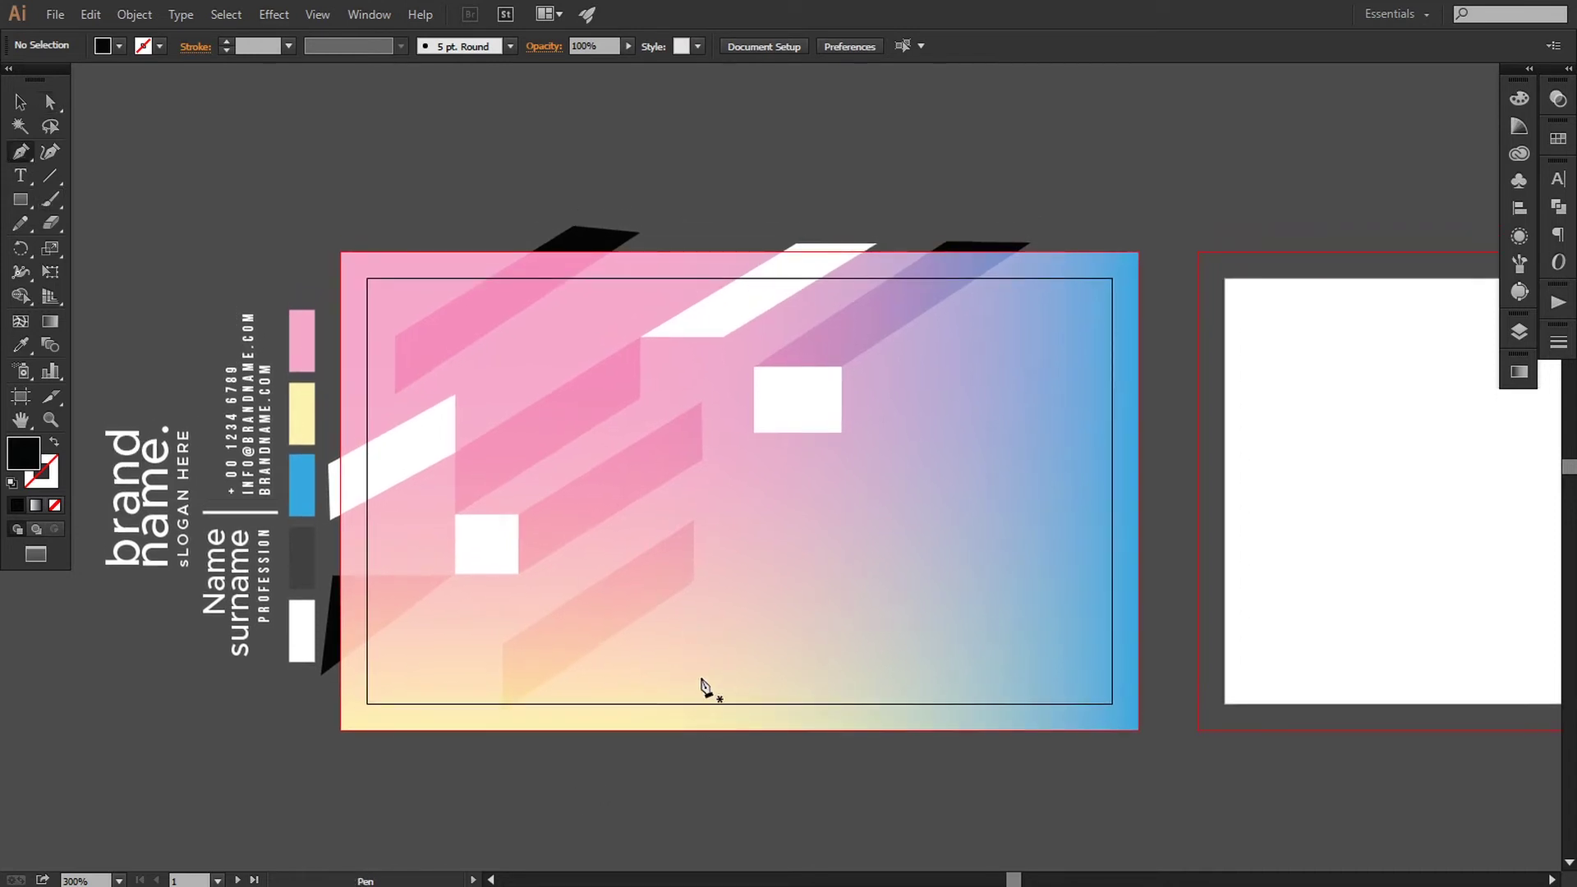
pyautogui.click(761, 621)
pyautogui.click(567, 772)
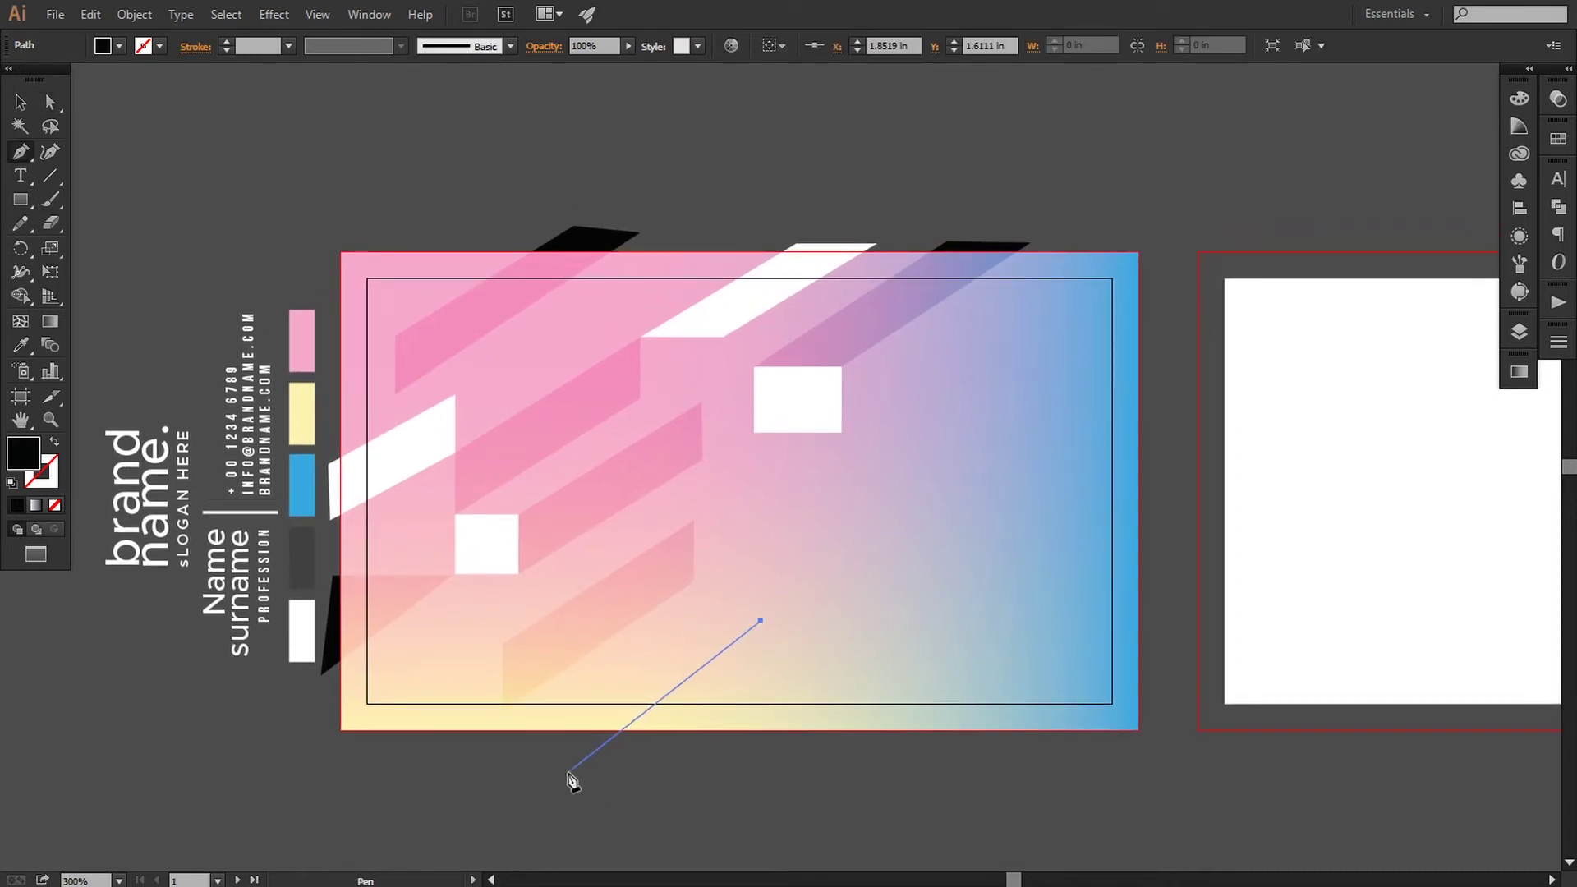
pyautogui.click(651, 772)
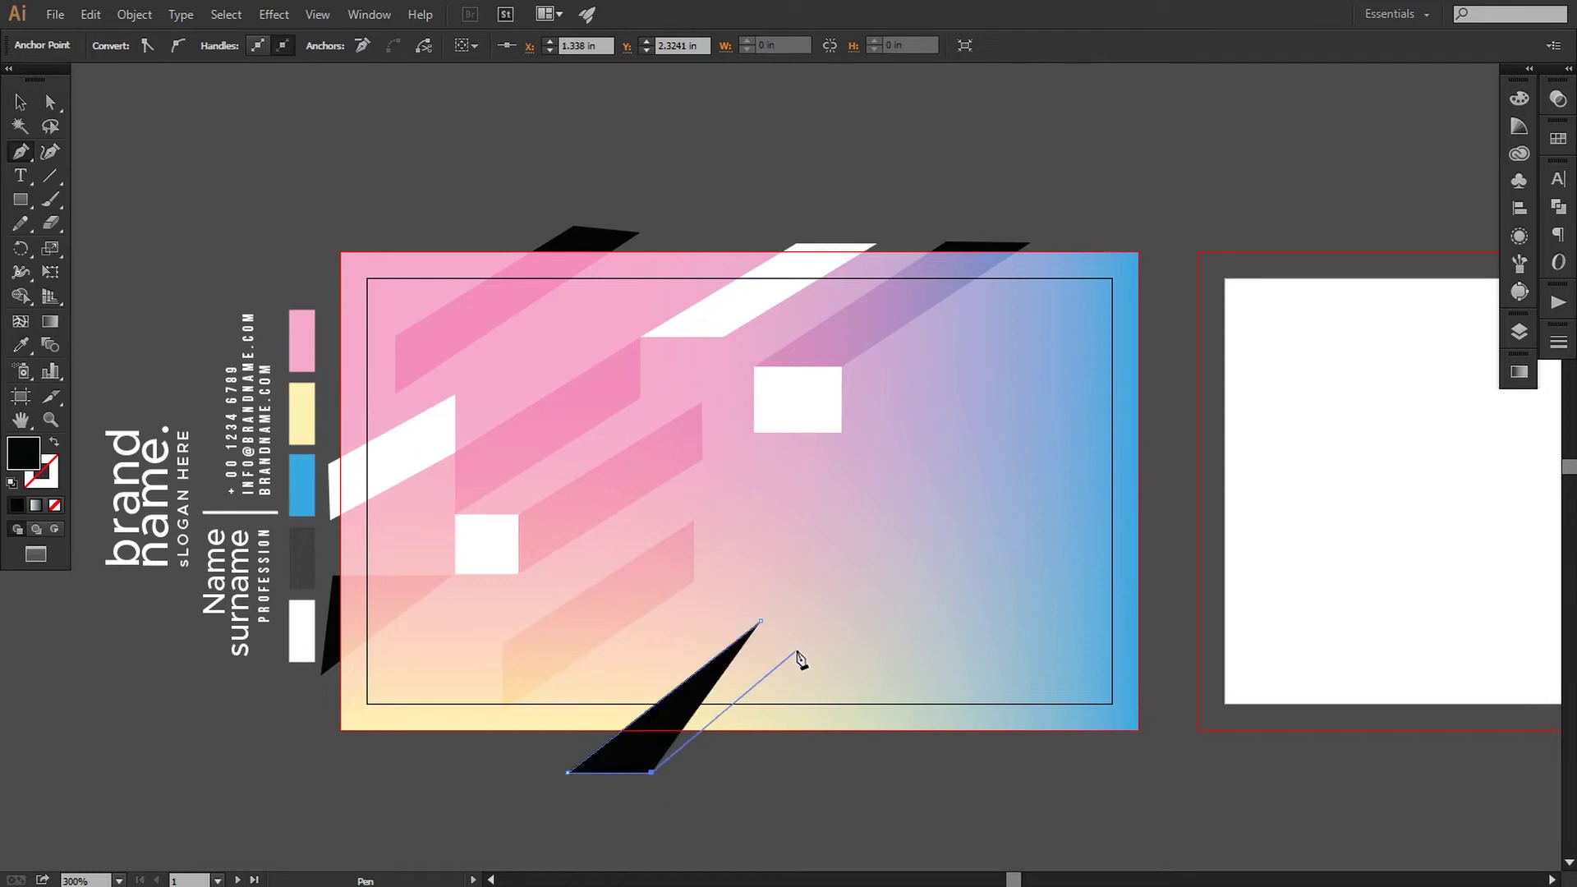
pyautogui.click(830, 623)
pyautogui.click(761, 621)
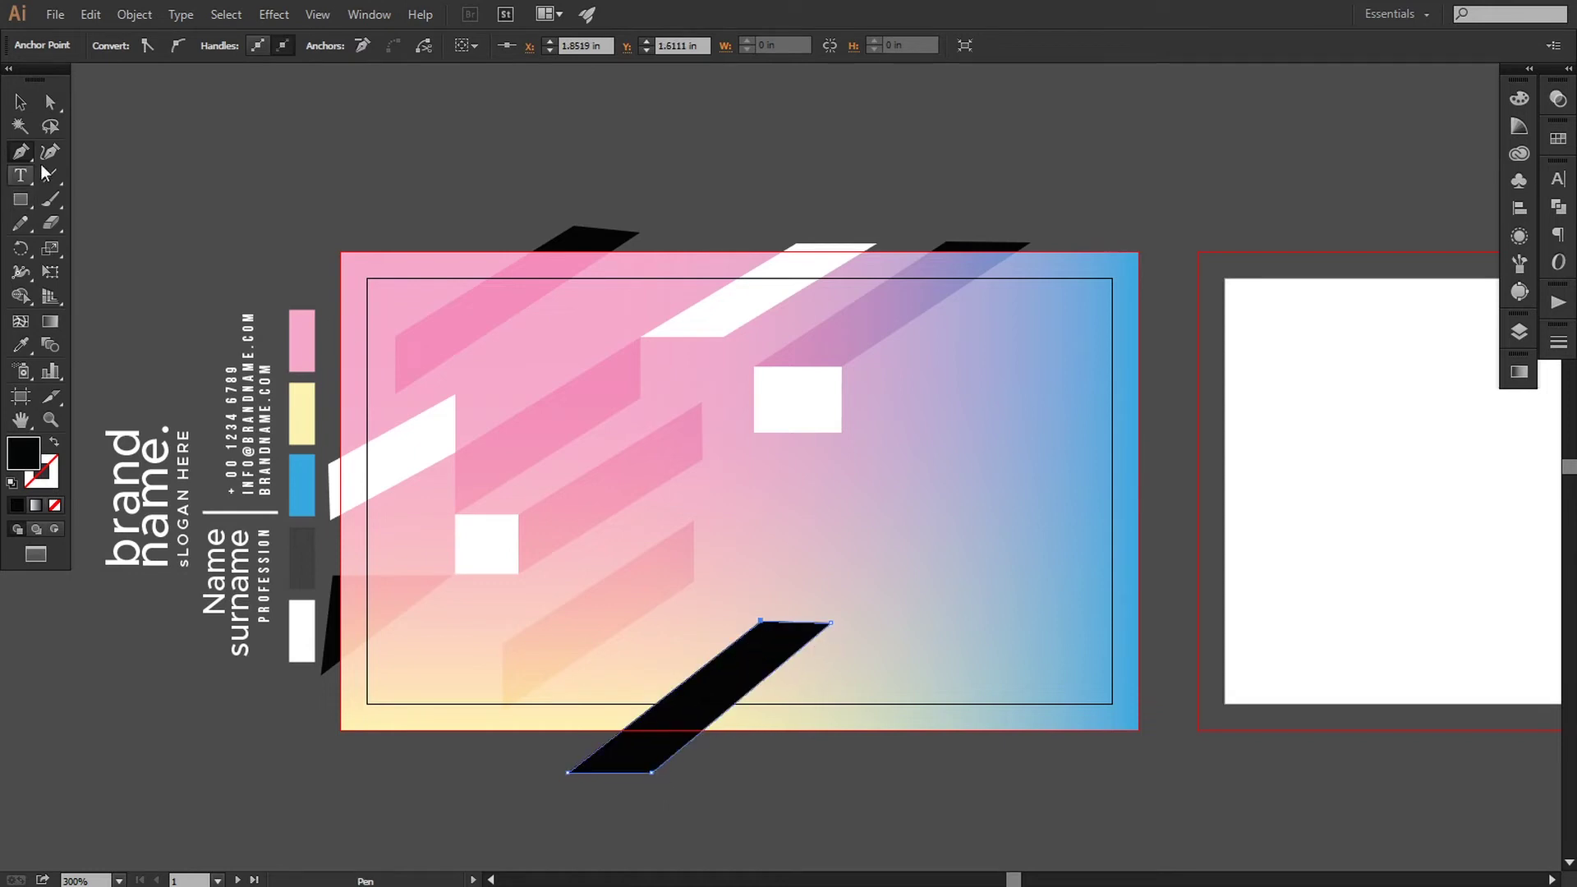
# Move the new dark band's upper-right corner to about X 2.22, Y 1.59 in.
pyautogui.click(51, 101)
pyautogui.moveTo(830, 622); pyautogui.dragTo(835, 616)
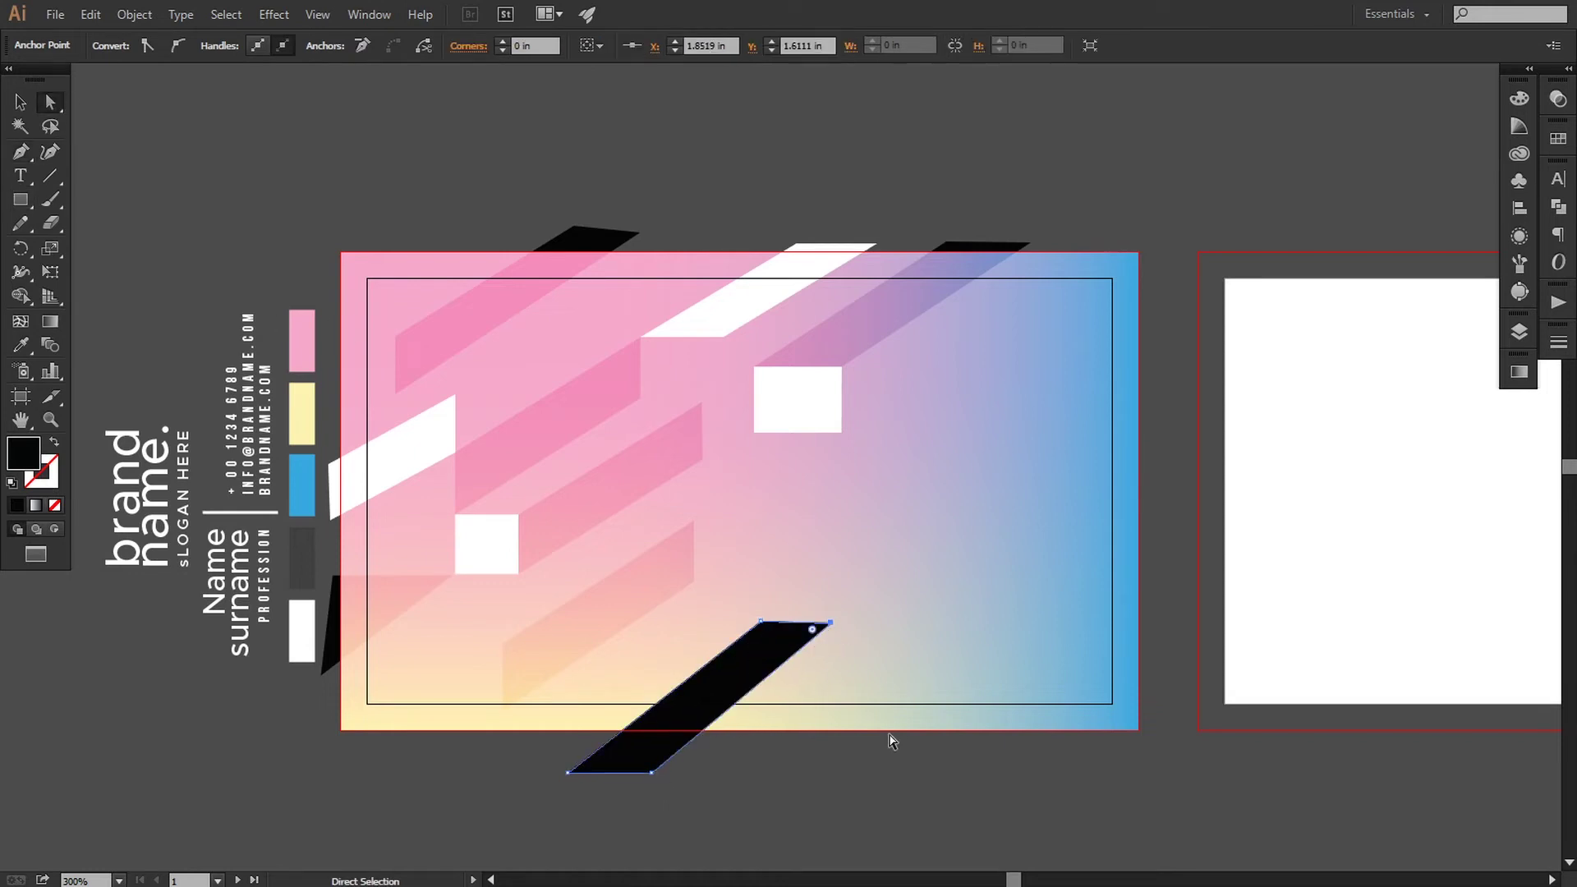
pyautogui.press('Right')
pyautogui.press('Right')
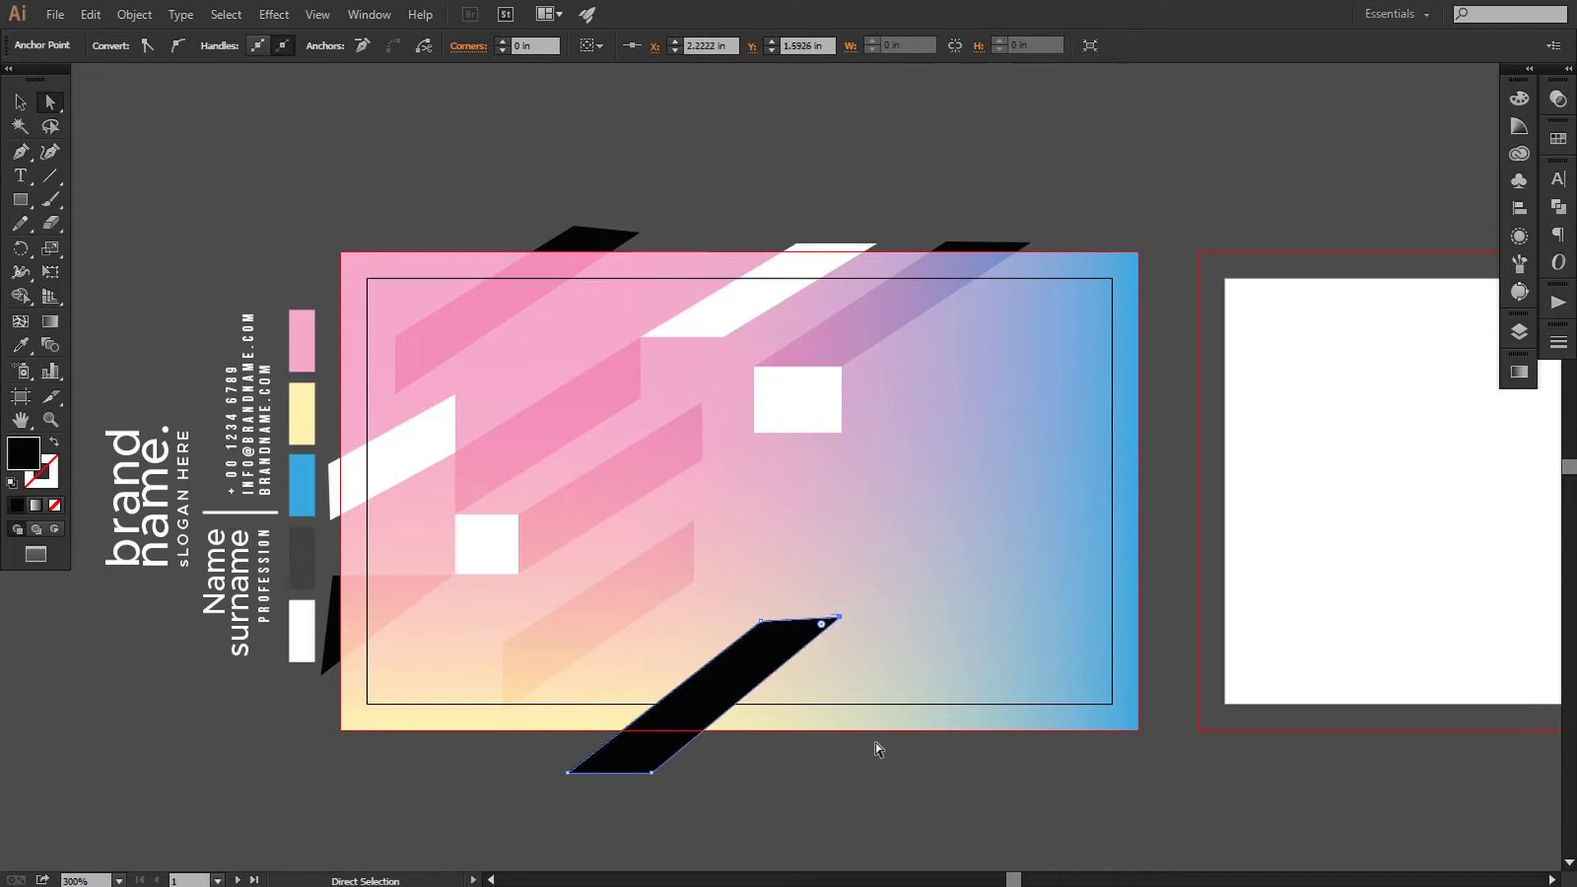
pyautogui.click(749, 799)
# Draw an adjoining side face along the dark band's right edge, starting at about X 2.22, Y 1.59 in with a vertical end down to Y 1.94 in.
pyautogui.press('p')
pyautogui.click(839, 617)
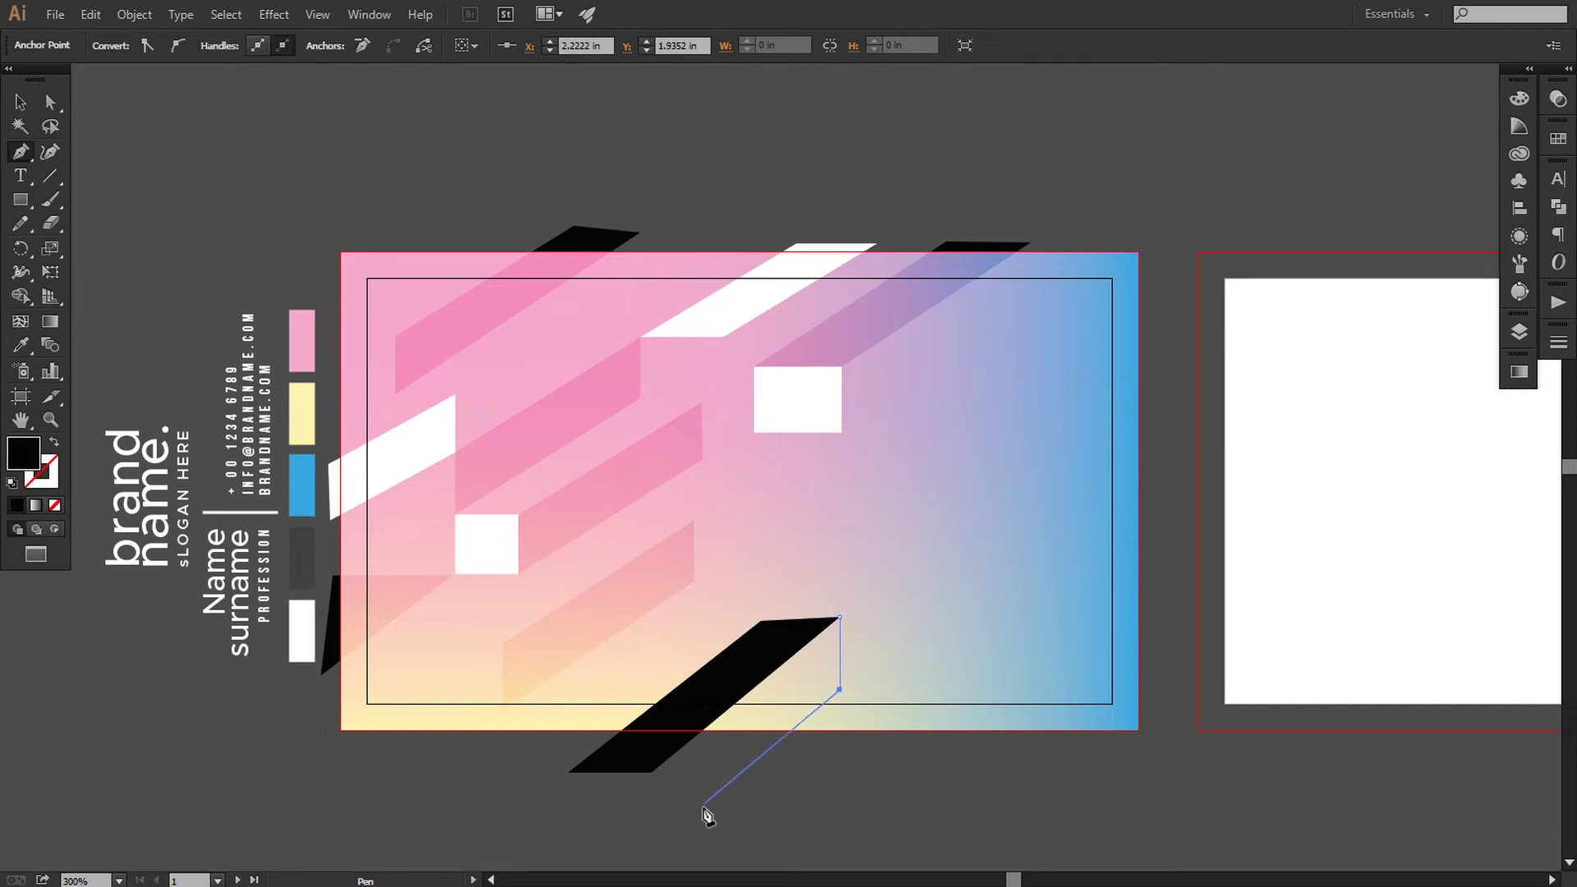
pyautogui.click(702, 808)
pyautogui.click(651, 772)
pyautogui.click(839, 616)
# Copy the violet translucent band's appearance onto the new side face.
pyautogui.click(22, 343)
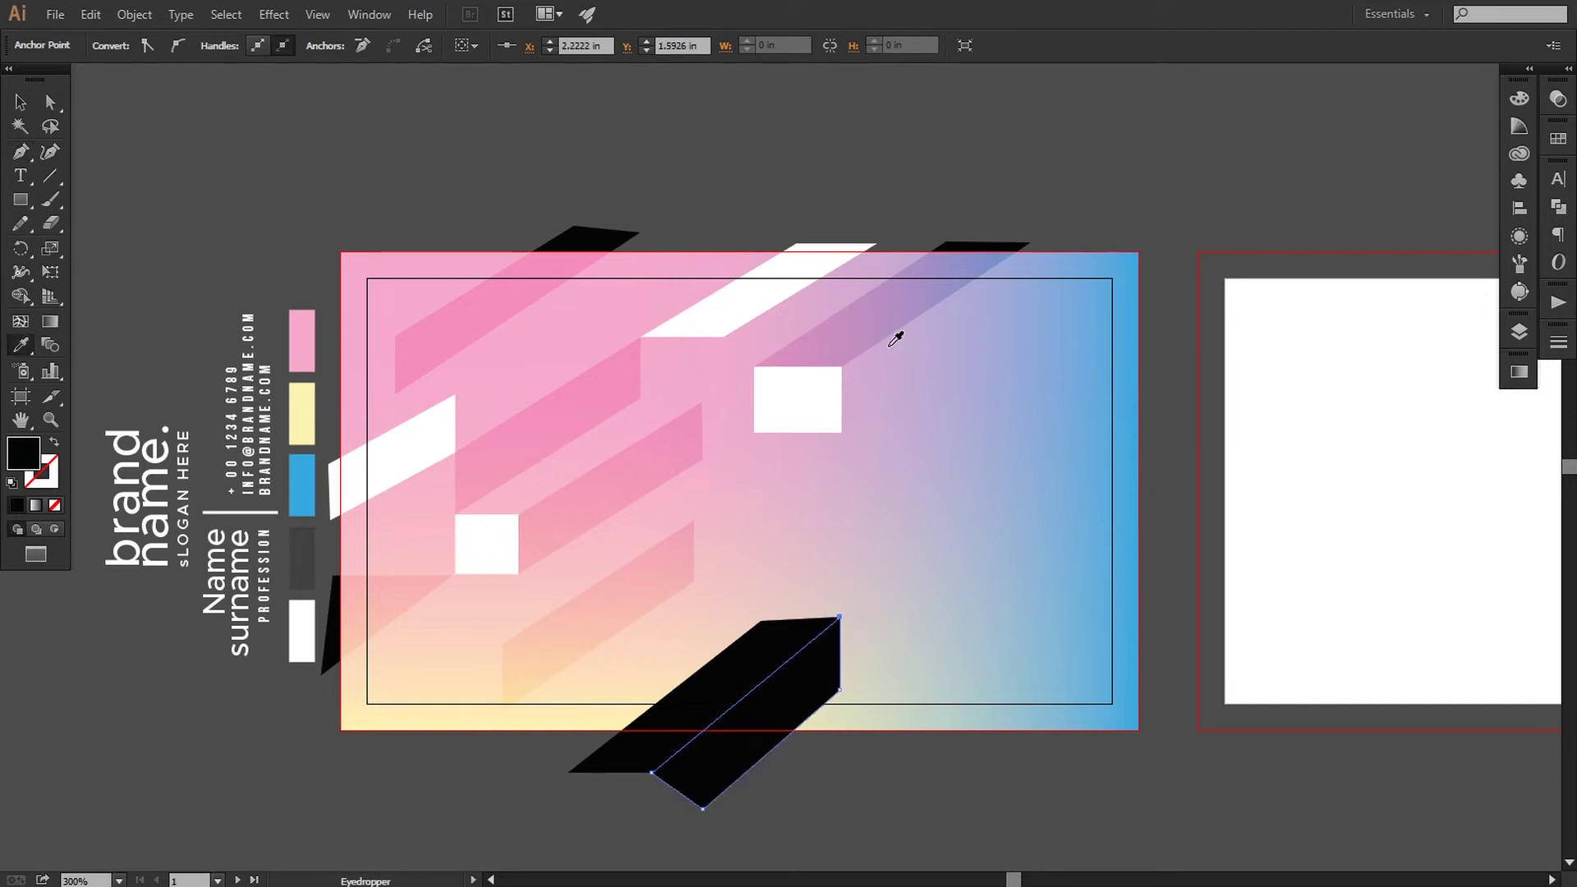
pyautogui.click(891, 314)
pyautogui.click(50, 102)
pyautogui.click(204, 202)
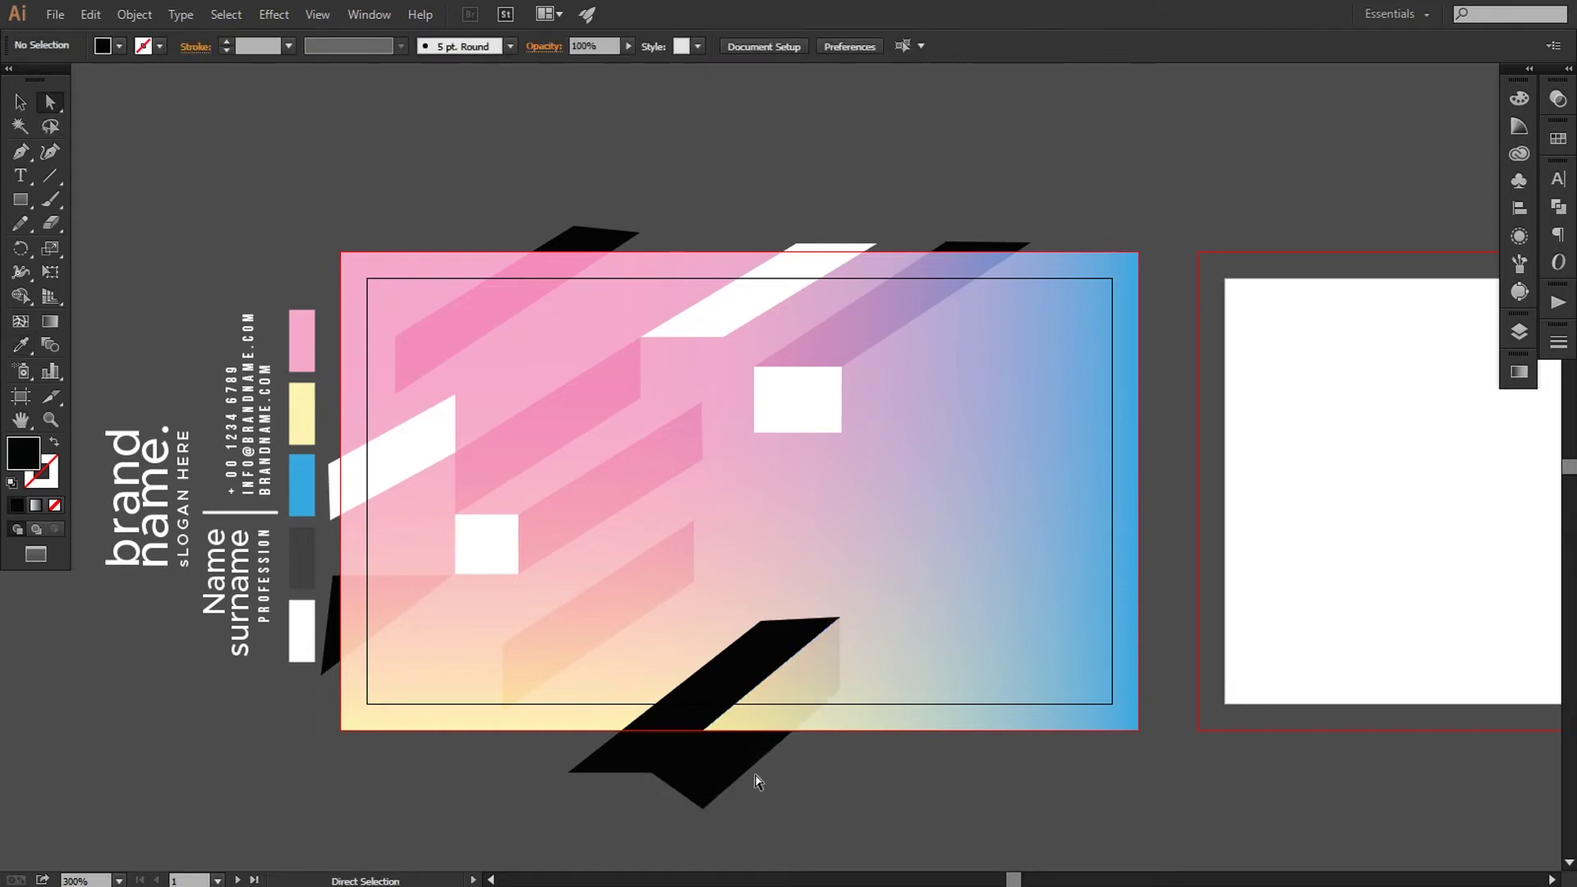
# Copy a white shape's appearance onto the slanted dark band beside the side face.
pyautogui.click(730, 659)
pyautogui.click(22, 343)
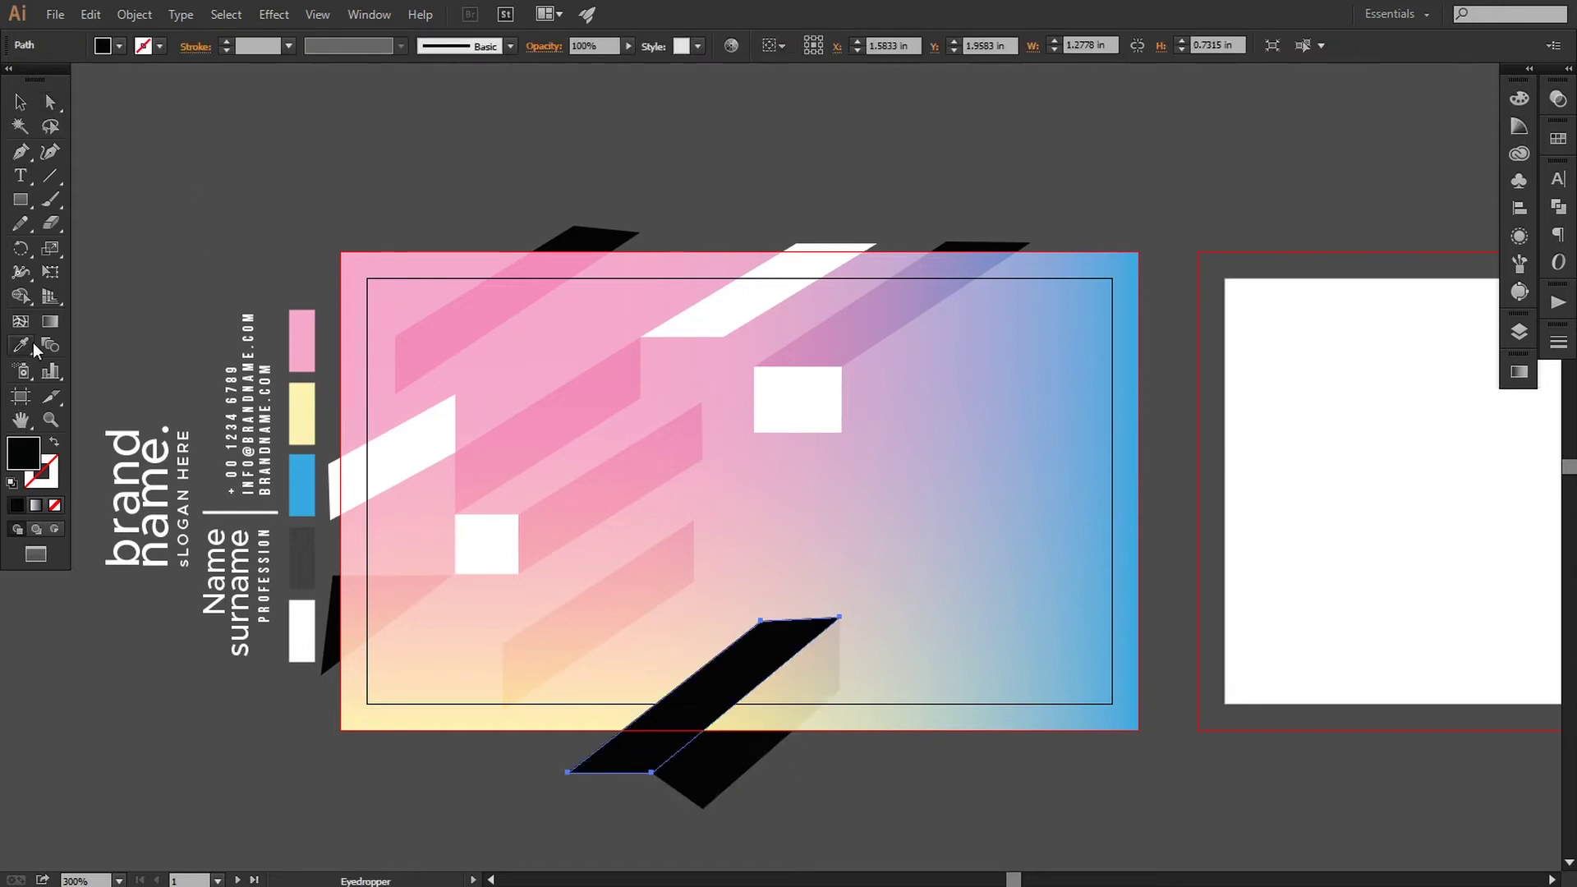
pyautogui.click(396, 491)
pyautogui.click(50, 102)
pyautogui.click(159, 159)
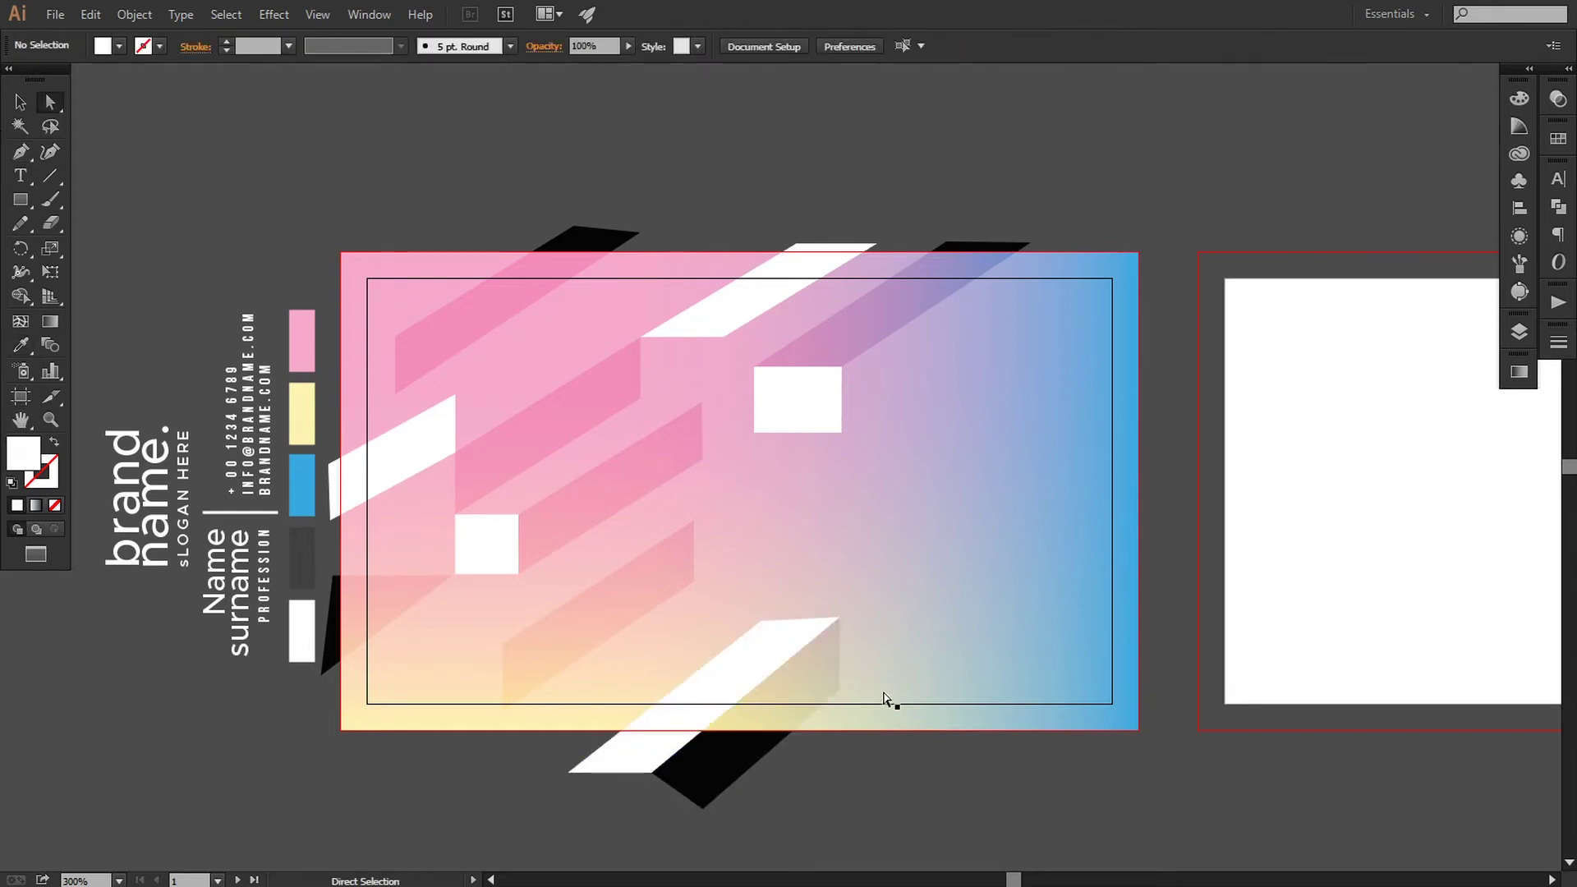
# Raise the side face's right corner to about Y 1.89 in, then nudge its bottom corner up and the white band's upper-left corner right.
pyautogui.click(801, 690)
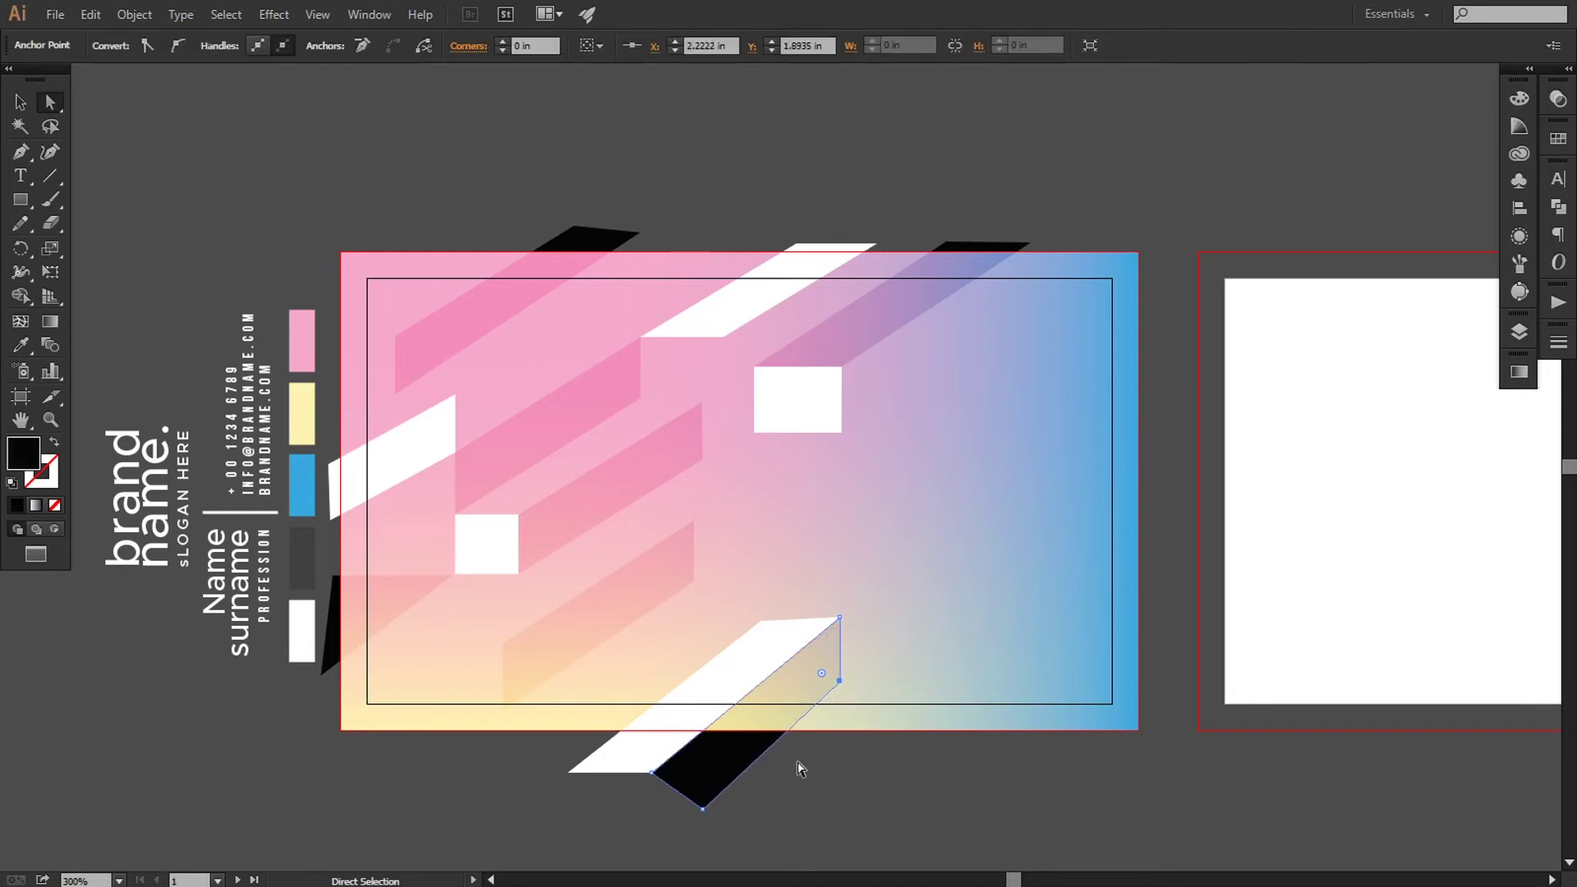
pyautogui.moveTo(702, 809); pyautogui.dragTo(702, 801)
pyautogui.click(766, 621)
pyautogui.click(901, 834)
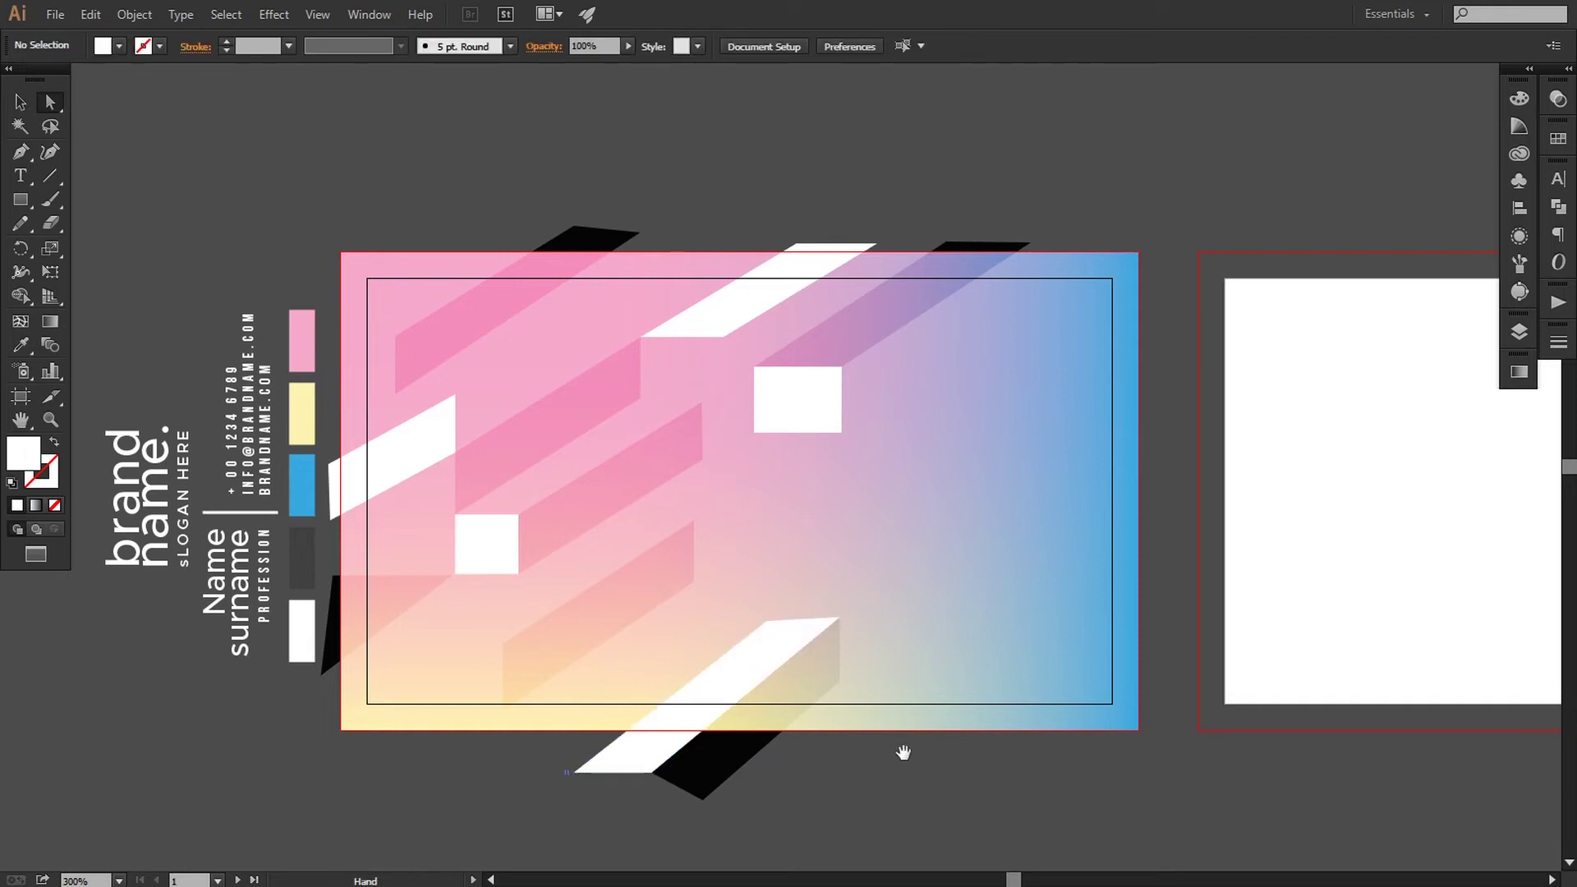
# Draw a long white slanted band with the Pen tool from the side face's right corner at about X 2.22 in past the card's right edge.
pyautogui.press('p')
pyautogui.click(839, 681)
pyautogui.click(839, 774)
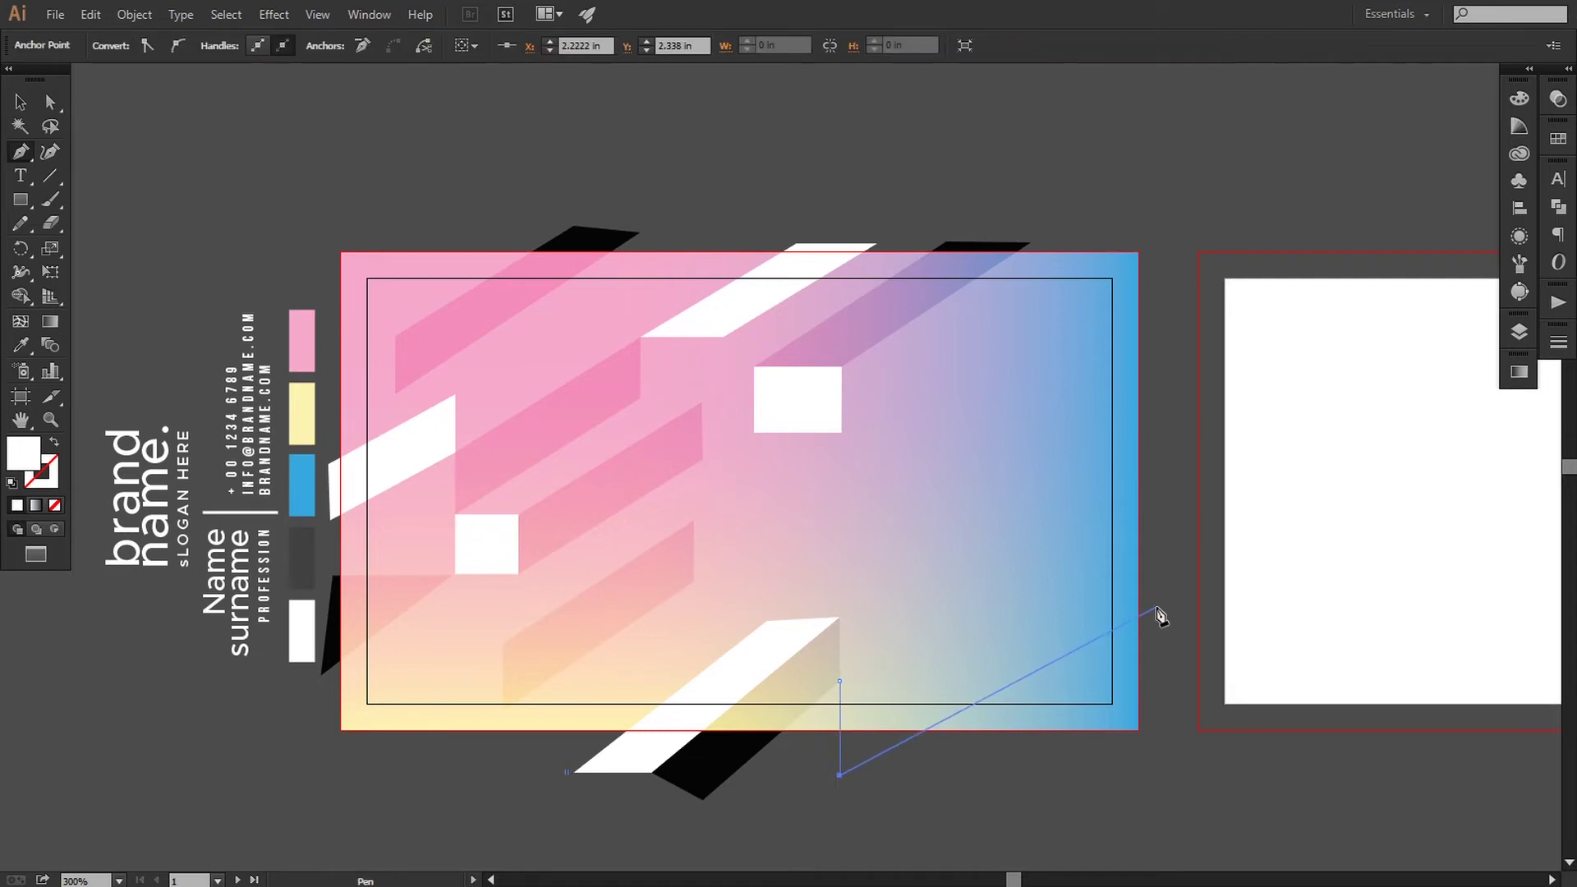
pyautogui.click(1156, 607)
pyautogui.click(1147, 550)
pyautogui.click(839, 680)
# Raise the long white band's lower-left corner to about Y 2.19 in and line up its right-end corners at about X 3.69 in.
pyautogui.press('a')
pyautogui.click(839, 775)
pyautogui.press('Up')
pyautogui.press('Up')
pyautogui.press('Up')
pyautogui.press('Up')
pyautogui.press('Up')
pyautogui.press('Up')
pyautogui.press('Up')
pyautogui.press('Up')
pyautogui.press('Up')
pyautogui.press('Up')
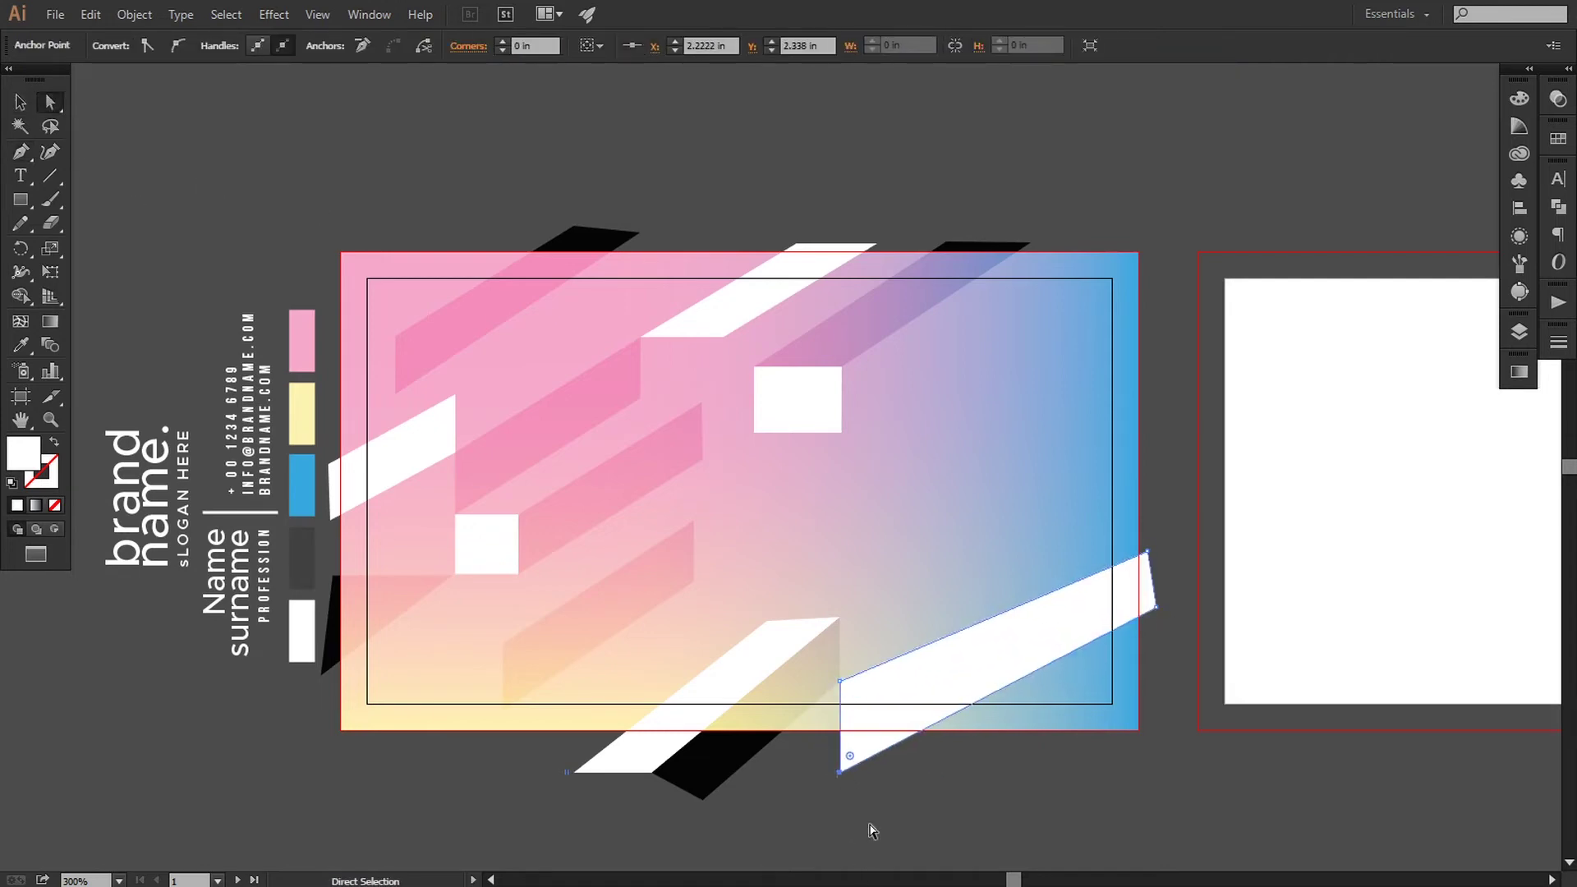
pyautogui.moveTo(1147, 551); pyautogui.dragTo(1152, 551)
pyautogui.click(1157, 608)
pyautogui.press('Left')
pyautogui.press('Left')
pyautogui.press('Right')
pyautogui.press('Right')
pyautogui.press('Left')
pyautogui.click(840, 746)
pyautogui.press('Up')
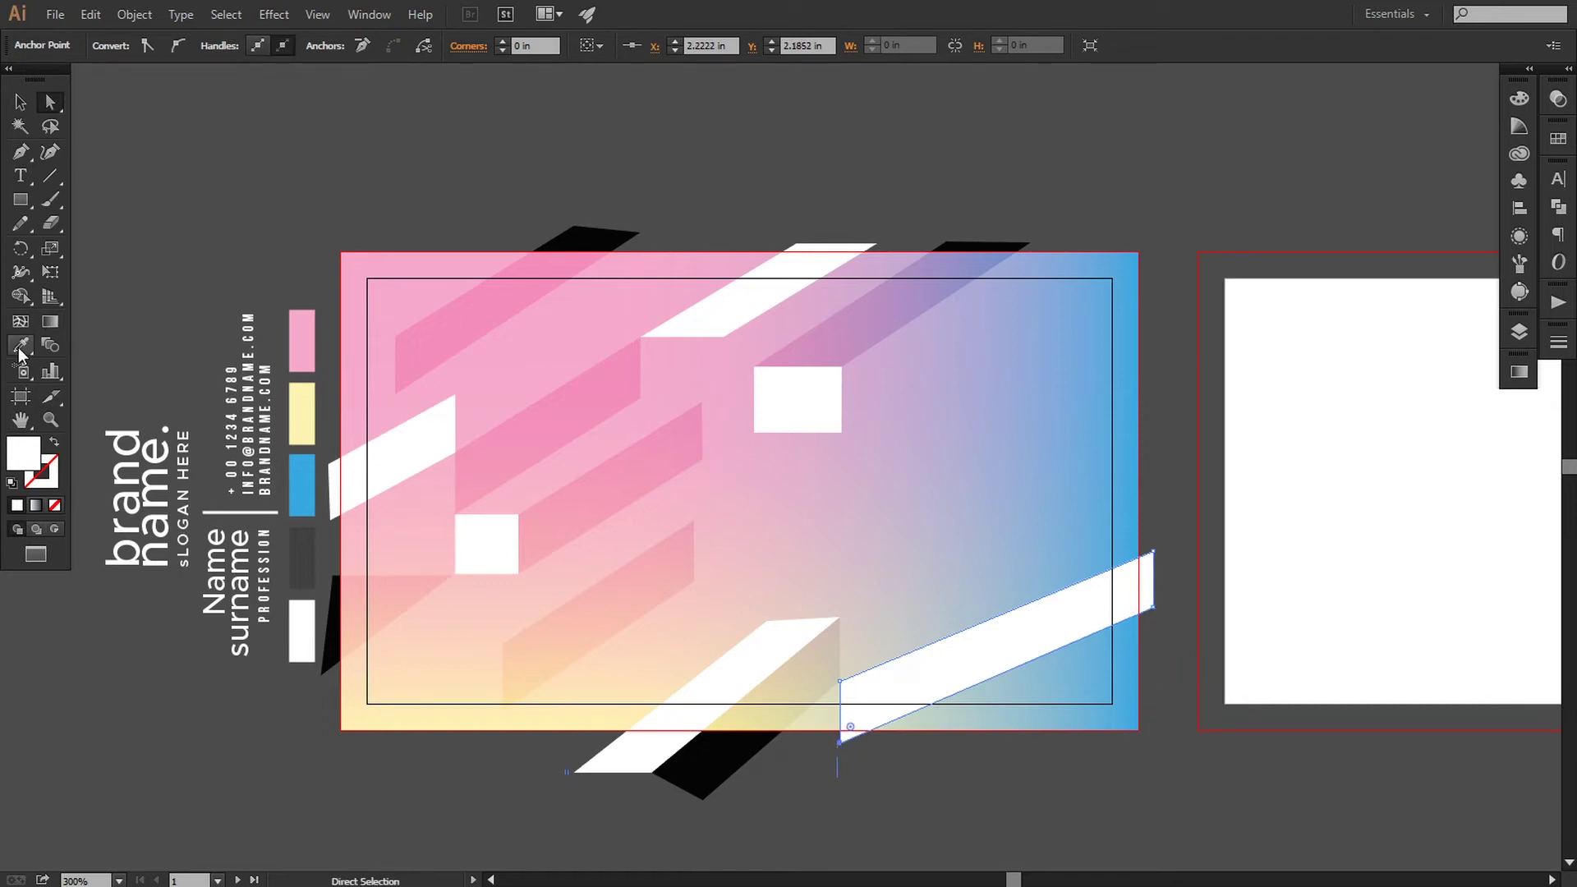
# Copy a translucent band's appearance onto the long band running past the card's right edge.
pyautogui.click(18, 347)
pyautogui.click(556, 422)
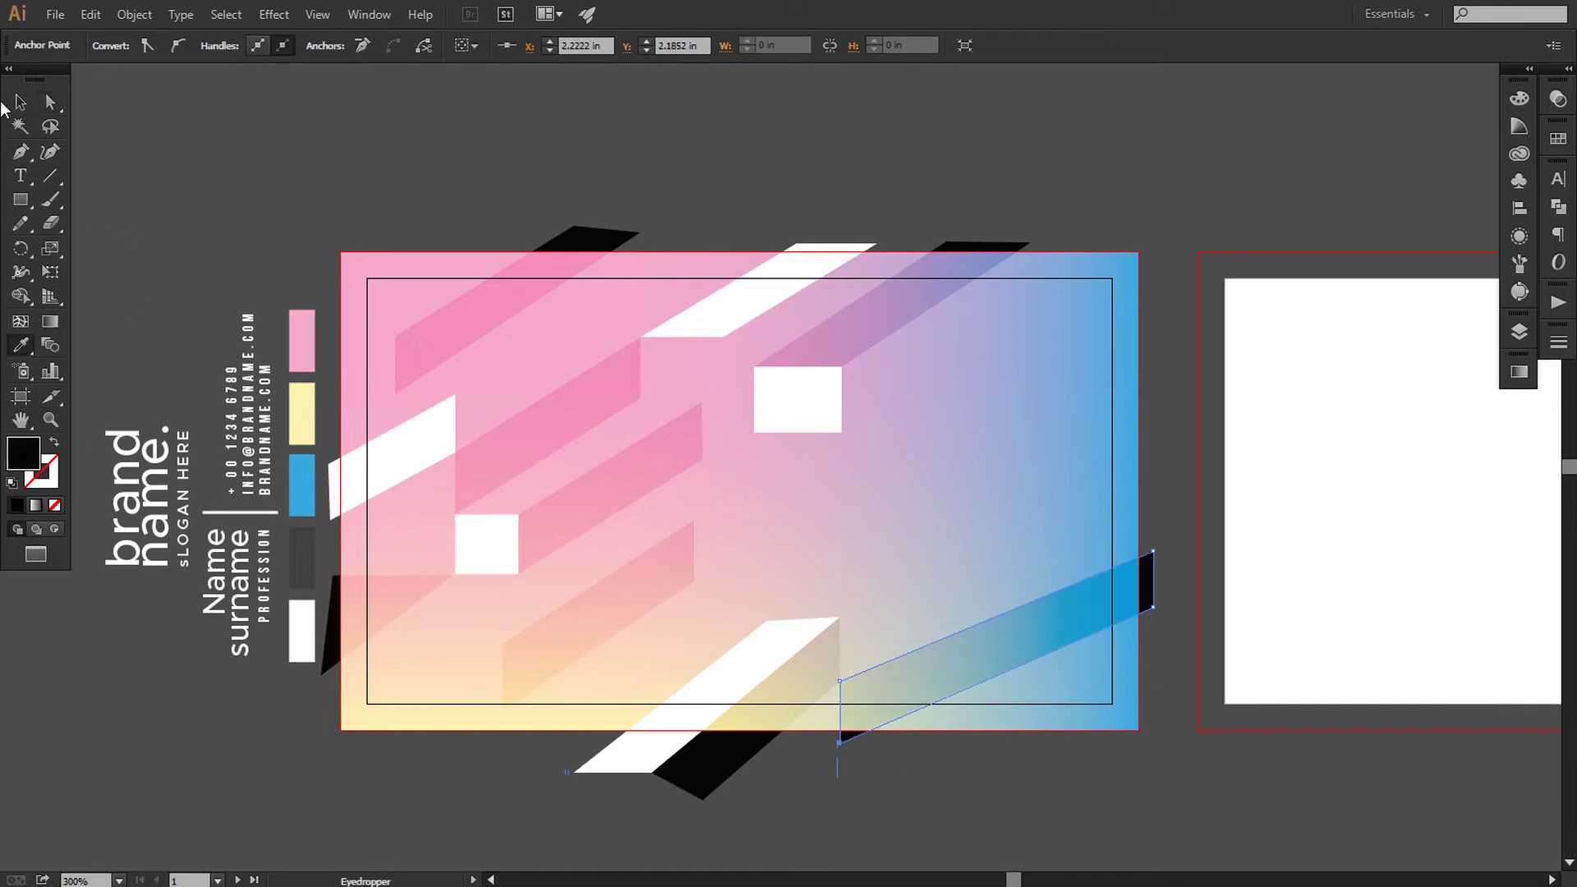
pyautogui.click(59, 103)
pyautogui.click(1152, 552)
pyautogui.click(1153, 553)
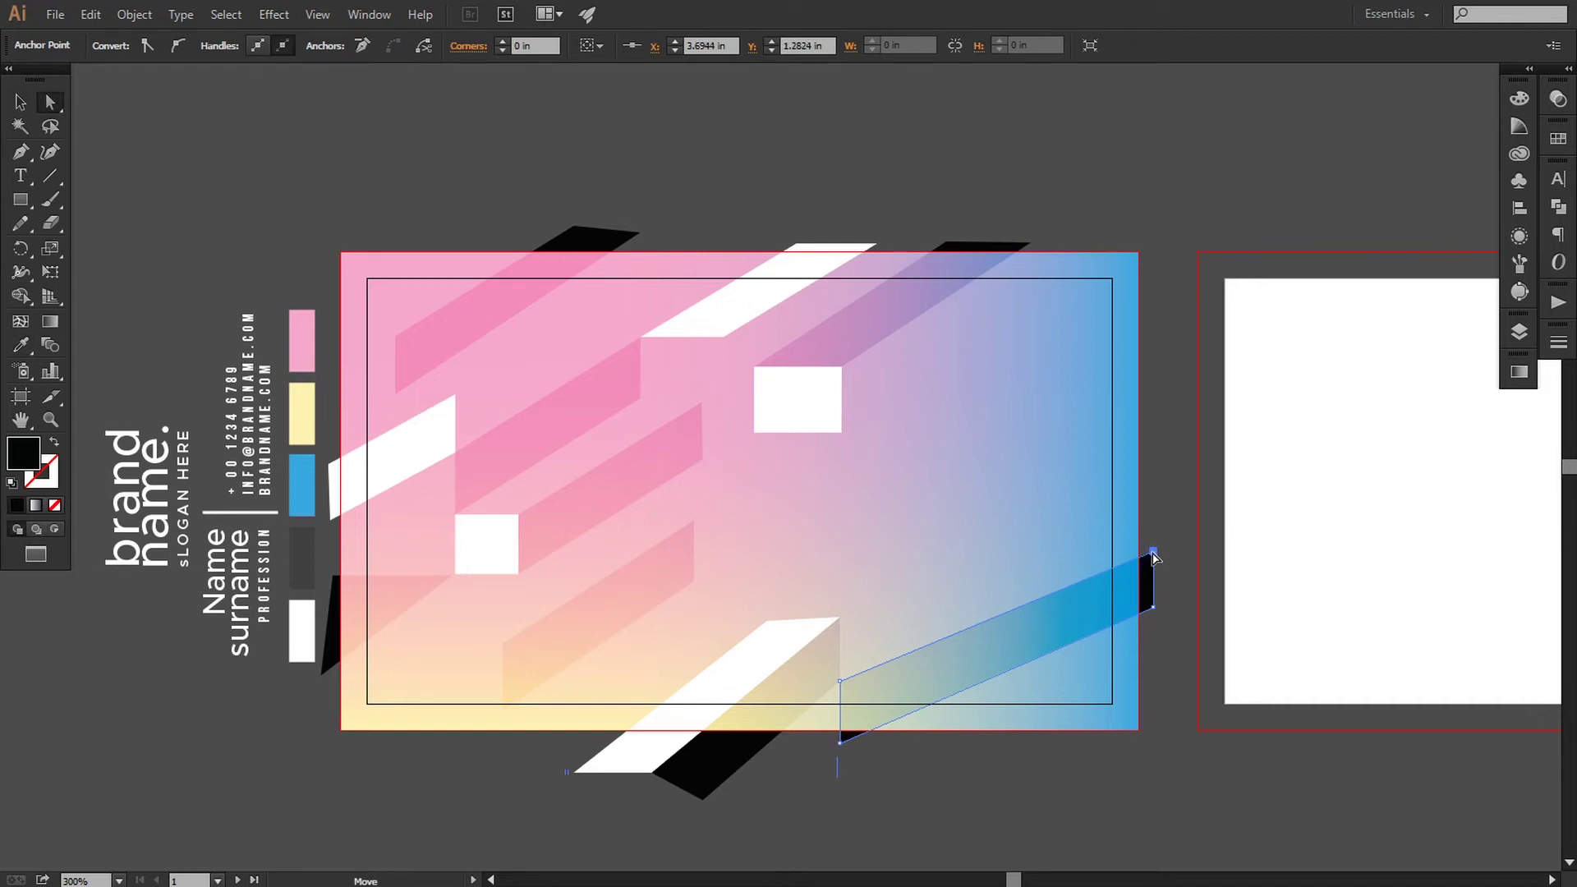
# Rotate the lower white band and its side face slightly clockwise together and move them up.
pyautogui.press('v')
pyautogui.click(731, 791)
pyautogui.click(627, 749)
pyautogui.moveTo(854, 624); pyautogui.dragTo(864, 653)
pyautogui.moveTo(771, 742); pyautogui.dragTo(765, 710)
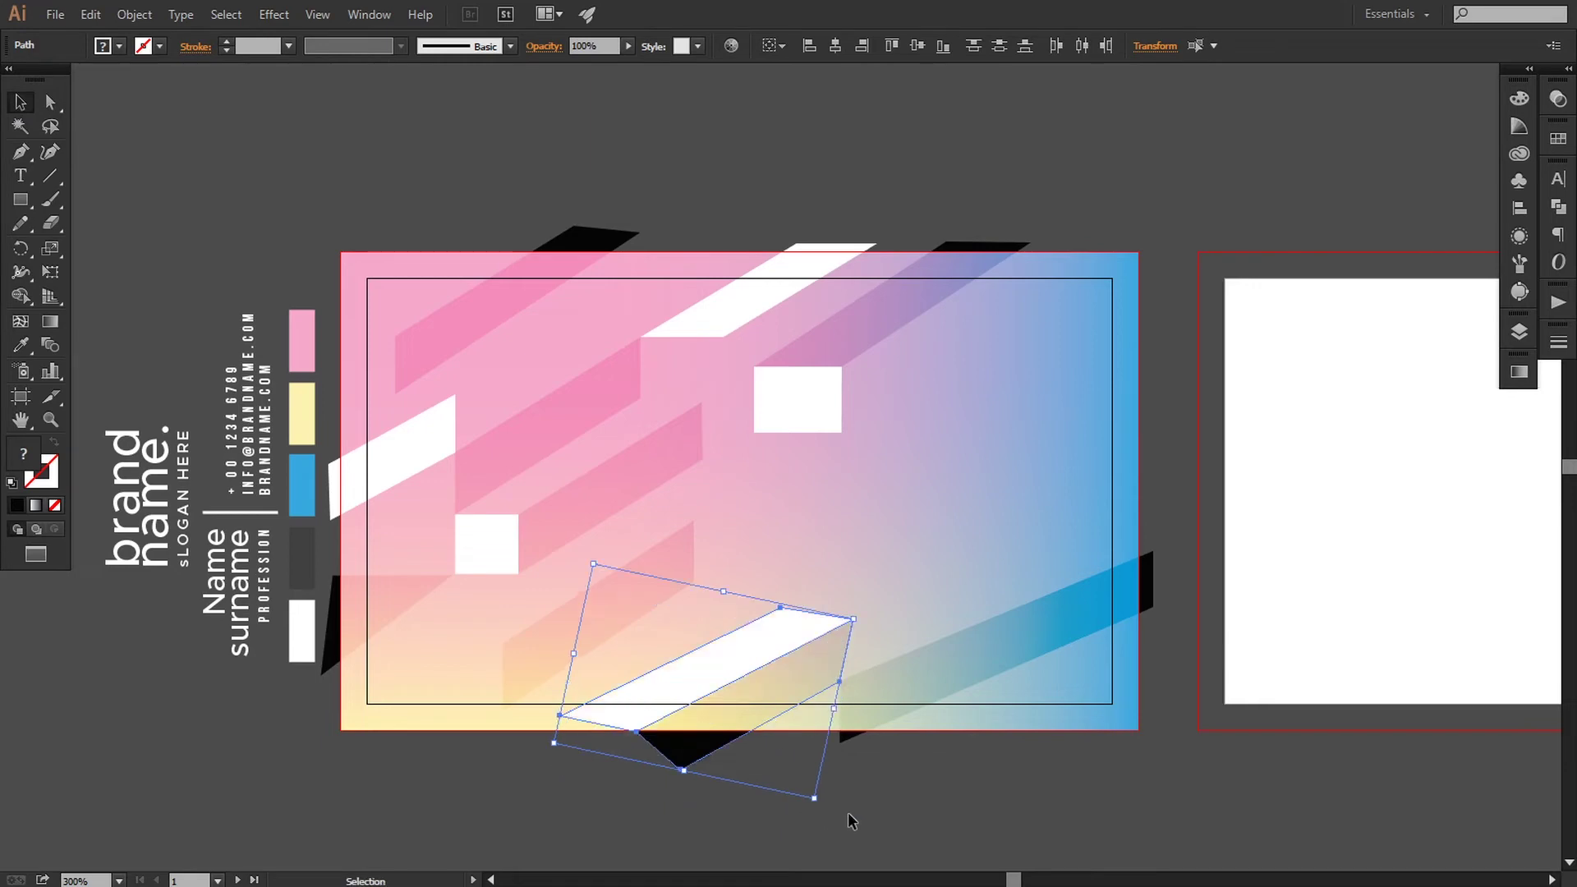
pyautogui.click(845, 814)
# Extend the lower ends of the white band and its side face past the card's bottom edge, keeping their shared corner aligned.
pyautogui.click(57, 104)
pyautogui.click(609, 725)
pyautogui.moveTo(558, 717); pyautogui.dragTo(501, 748)
pyautogui.hotkey('ctrl', 'z')
pyautogui.click(595, 714)
pyautogui.click(560, 717)
pyautogui.click(612, 716)
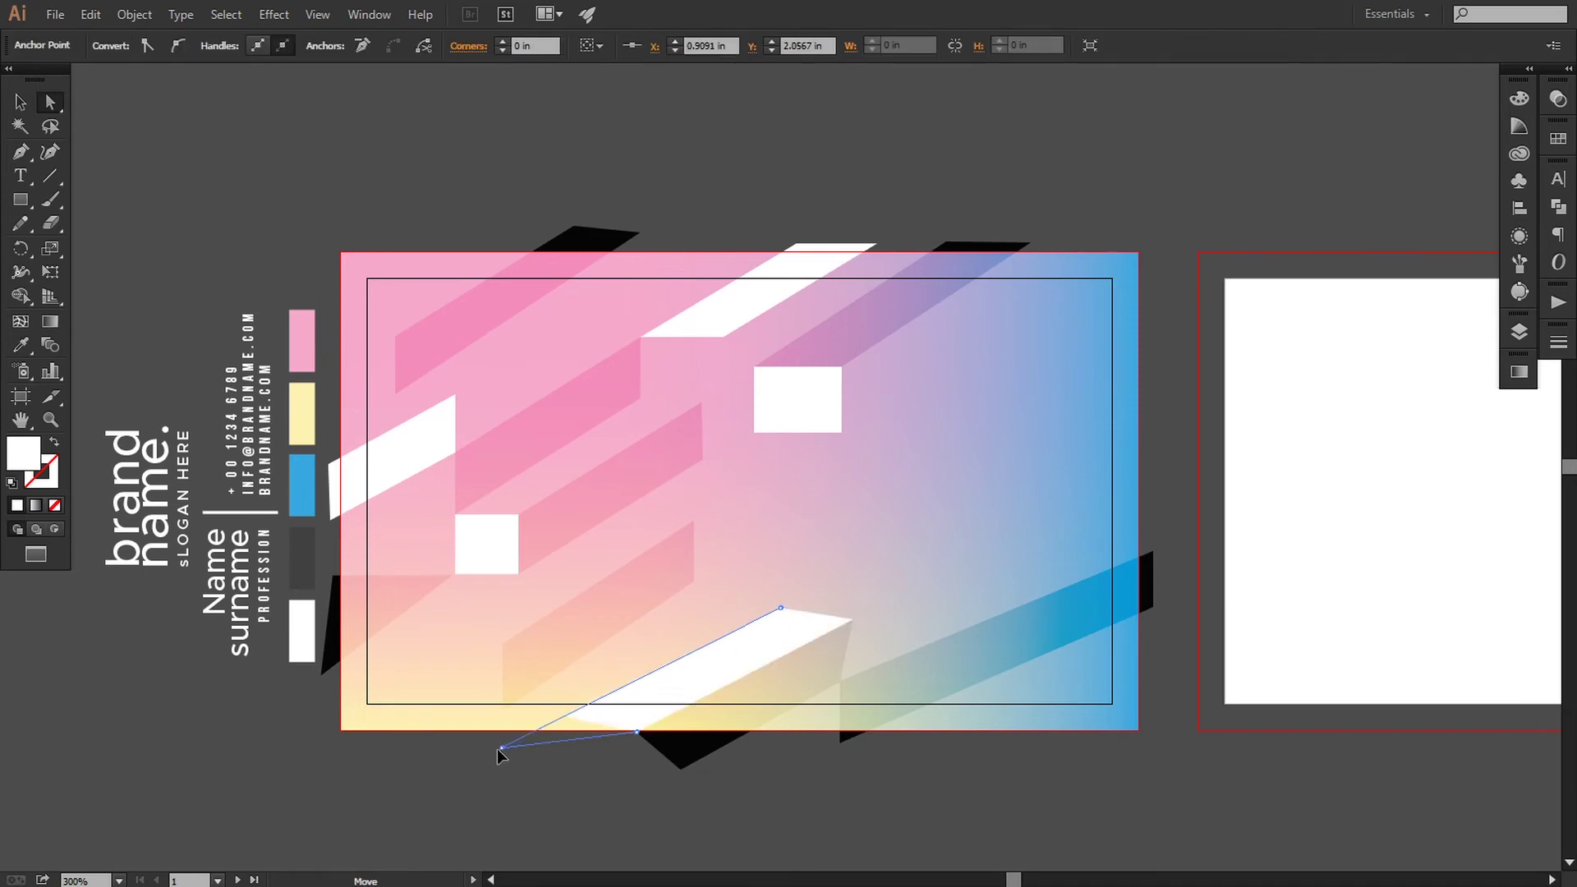
pyautogui.moveTo(637, 731); pyautogui.dragTo(674, 770)
pyautogui.click(659, 745)
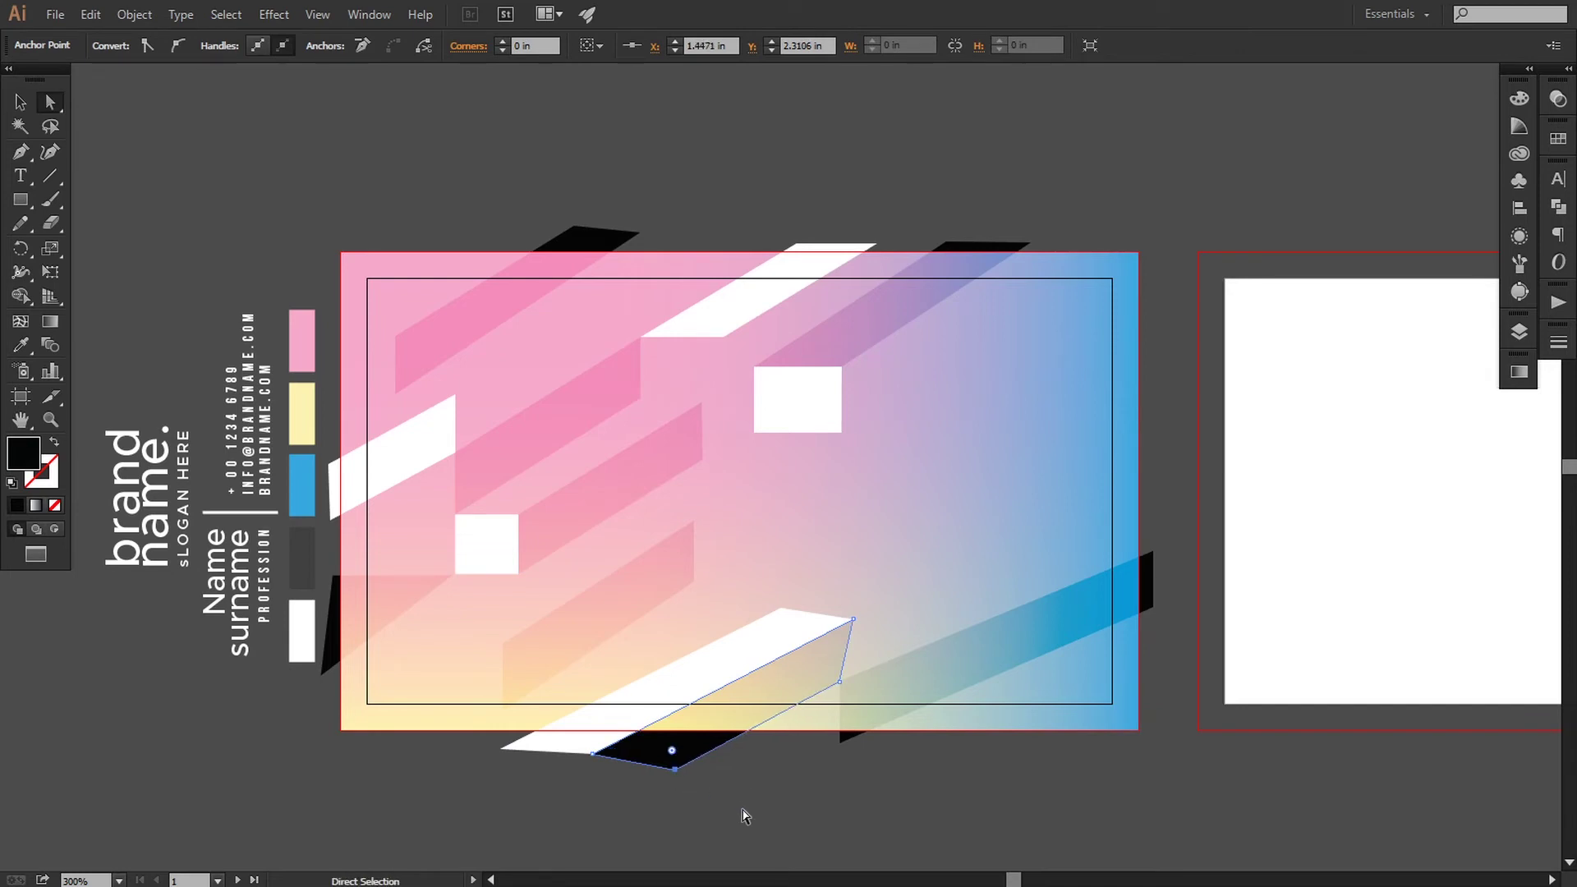
pyautogui.click(773, 814)
# Steepen the right-hand translucent band, aligning its right-end corners at about X 3.78 in and pulling its lower-left corner below the card's edge.
pyautogui.click(20, 101)
pyautogui.click(1066, 617)
pyautogui.press('a')
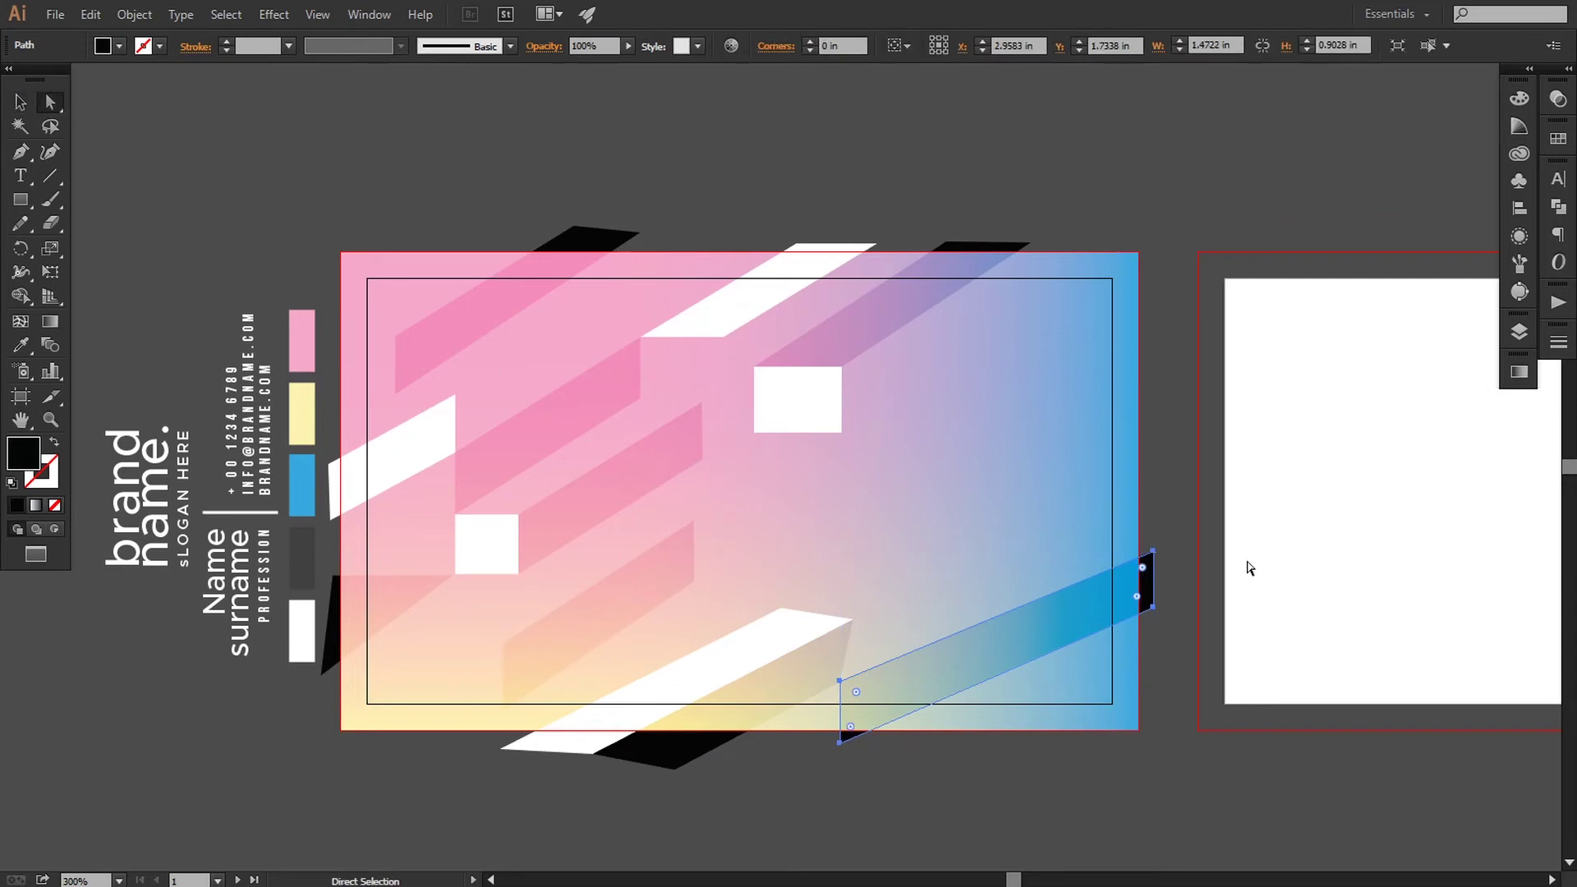
pyautogui.moveTo(1154, 550); pyautogui.dragTo(1176, 484)
pyautogui.click(1158, 606)
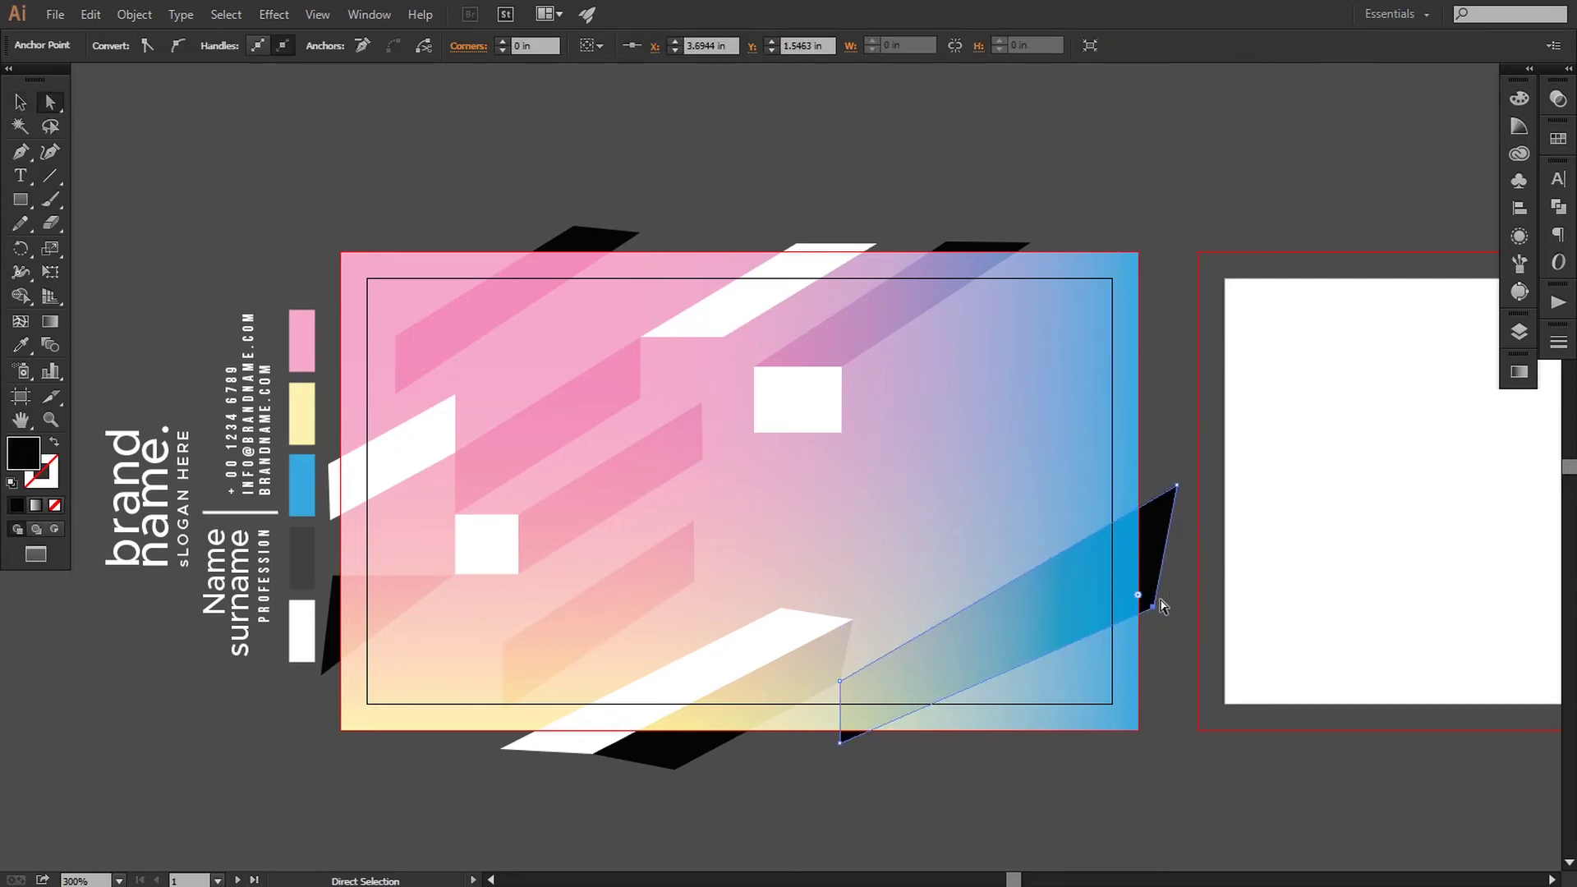
pyautogui.moveTo(1155, 611); pyautogui.dragTo(1164, 569)
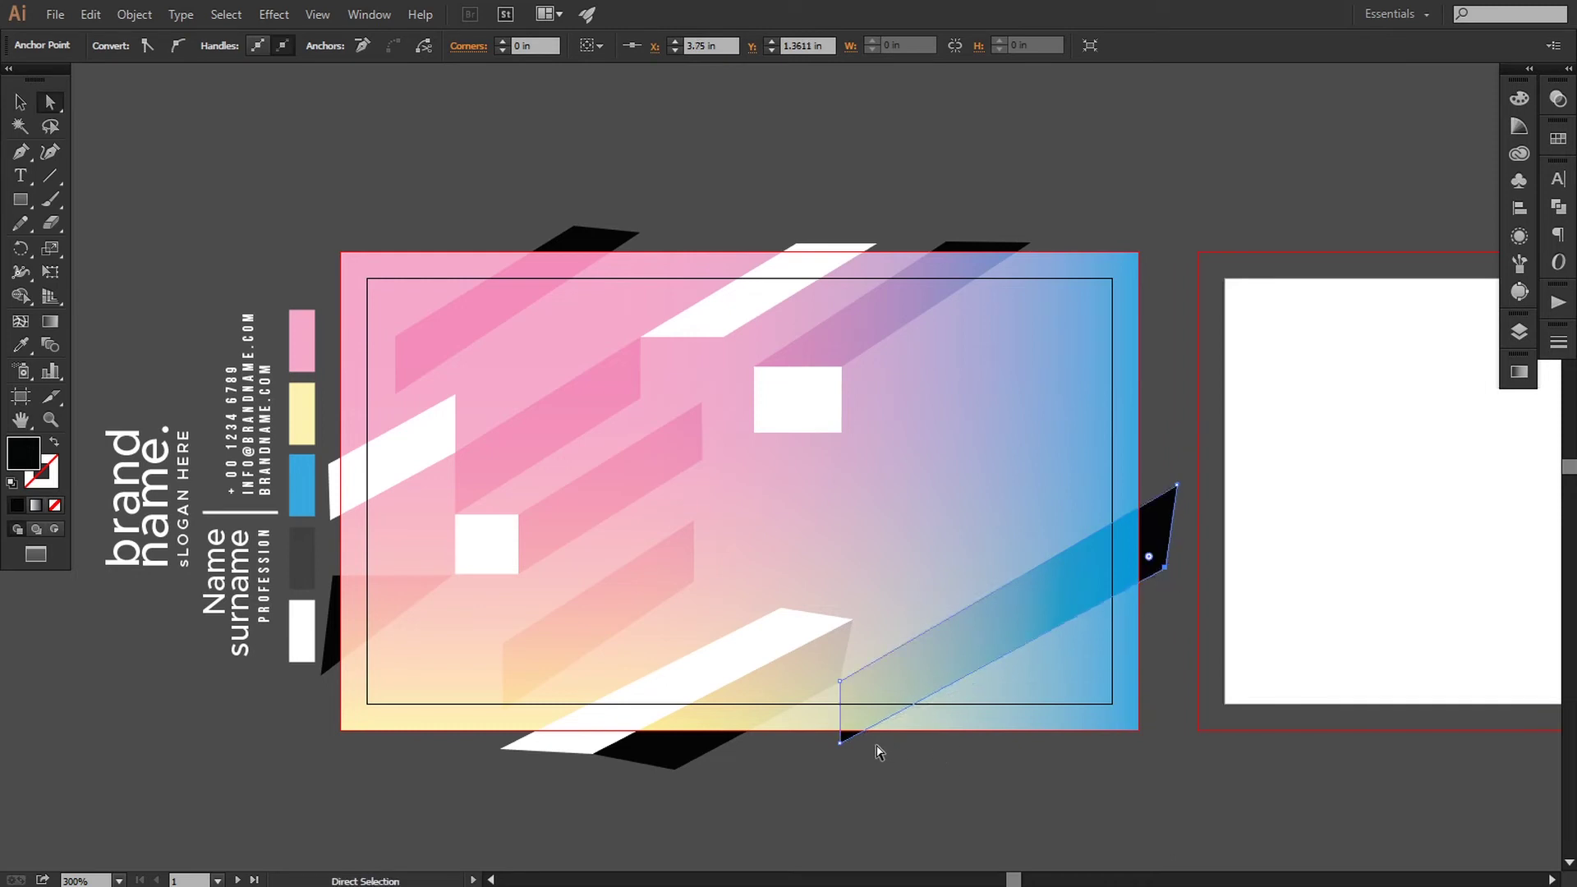
pyautogui.moveTo(1176, 488); pyautogui.dragTo(1172, 464)
pyautogui.moveTo(1166, 573); pyautogui.dragTo(1168, 539)
pyautogui.moveTo(840, 743); pyautogui.dragTo(824, 752)
pyautogui.moveTo(1169, 539); pyautogui.dragTo(1172, 547)
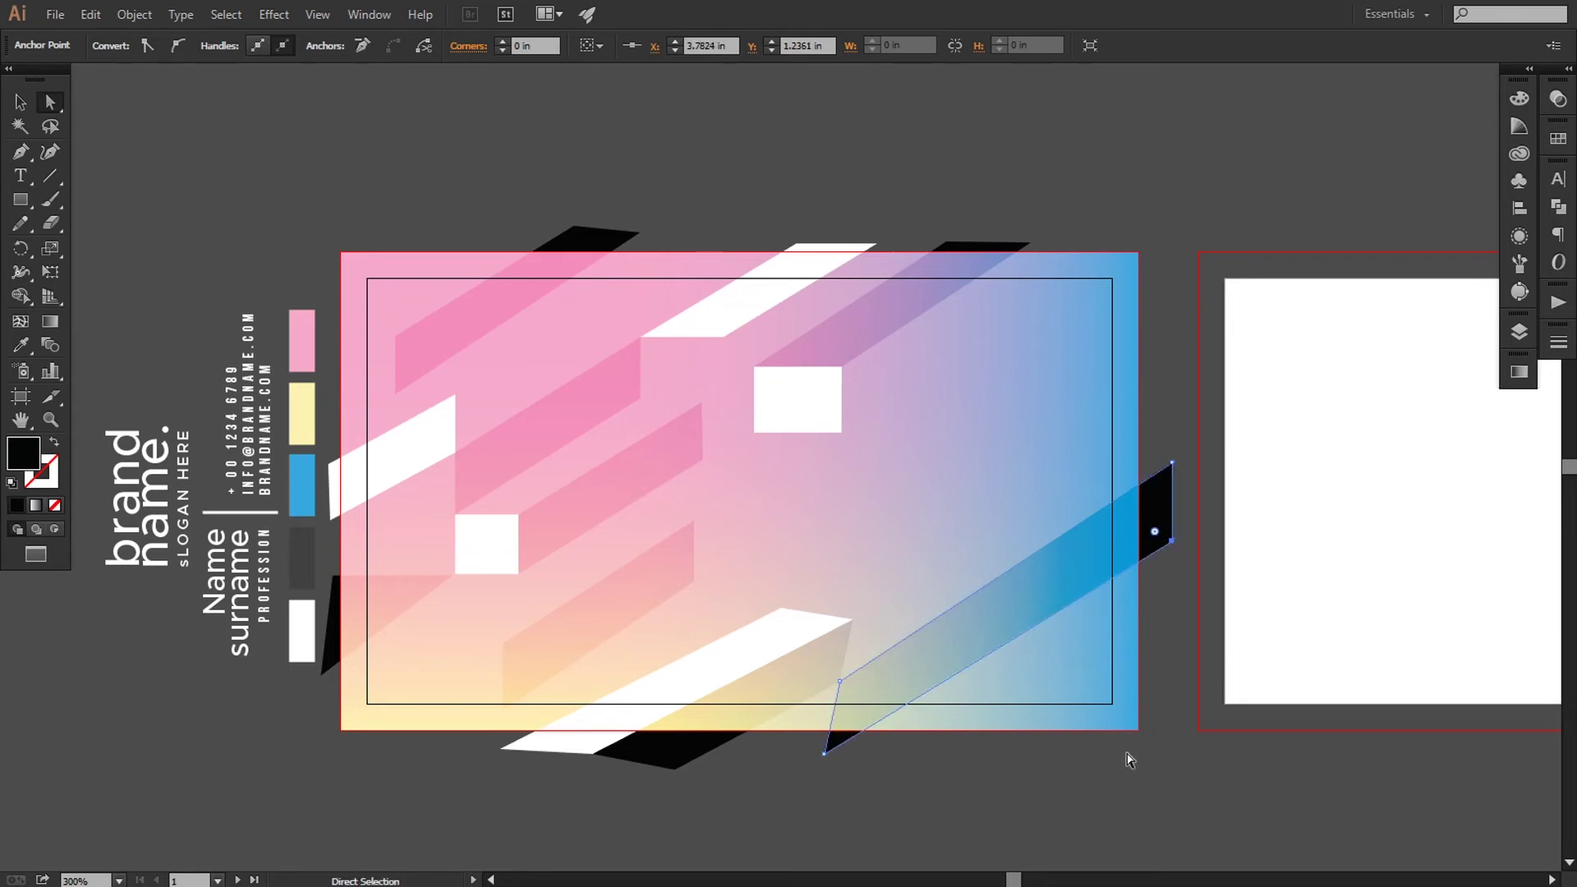
pyautogui.click(1098, 774)
# Examine the overall composition of the card's slanted shapes at different magnifications.
pyautogui.hotkey('ctrl', '-')
pyautogui.hotkey('ctrl', '-')
pyautogui.hotkey('ctrl', '-')
pyautogui.hotkey('ctrl', '+')
pyautogui.hotkey('ctrl', '+')
pyautogui.hotkey('ctrl', '+')
pyautogui.hotkey('ctrl', '-')
pyautogui.hotkey('ctrl', '+')
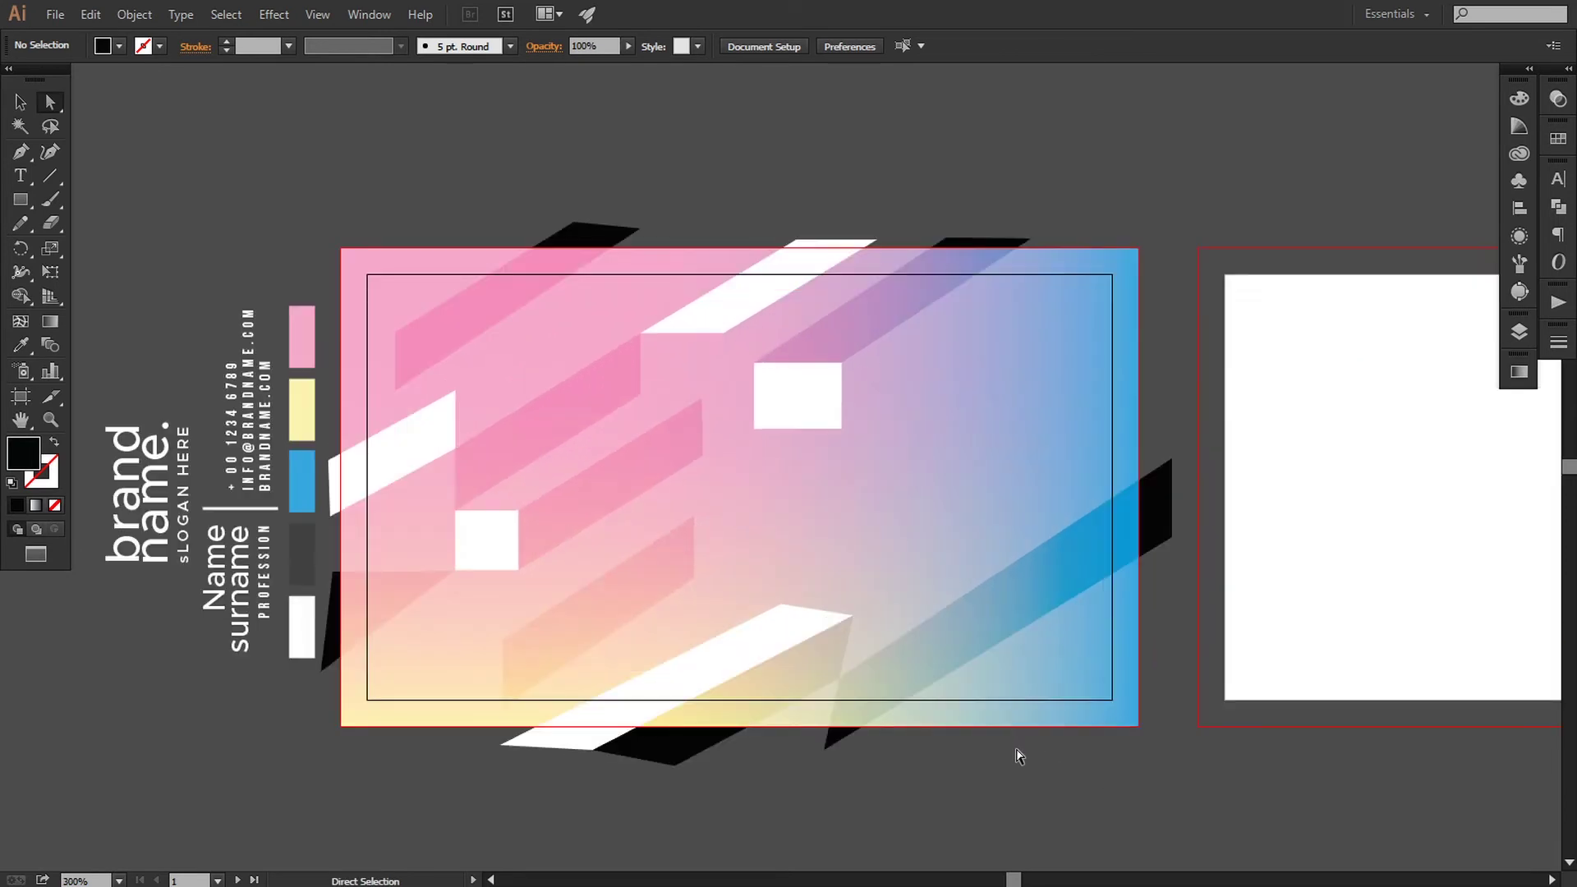
# Rotate the brand name and slogan logo upright, move it onto the card's right half, and bring it to the front.
pyautogui.press('space')
pyautogui.moveTo(755, 657); pyautogui.dragTo(746, 662)
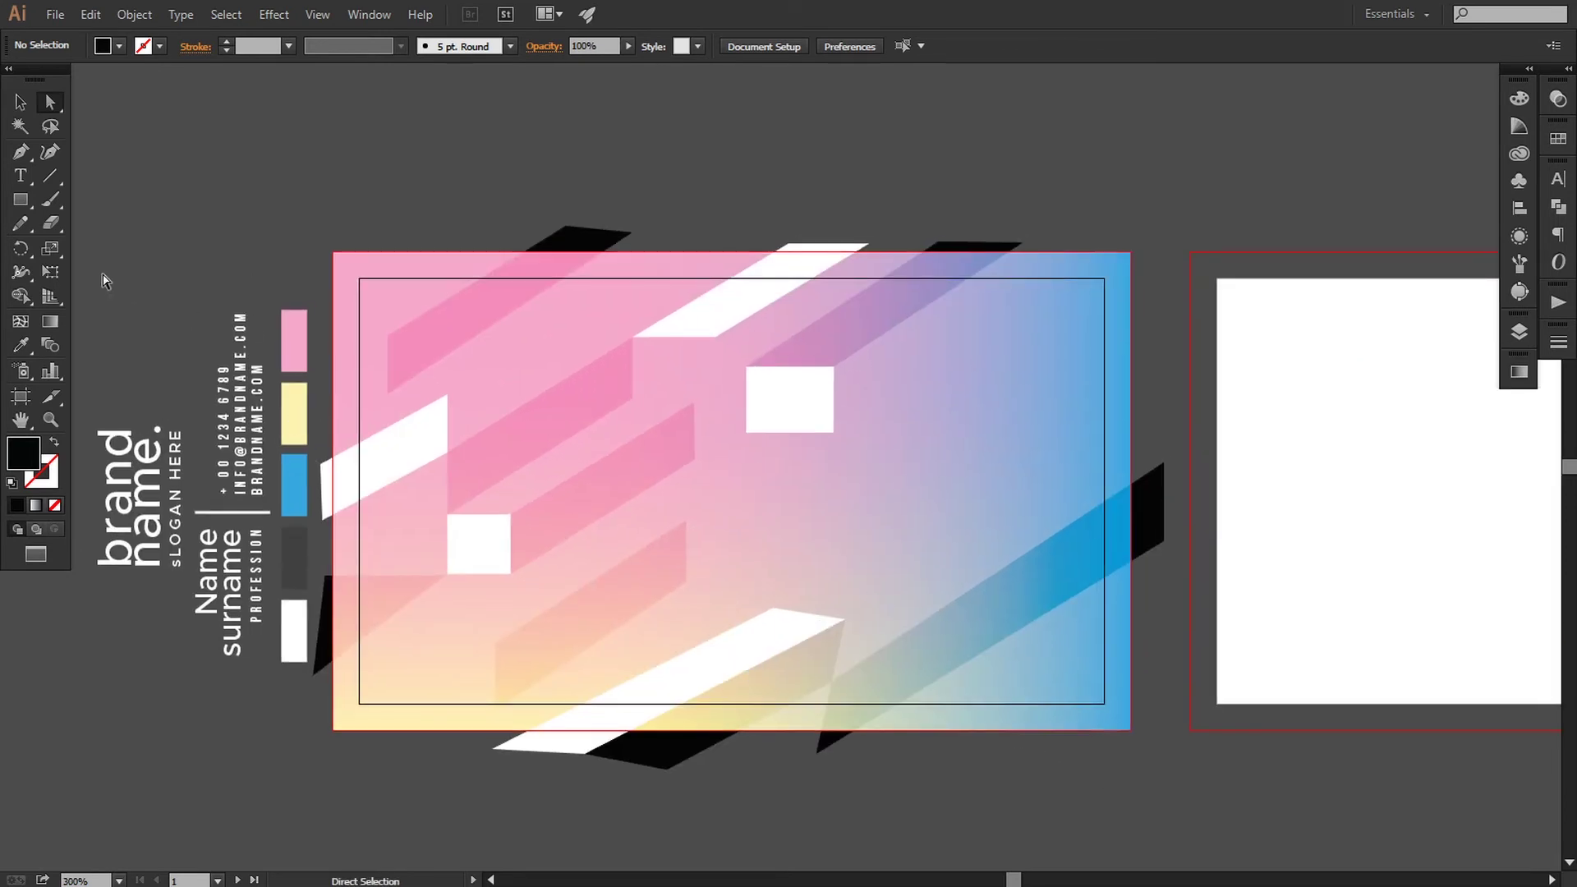
pyautogui.click(21, 102)
pyautogui.click(119, 478)
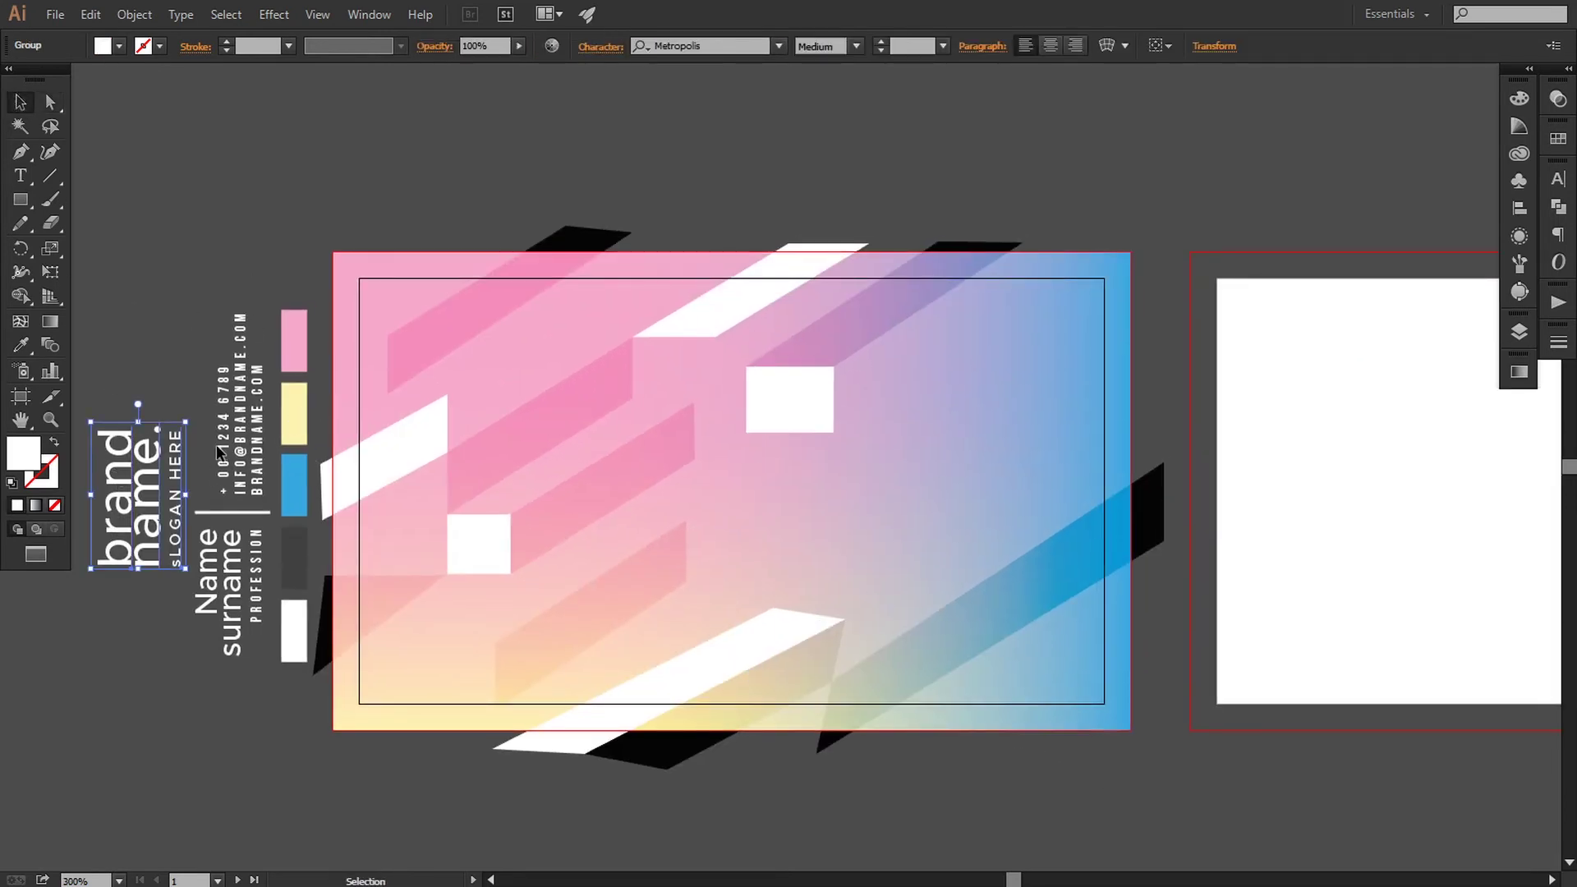
pyautogui.moveTo(195, 423); pyautogui.dragTo(209, 551)
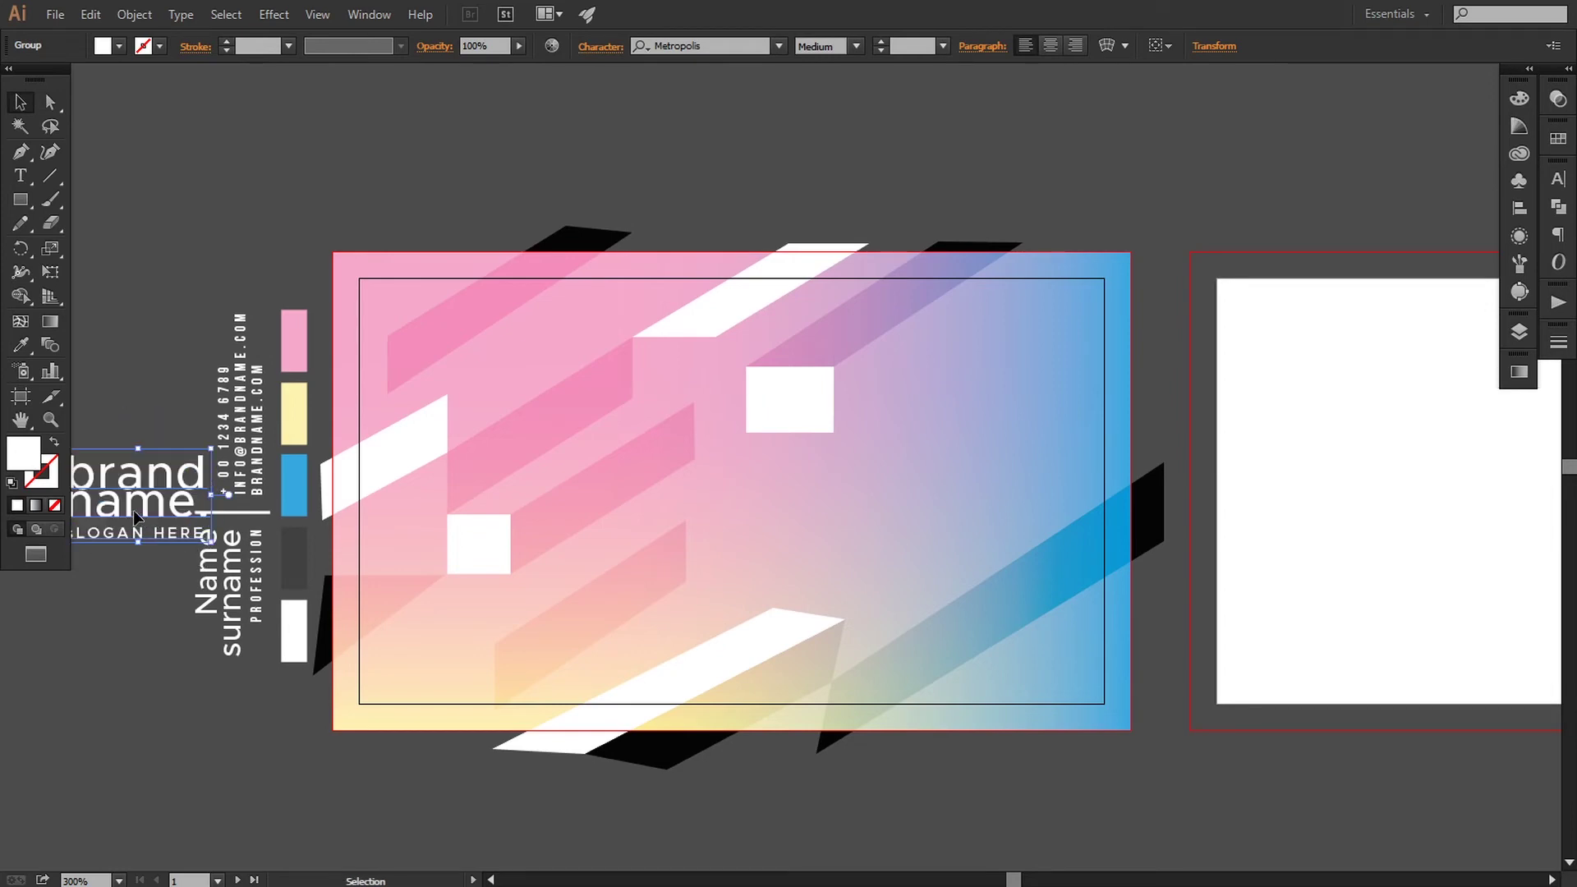
pyautogui.moveTo(143, 508); pyautogui.dragTo(941, 481)
pyautogui.rightClick(939, 483)
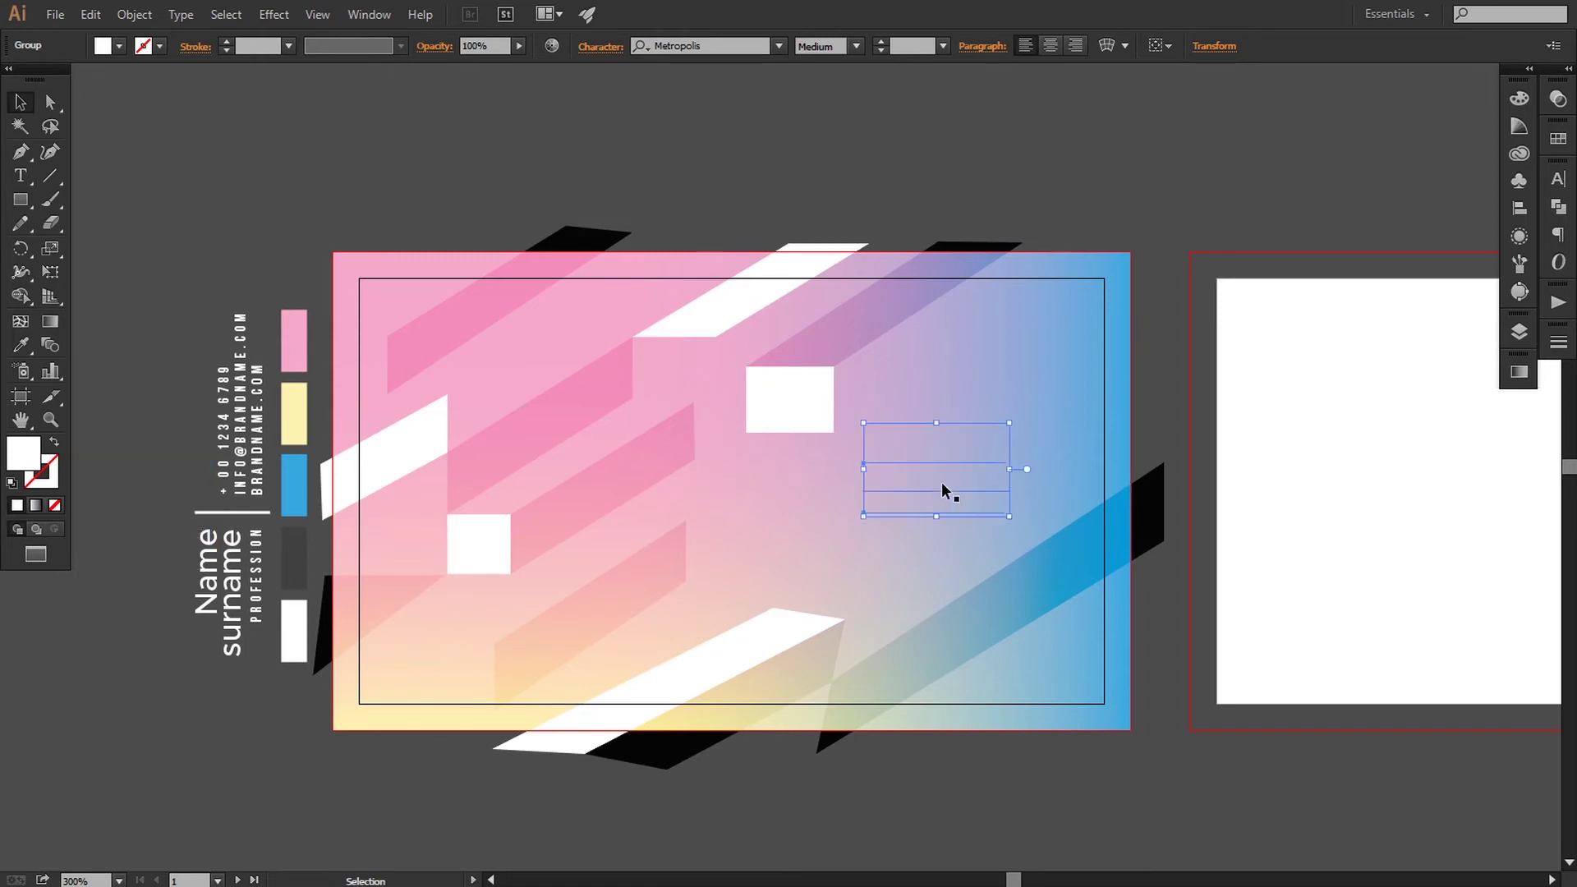
pyautogui.click(1150, 648)
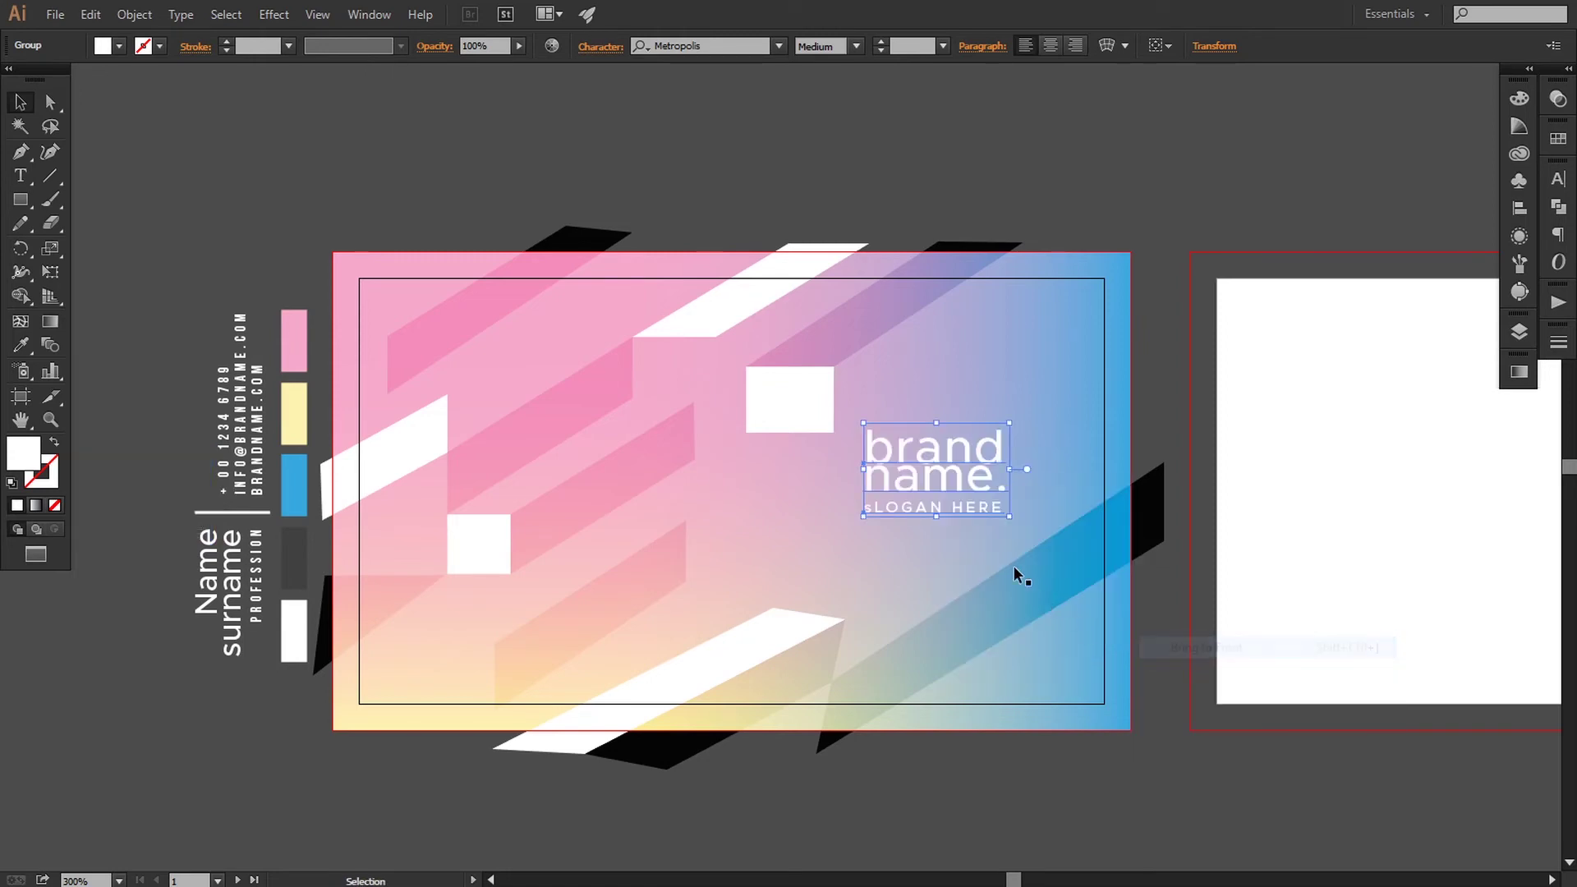
# Enlarge the brand name logo proportionally to about half as large again and place it in the card's lower-right area.
pyautogui.moveTo(1012, 518); pyautogui.dragTo(1089, 657)
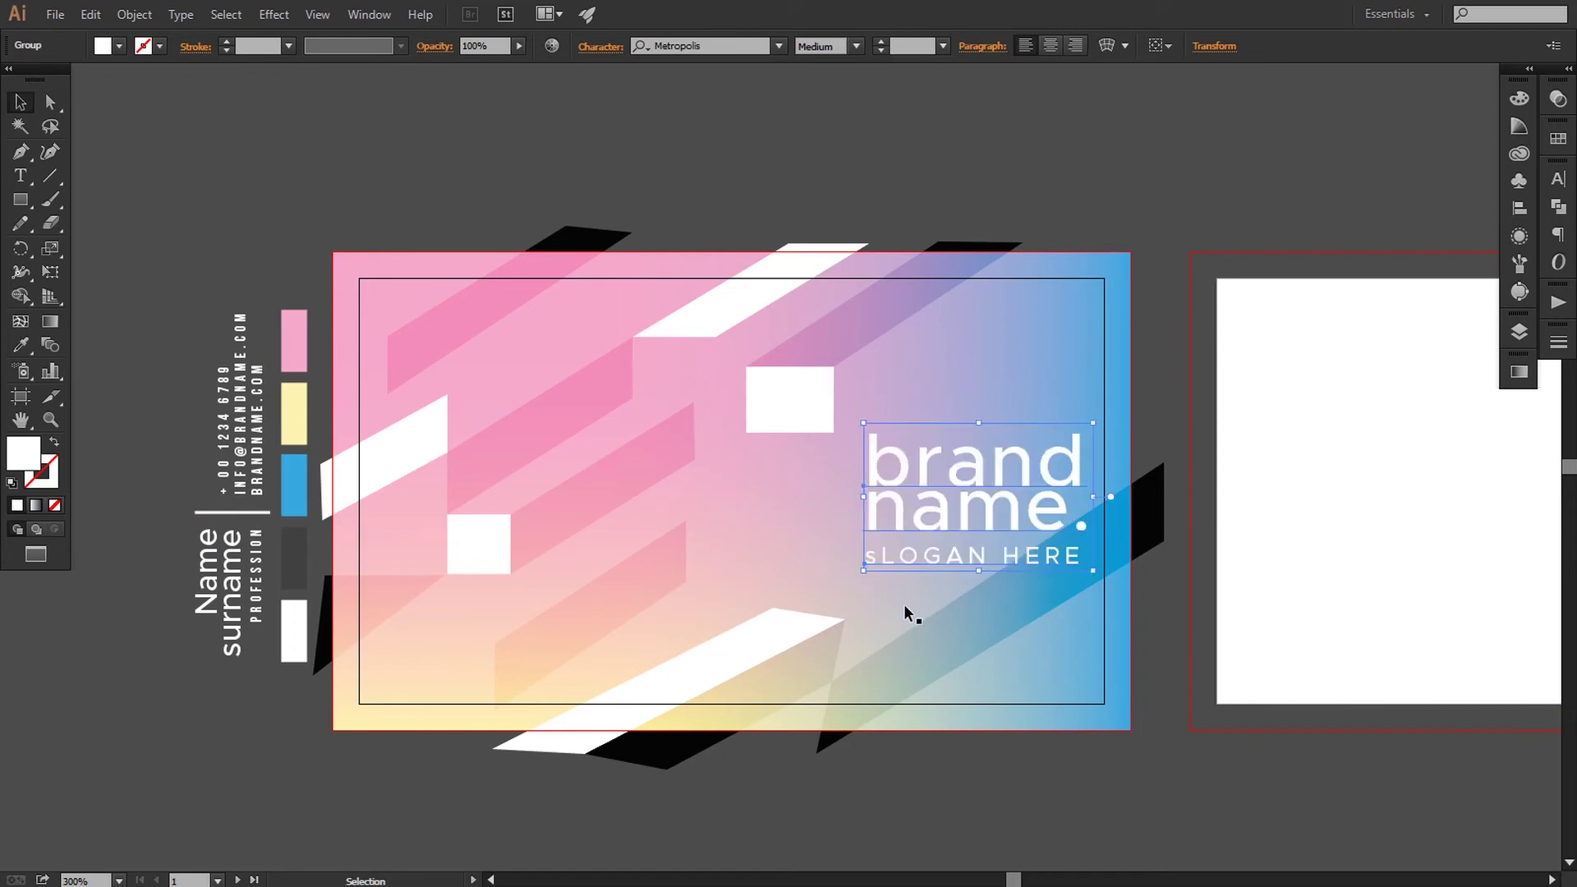
pyautogui.moveTo(865, 573); pyautogui.dragTo(828, 593)
pyautogui.press('Down')
pyautogui.press('Down')
pyautogui.press('Down')
pyautogui.press('Left')
pyautogui.press('Left')
pyautogui.press('Left')
pyautogui.moveTo(1083, 608); pyautogui.dragTo(1078, 609)
pyautogui.click(1031, 756)
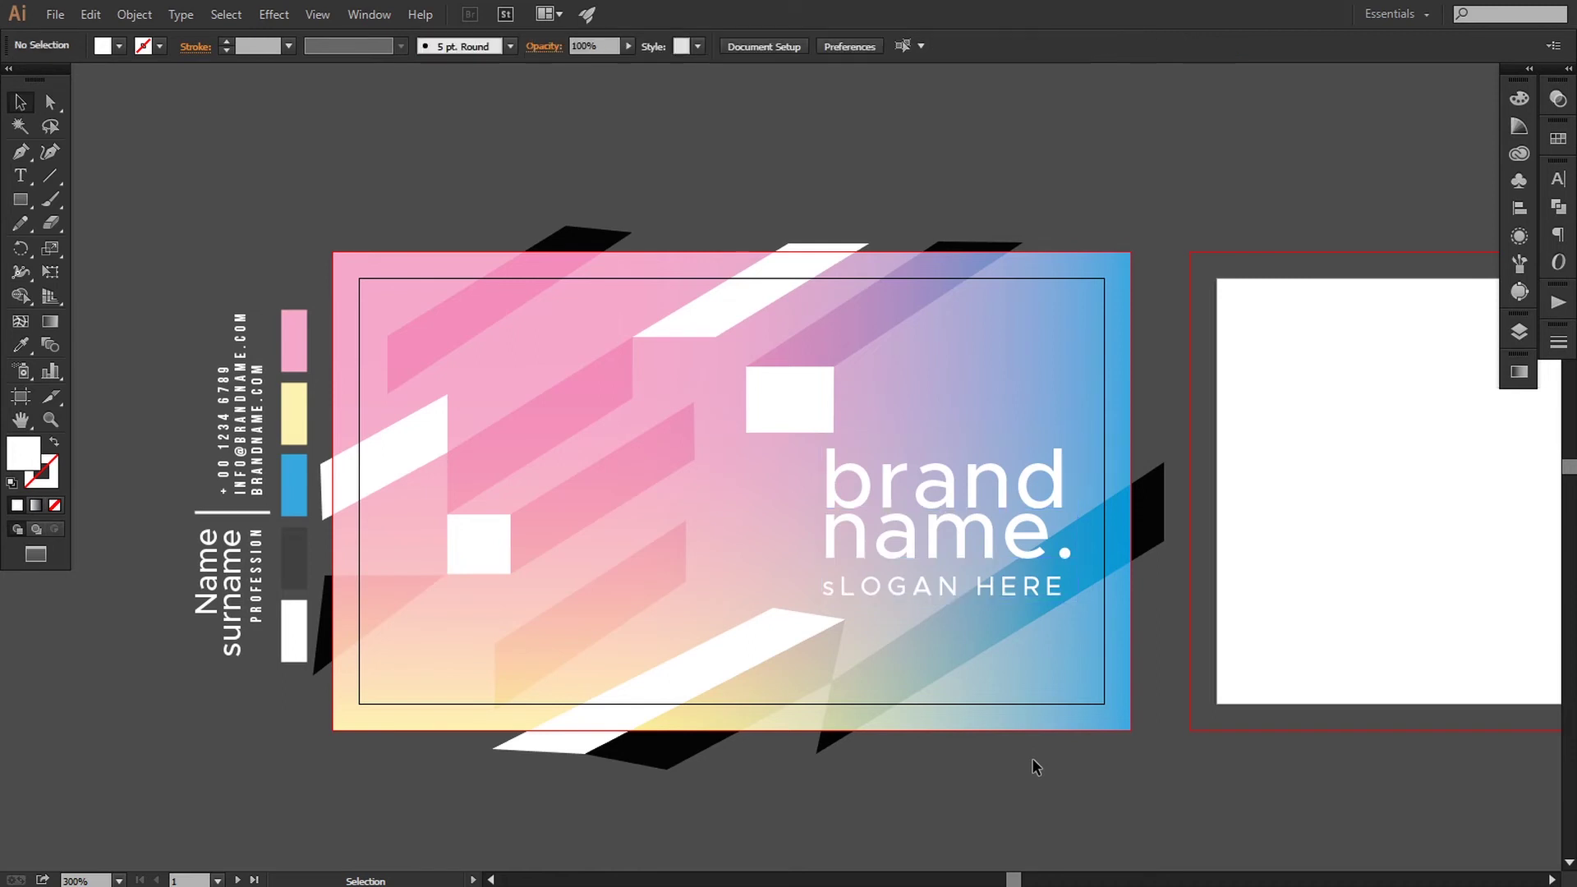
# Nudge the brand name logo slightly to the left.
pyautogui.hotkey('ctrl', '-')
pyautogui.hotkey('ctrl', '-')
pyautogui.hotkey('ctrl', '+')
pyautogui.hotkey('ctrl', '+')
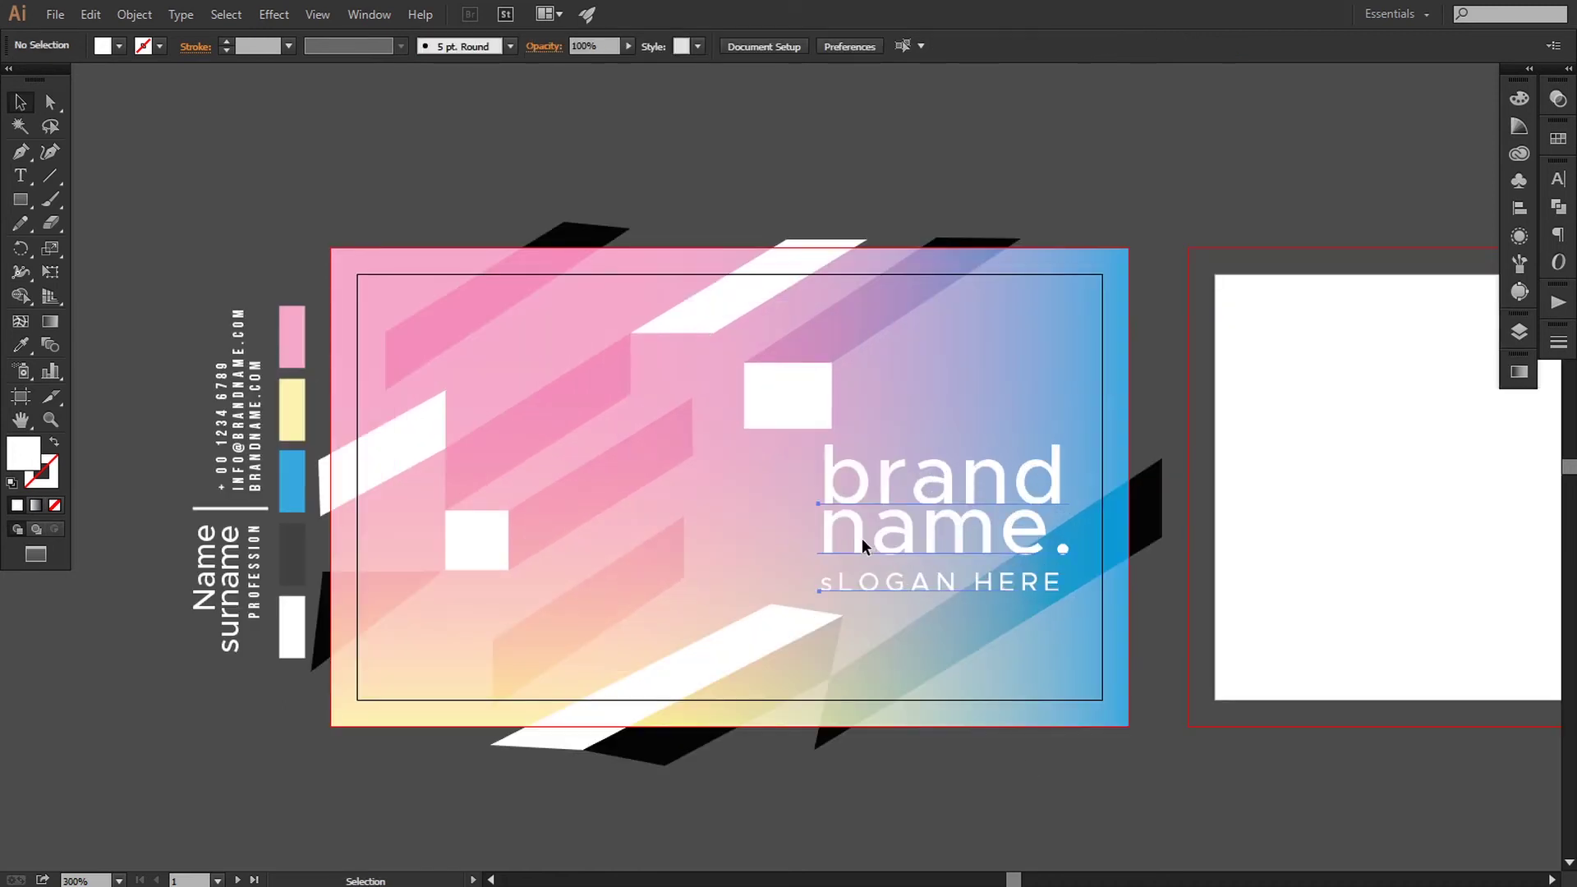
pyautogui.click(861, 539)
pyautogui.press('Left')
pyautogui.press('Left')
# Scale down the white rectangle below the purple translucent band slightly, keeping its upper-left corner in place.
pyautogui.click(777, 397)
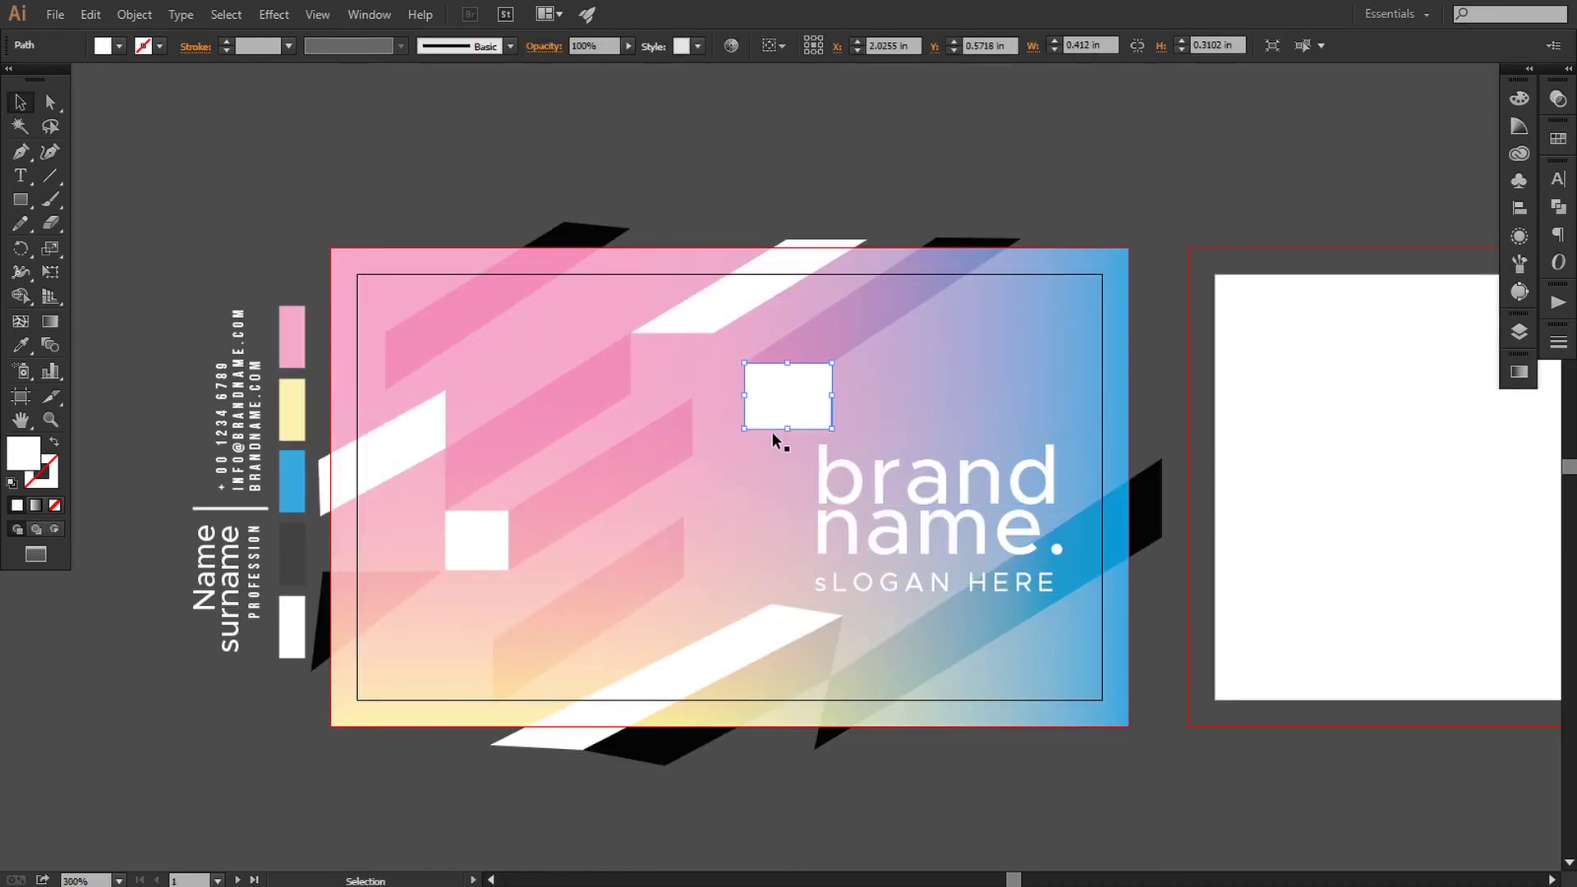
pyautogui.moveTo(832, 428); pyautogui.dragTo(832, 424)
pyautogui.moveTo(895, 318); pyautogui.dragTo(855, 408)
pyautogui.click(912, 281)
# Align the purple band's lower-right corner with the white rectangle's upper-right corner at X 2.1884 in.
pyautogui.hotkey('ctrl', '+')
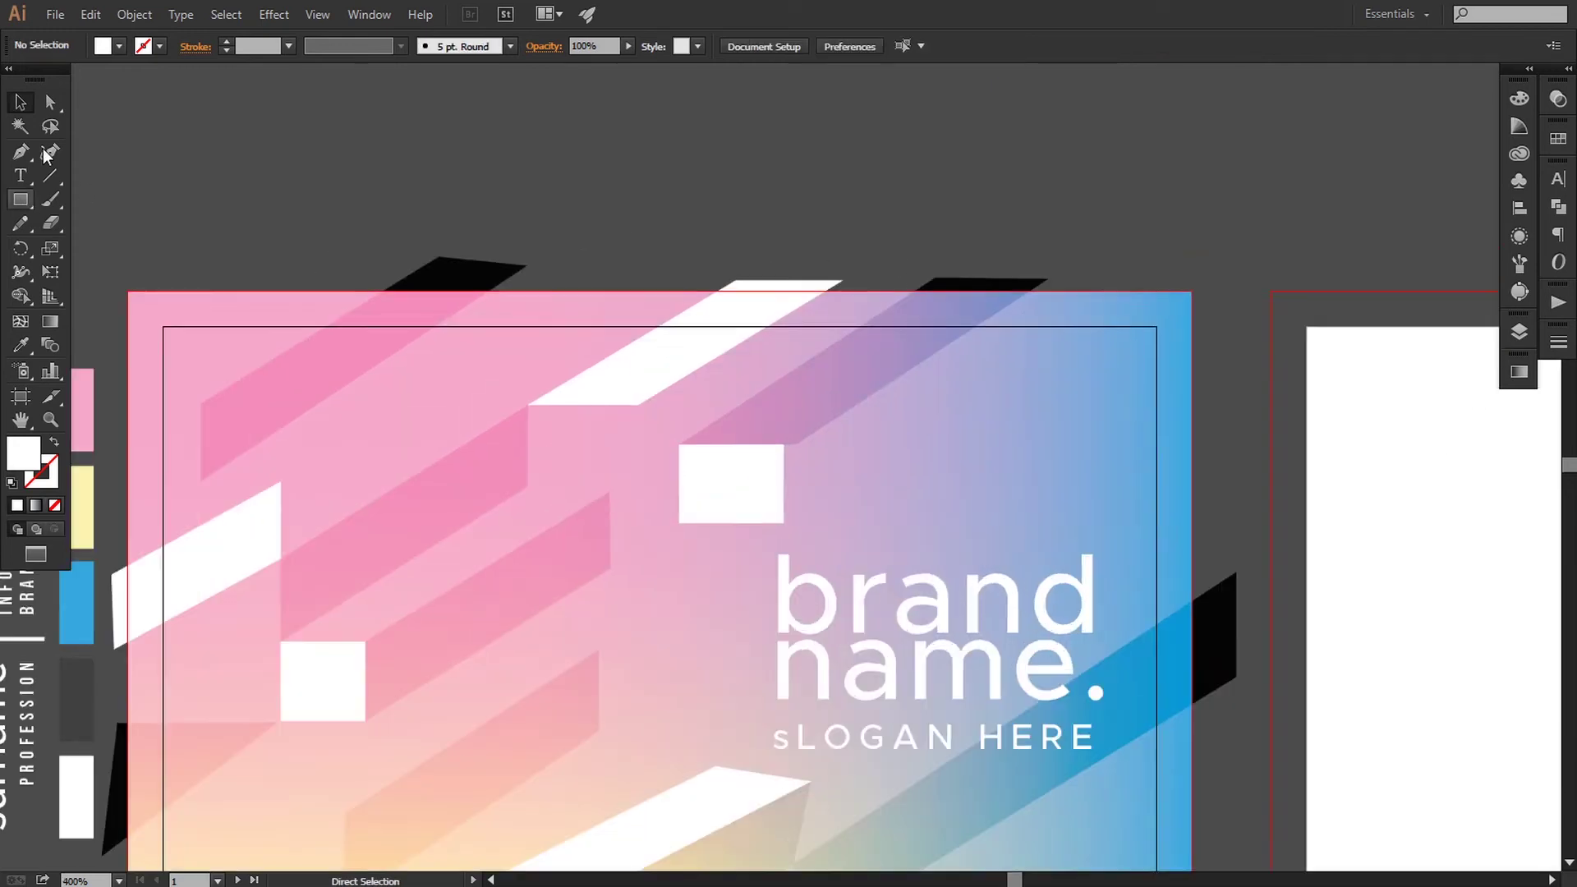
pyautogui.hotkey('ctrl', '+')
pyautogui.hotkey('ctrl', '+')
pyautogui.press('a')
pyautogui.click(813, 424)
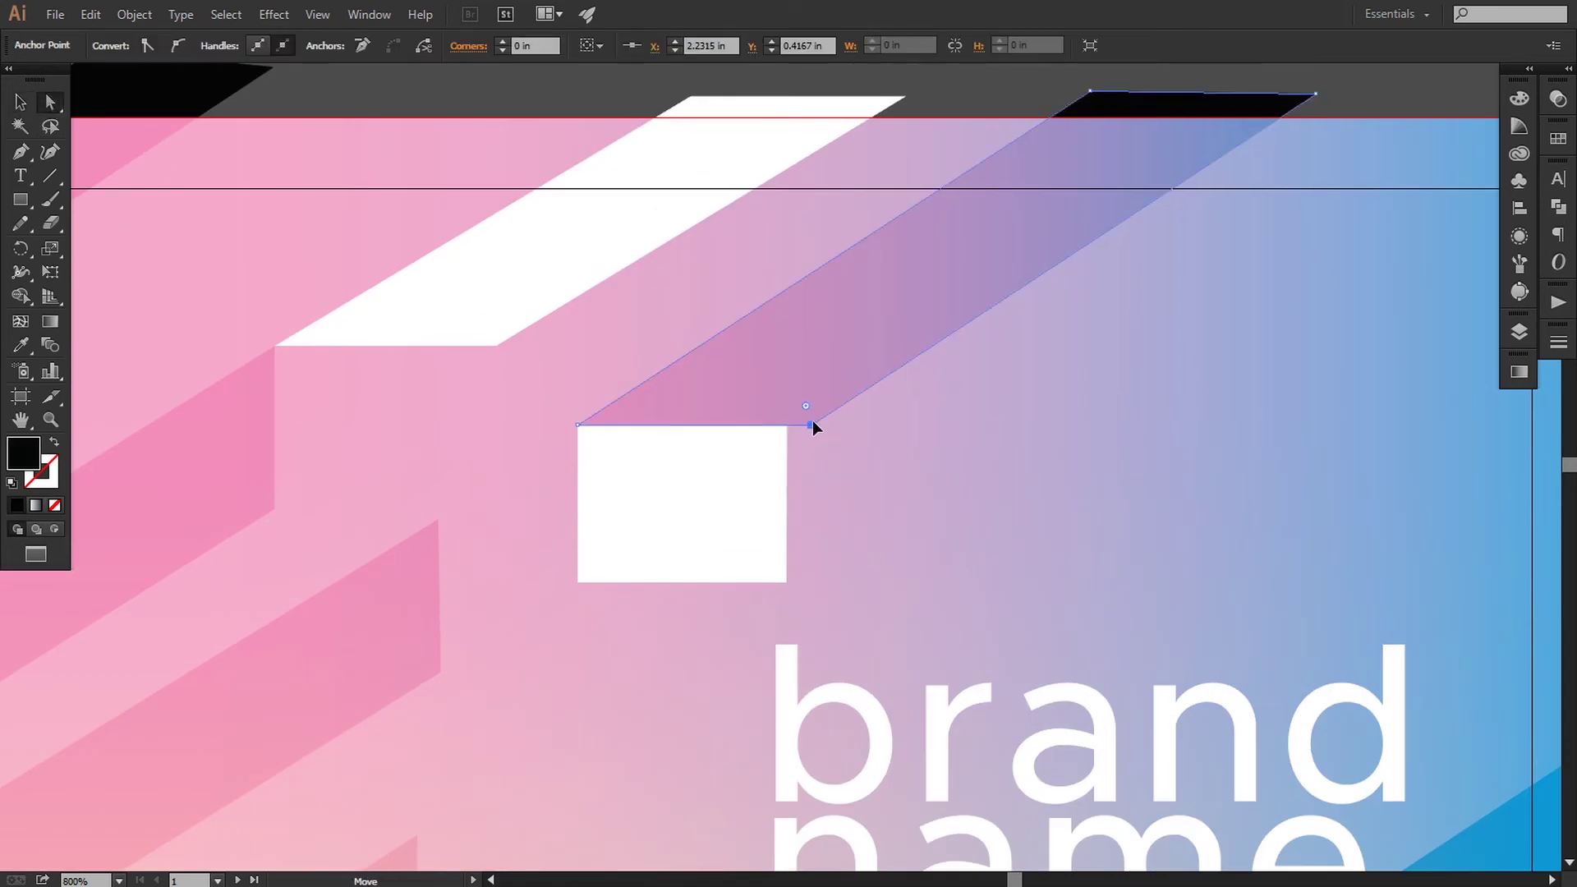
pyautogui.moveTo(798, 422); pyautogui.dragTo(786, 424)
pyautogui.moveTo(1144, 283); pyautogui.dragTo(976, 426)
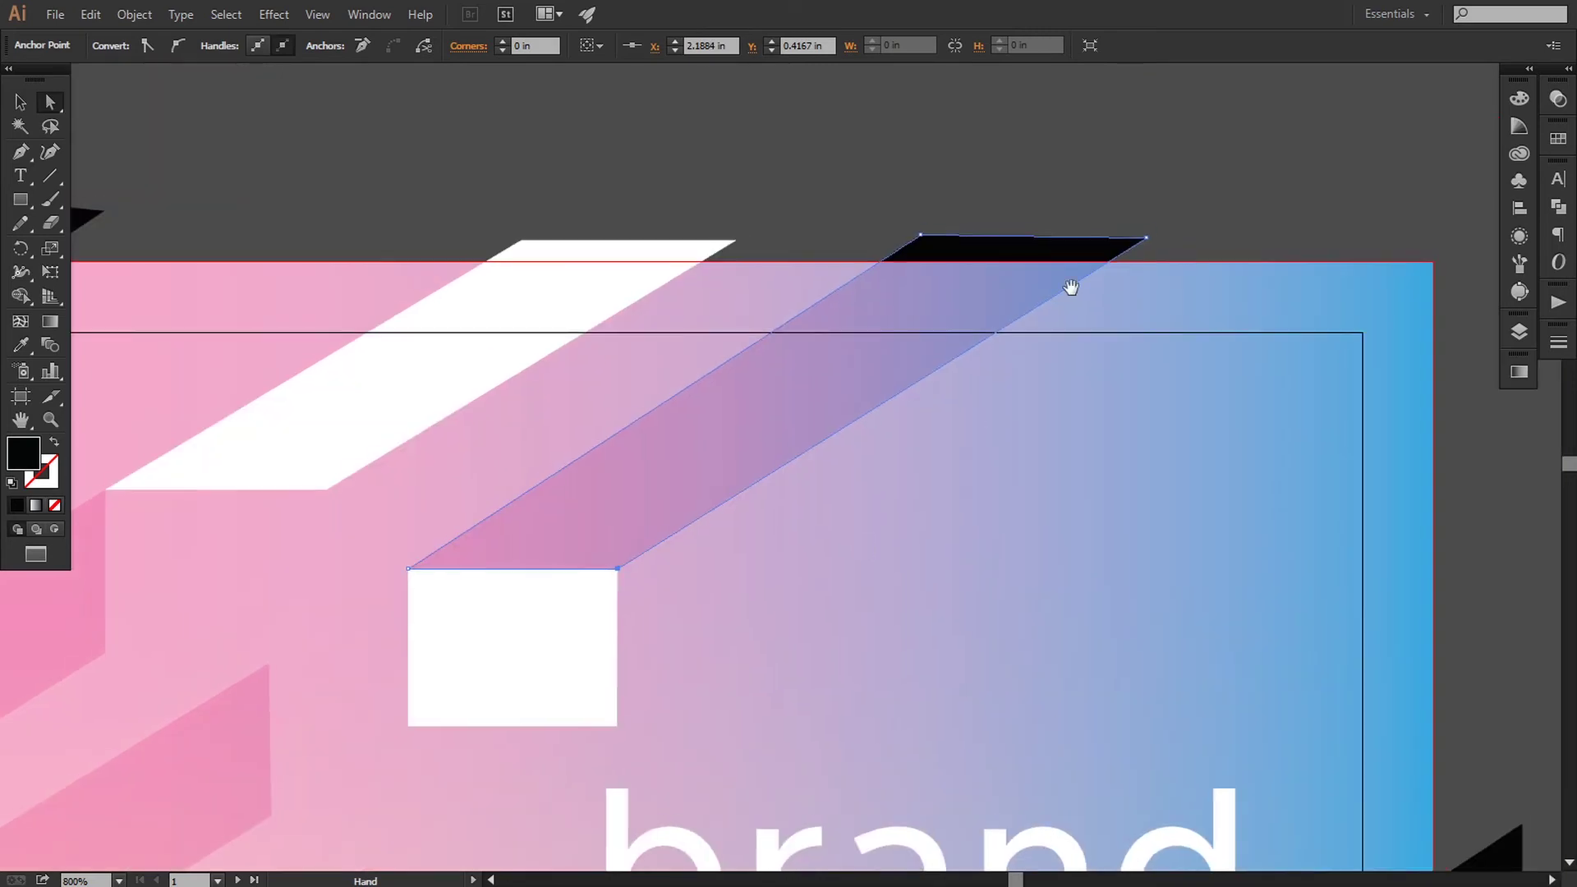
# Move the purple band's upper-right corner left so its right edge runs parallel to the left one.
pyautogui.click(1147, 238)
pyautogui.press('Left')
pyautogui.press('Left')
pyautogui.press('Left')
pyautogui.press('Left')
pyautogui.press('Left')
pyautogui.press('Left')
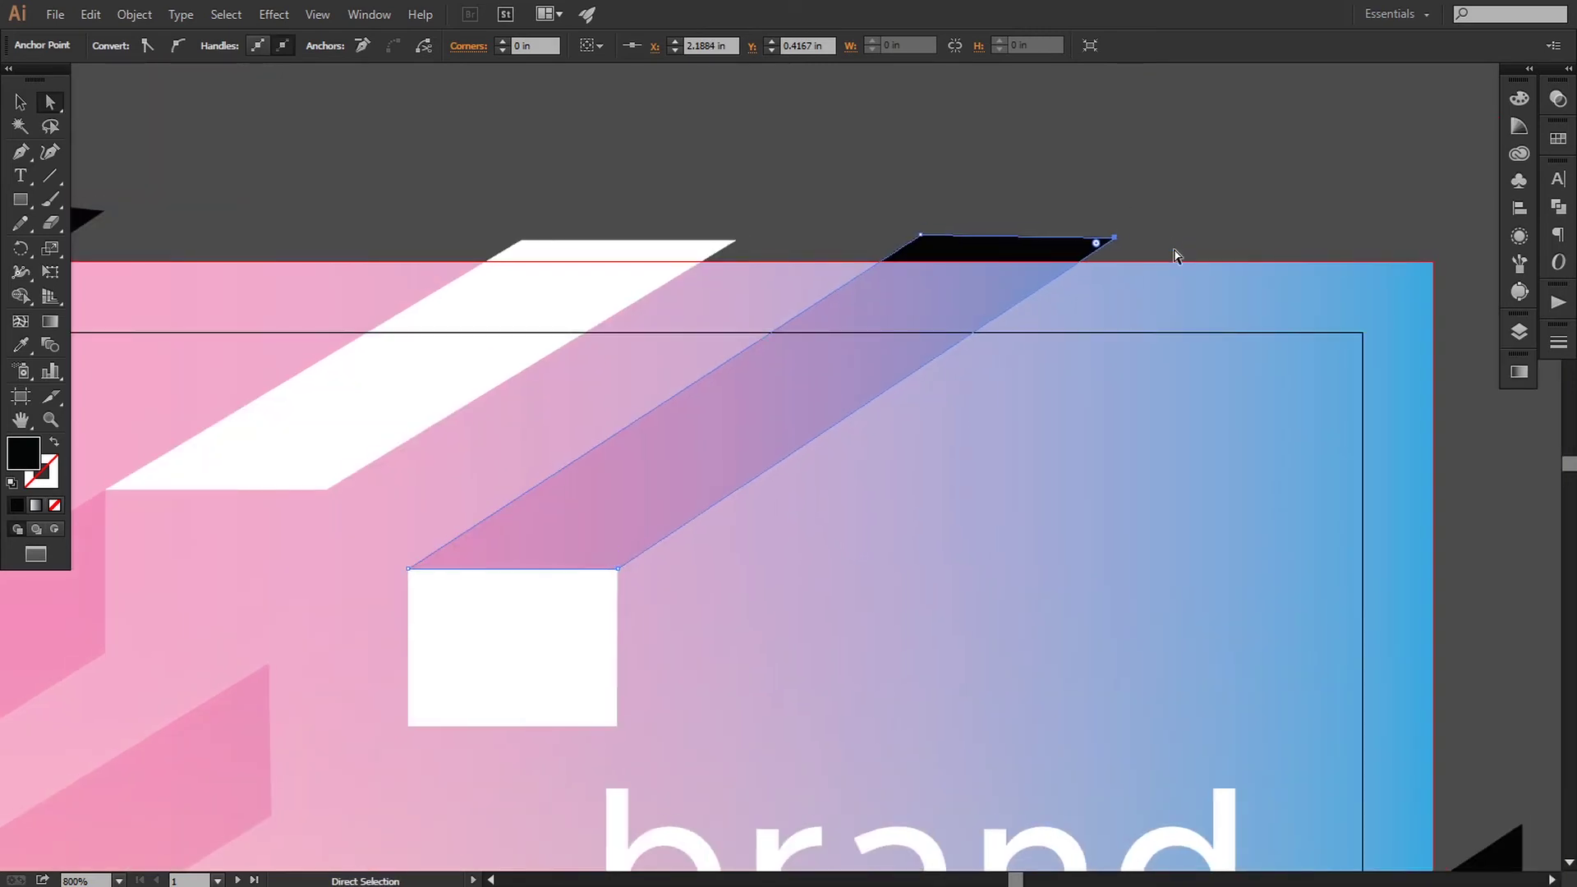
pyautogui.click(1168, 231)
# Shift the upper-left corner of the white slanted band at the card's top edge slightly right to narrow its end.
pyautogui.hotkey('ctrl', '-')
pyautogui.hotkey('ctrl', '-')
pyautogui.hotkey('ctrl', '-')
pyautogui.hotkey('ctrl', '-')
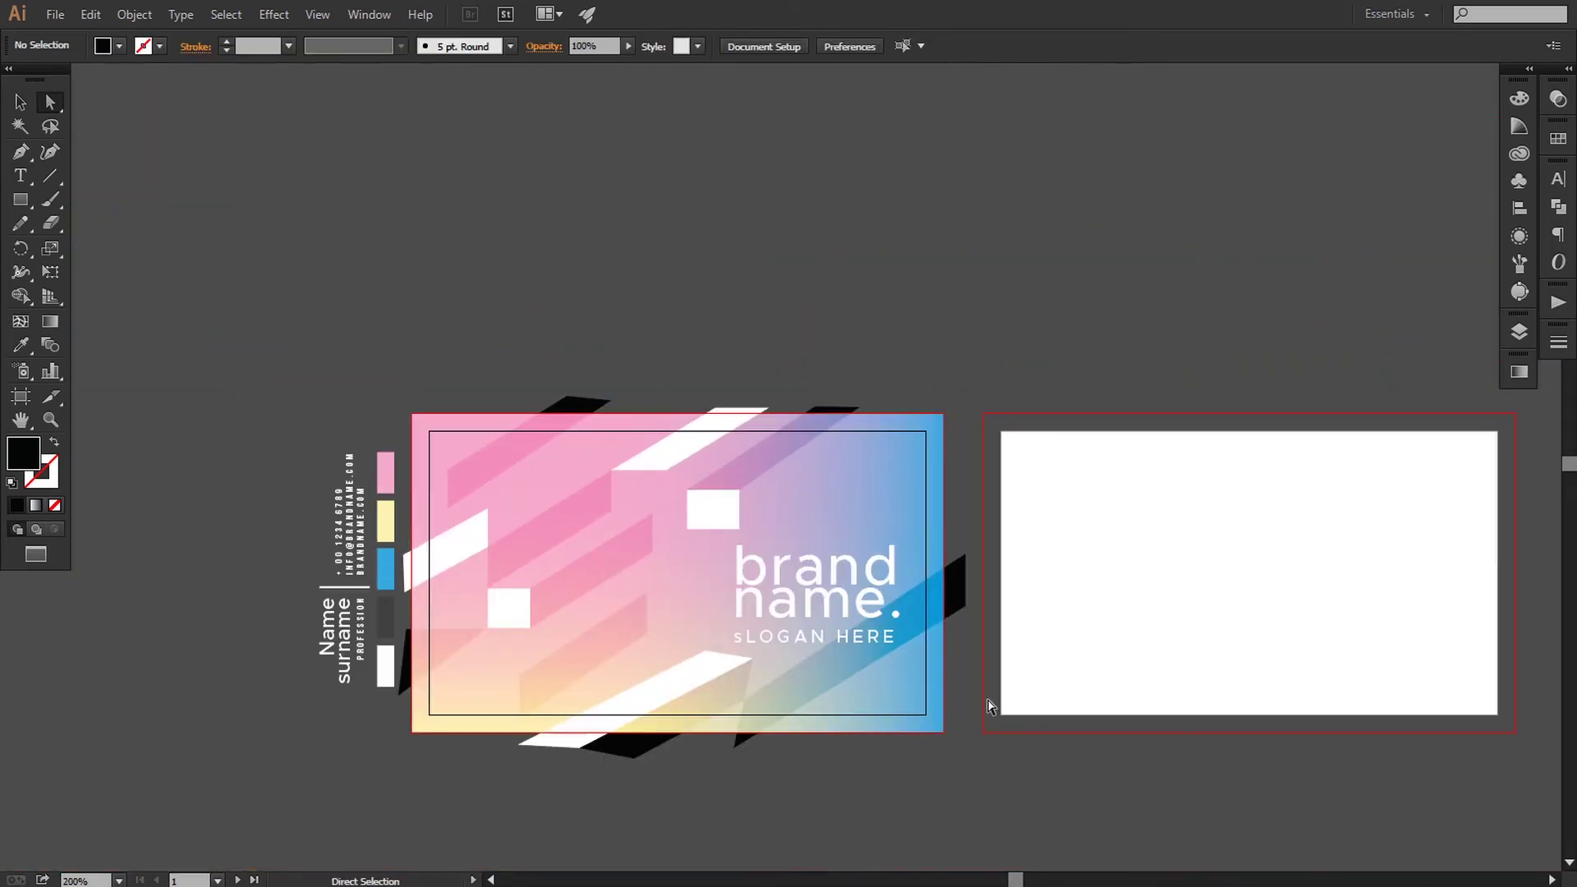
pyautogui.moveTo(900, 724); pyautogui.dragTo(909, 674)
pyautogui.hotkey('ctrl', '+')
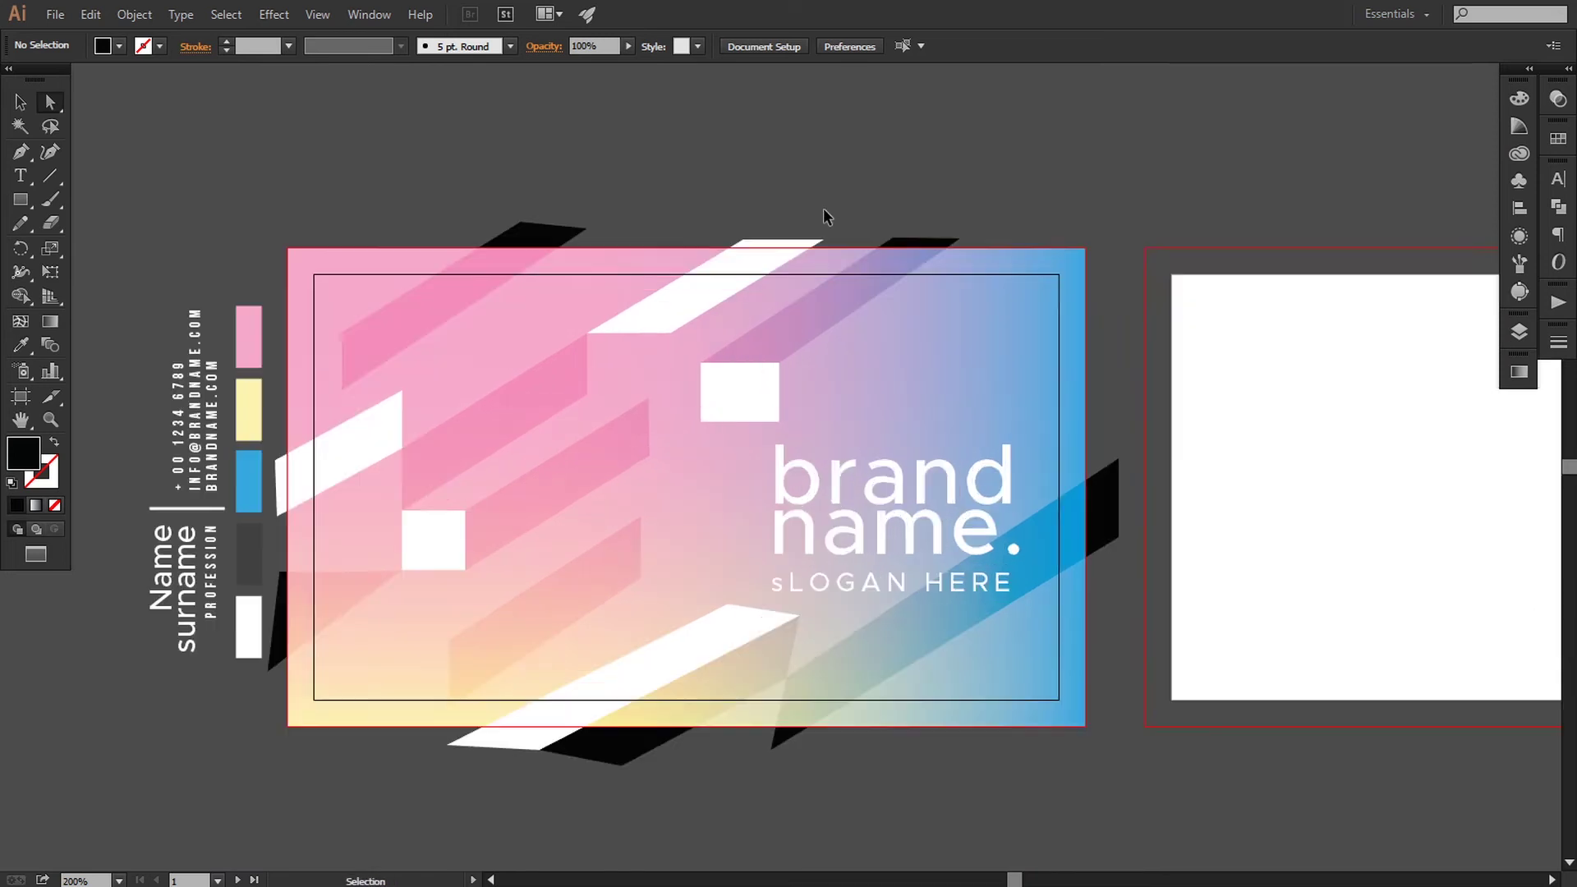
pyautogui.click(759, 246)
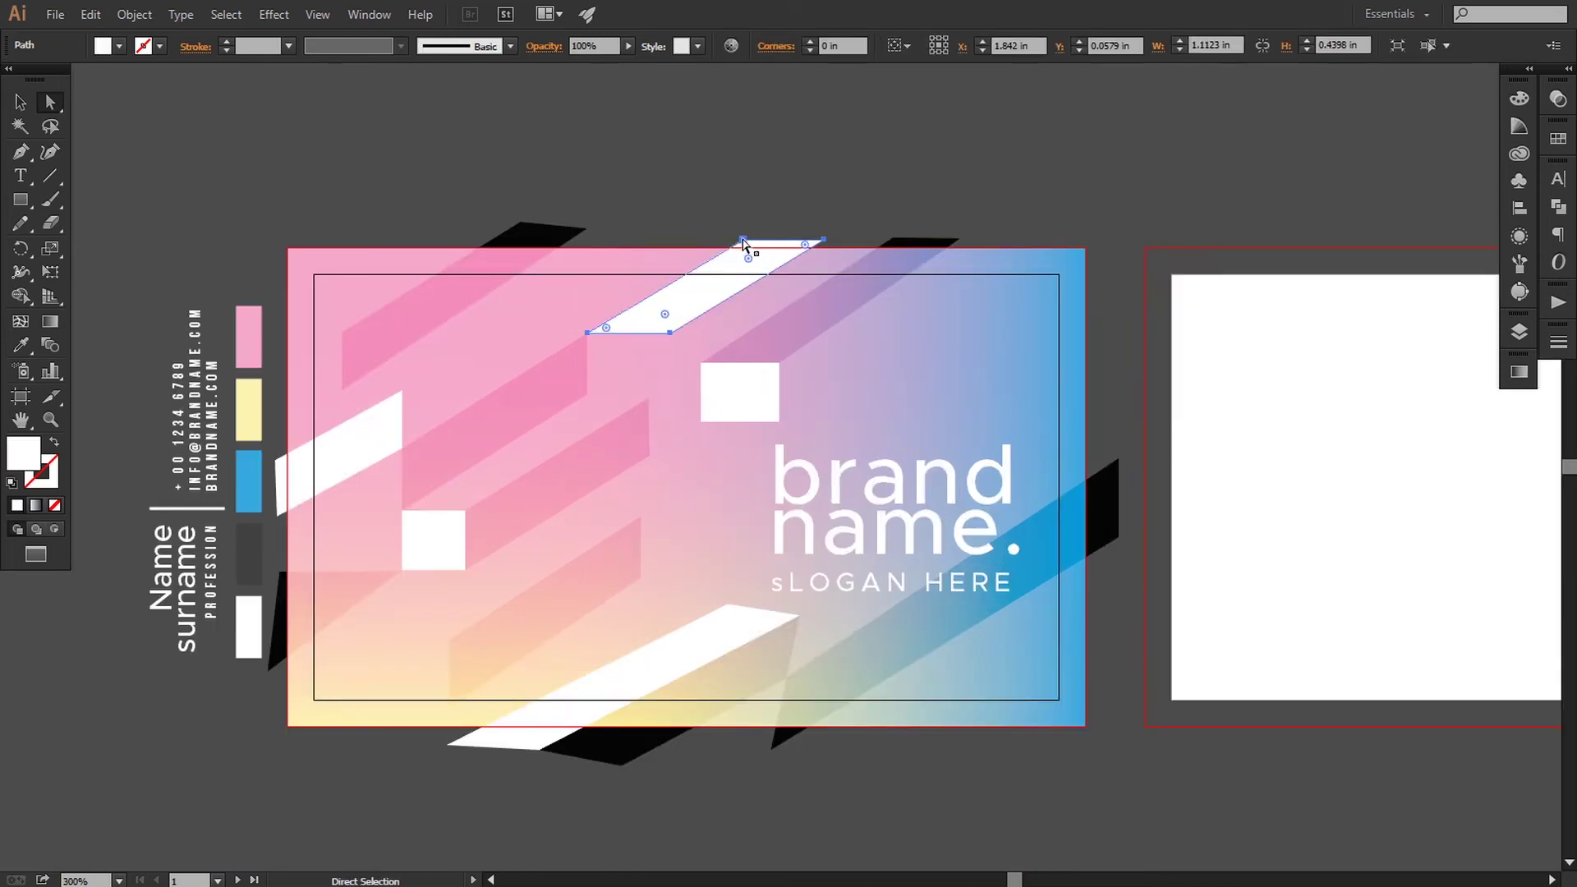
pyautogui.moveTo(743, 244); pyautogui.dragTo(748, 243)
pyautogui.click(897, 198)
# Duplicate the gradient mesh background onto the second card, aligned with its bleed edges.
pyautogui.moveTo(742, 651); pyautogui.dragTo(817, 636)
pyautogui.moveTo(899, 686); pyautogui.dragTo(889, 677)
pyautogui.moveTo(954, 723)
pyautogui.mouseDown()
pyautogui.moveTo(973, 706)
pyautogui.moveTo(957, 711)
pyautogui.mouseUp()
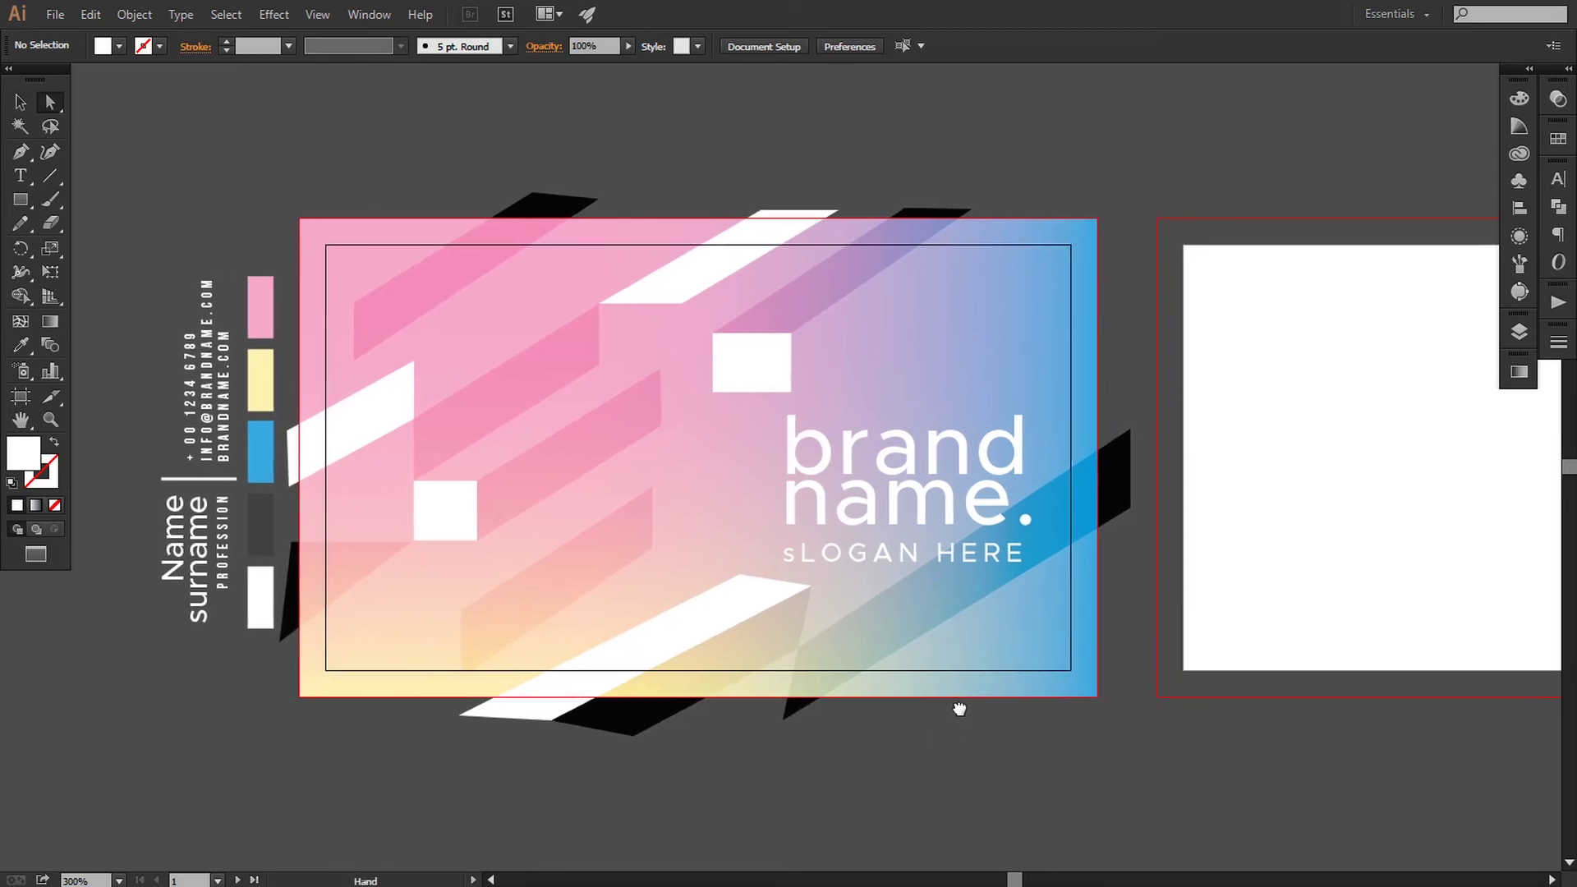
pyautogui.press('v')
pyautogui.moveTo(998, 408); pyautogui.dragTo(955, 410)
pyautogui.click(933, 362)
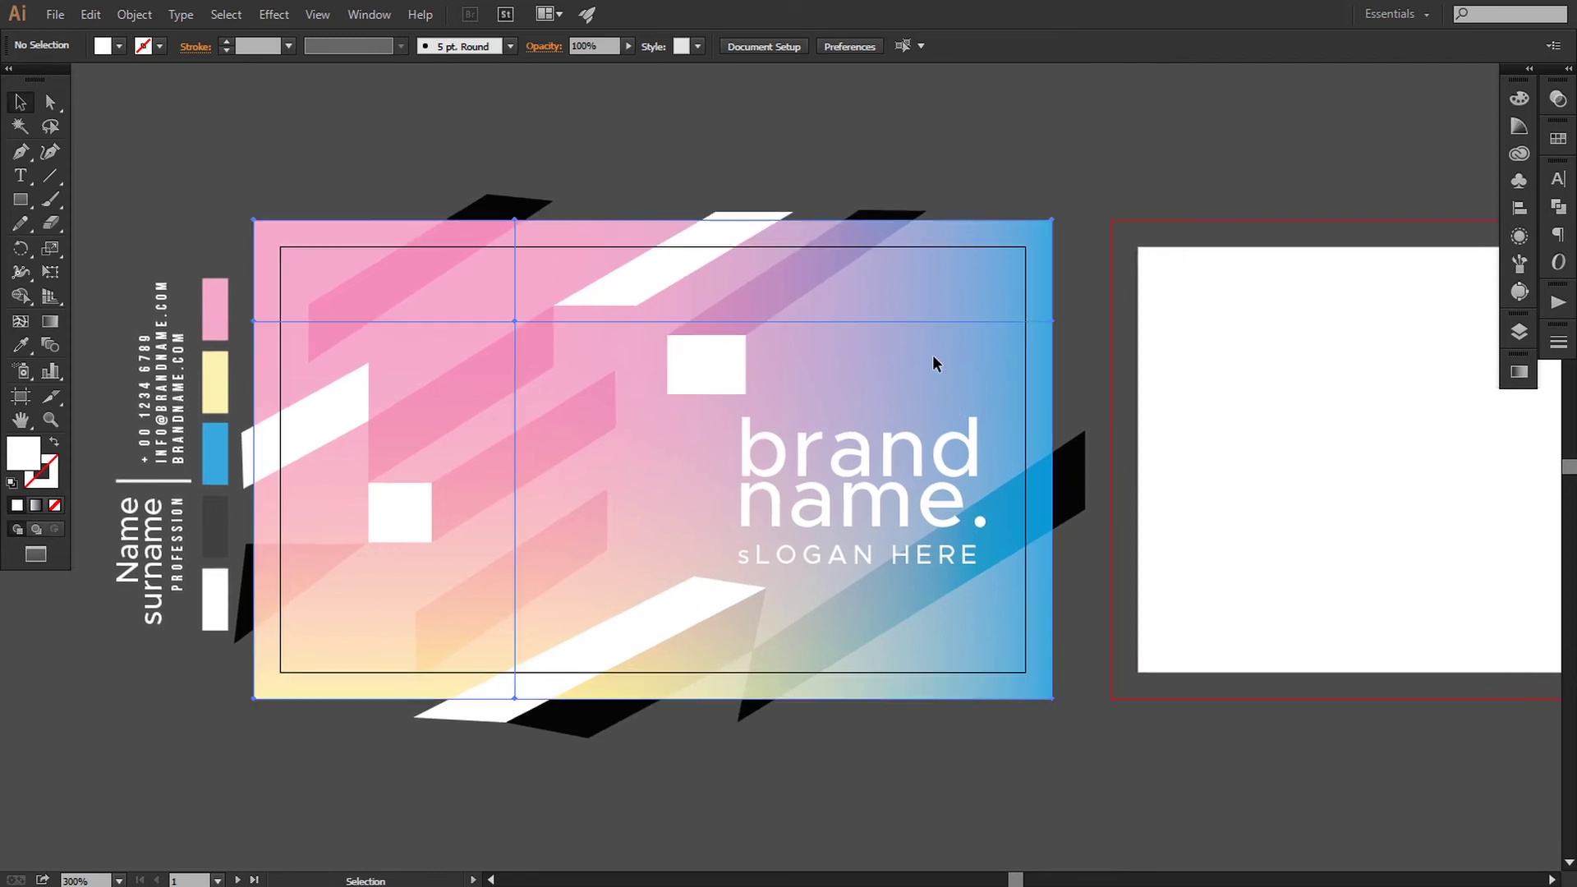
pyautogui.moveTo(933, 357); pyautogui.dragTo(1421, 377)
pyautogui.moveTo(1338, 468); pyautogui.dragTo(996, 482)
pyautogui.click(1422, 537)
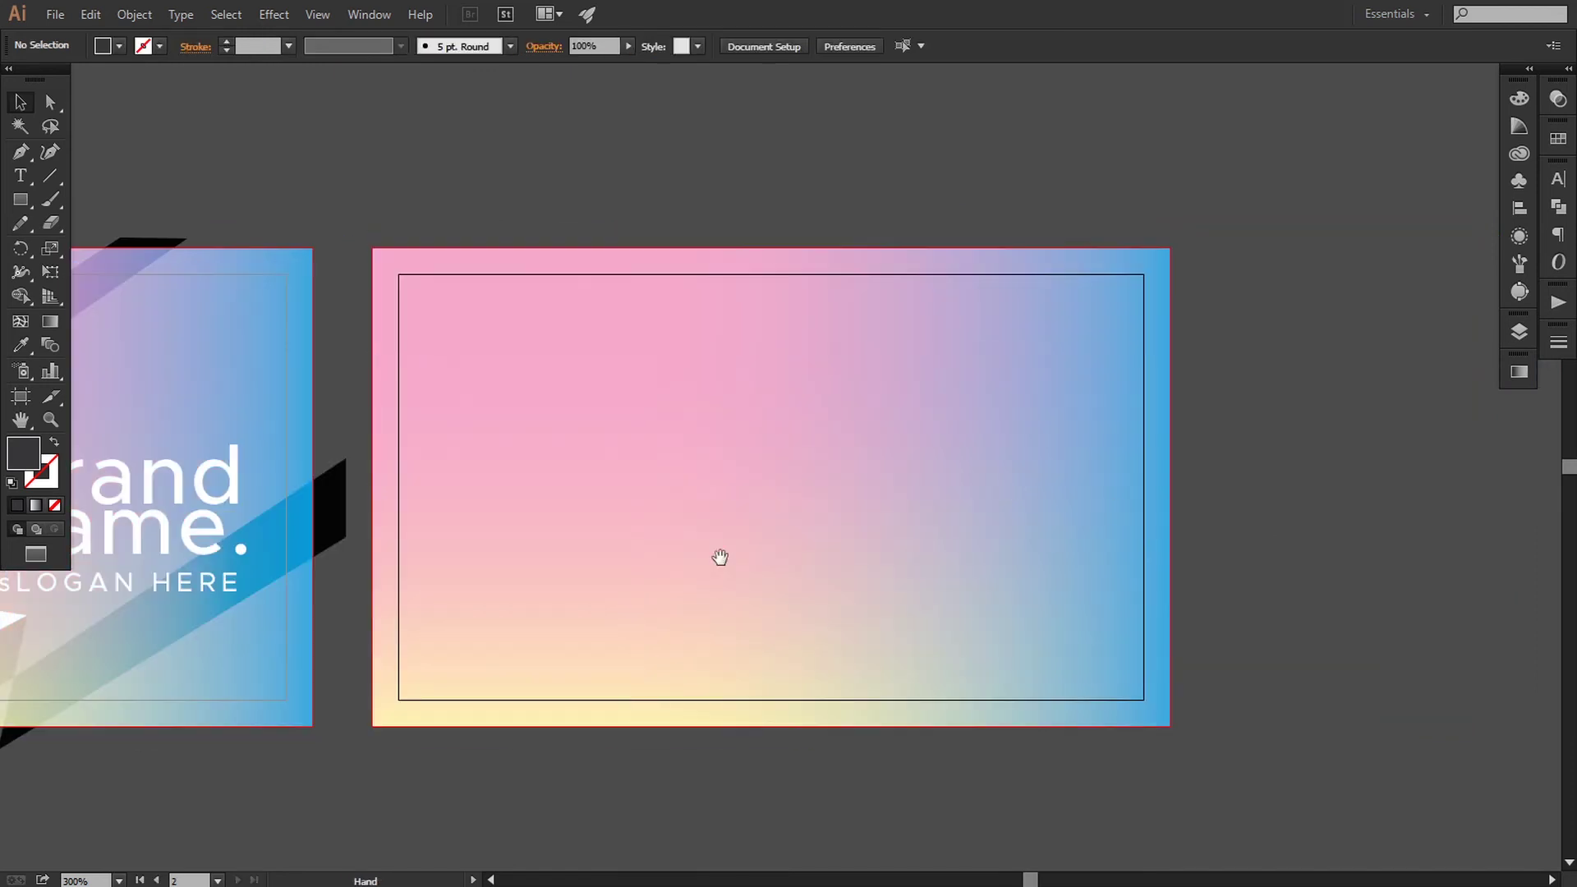
# Duplicate all white and translucent shapes from the first card onto the second, leaving out the background and logo.
pyautogui.moveTo(630, 560); pyautogui.dragTo(820, 556)
pyautogui.moveTo(557, 554); pyautogui.dragTo(722, 553)
pyautogui.moveTo(363, 513); pyautogui.dragTo(463, 509)
pyautogui.click(391, 647)
pyautogui.keyDown('shift'); pyautogui.click(535, 647); pyautogui.keyUp('shift')
pyautogui.moveTo(345, 582); pyautogui.dragTo(505, 585)
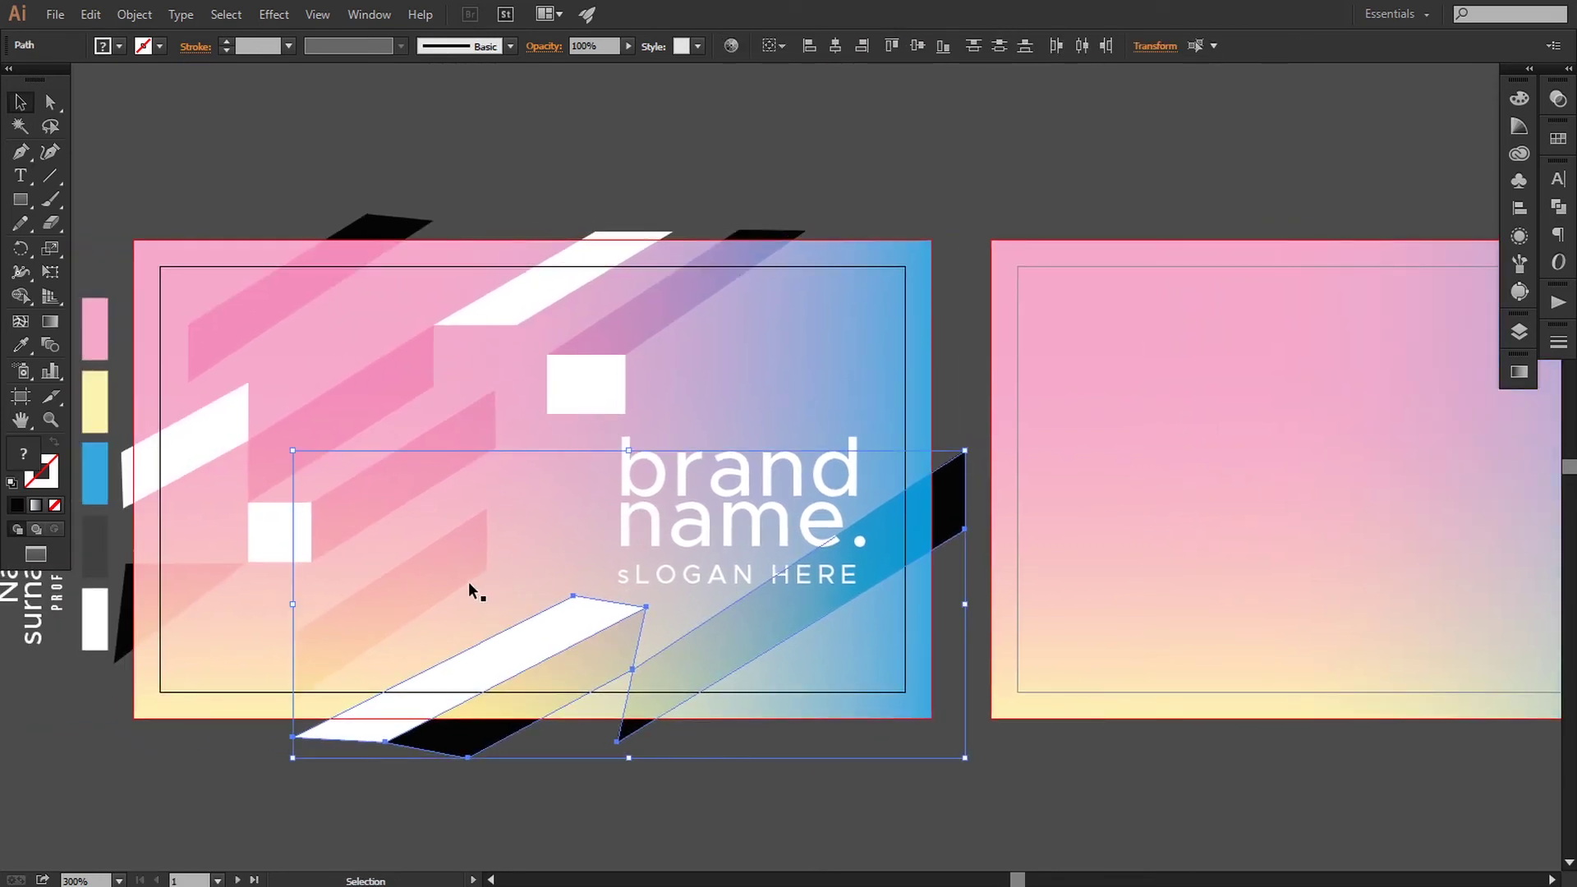
pyautogui.keyDown('shift'); pyautogui.click(407, 600); pyautogui.keyUp('shift')
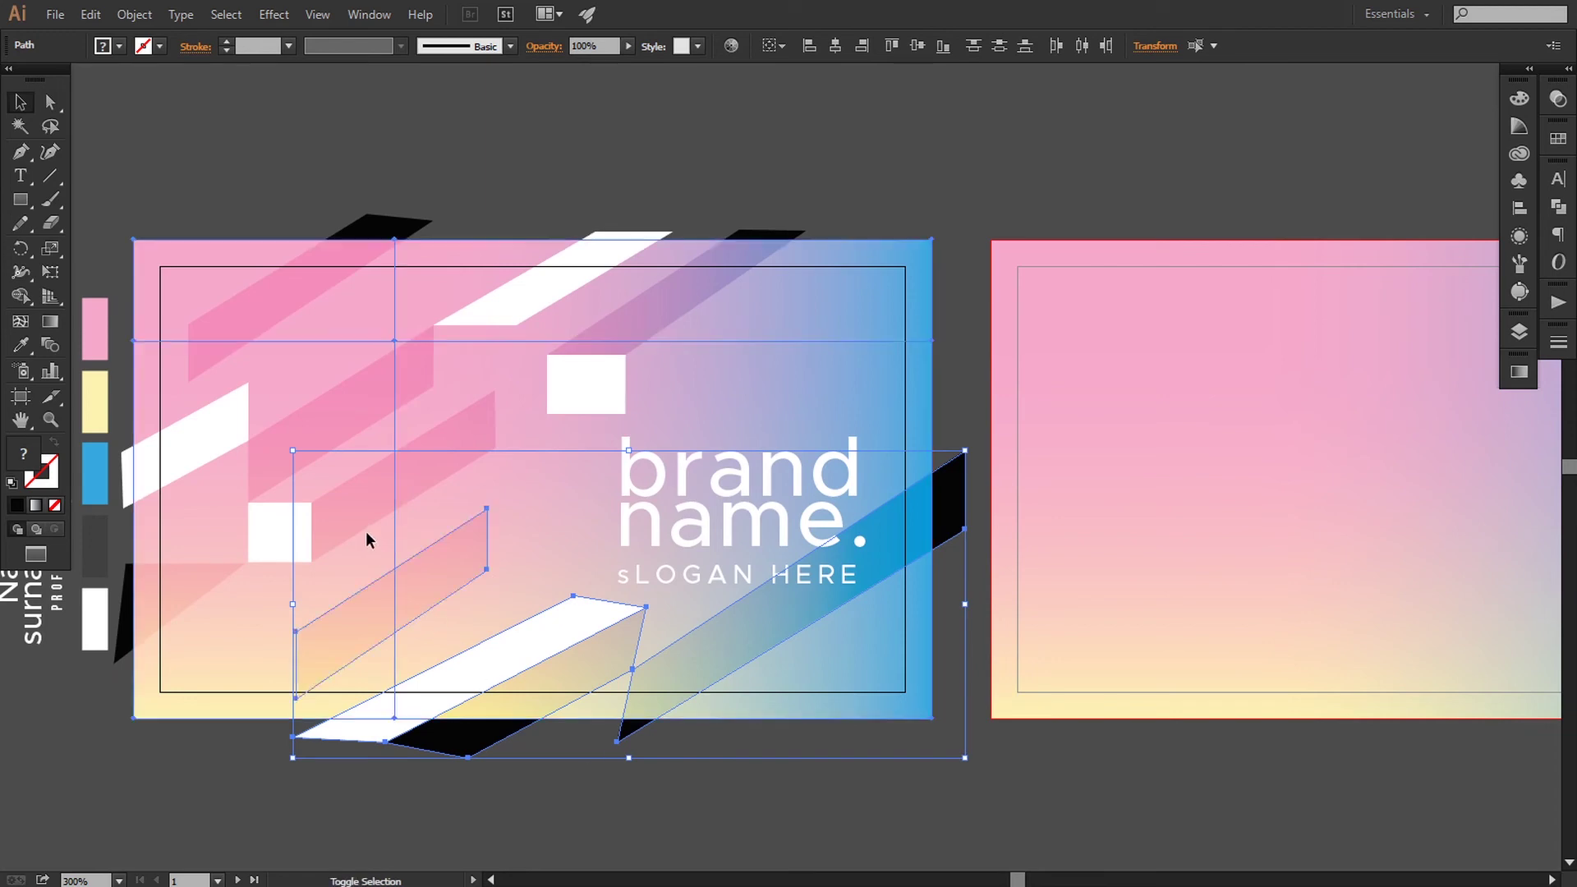
pyautogui.keyDown('shift'); pyautogui.click(348, 513); pyautogui.keyUp('shift')
pyautogui.keyDown('shift'); pyautogui.click(293, 522); pyautogui.keyUp('shift')
pyautogui.keyDown('shift'); pyautogui.click(199, 567); pyautogui.keyUp('shift')
pyautogui.keyDown('shift'); pyautogui.click(178, 447); pyautogui.keyUp('shift')
pyautogui.keyDown('shift'); pyautogui.click(253, 288); pyautogui.keyUp('shift')
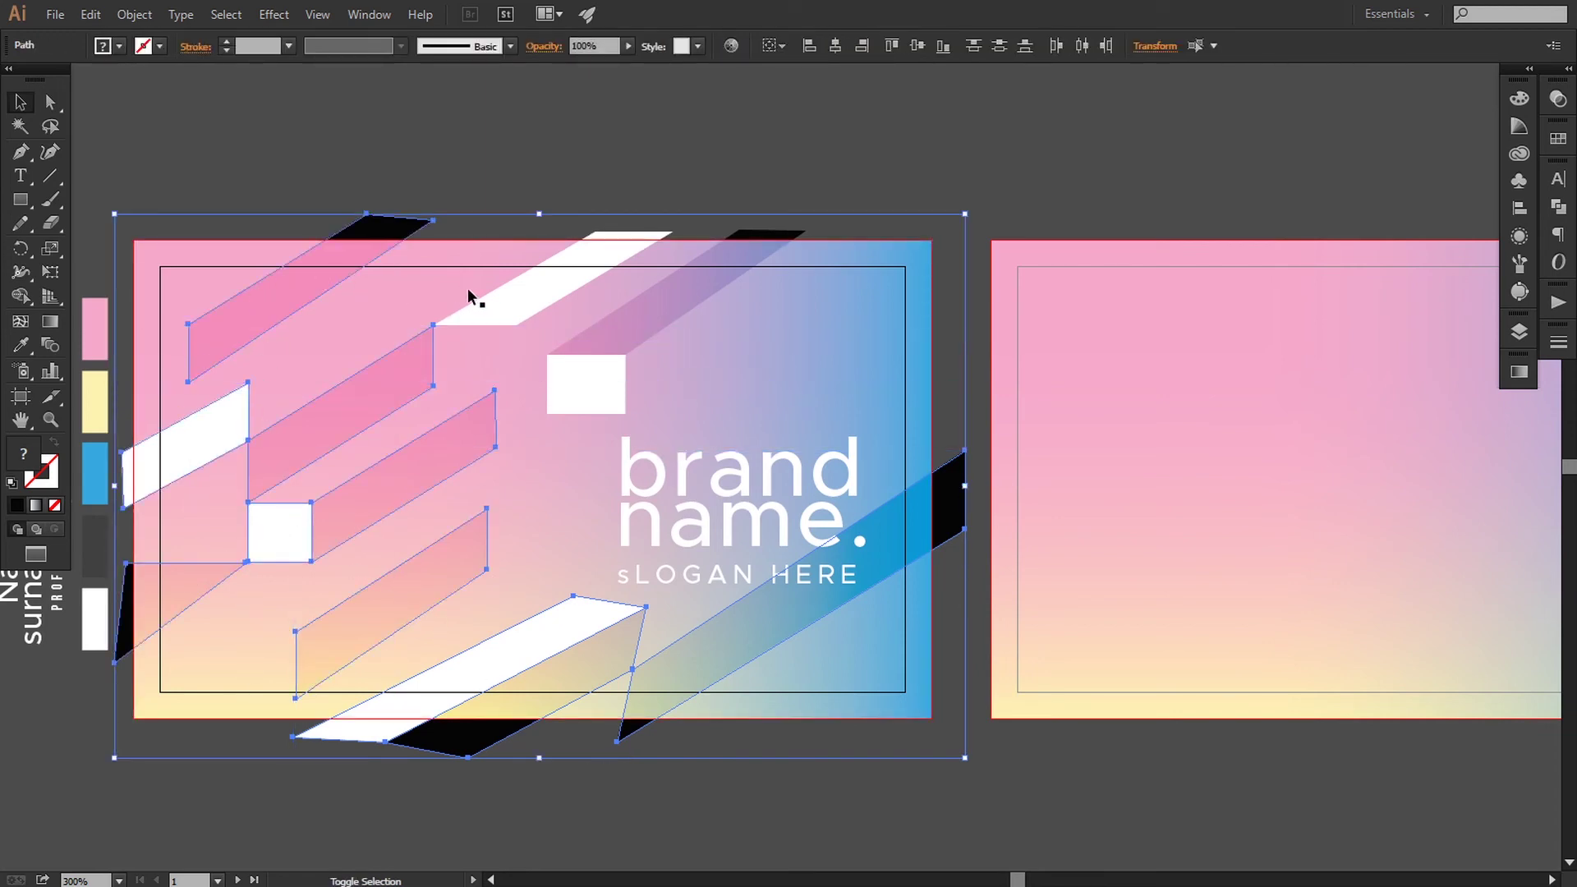
pyautogui.keyDown('shift'); pyautogui.click(631, 338); pyautogui.keyUp('shift')
pyautogui.keyDown('shift'); pyautogui.click(599, 379); pyautogui.keyUp('shift')
pyautogui.moveTo(742, 468); pyautogui.dragTo(450, 447)
pyautogui.moveTo(461, 605); pyautogui.dragTo(1288, 574)
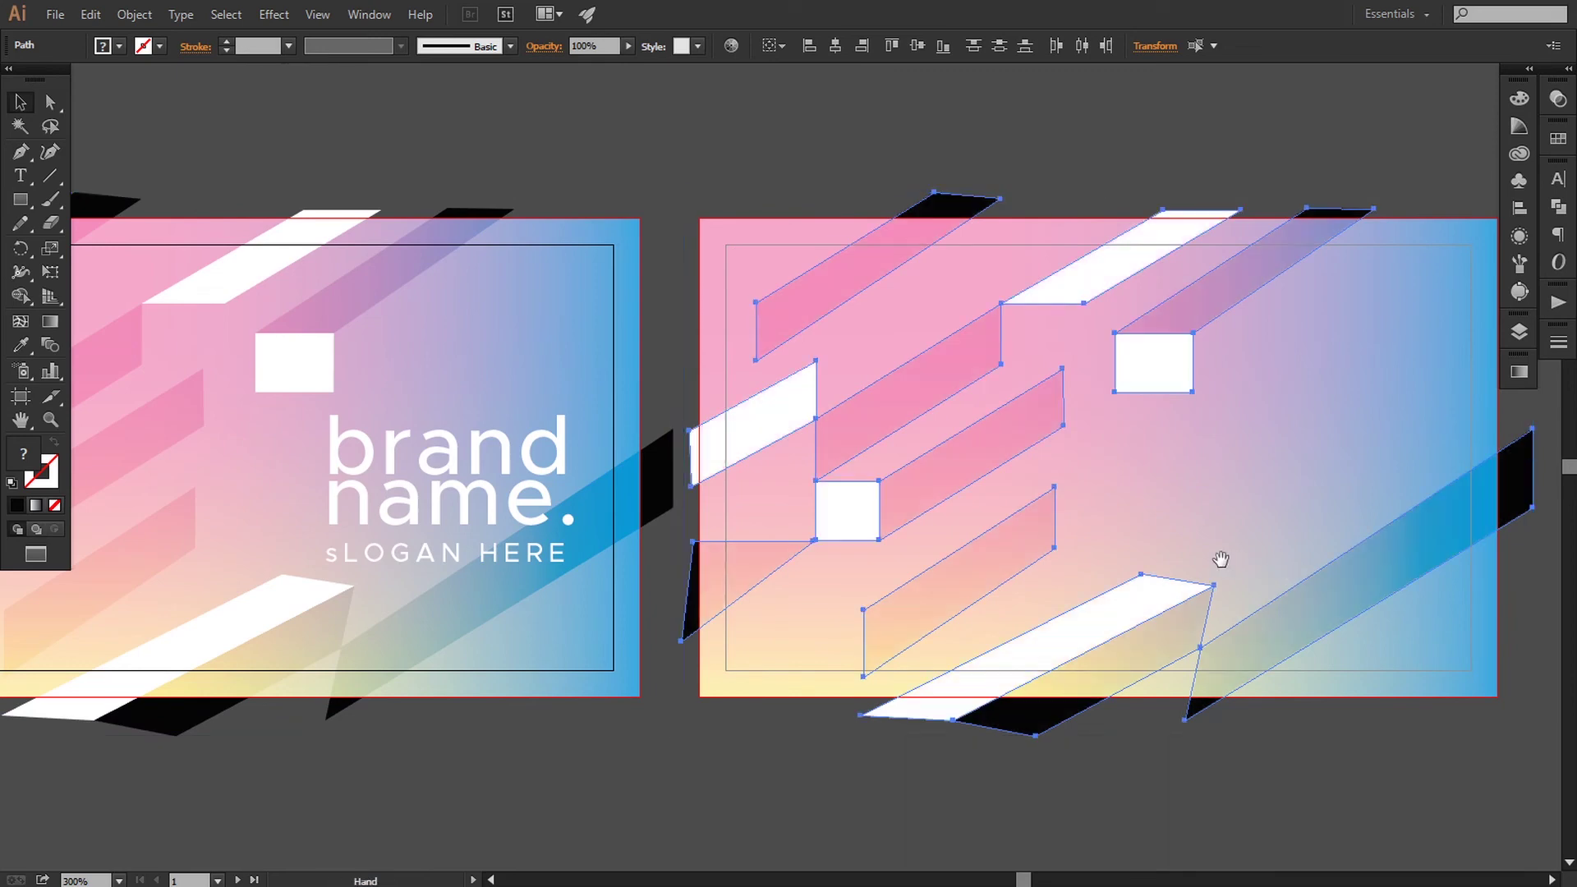
# Rotate the copied shapes on the second card by 180° and nudge them up slightly.
pyautogui.moveTo(1454, 778); pyautogui.dragTo(1126, 728)
pyautogui.moveTo(1206, 694); pyautogui.dragTo(575, 289)
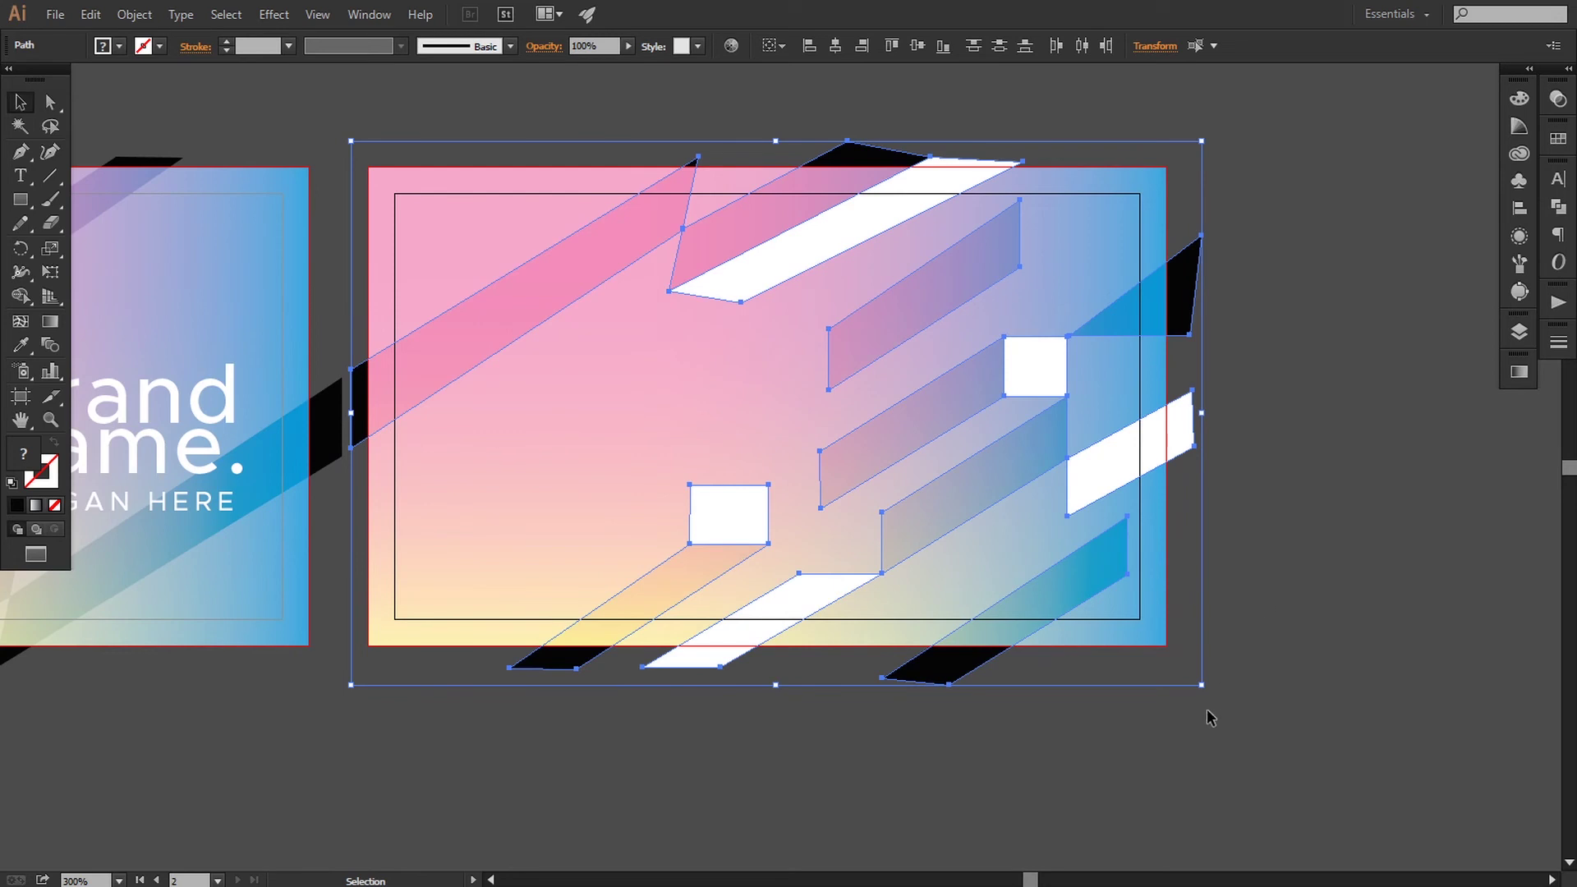
pyautogui.moveTo(1260, 439); pyautogui.dragTo(1286, 558)
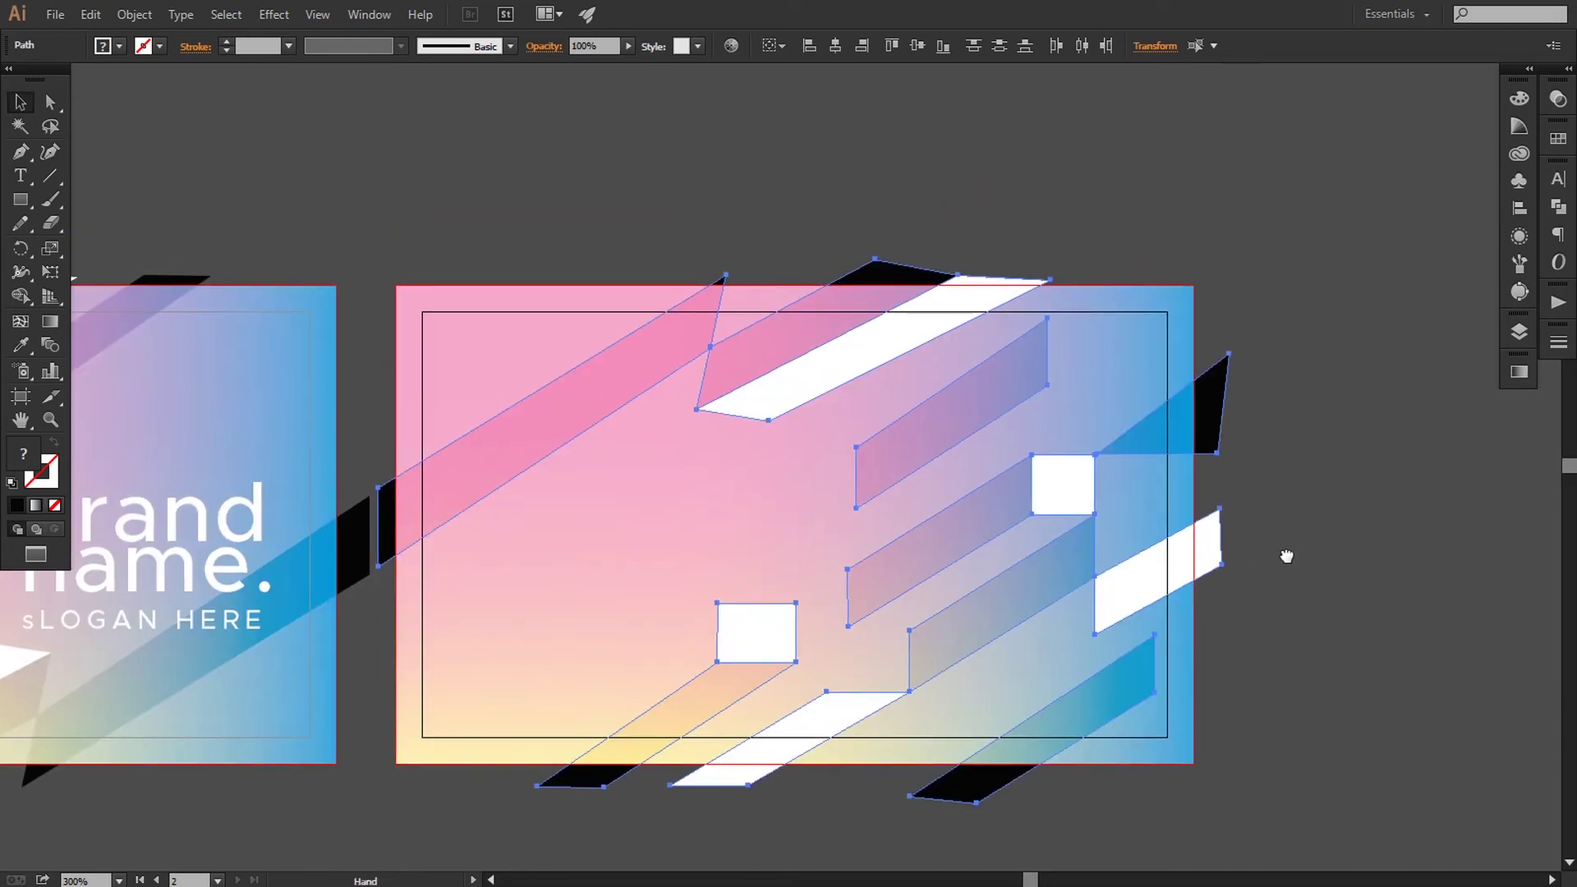
pyautogui.press('Up')
pyautogui.press('Up')
pyautogui.press('Up')
pyautogui.press('Up')
pyautogui.press('Up')
pyautogui.press('Up')
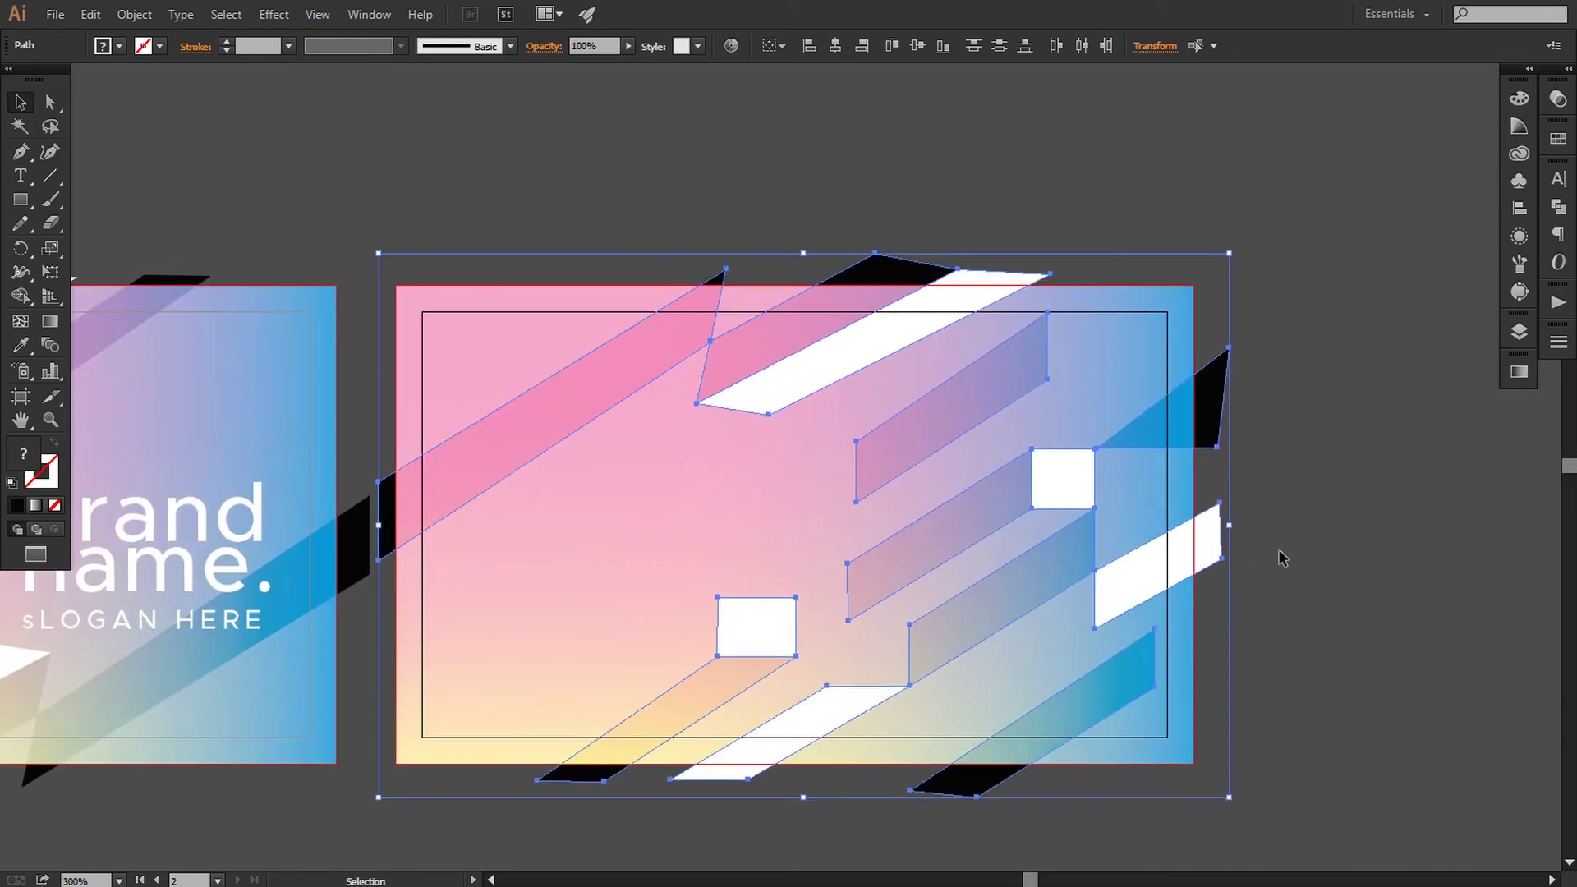
pyautogui.press('Down')
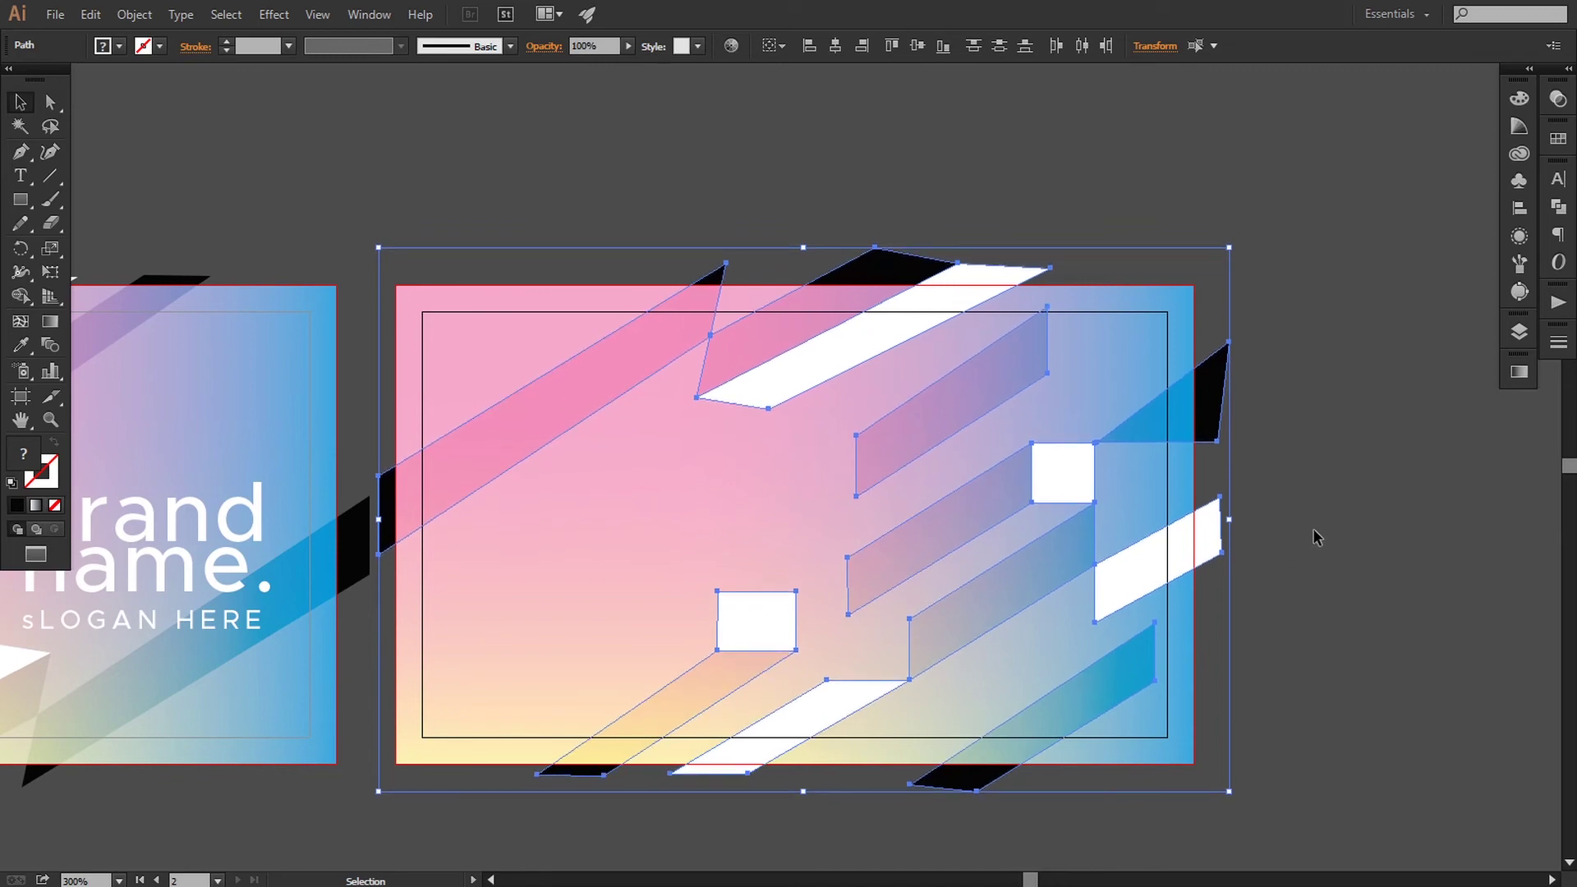
pyautogui.click(1312, 529)
# Examine the compositions of both cards side by side at different magnifications.
pyautogui.hotkey('ctrl', '-')
pyautogui.hotkey('ctrl', '-')
pyautogui.press('space')
pyautogui.moveTo(906, 651); pyautogui.dragTo(989, 666)
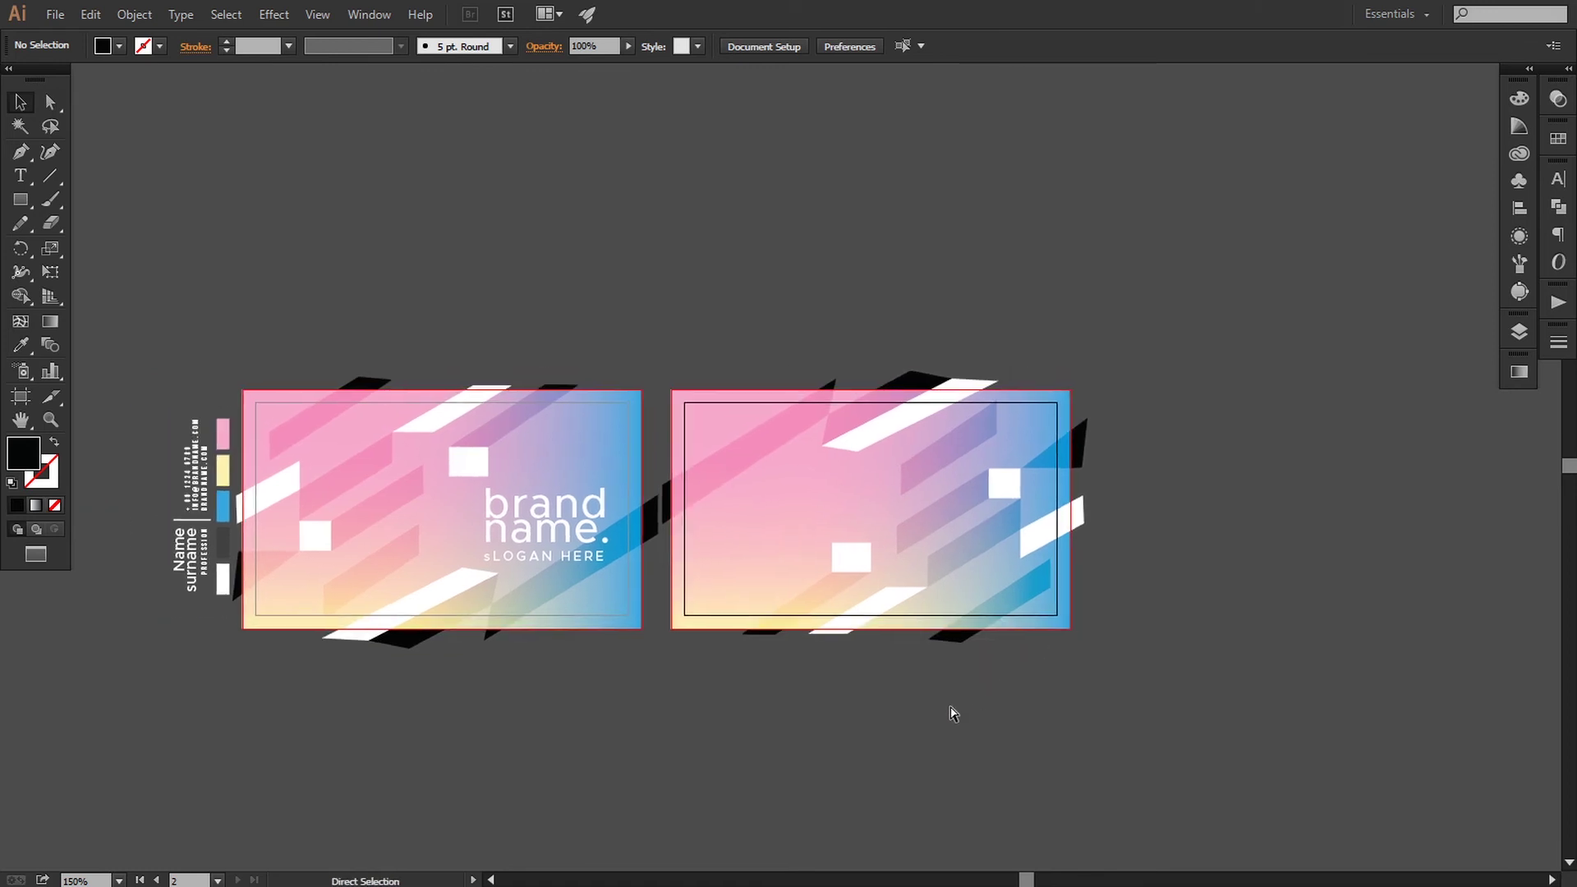
pyautogui.hotkey('ctrl', '+')
pyautogui.moveTo(913, 727); pyautogui.dragTo(943, 729)
pyautogui.press('space')
pyautogui.moveTo(392, 543); pyautogui.dragTo(464, 532)
# Draw a 3.75 × 2.25 in black rectangle covering the first card out to its bleed edges.
pyautogui.press('m')
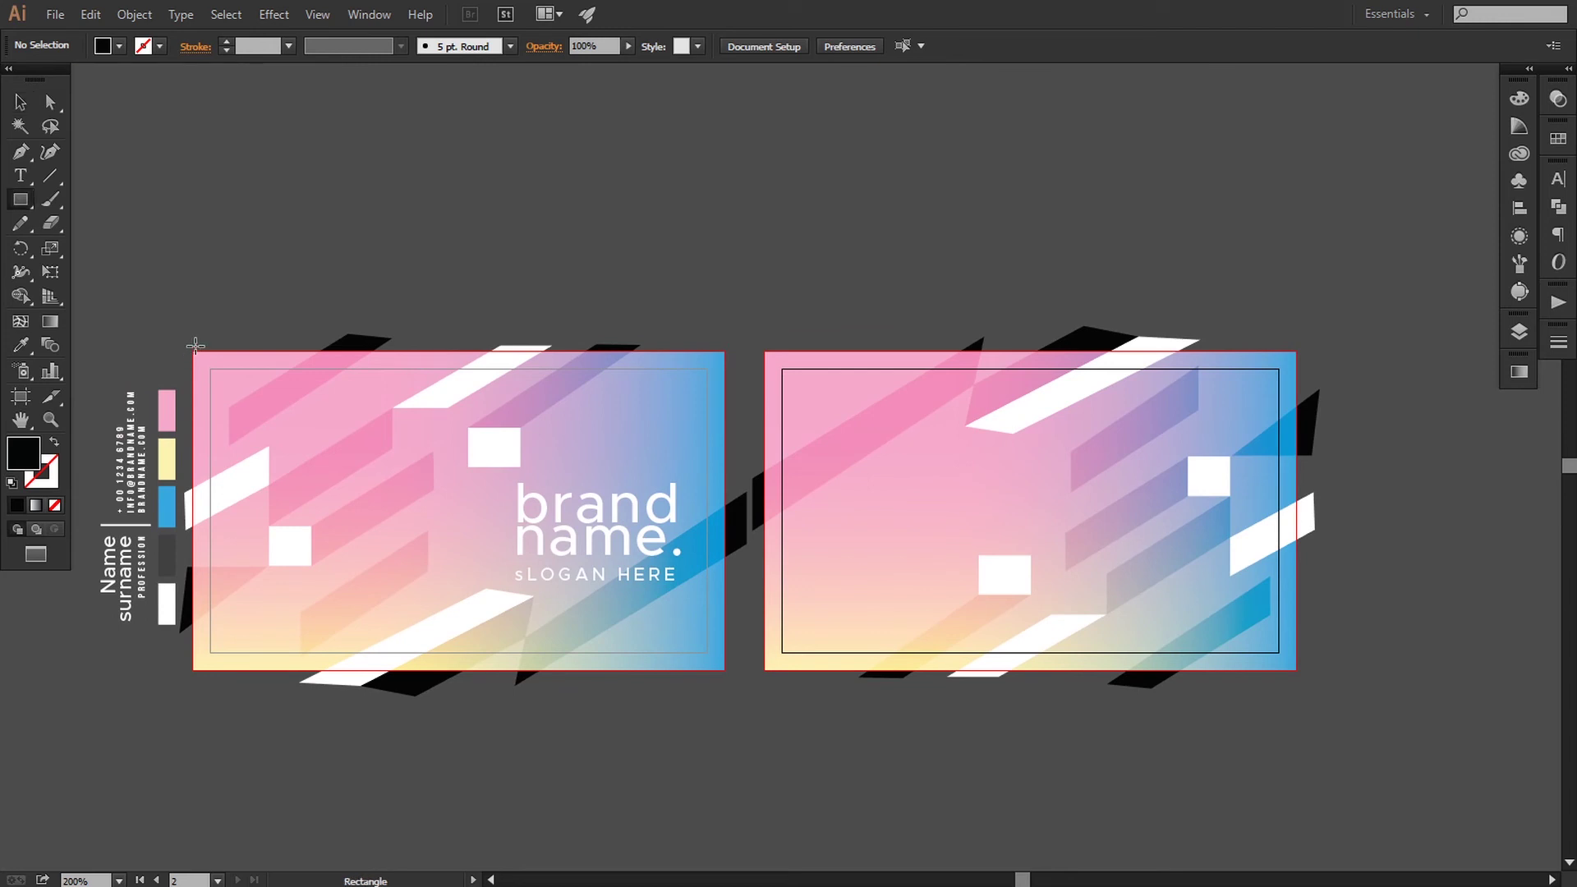
pyautogui.moveTo(257, 429); pyautogui.dragTo(724, 670)
pyautogui.press('v')
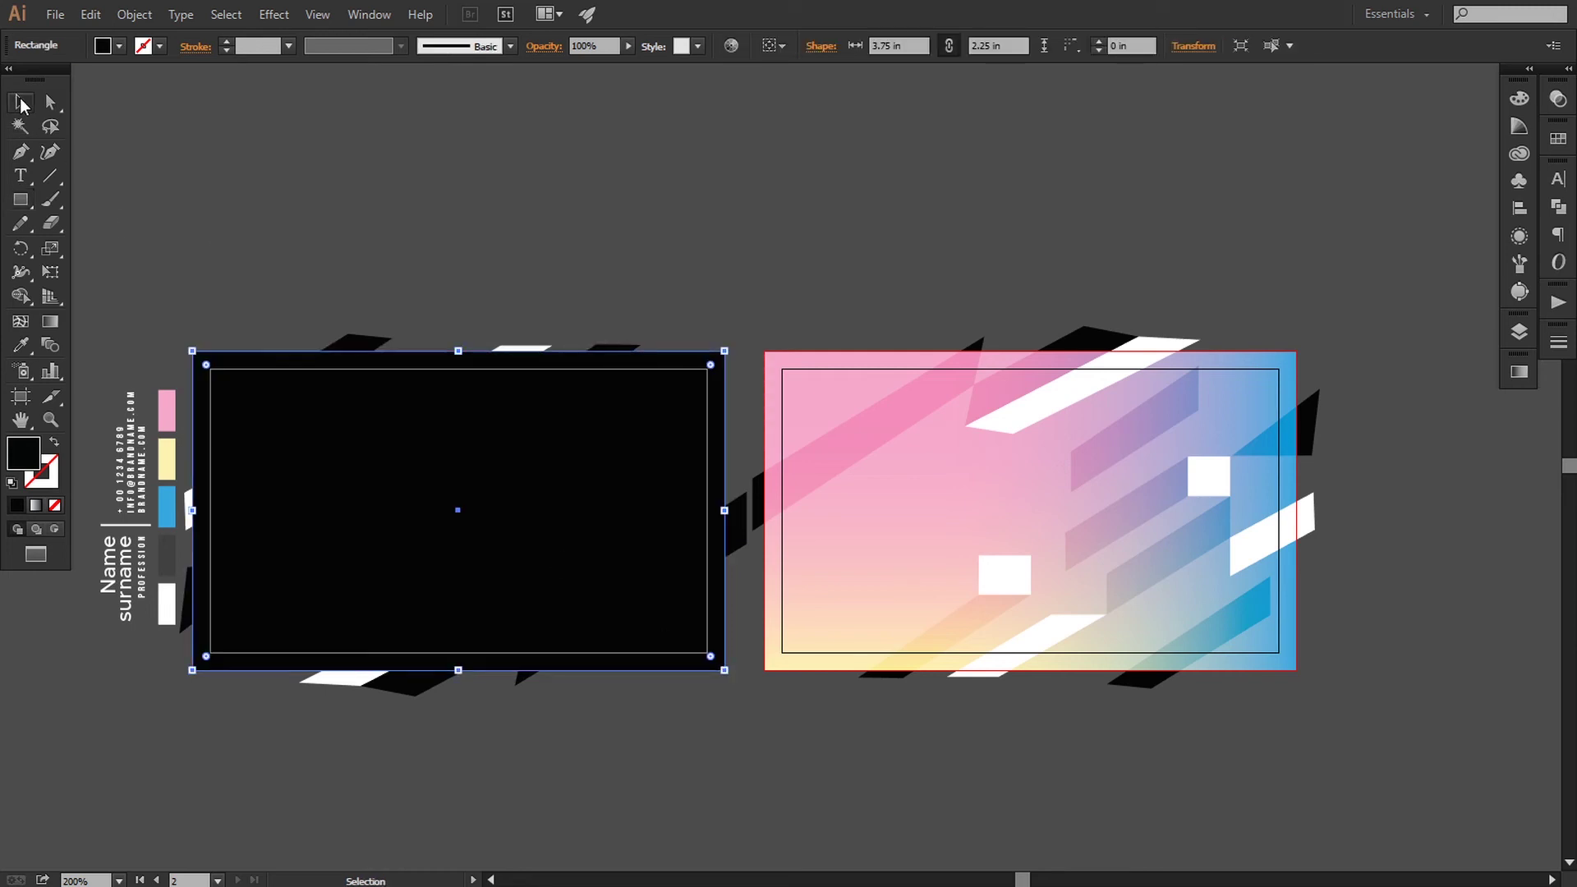
# Hide the black rectangle within Layer 1 and lock the brand name logo group.
pyautogui.click(1520, 330)
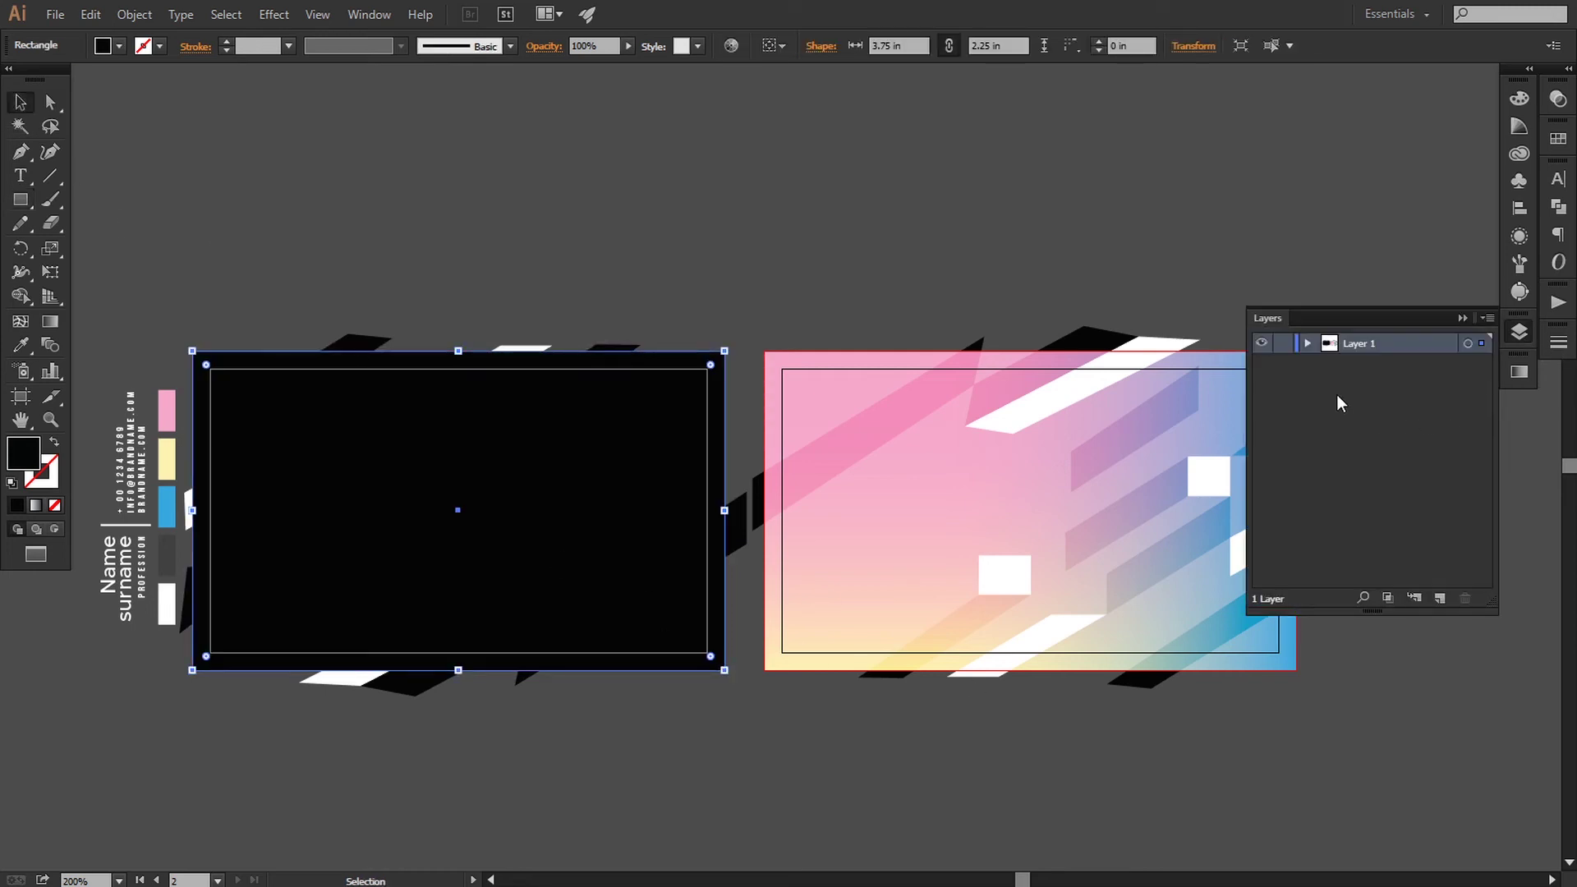
pyautogui.click(1307, 344)
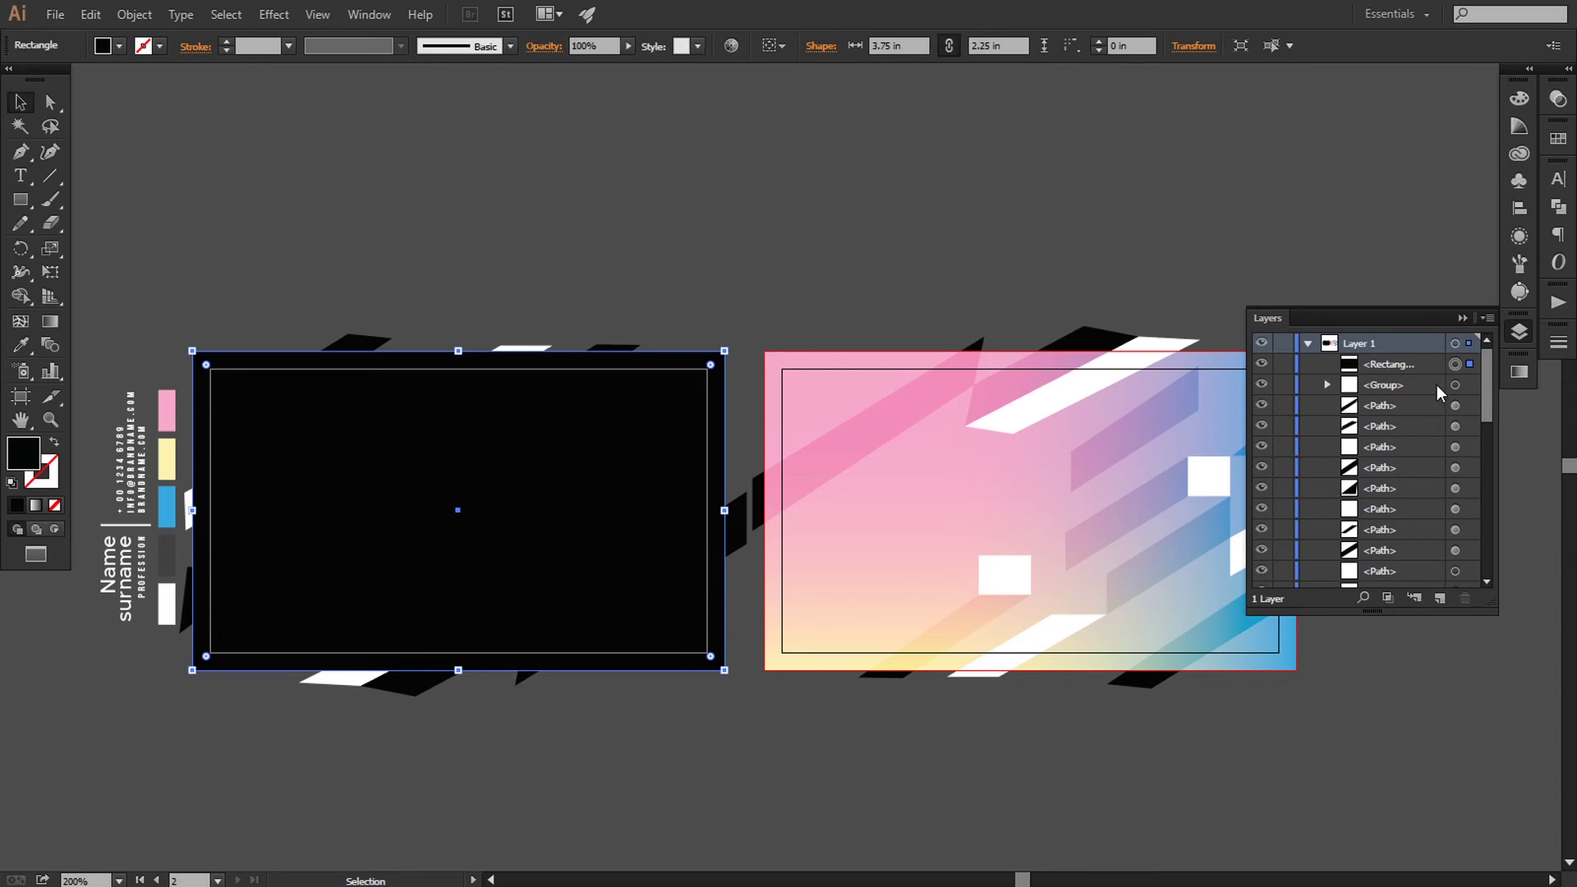
pyautogui.moveTo(1483, 389); pyautogui.dragTo(1441, 312)
pyautogui.click(1262, 364)
pyautogui.click(578, 505)
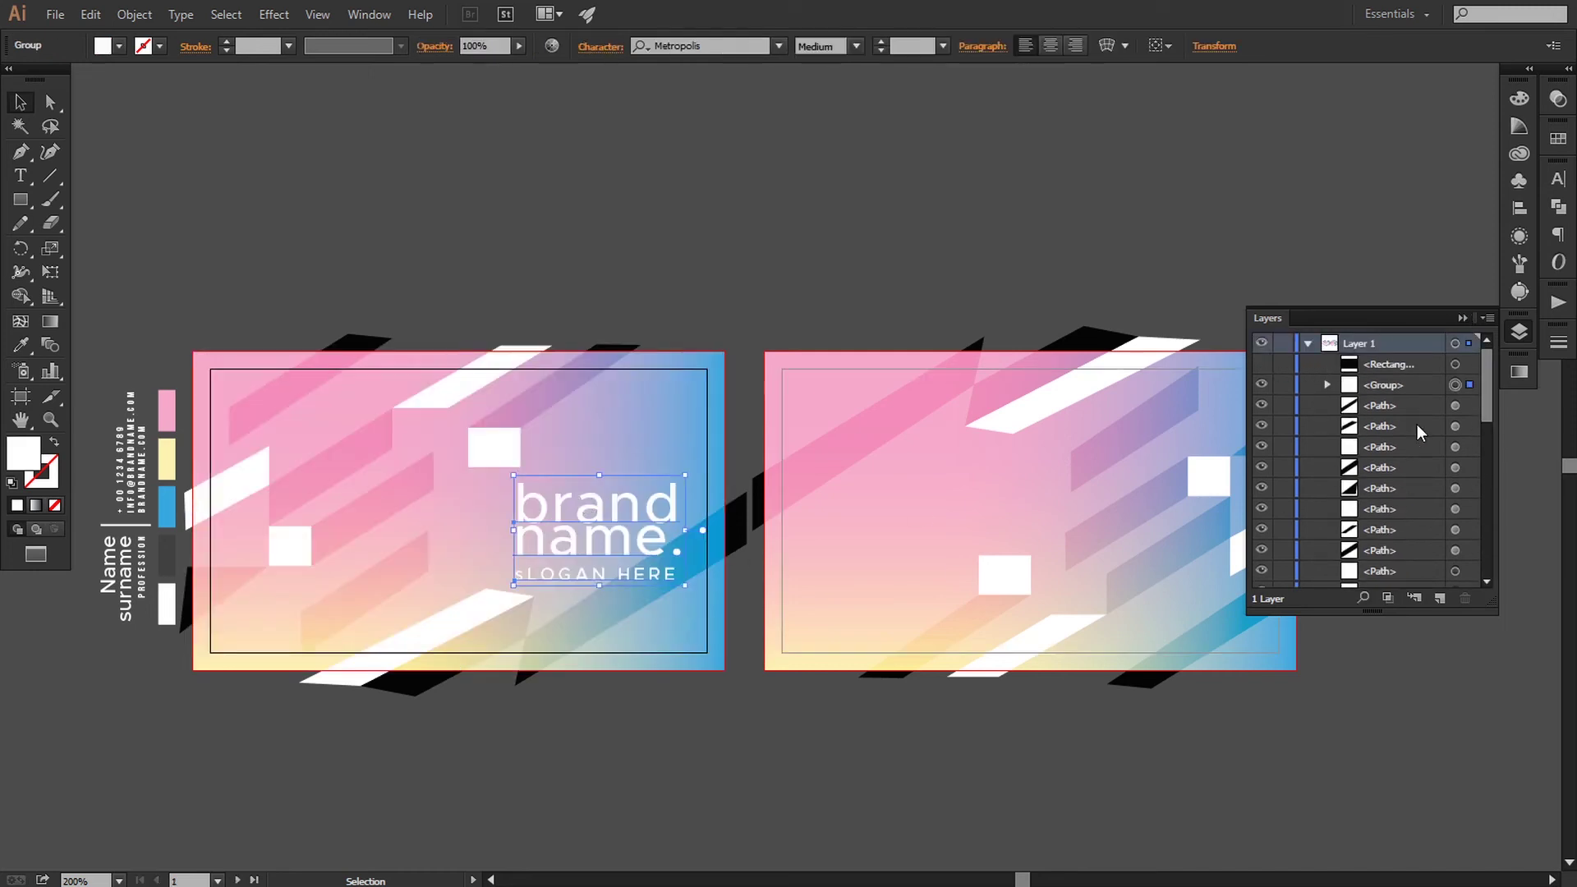
pyautogui.click(1282, 385)
# Show the hidden black rectangle and use it as a clipping mask for the first card's shapes and mesh background.
pyautogui.moveTo(199, 309); pyautogui.dragTo(737, 792)
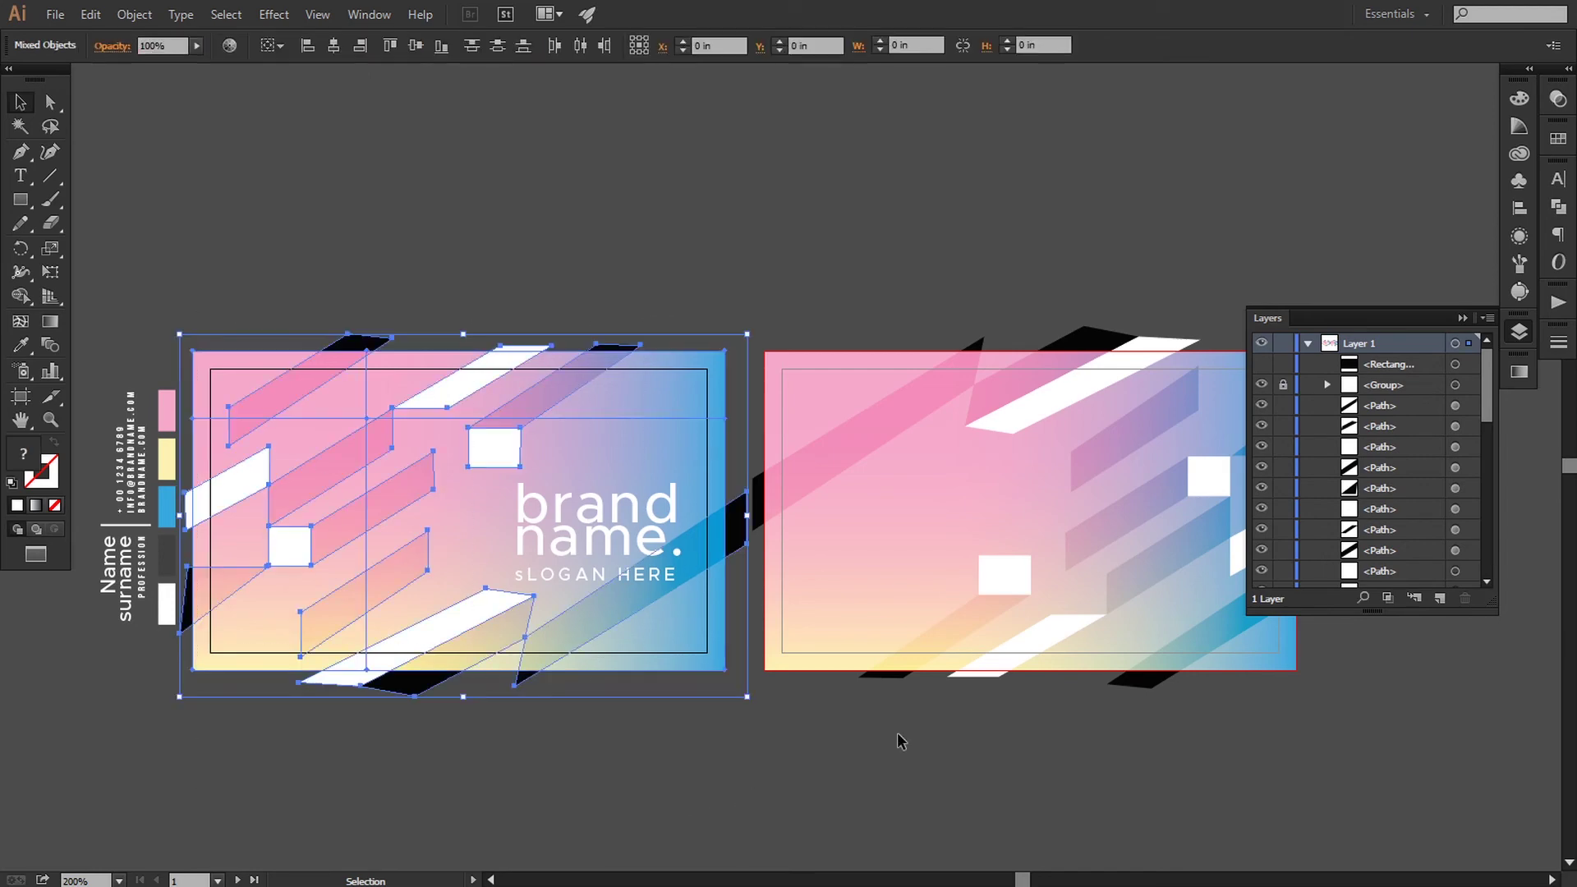
pyautogui.click(1260, 364)
pyautogui.moveTo(240, 262); pyautogui.dragTo(734, 781)
pyautogui.click(134, 14)
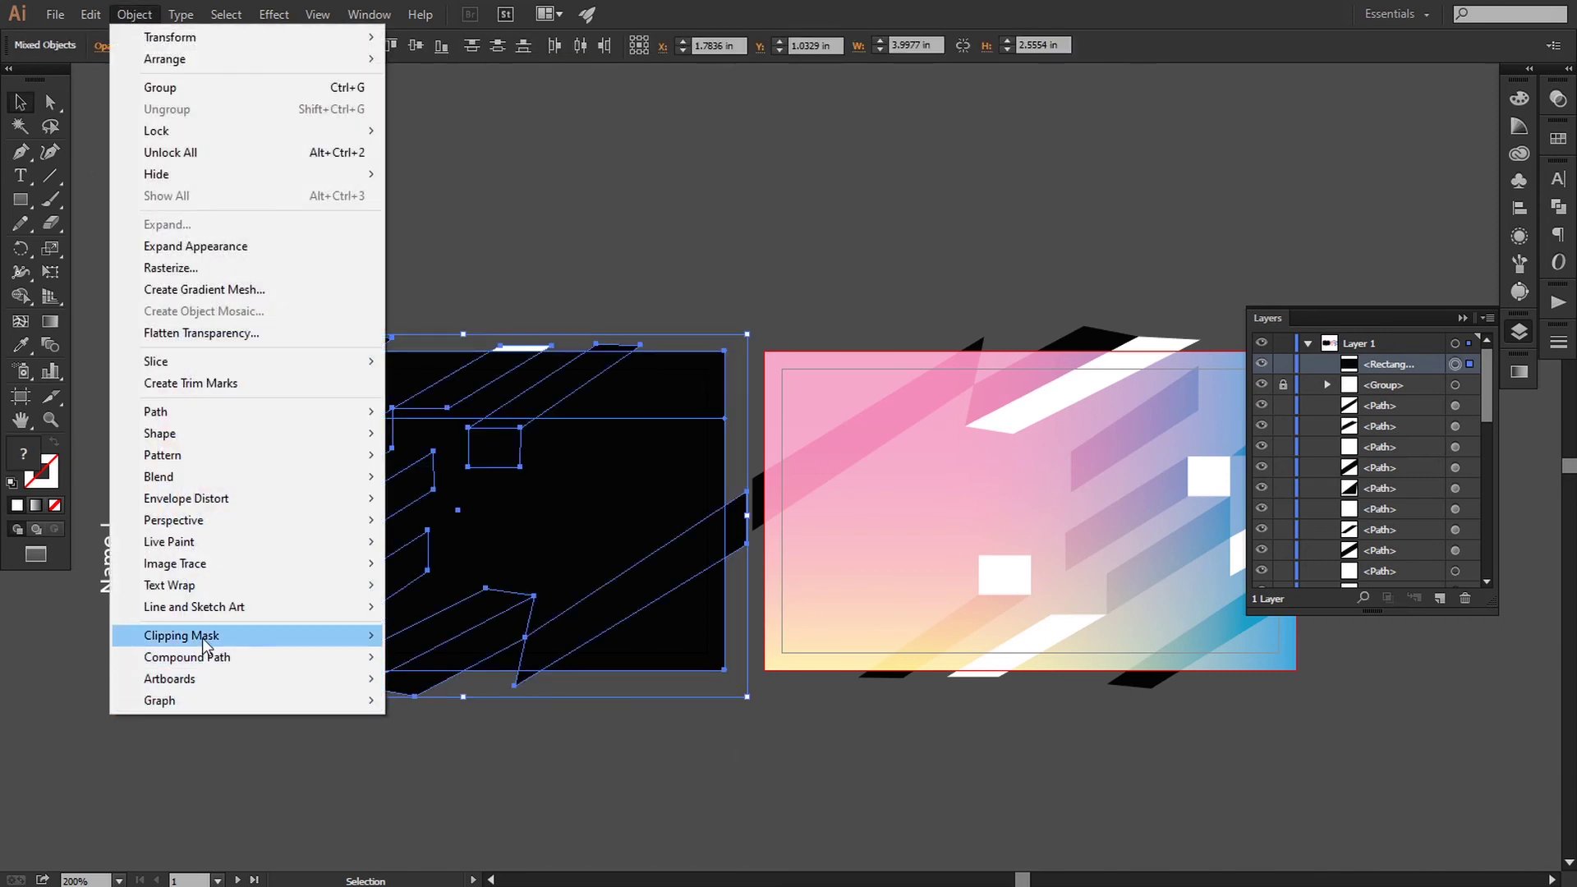
pyautogui.moveTo(206, 636)
pyautogui.click(419, 638)
pyautogui.moveTo(634, 722); pyautogui.dragTo(558, 700)
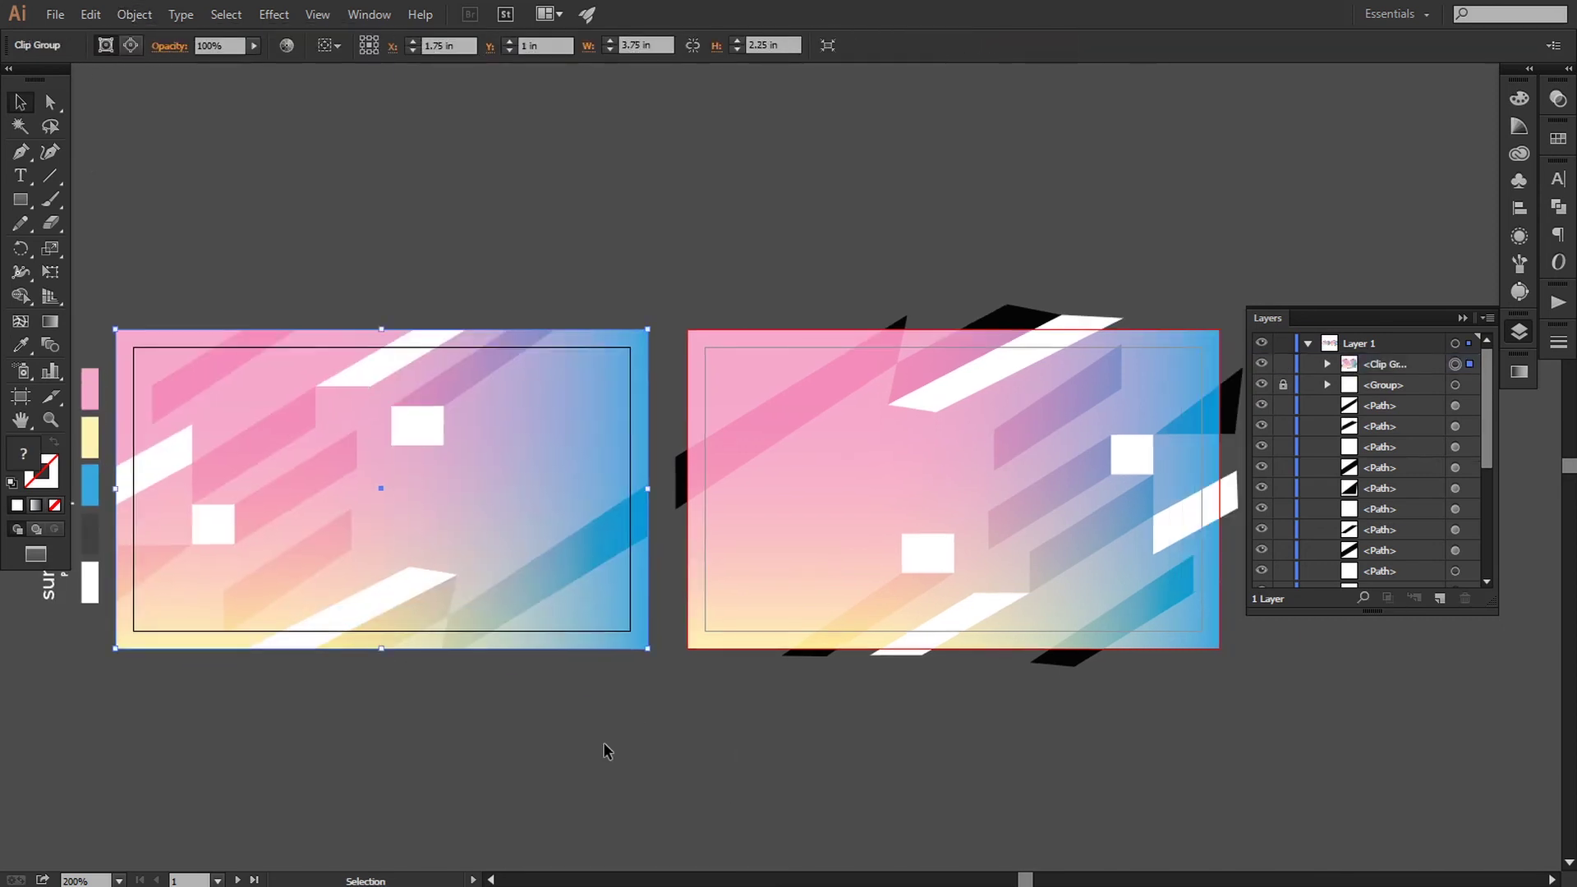
pyautogui.click(604, 750)
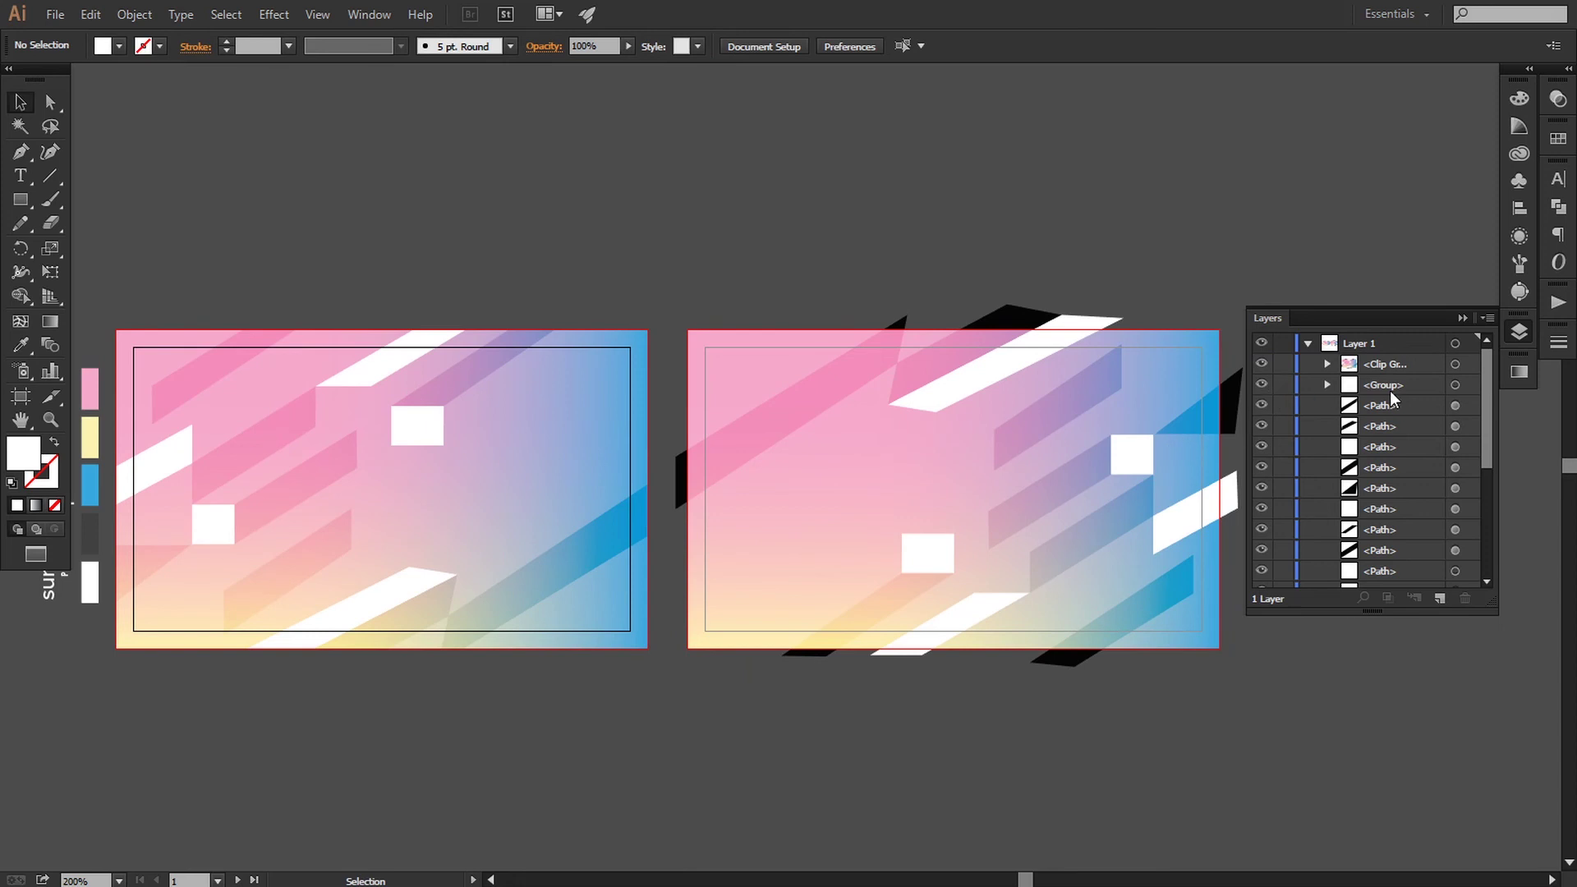
# Bring the brand name logo group to the front of the first card's clipped artwork.
pyautogui.click(1454, 384)
pyautogui.rightClick(529, 523)
pyautogui.moveTo(661, 691)
pyautogui.click(803, 686)
pyautogui.click(666, 786)
pyautogui.moveTo(579, 796); pyautogui.dragTo(662, 799)
pyautogui.moveTo(899, 777); pyautogui.dragTo(600, 778)
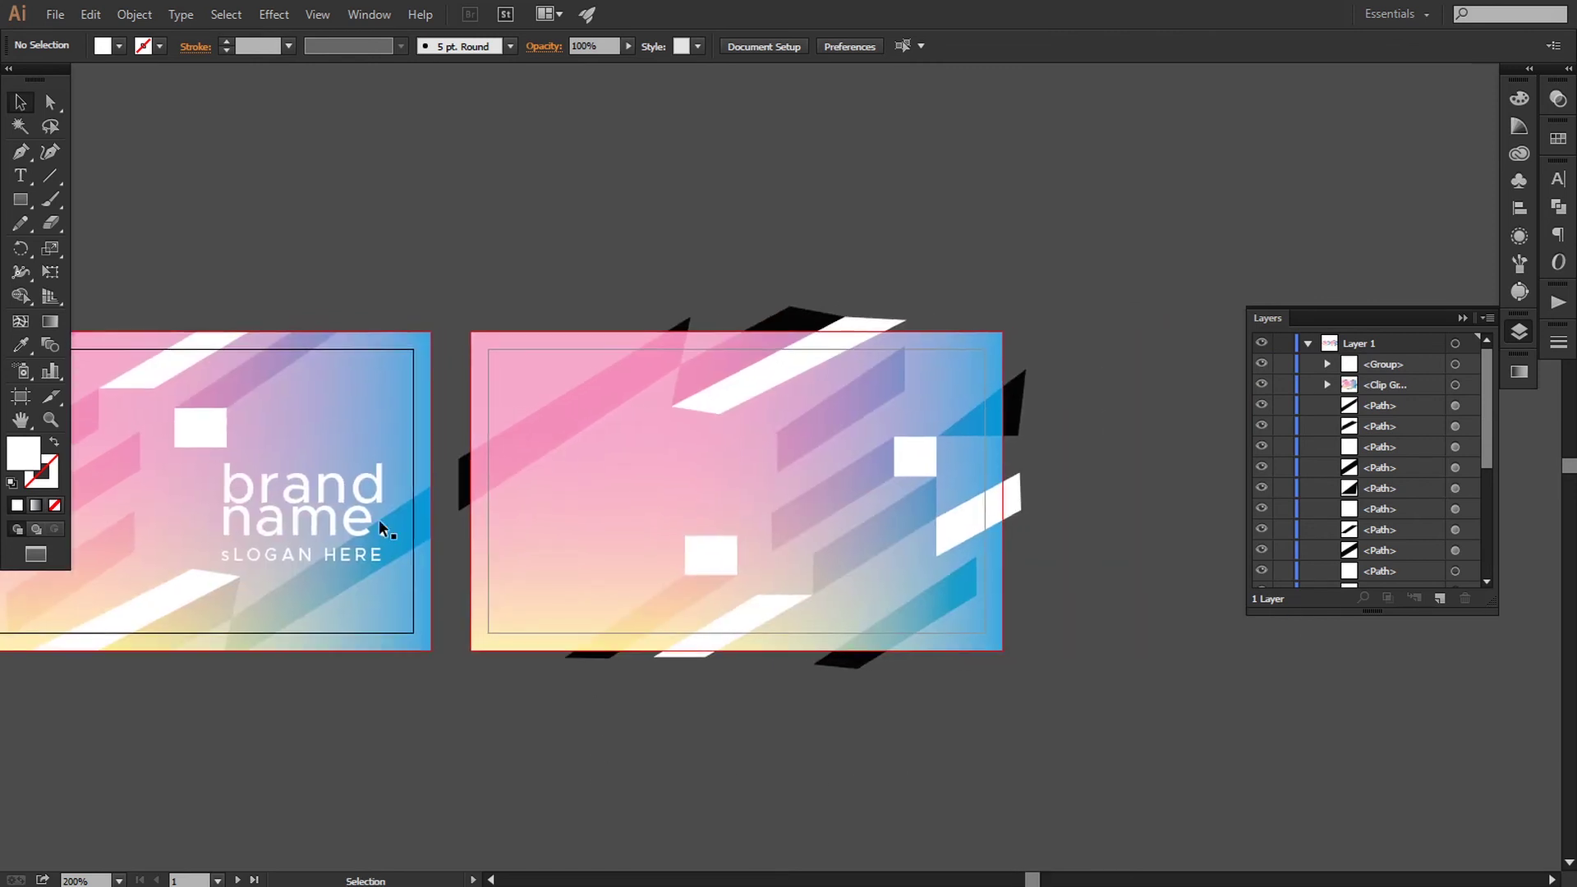
# Draw a 3.75 × 2.25 in rectangle over the second card's bleed area and clip its shapes and background with it.
pyautogui.click(21, 199)
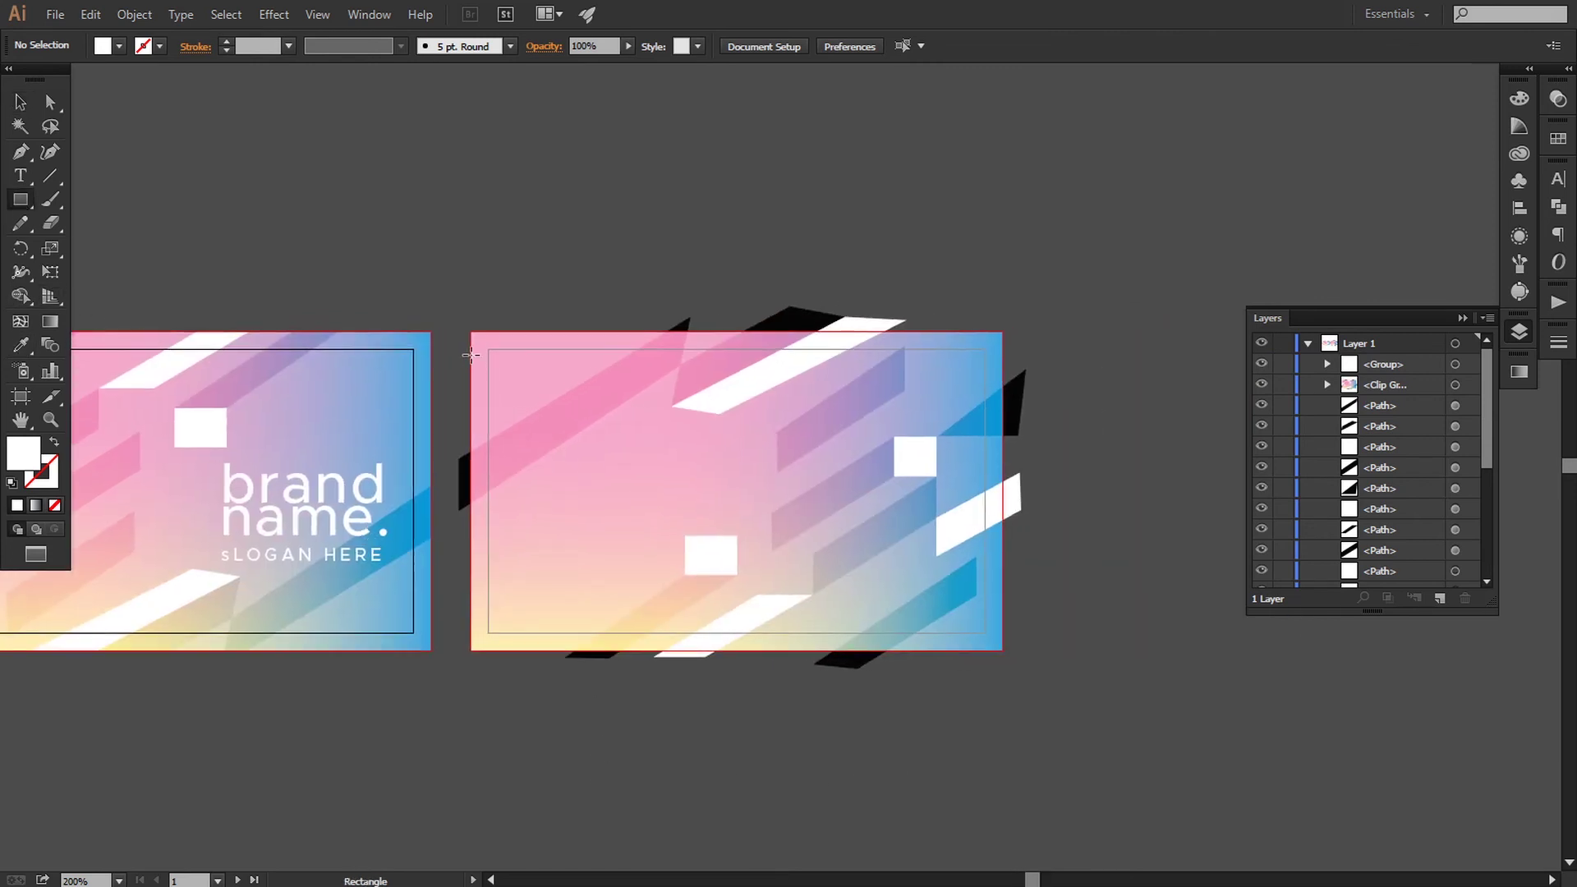
pyautogui.moveTo(472, 333); pyautogui.dragTo(1001, 651)
pyautogui.click(17, 100)
pyautogui.moveTo(433, 239); pyautogui.dragTo(1082, 778)
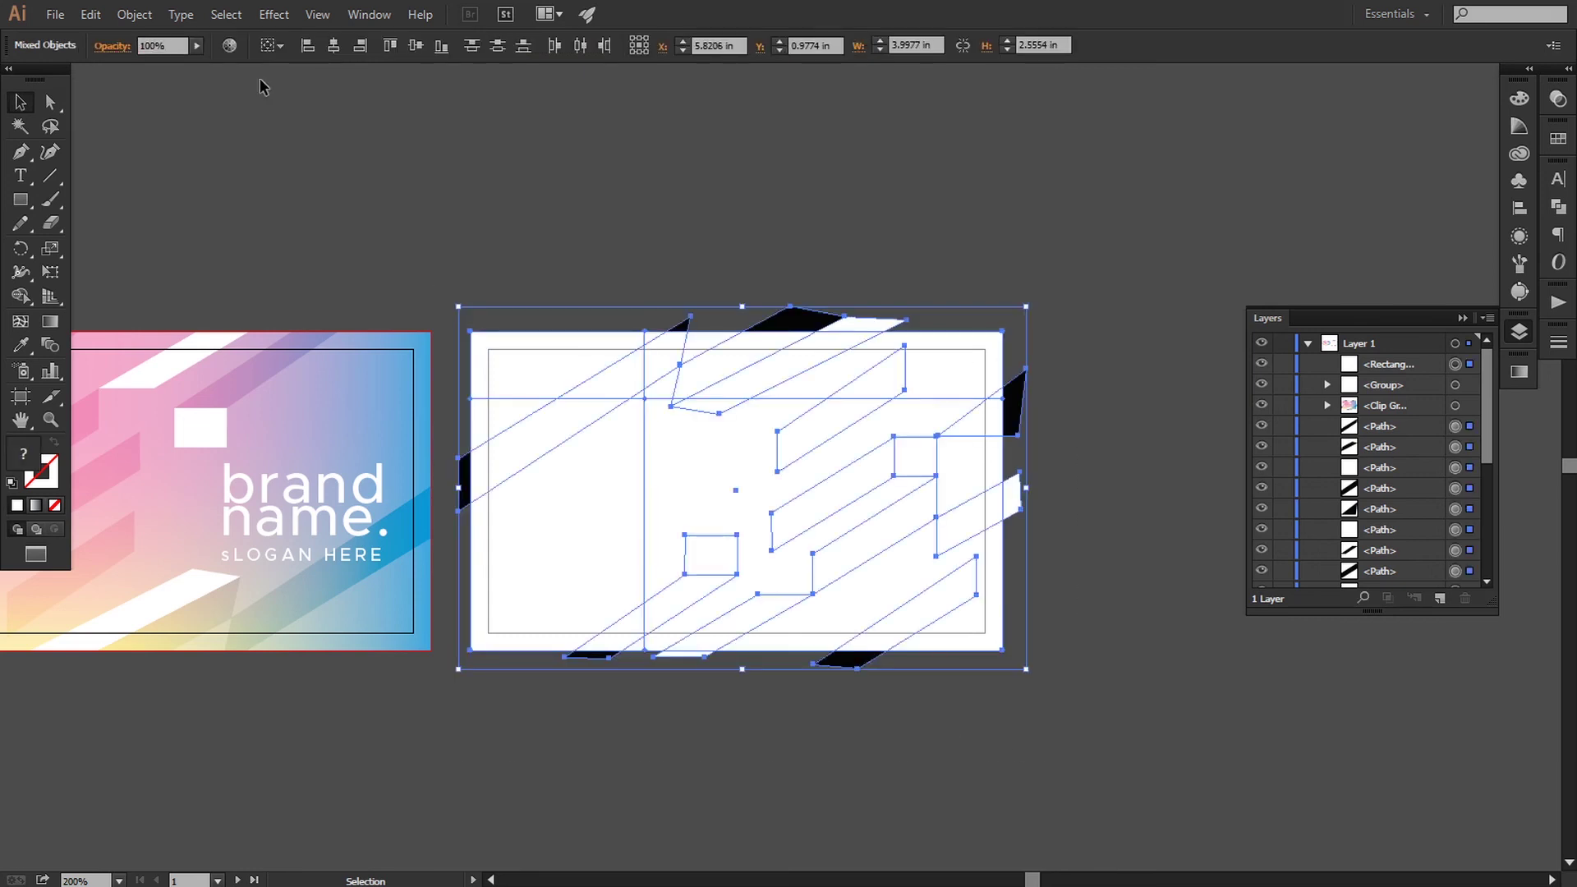
pyautogui.click(134, 14)
pyautogui.moveTo(332, 637)
pyautogui.click(433, 638)
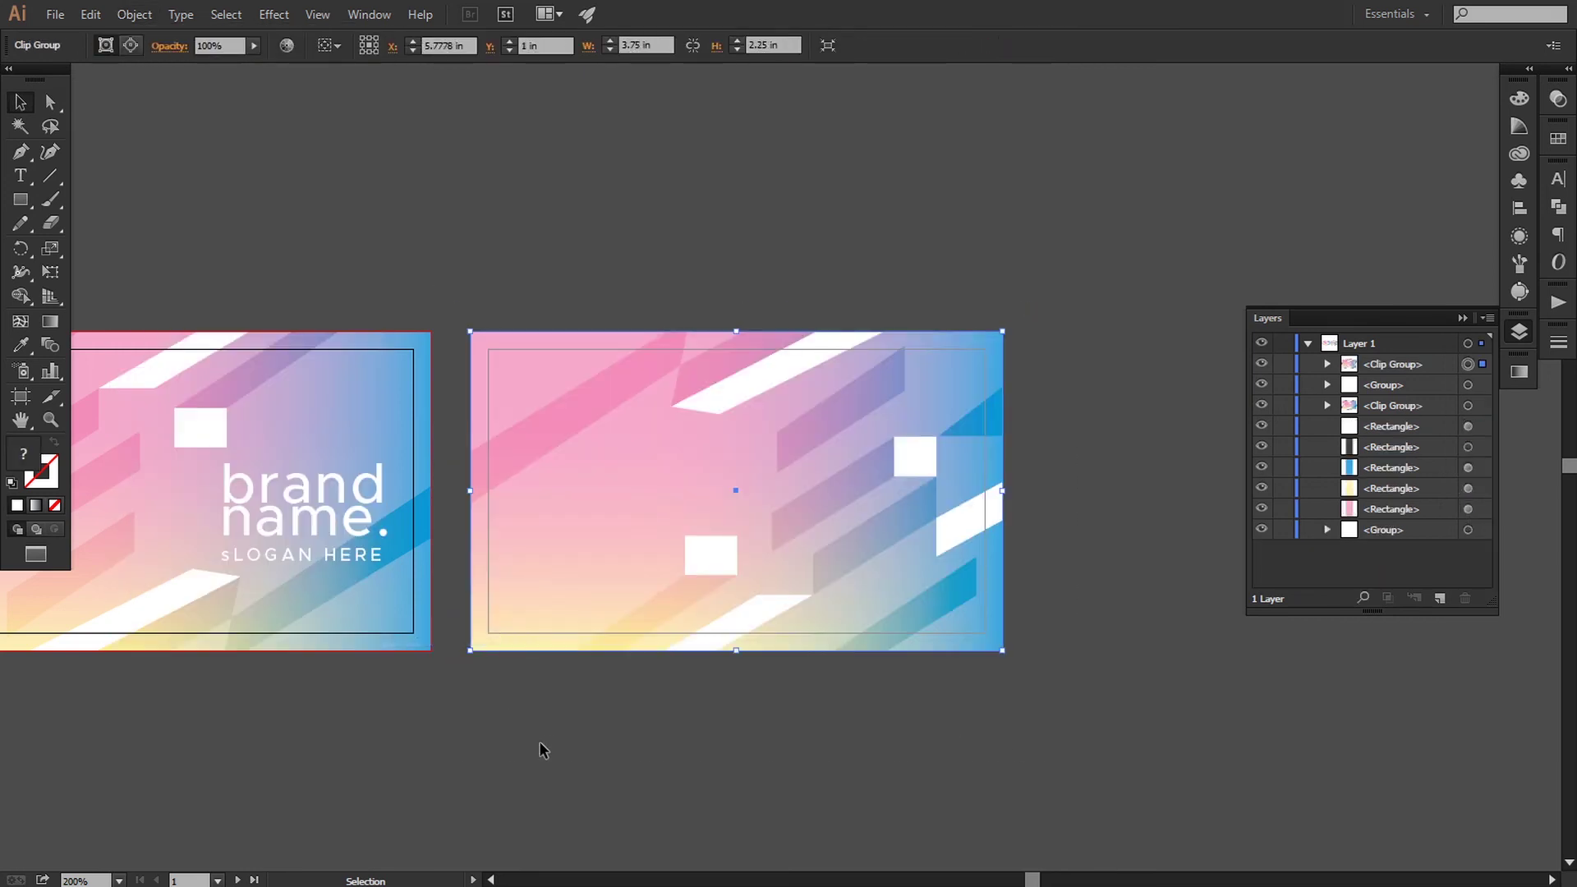
pyautogui.click(320, 771)
# Turn the vertical contact text group horizontal and place it just below the second card.
pyautogui.moveTo(320, 771); pyautogui.dragTo(453, 761)
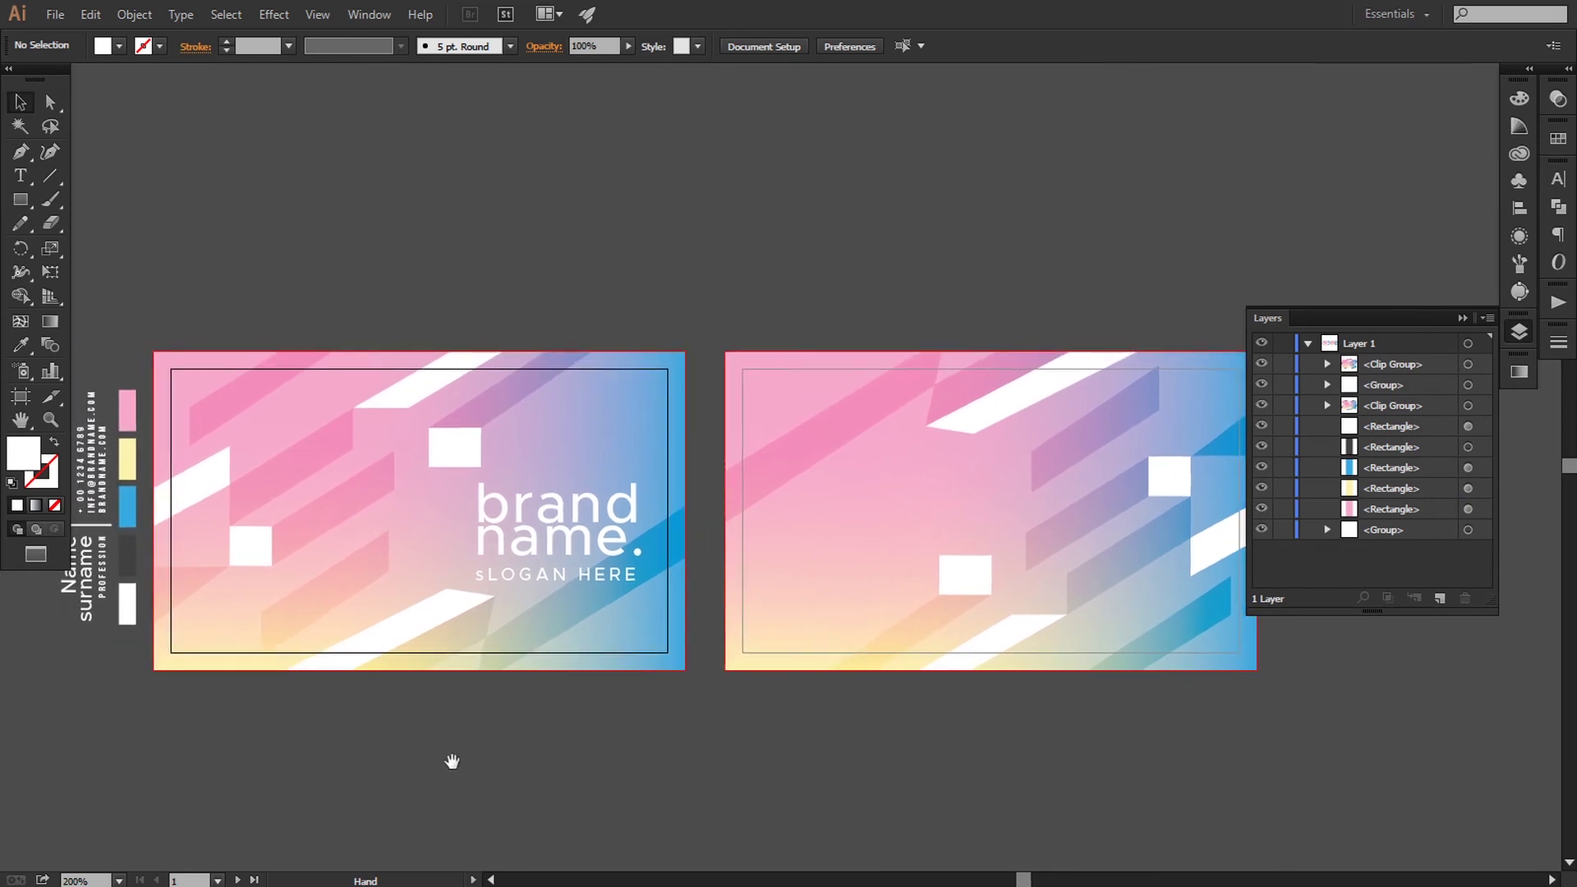
pyautogui.click(67, 593)
pyautogui.moveTo(123, 382); pyautogui.dragTo(985, 749)
pyautogui.hscroll(5, 915, 736)
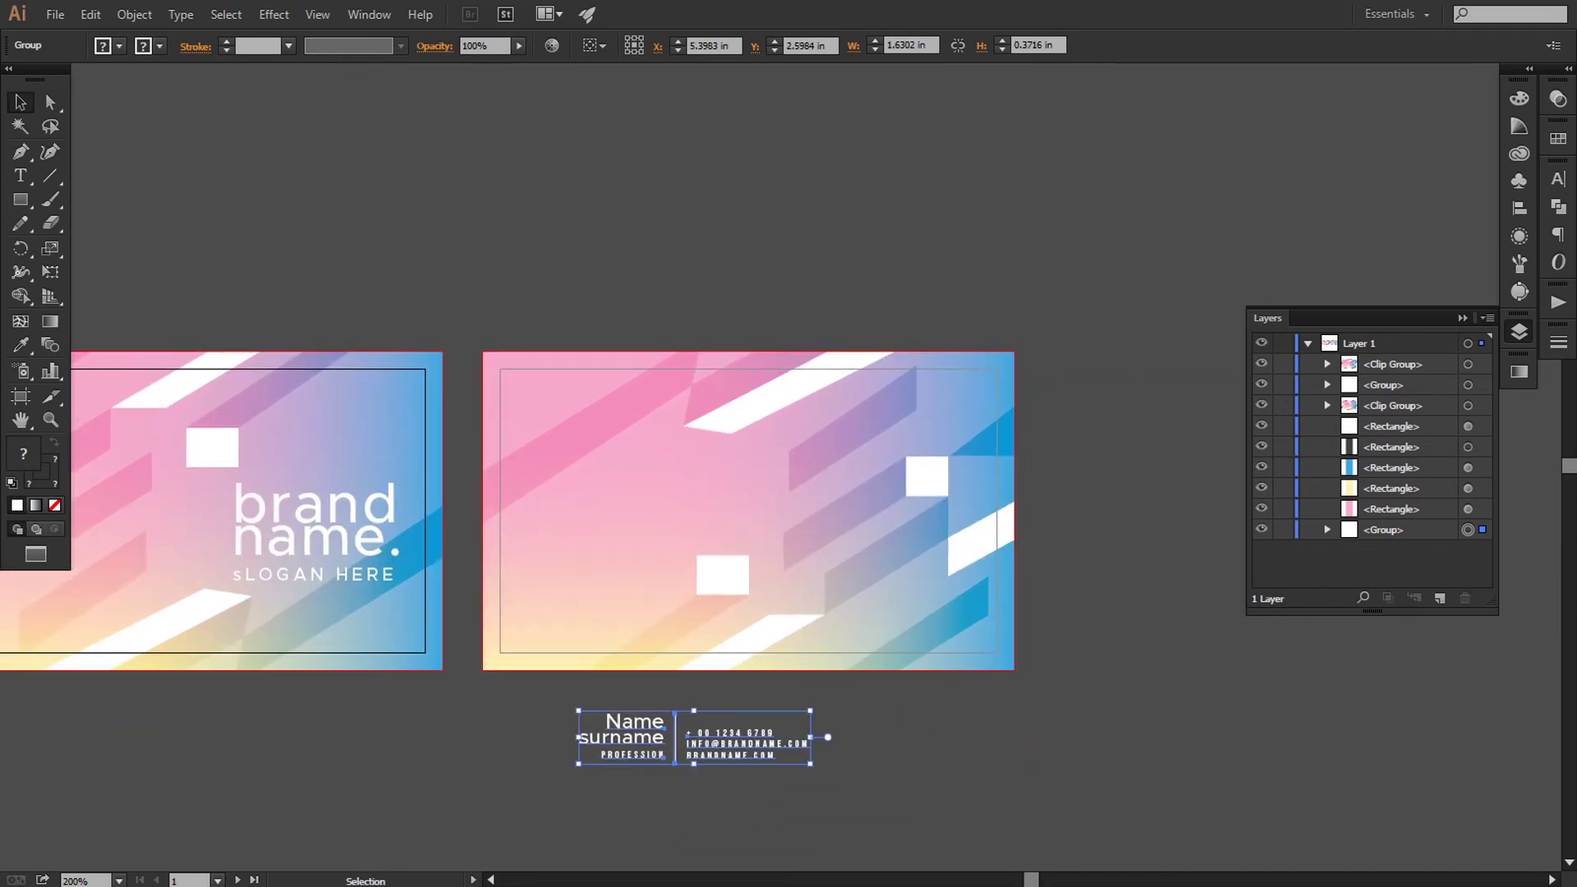
# Draw a black 3.75 × 1.227 in rectangle across the lower part of the second card, aligned to the bleed edges.
pyautogui.hotkey('ctrl', '+')
pyautogui.moveTo(969, 490); pyautogui.dragTo(898, 415)
pyautogui.click(20, 200)
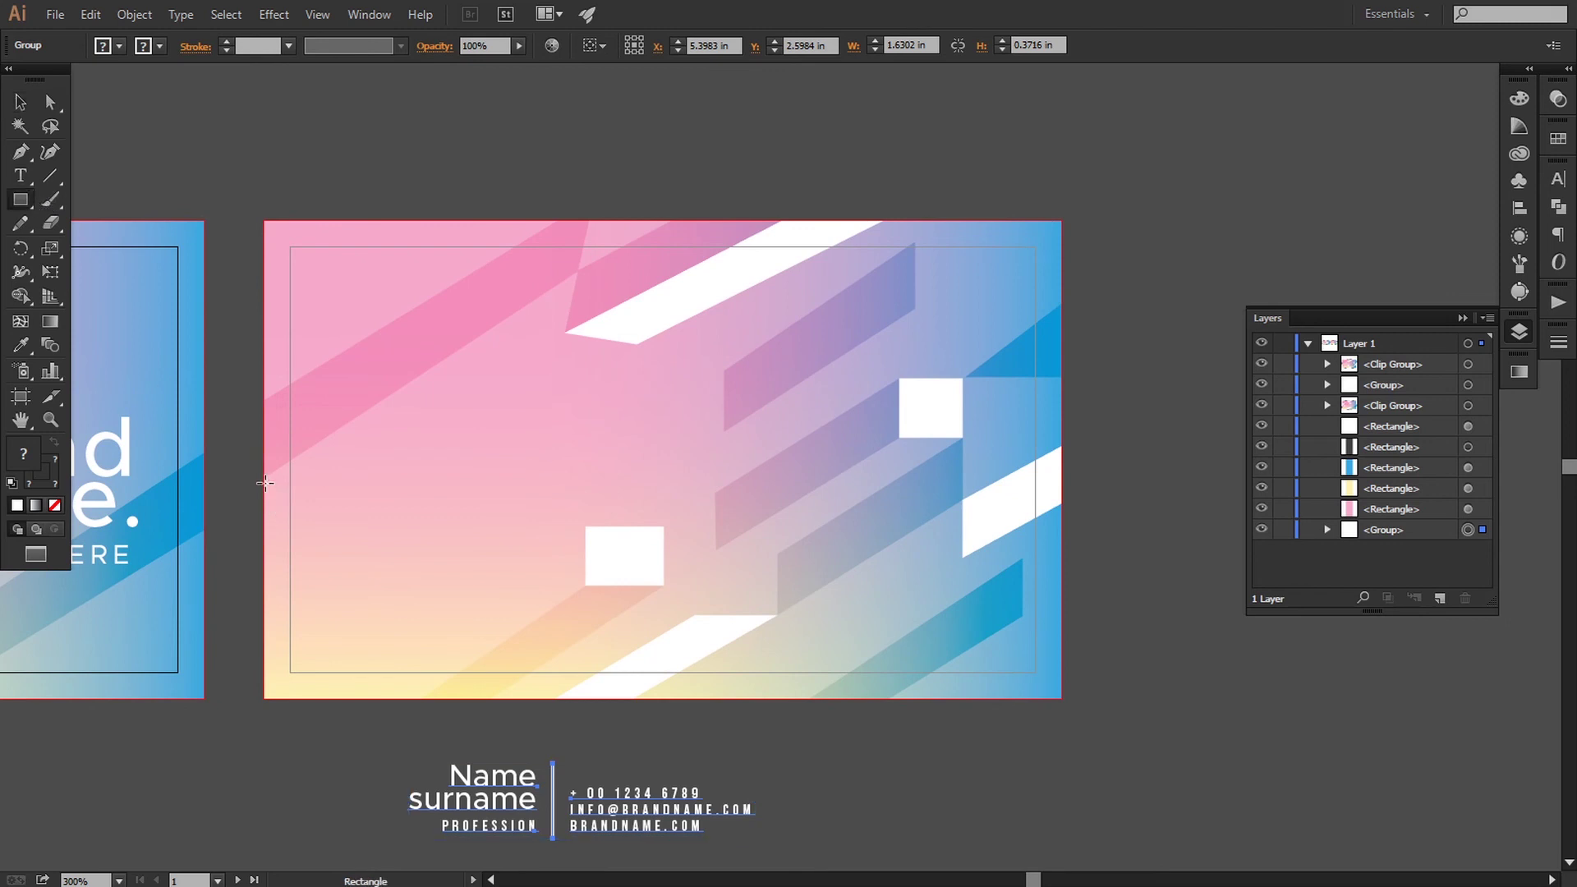
pyautogui.moveTo(264, 483); pyautogui.dragTo(1061, 698)
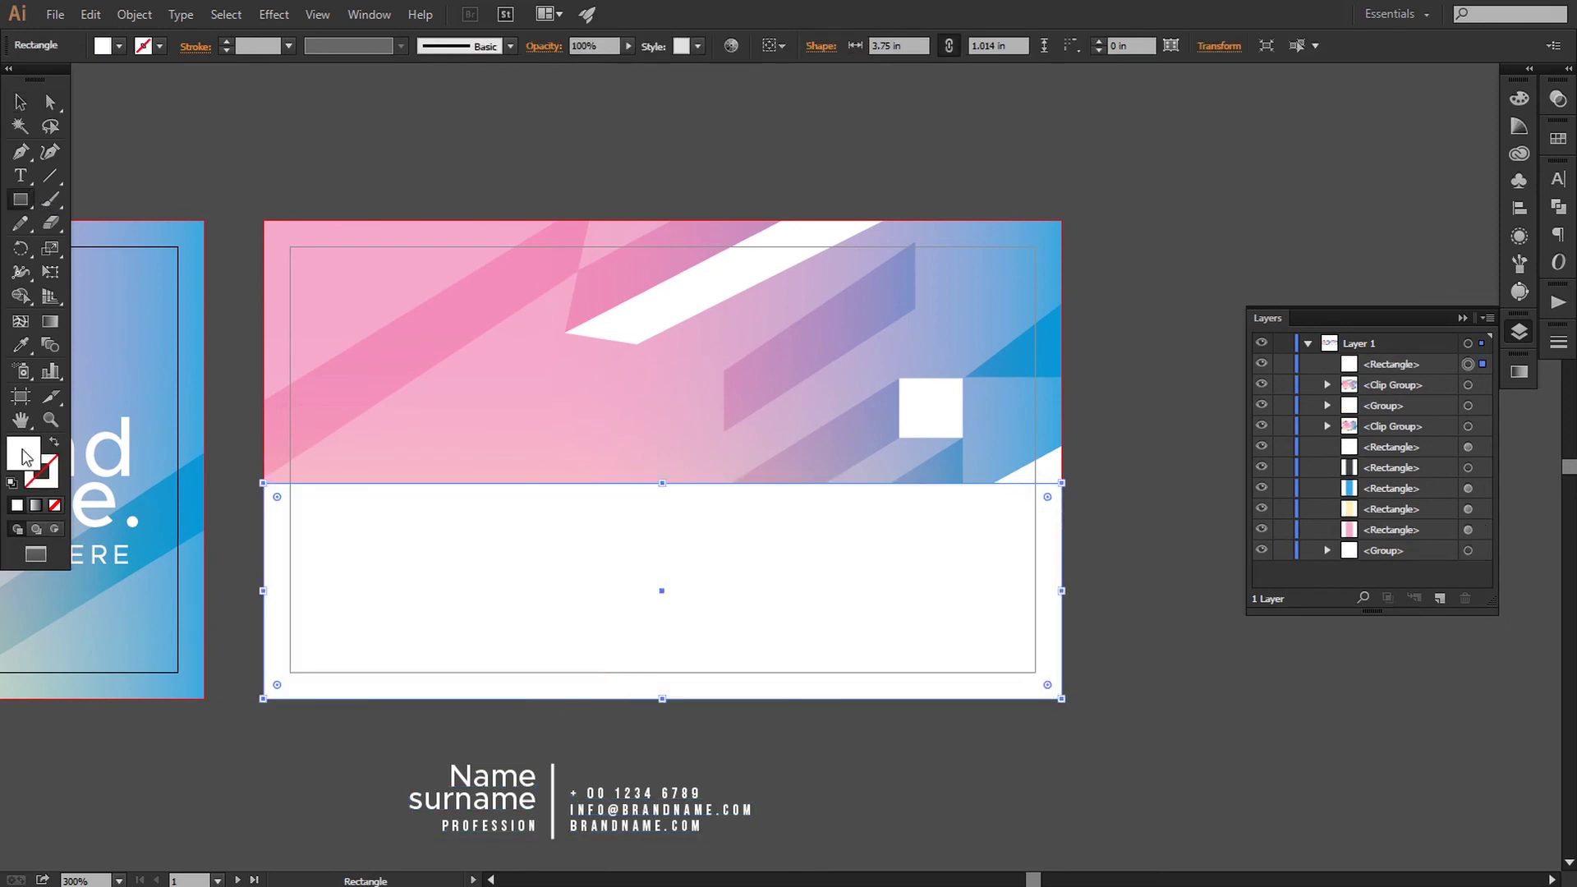
pyautogui.doubleClick(24, 454)
pyautogui.moveTo(1127, 552); pyautogui.dragTo(1161, 754)
pyautogui.click(1318, 491)
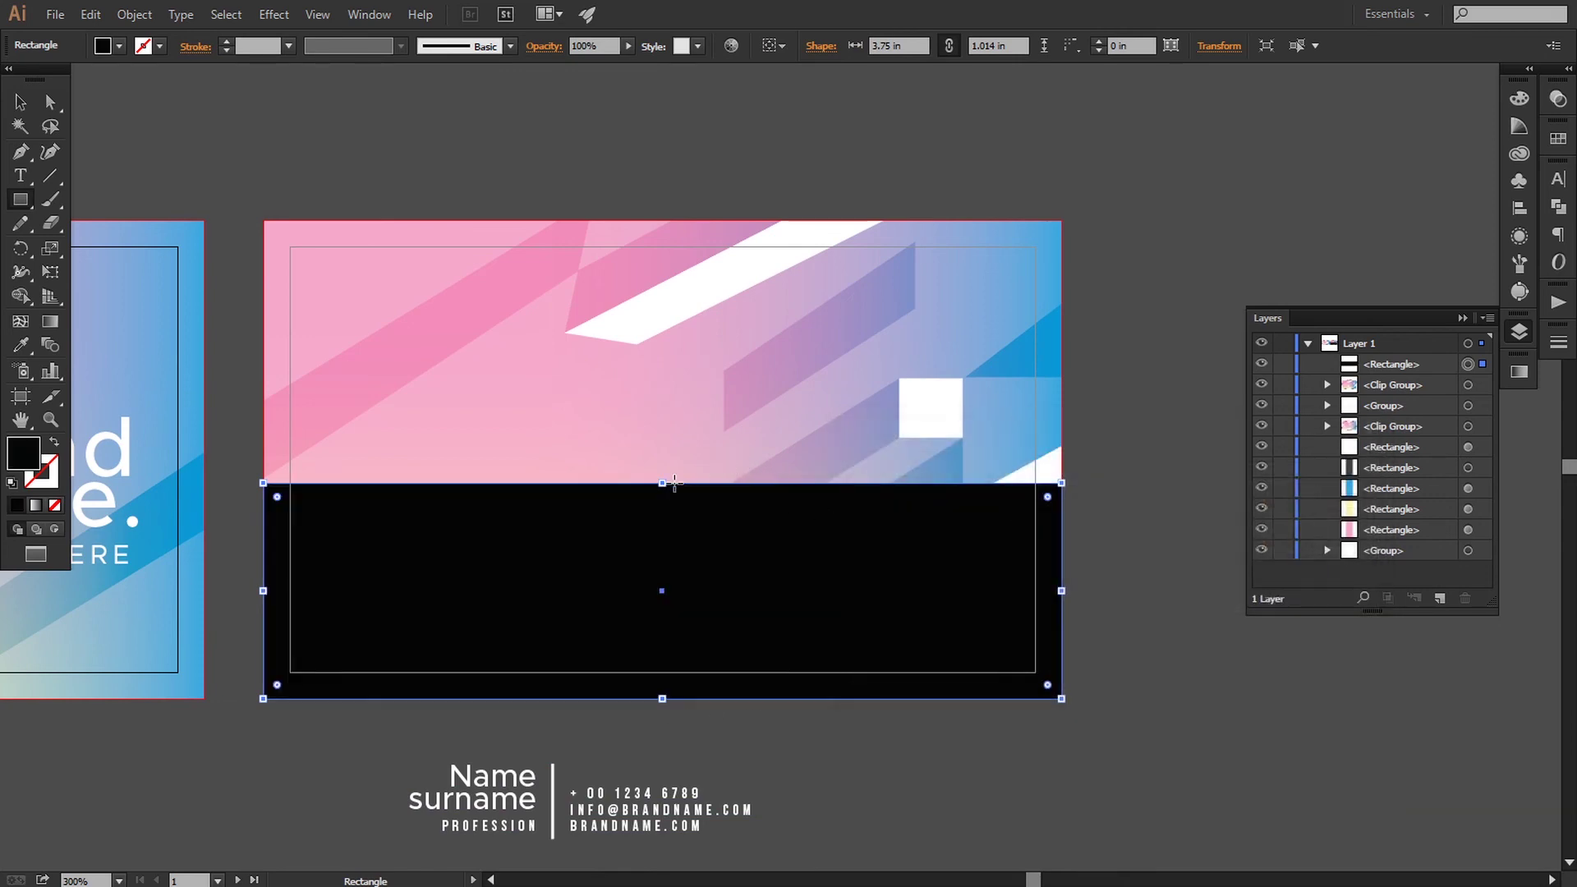
pyautogui.moveTo(663, 483); pyautogui.dragTo(665, 439)
pyautogui.moveTo(889, 748); pyautogui.dragTo(890, 748)
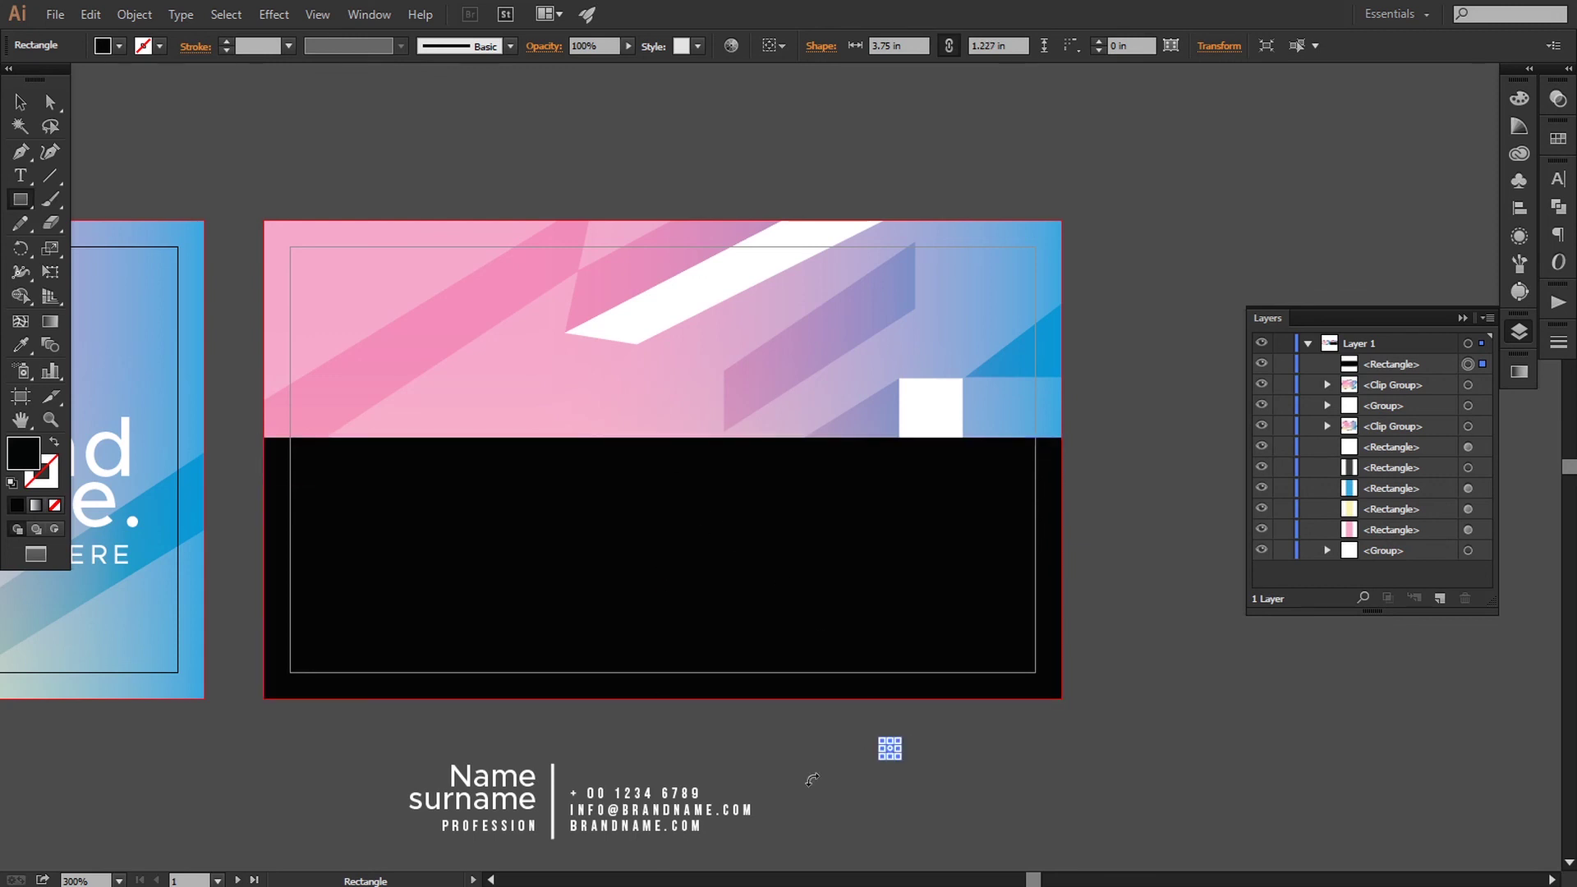
pyautogui.click(21, 102)
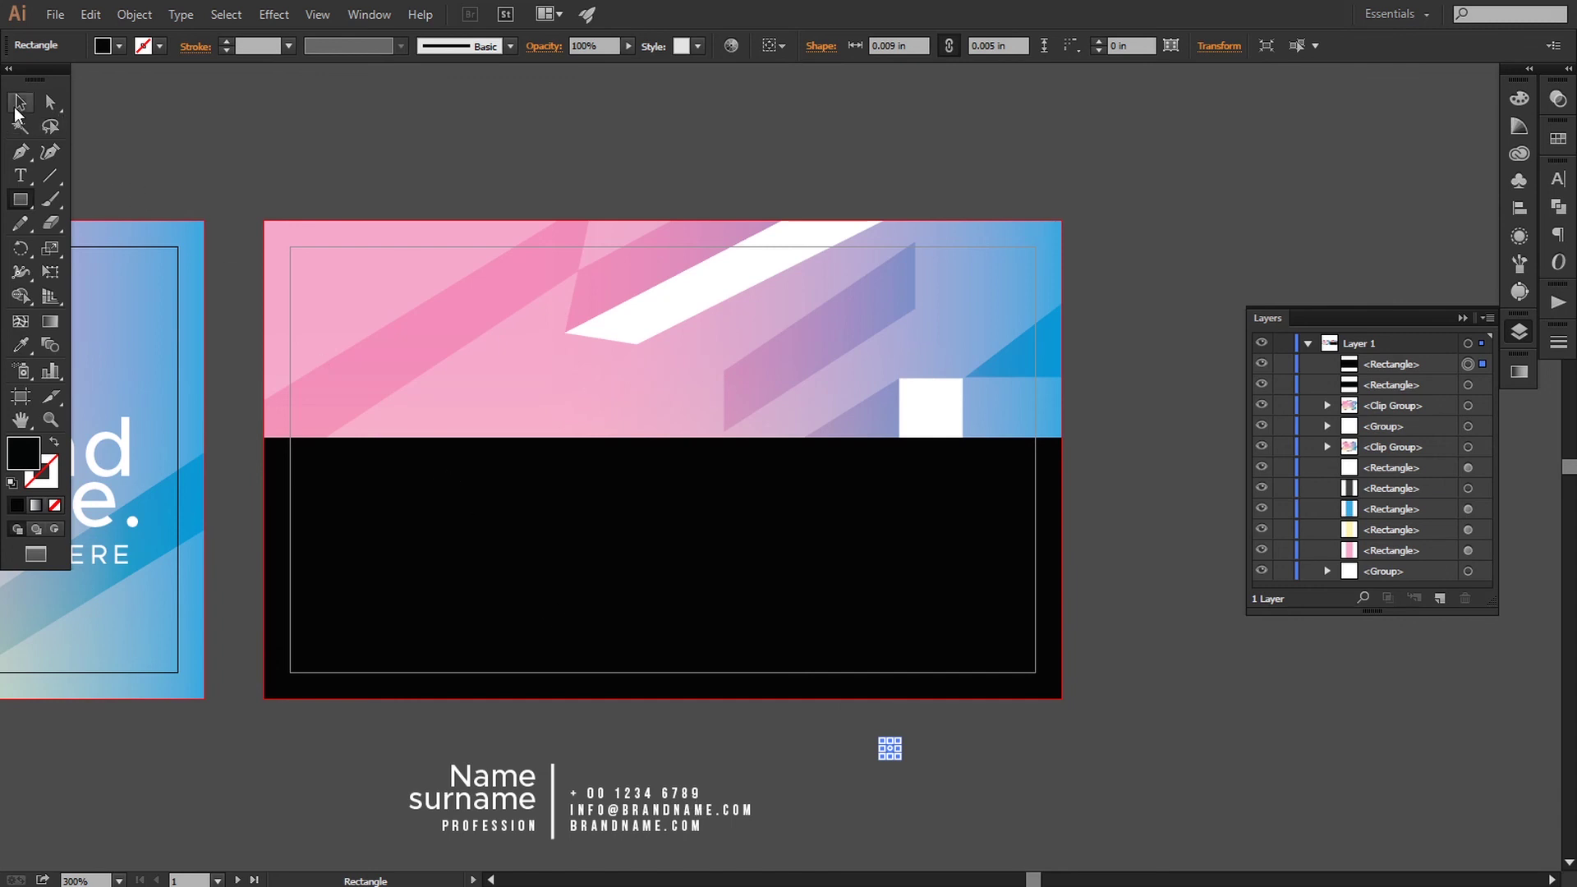
pyautogui.press('Delete')
# Move the contact text group onto the black band, enlarge it proportionally to fill the band, and bring it to the front.
pyautogui.moveTo(616, 815); pyautogui.dragTo(702, 584)
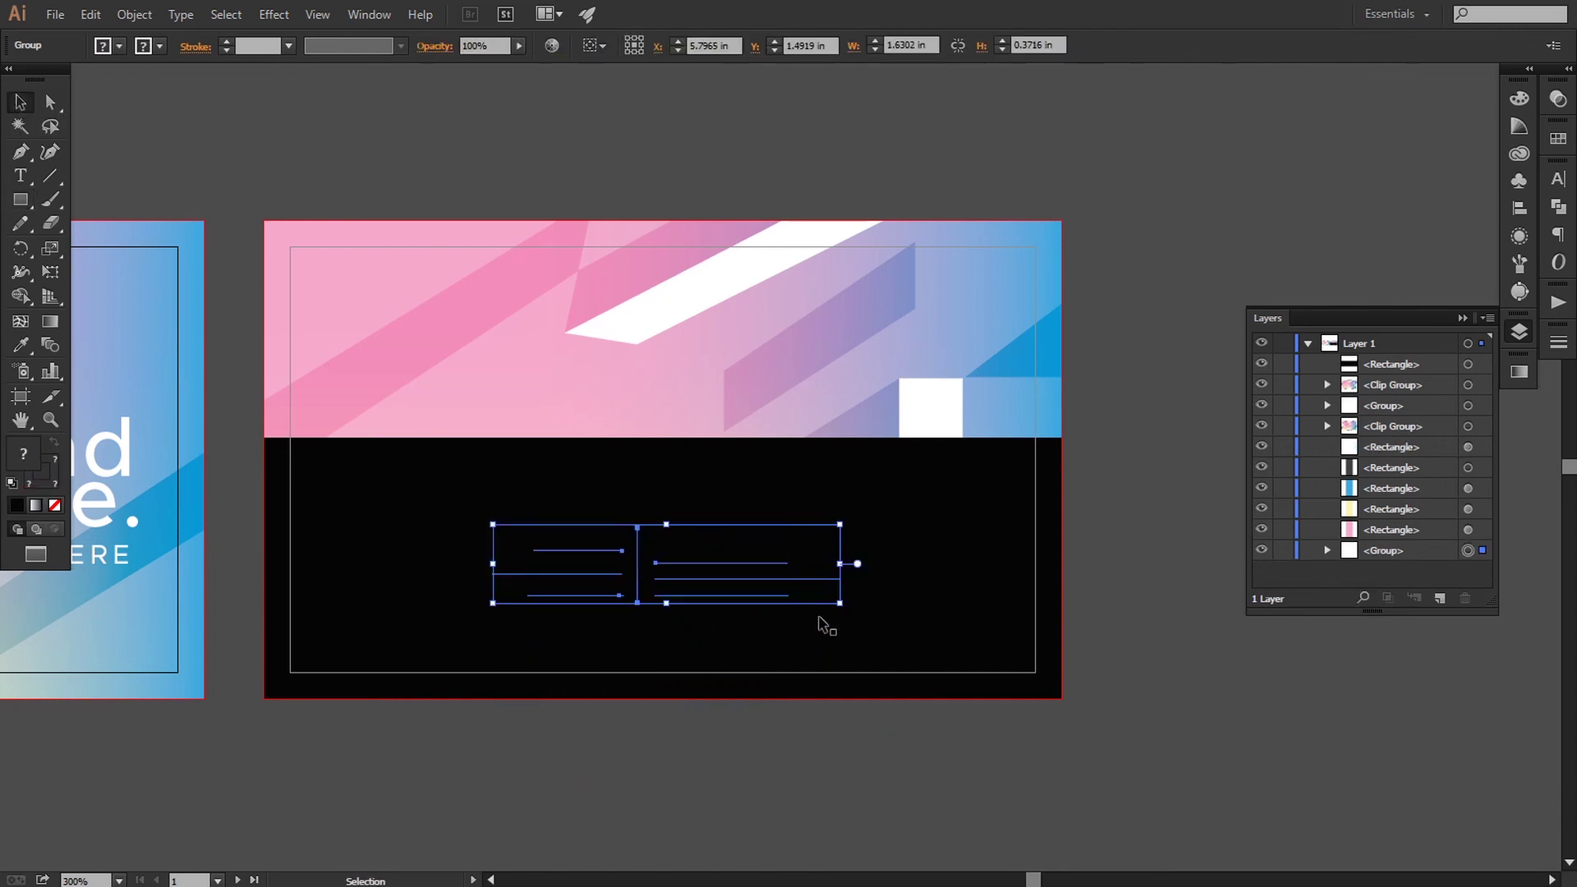
pyautogui.moveTo(968, 647); pyautogui.dragTo(973, 634)
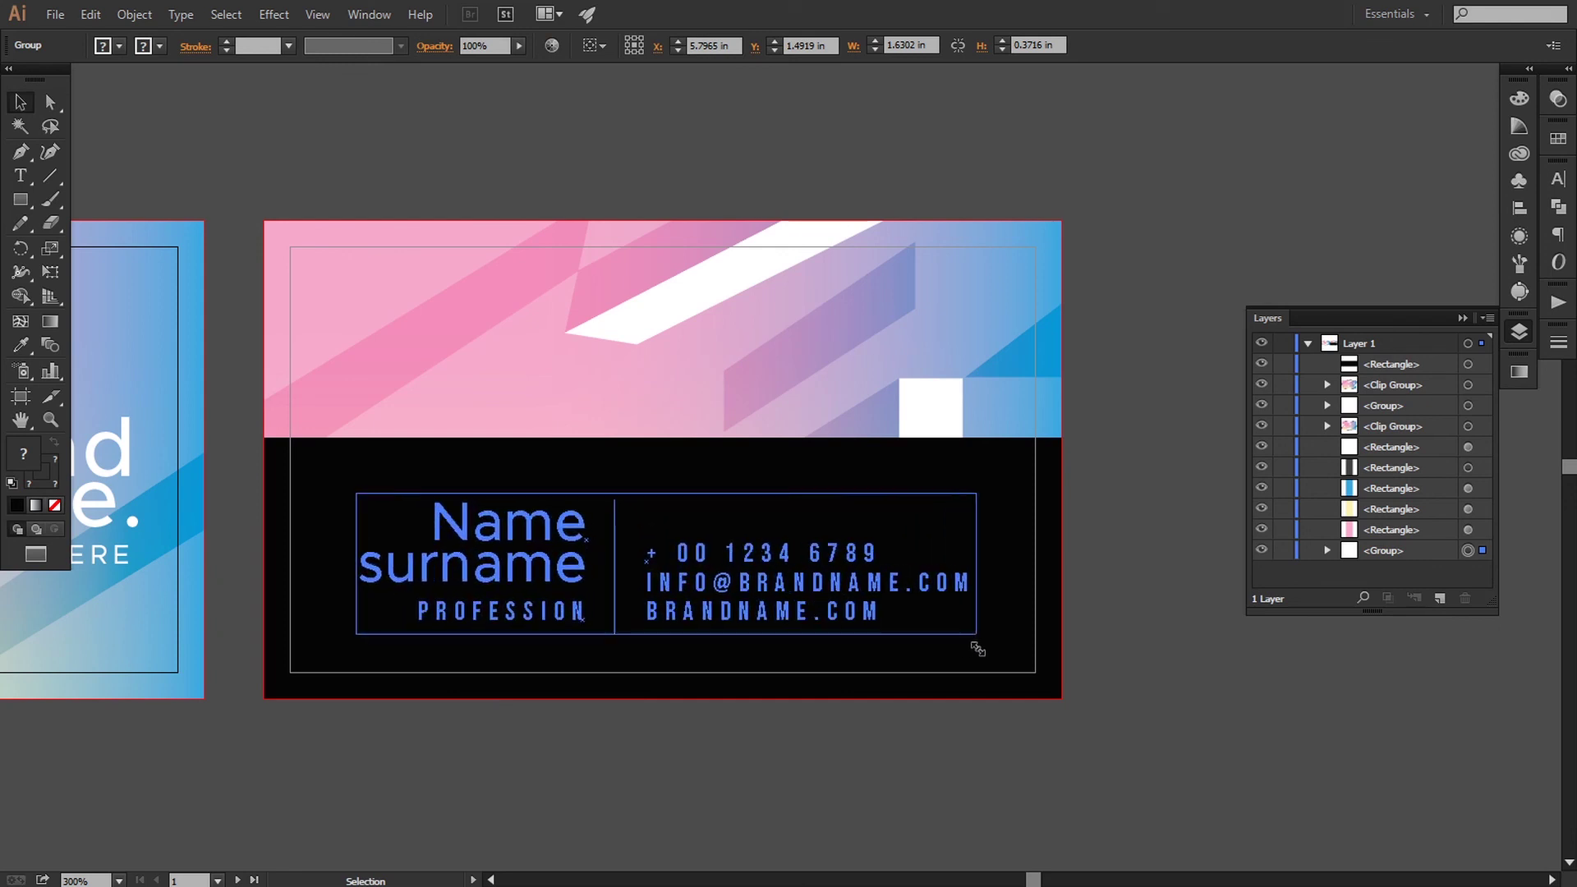
pyautogui.rightClick(812, 596)
pyautogui.moveTo(910, 762)
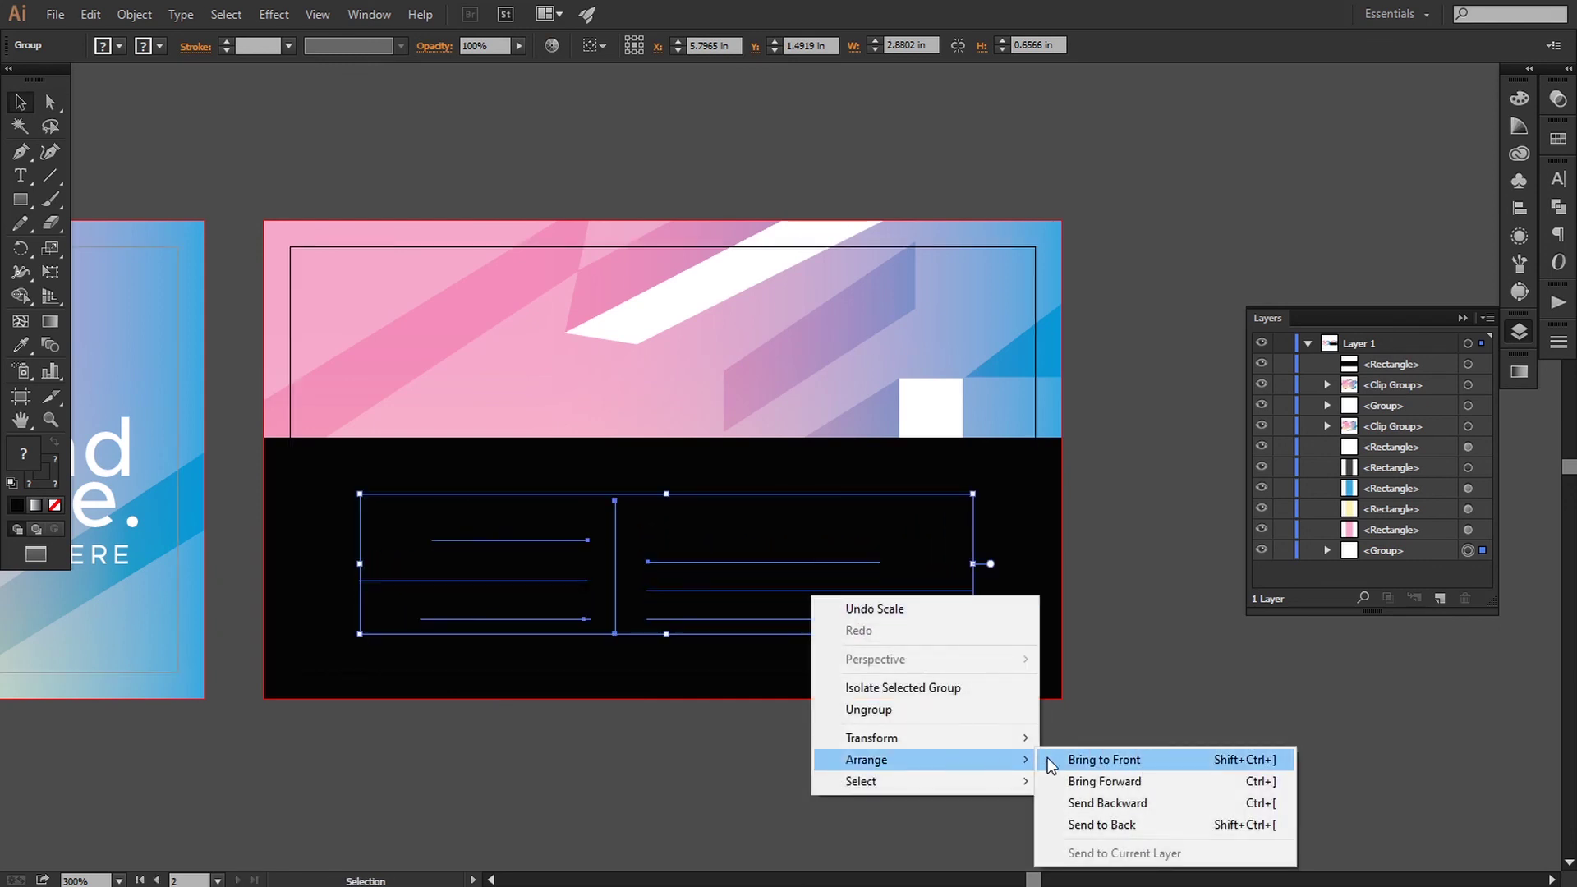
pyautogui.click(1072, 751)
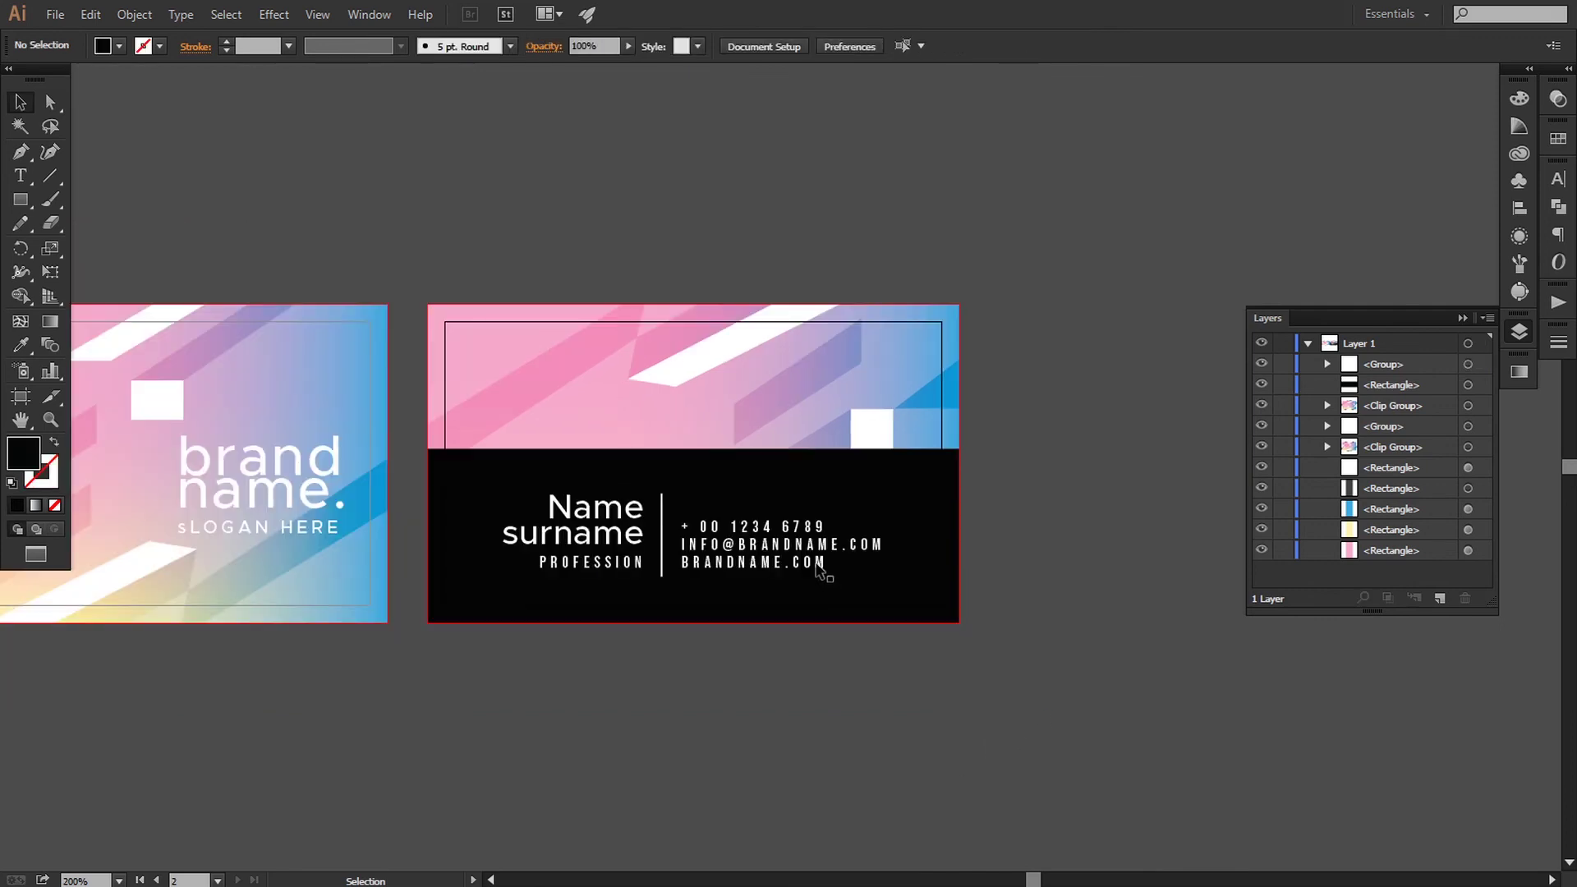
# Fine-tune the contact text group's size on the black band and undo the stray last change.
pyautogui.click(816, 564)
pyautogui.moveTo(886, 579); pyautogui.dragTo(879, 578)
pyautogui.click(821, 709)
pyautogui.moveTo(556, 727); pyautogui.dragTo(679, 728)
pyautogui.hotkey('ctrl', 'z')
pyautogui.click(799, 711)
pyautogui.moveTo(1043, 359); pyautogui.dragTo(1021, 396)
pyautogui.moveTo(810, 212); pyautogui.dragTo(838, 211)
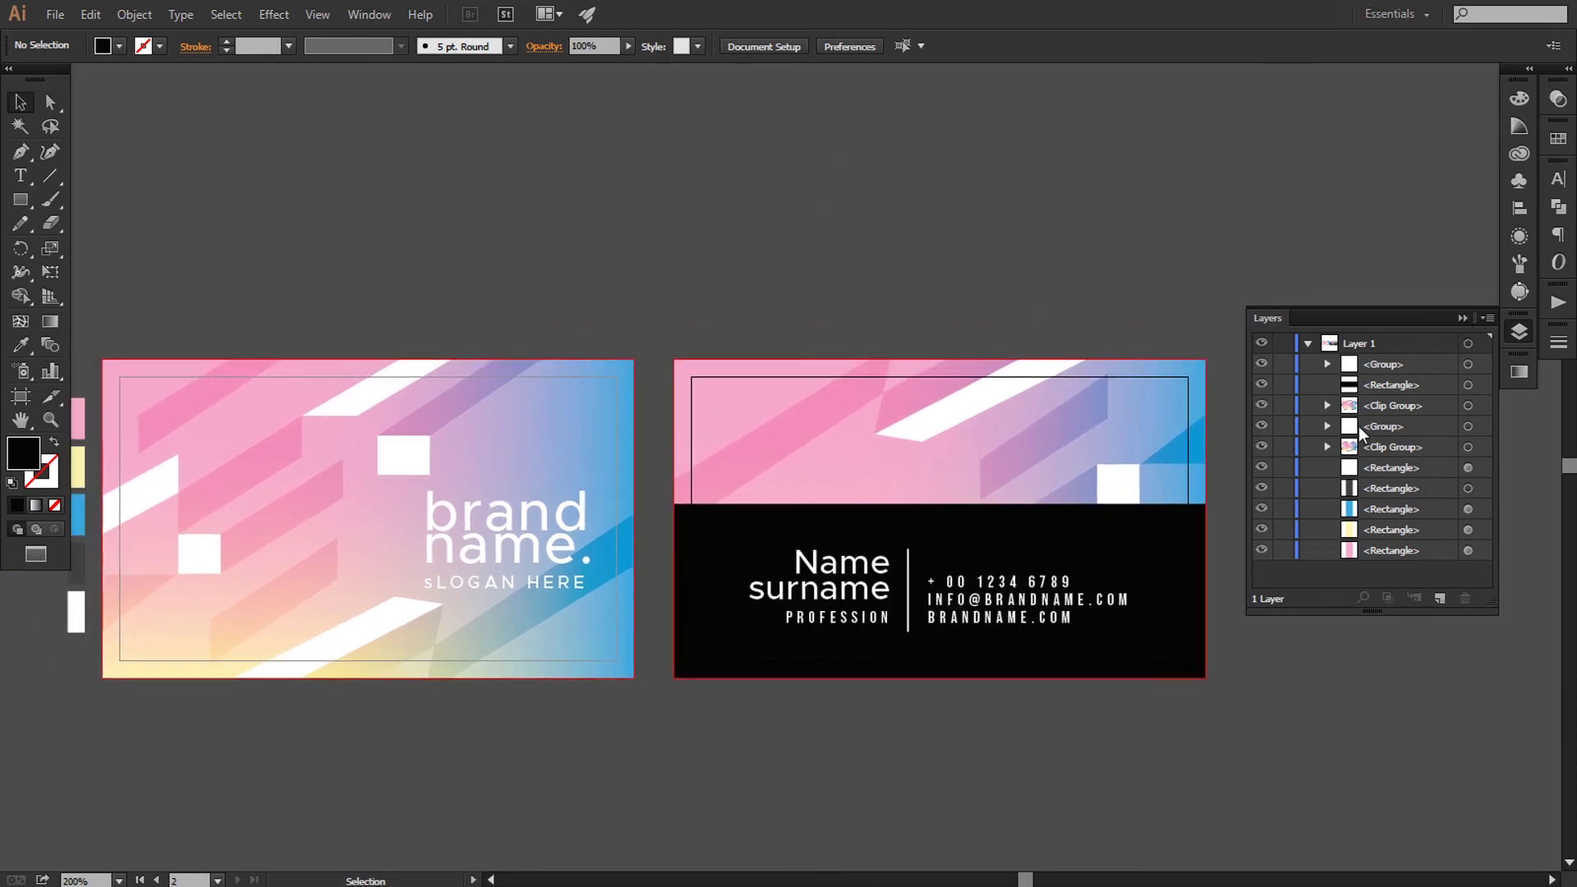
# Select all the shape paths inside the second card's clip group, leaving out the mask and mesh, and group them.
pyautogui.click(1468, 405)
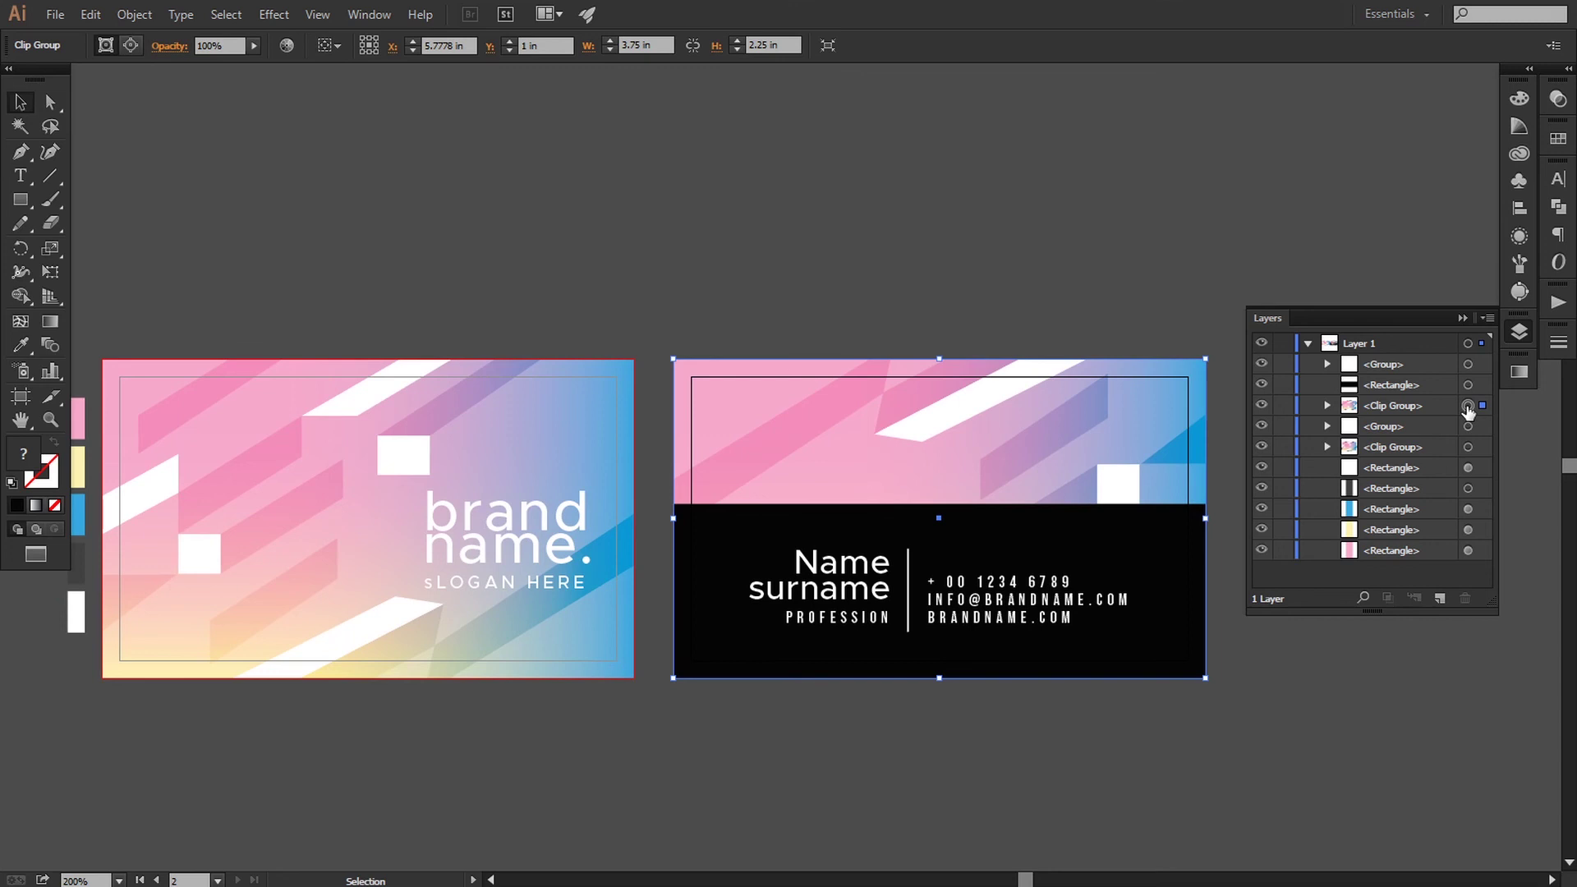
pyautogui.click(1328, 405)
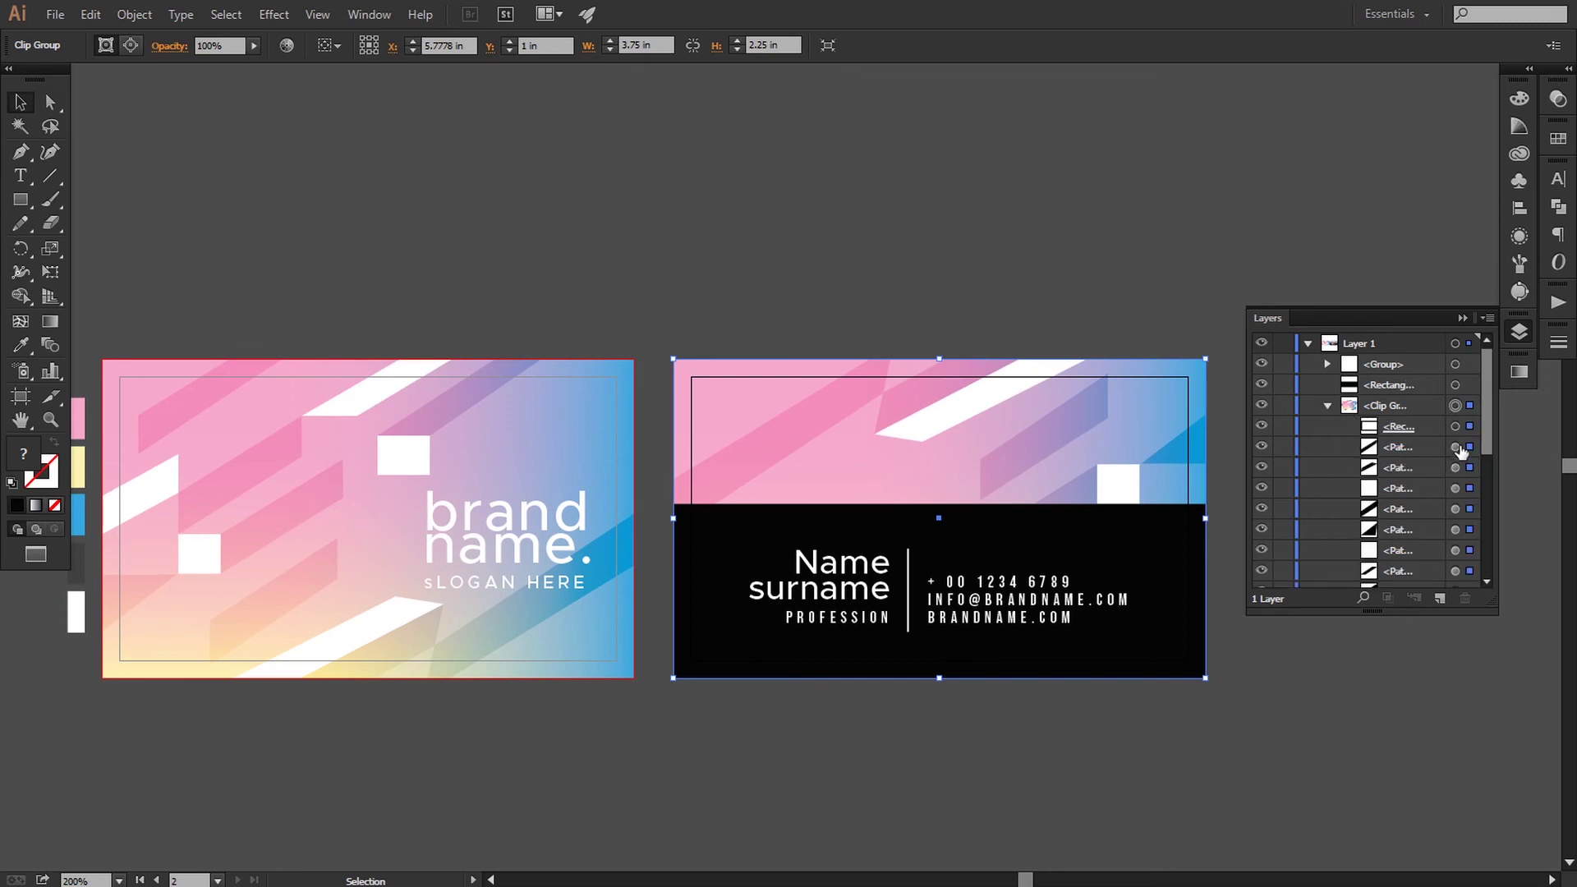
pyautogui.click(1456, 447)
pyautogui.click(1456, 468)
pyautogui.click(1456, 488)
pyautogui.click(1455, 509)
pyautogui.keyDown('shift'); pyautogui.click(1456, 510); pyautogui.keyUp('shift')
pyautogui.keyDown('shift'); pyautogui.click(1455, 488); pyautogui.keyUp('shift')
pyautogui.keyDown('shift'); pyautogui.click(1455, 467); pyautogui.keyUp('shift')
pyautogui.keyDown('shift'); pyautogui.click(1455, 448); pyautogui.keyUp('shift')
pyautogui.keyDown('shift'); pyautogui.click(1455, 509); pyautogui.keyUp('shift')
pyautogui.keyDown('shift'); pyautogui.click(1455, 530); pyautogui.keyUp('shift')
pyautogui.keyDown('shift'); pyautogui.click(1455, 551); pyautogui.keyUp('shift')
pyautogui.keyDown('shift'); pyautogui.click(1455, 570); pyautogui.keyUp('shift')
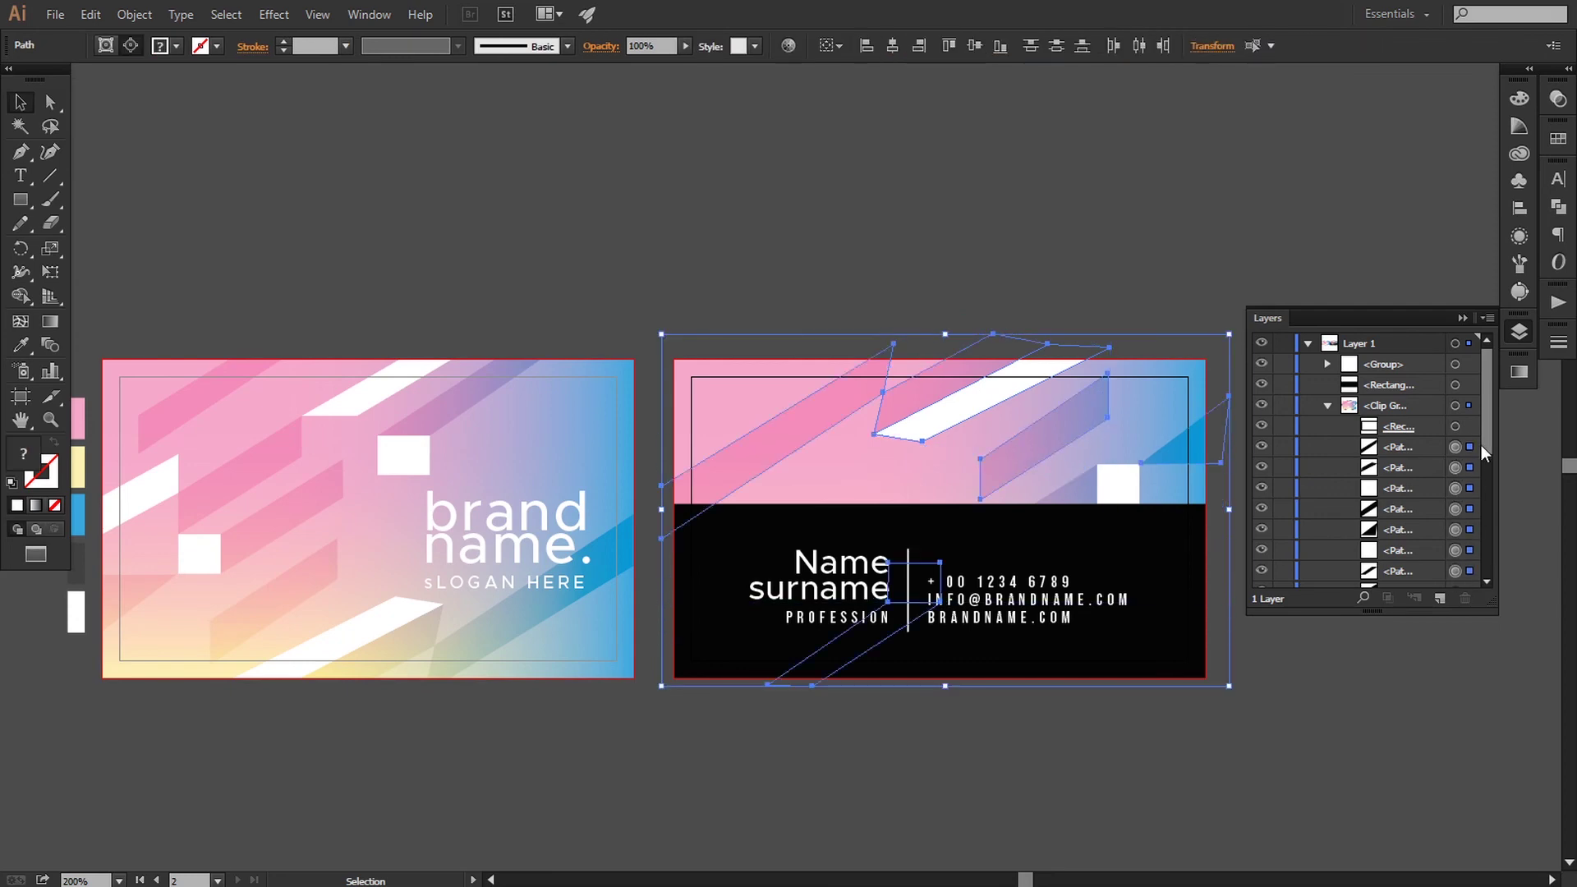
pyautogui.scroll(-3, 1482, 451)
pyautogui.keyDown('shift'); pyautogui.click(1456, 476); pyautogui.keyUp('shift')
pyautogui.keyDown('shift'); pyautogui.click(1456, 476); pyautogui.keyUp('shift')
pyautogui.keyDown('shift'); pyautogui.click(1455, 495); pyautogui.keyUp('shift')
pyautogui.keyDown('shift'); pyautogui.click(1455, 516); pyautogui.keyUp('shift')
pyautogui.keyDown('shift'); pyautogui.click(1455, 537); pyautogui.keyUp('shift')
pyautogui.keyDown('shift'); pyautogui.click(1455, 559); pyautogui.keyUp('shift')
pyautogui.click(134, 14)
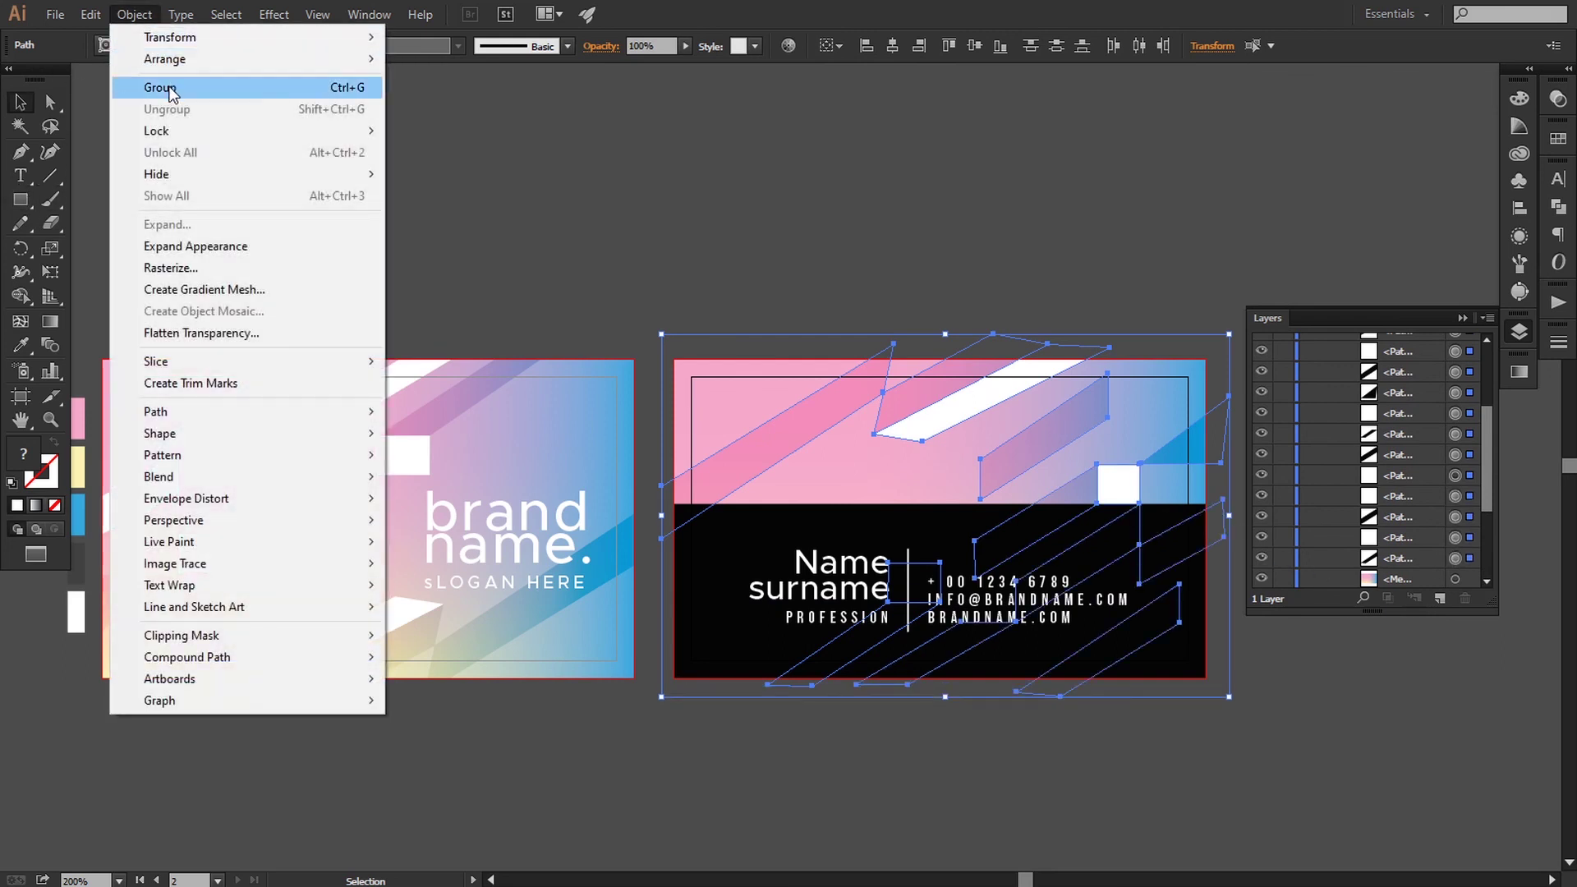
pyautogui.click(148, 91)
# Rotate the grouped shapes on the second card by 180° and deselect them.
pyautogui.moveTo(1237, 330); pyautogui.dragTo(659, 649)
pyautogui.click(950, 284)
pyautogui.moveTo(947, 278)
pyautogui.mouseDown()
pyautogui.moveTo(884, 263)
pyautogui.moveTo(936, 271)
pyautogui.mouseUp()
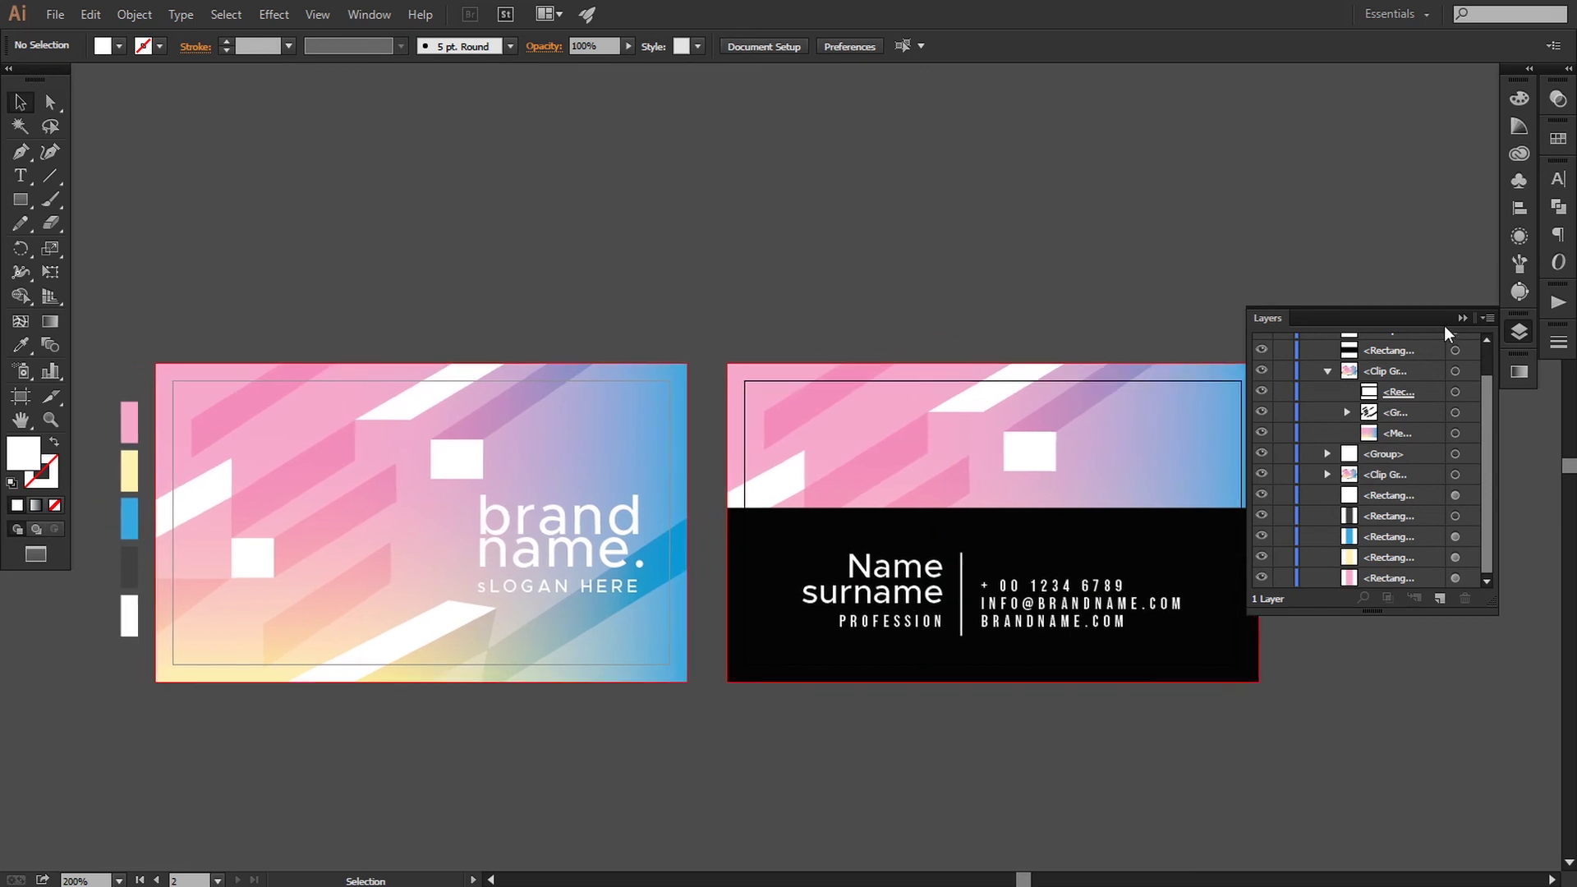
# Collapse the layer list and delete the column of colour swatch rectangles beside the first card.
pyautogui.click(1461, 319)
pyautogui.hscroll(-2, 739, 325)
pyautogui.moveTo(176, 351); pyautogui.dragTo(211, 635)
pyautogui.press('Delete')
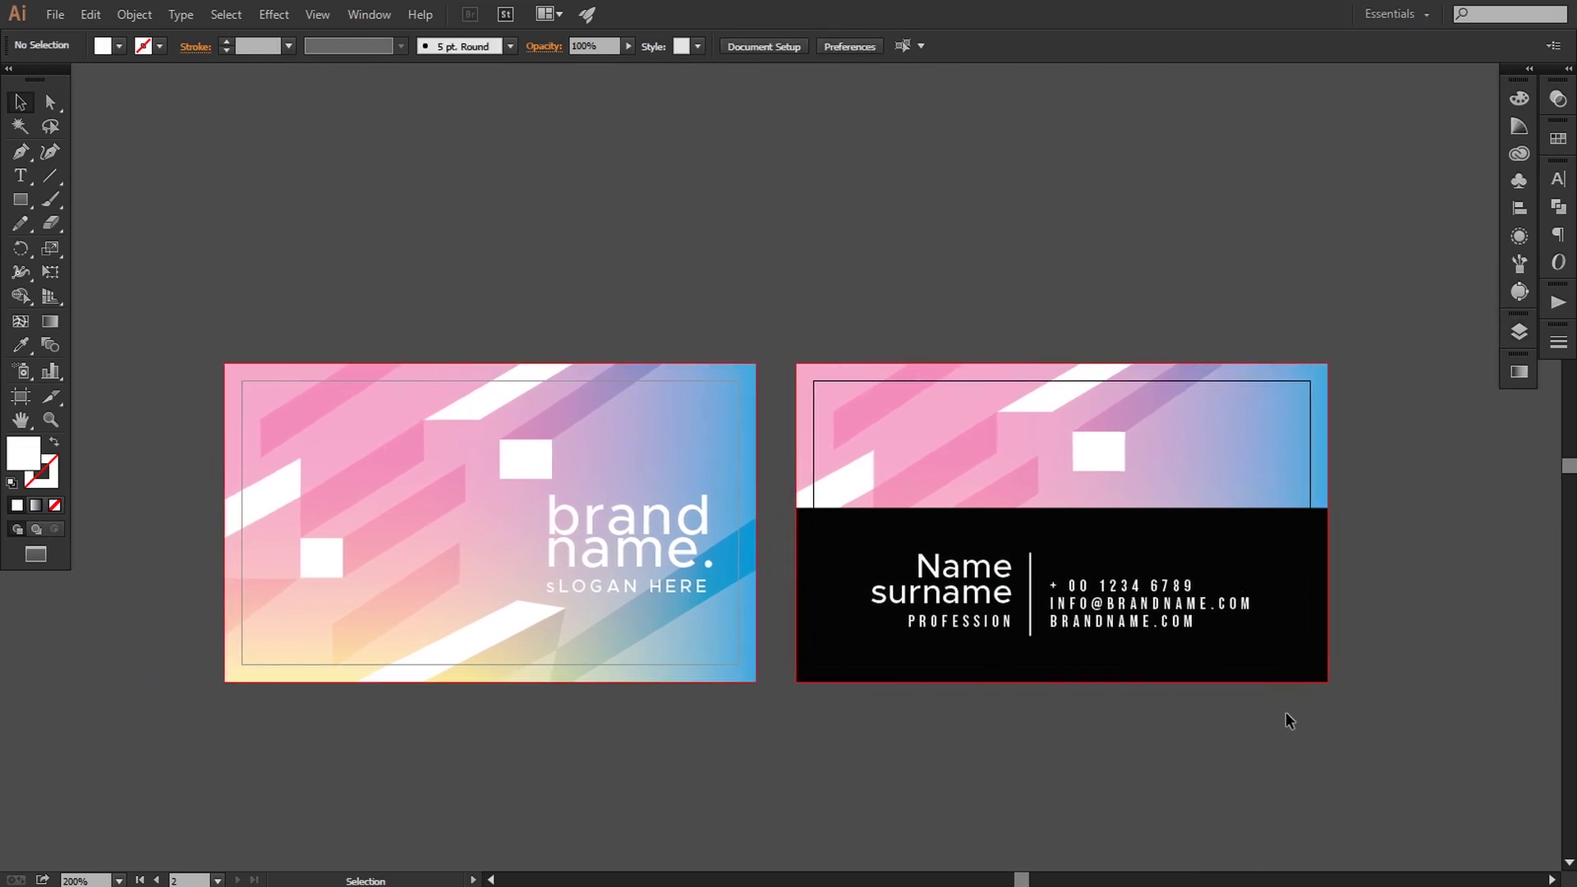
pyautogui.scroll(-2, 1059, 695)
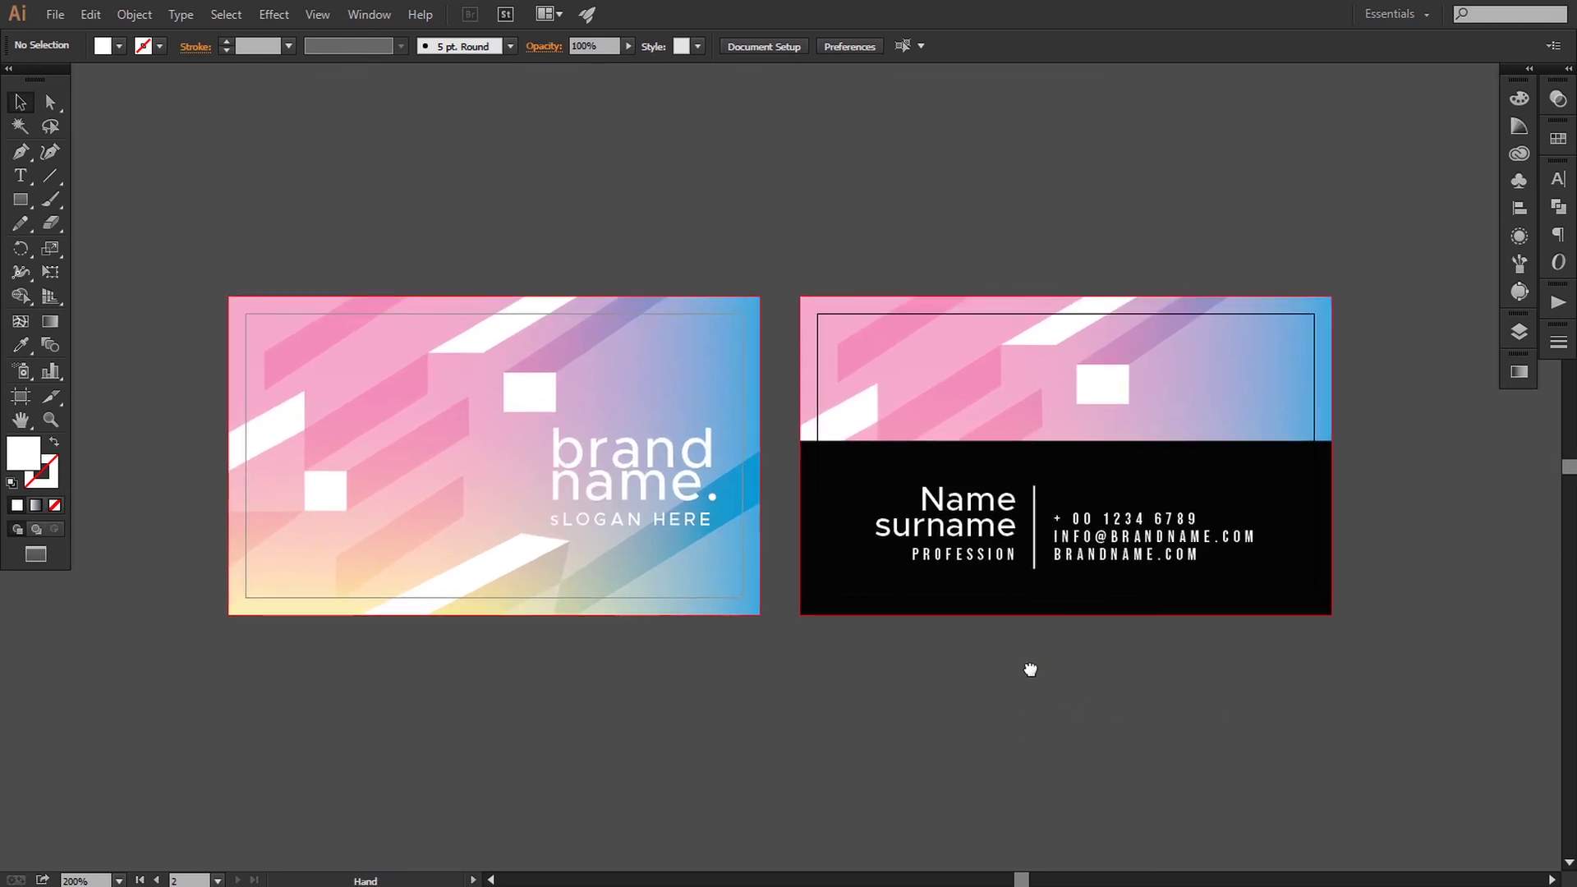